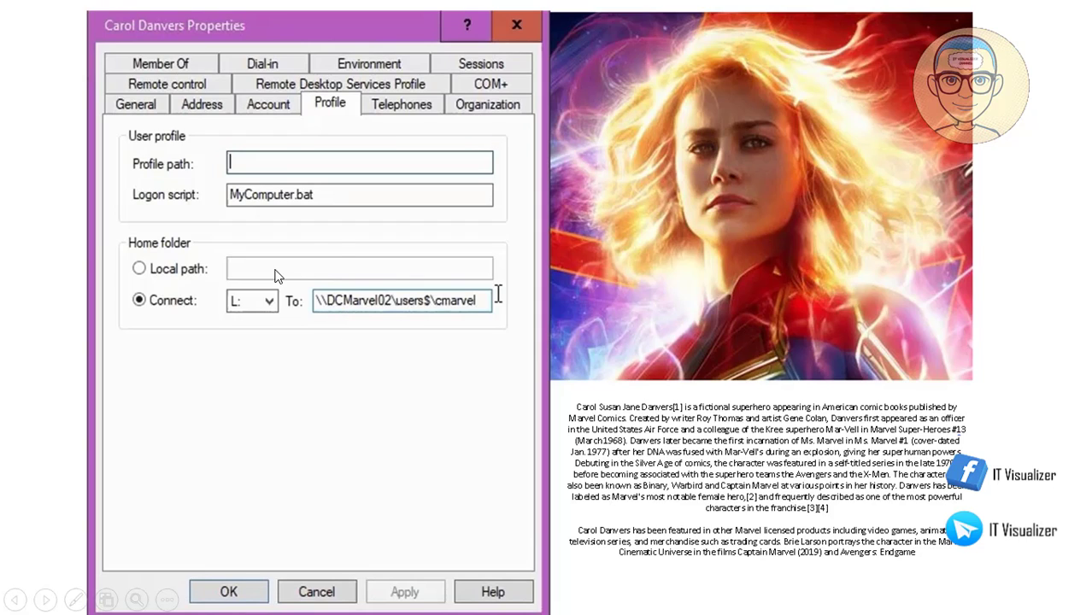
# Advance the slide show until 'End of slide show, click to exit.' appears.
pyautogui.click(376, 238)
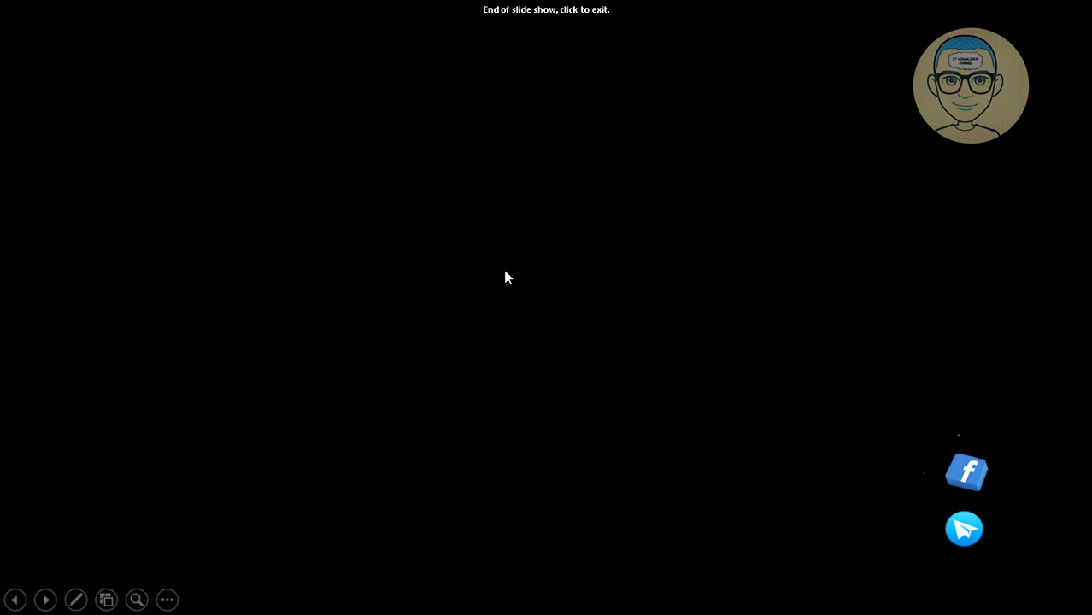
# Exit the slide show and play Video7.mp4 full screen in MPC-HC.
pyautogui.click(505, 277)
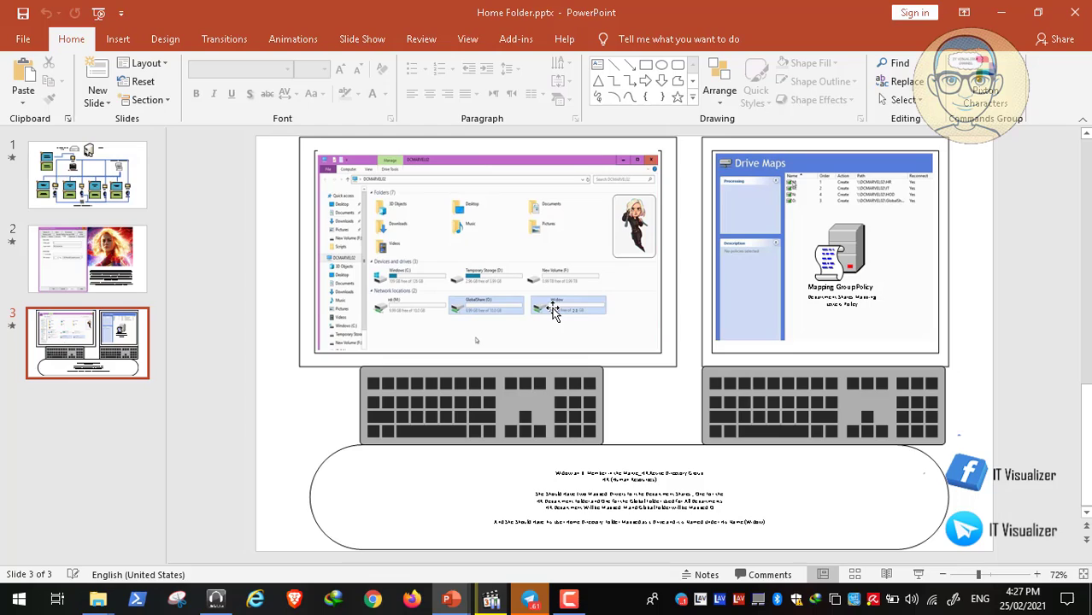
pyautogui.click(493, 599)
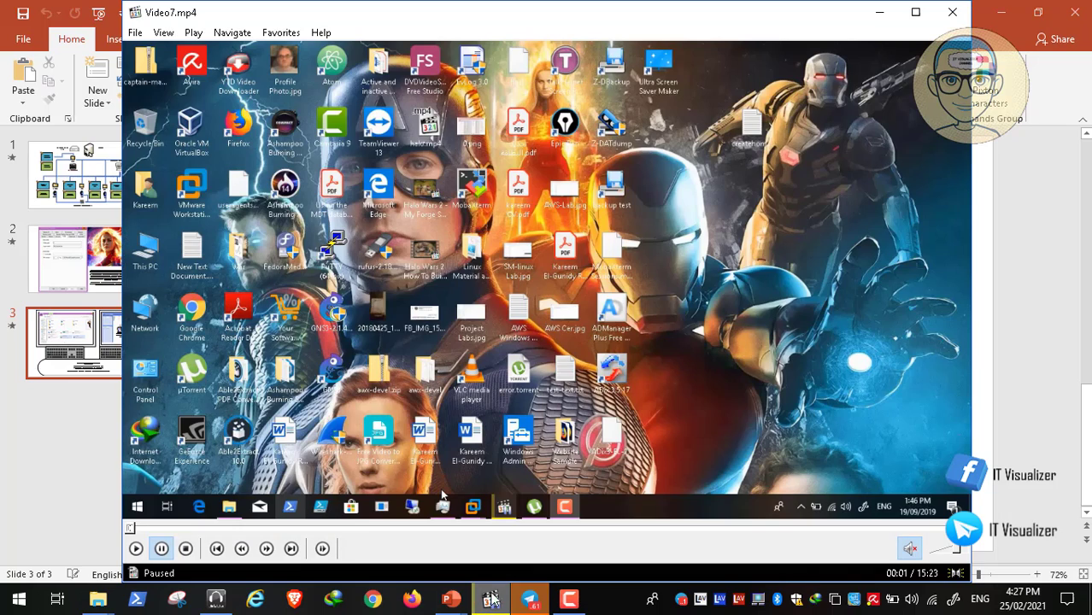
pyautogui.doubleClick(411, 349)
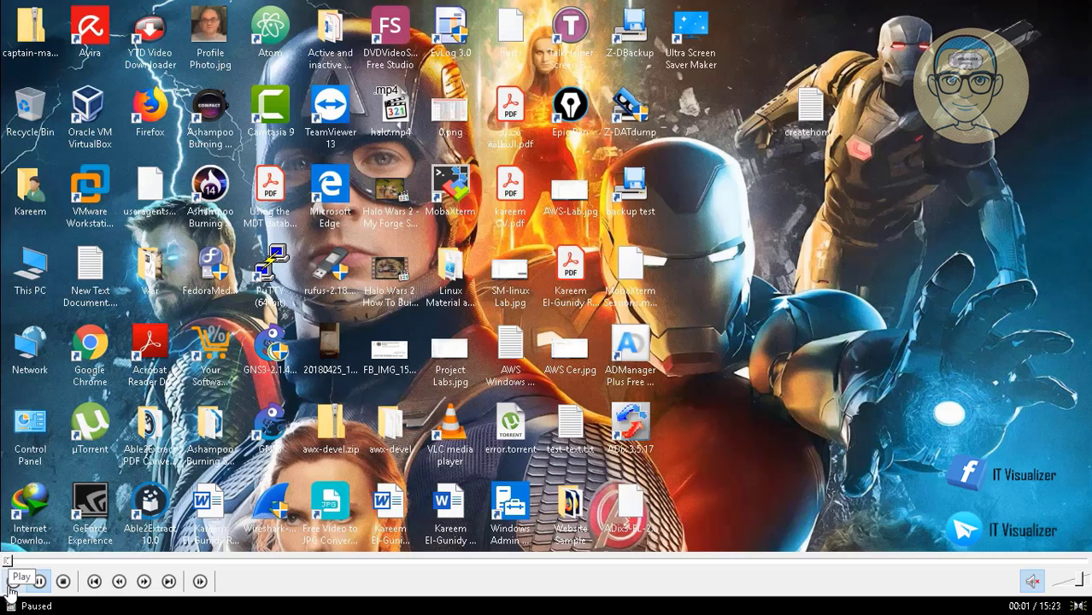
pyautogui.click(13, 582)
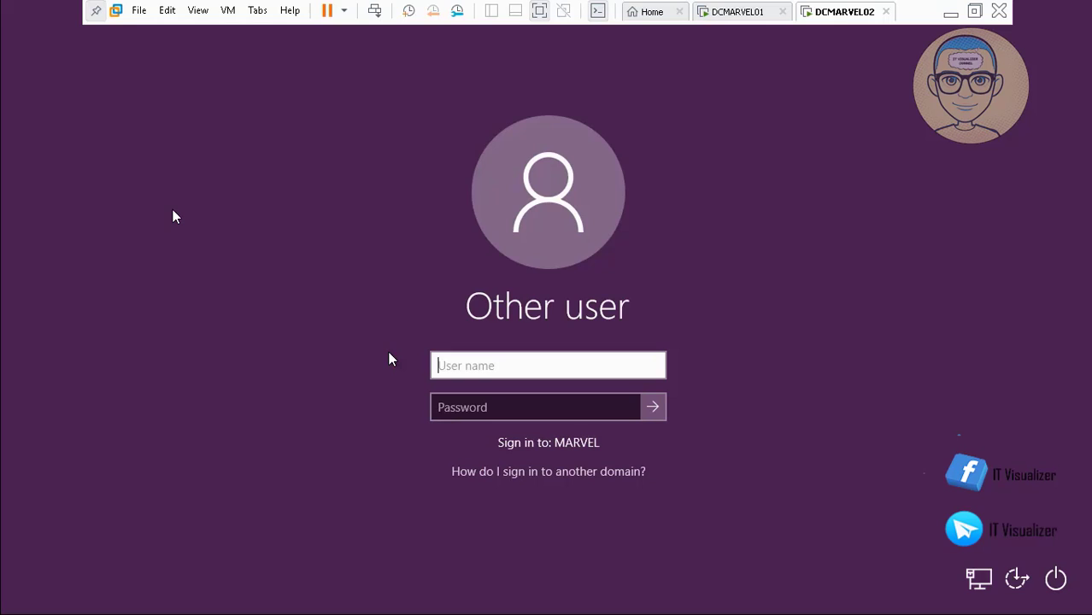
# Sign in to DCMARVEL02's MARVEL domain with the user name and account password.
pyautogui.write('kraouf')
pyautogui.press('Tab')
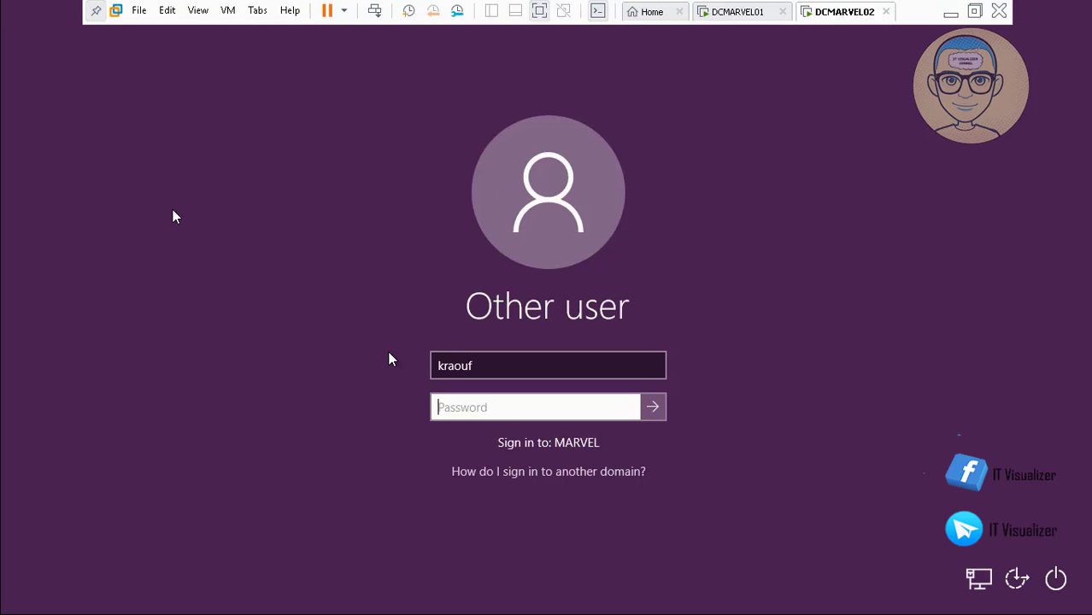
pyautogui.write('**********')
pyautogui.press('Return')
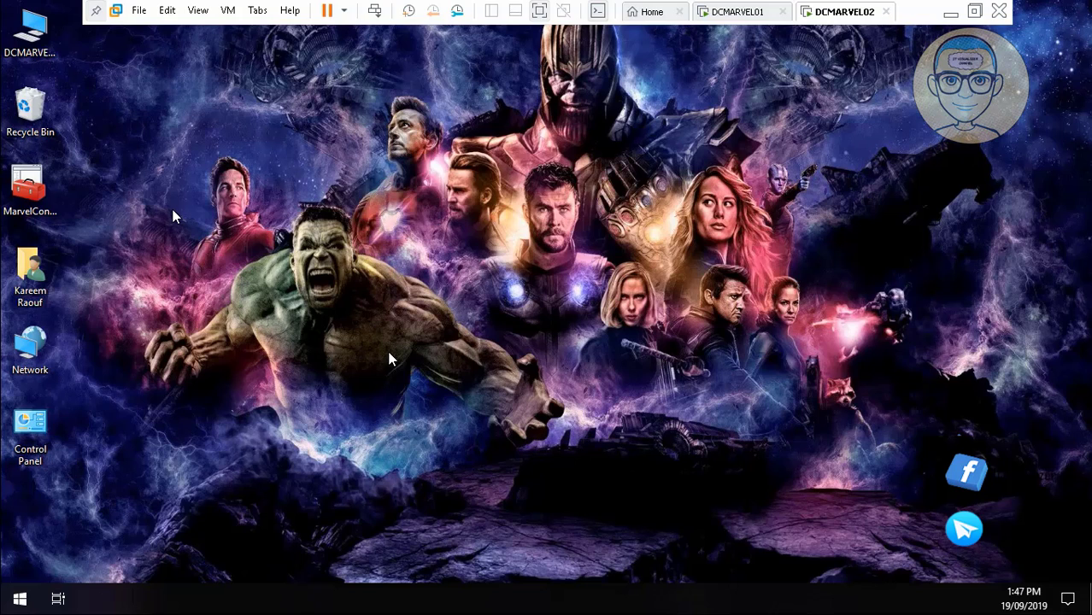
# Take a VM snapshot of DCMARVEL01 named 'Before Users Home'.
pyautogui.click(744, 12)
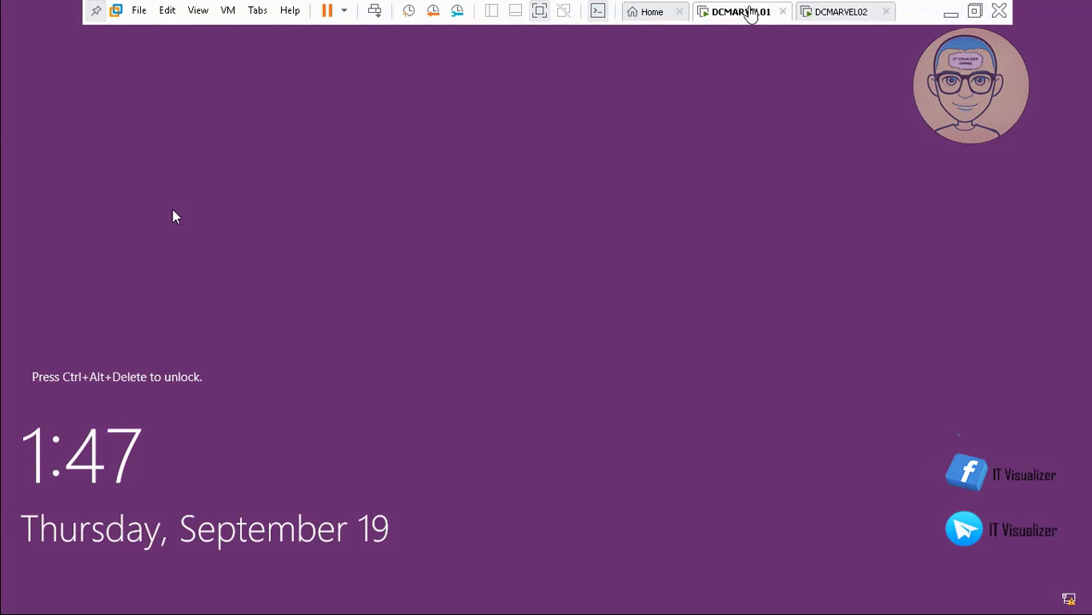
pyautogui.click(229, 11)
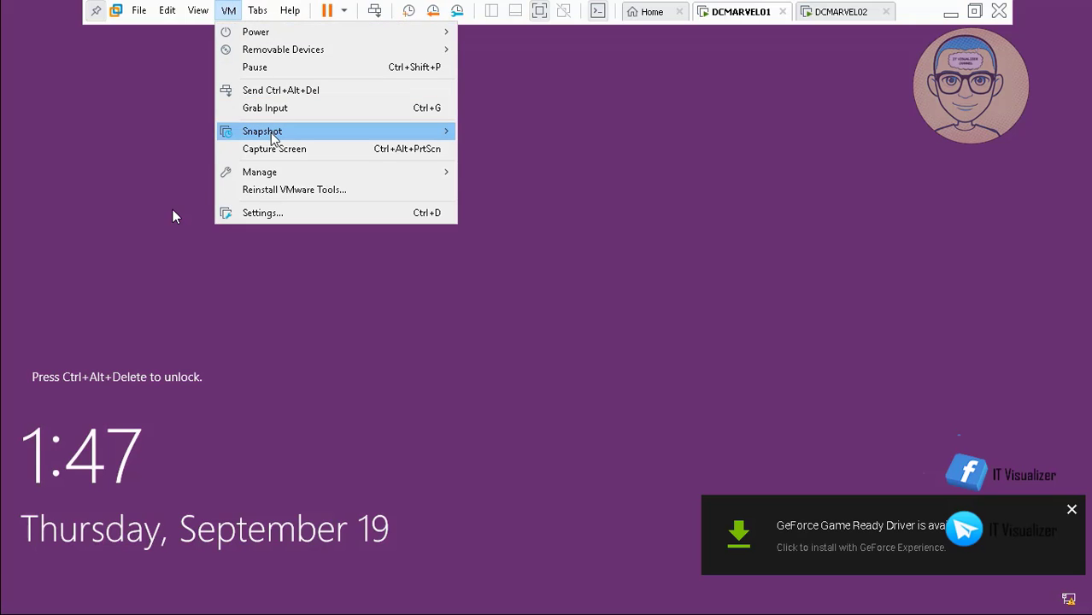
pyautogui.moveTo(271, 137)
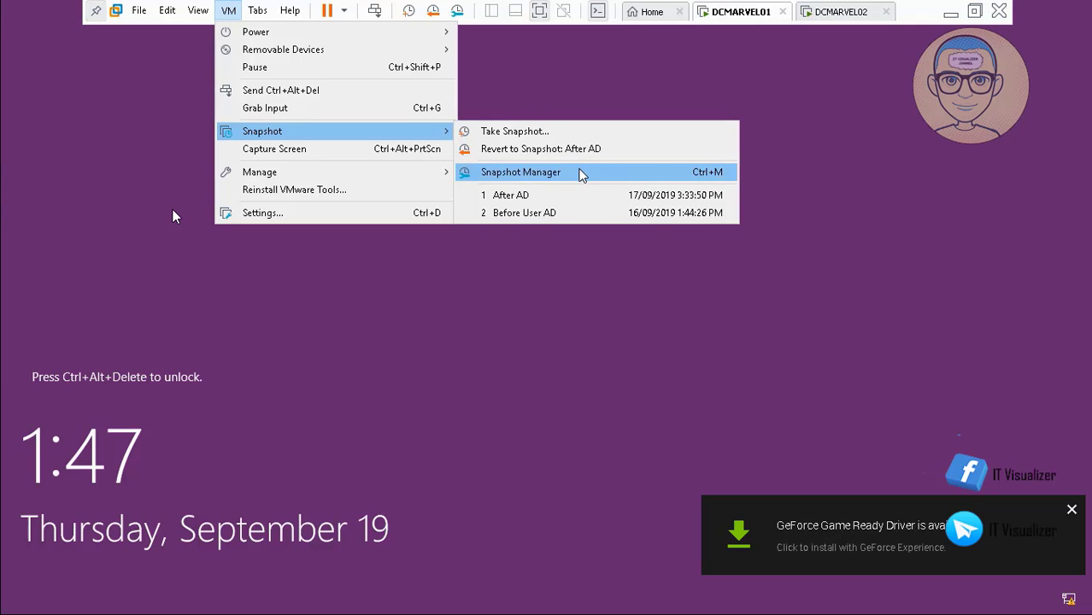
pyautogui.click(560, 133)
pyautogui.press('BackSpace')
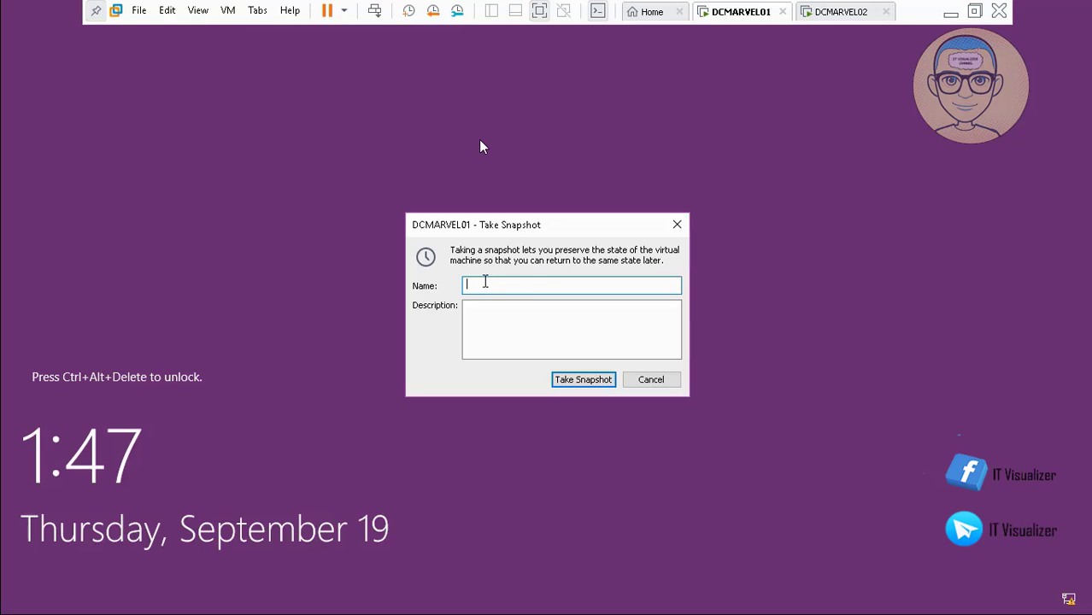
pyautogui.write('Before Users Home')
pyautogui.click(592, 382)
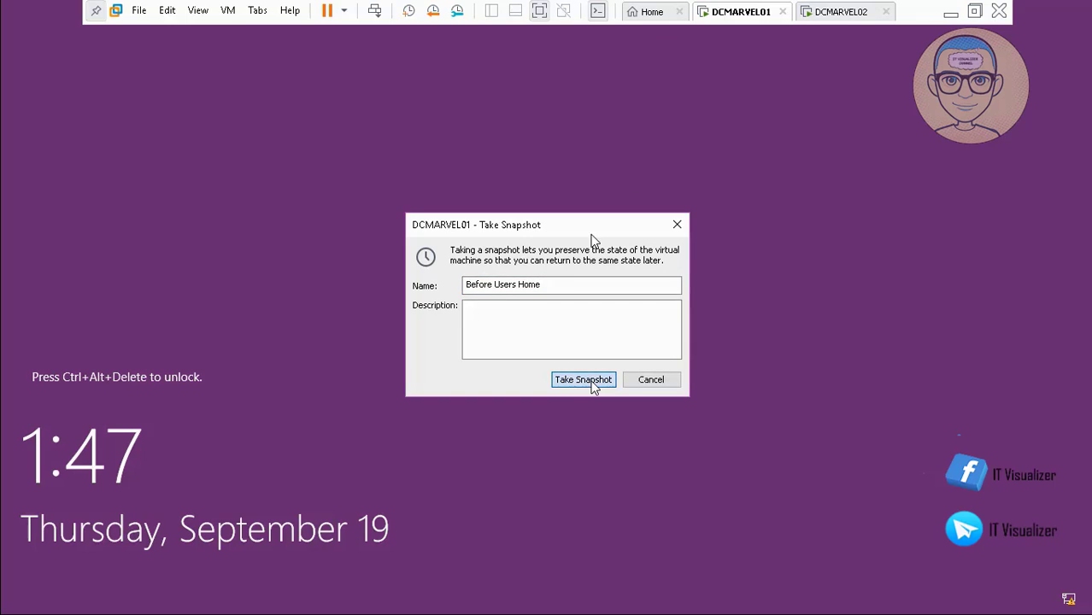
# Take a 'Before Users Home' snapshot of DCMARVEL02, then return to its desktop.
pyautogui.click(835, 13)
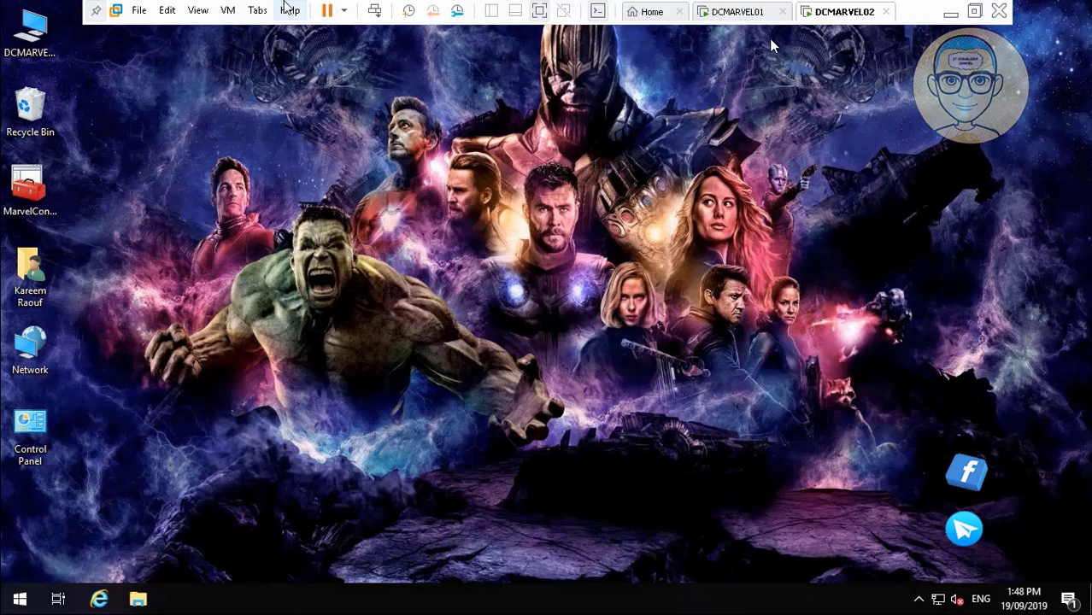
pyautogui.click(230, 12)
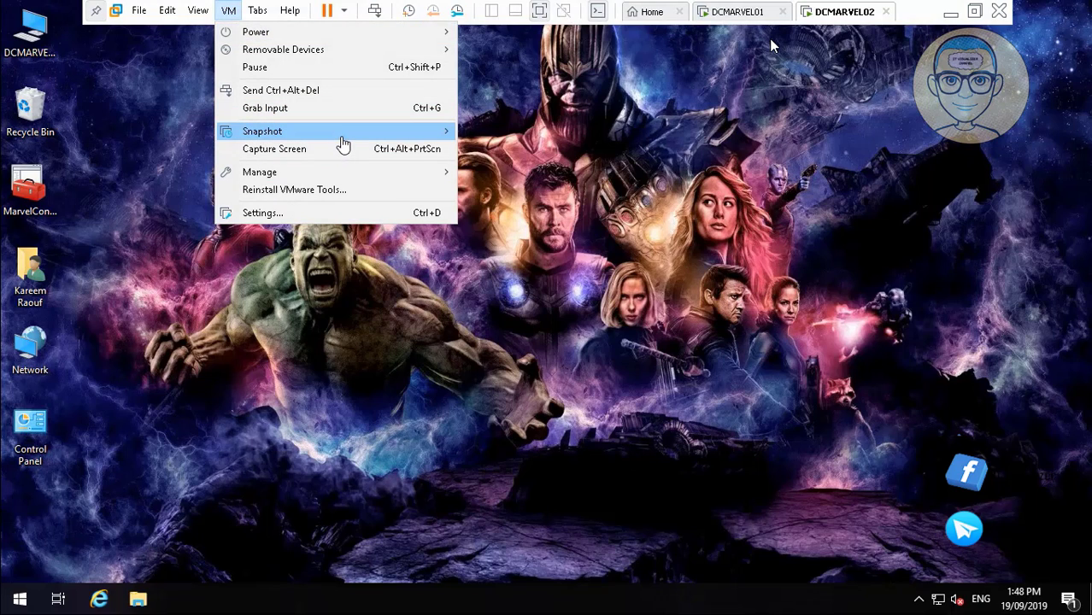
pyautogui.moveTo(409, 134)
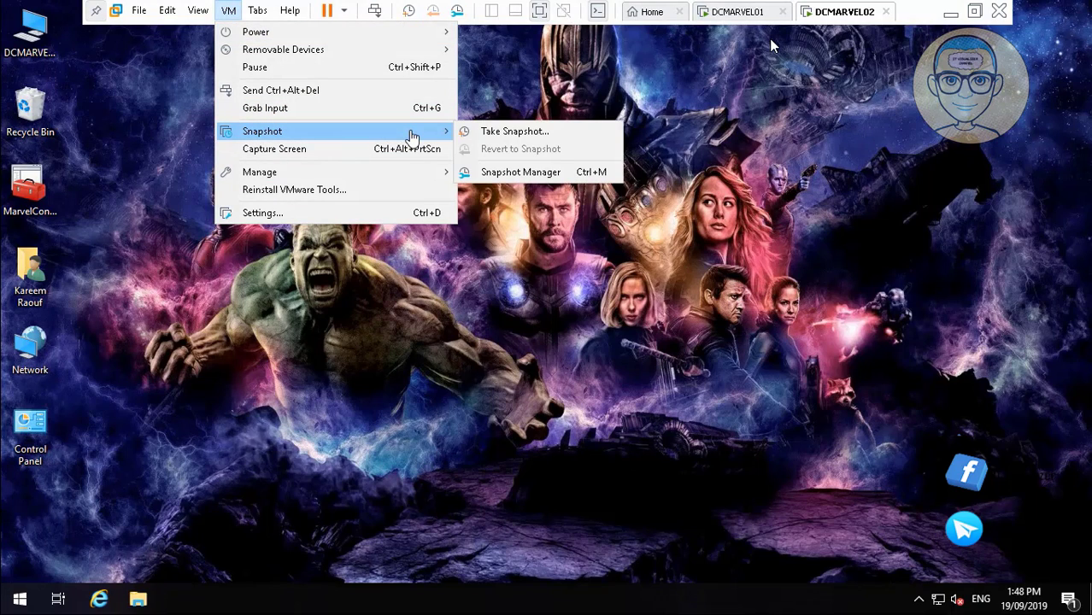
pyautogui.click(515, 133)
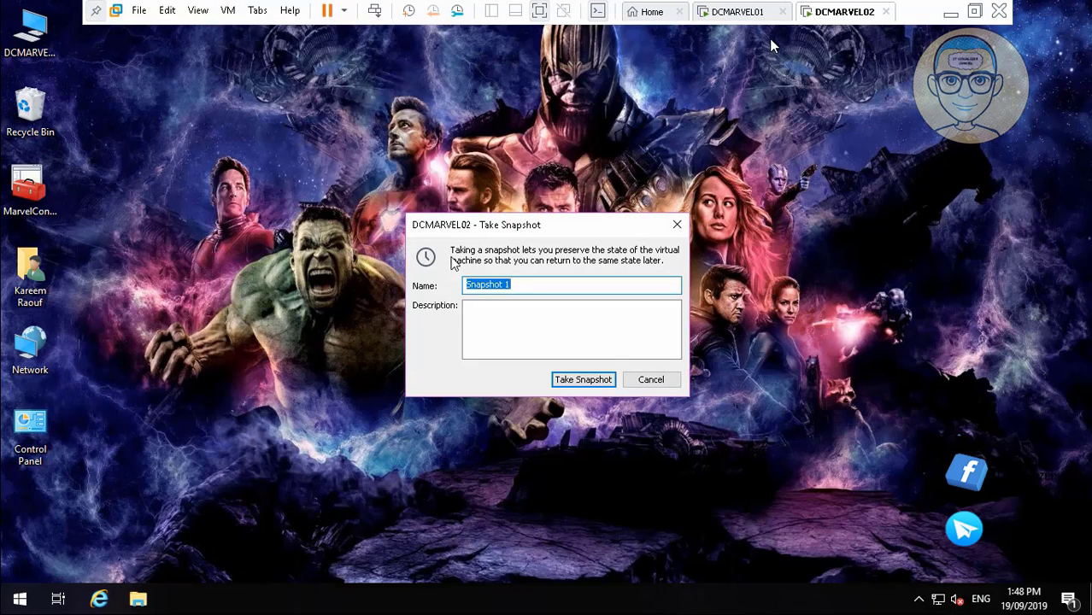
pyautogui.press('BackSpace')
pyautogui.write('Before Users Home')
pyautogui.click(578, 381)
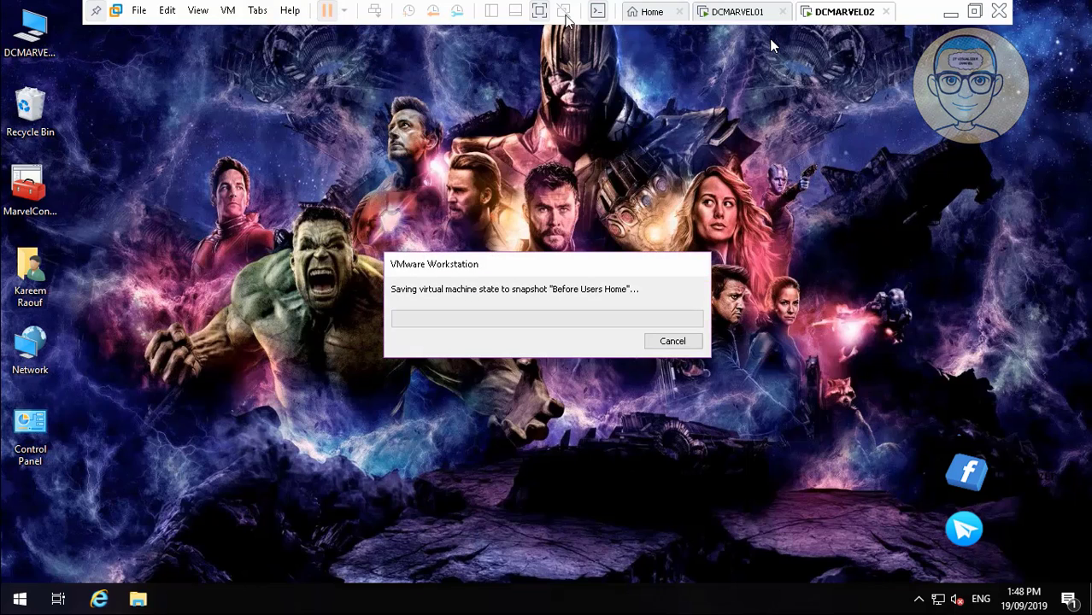
pyautogui.click(756, 13)
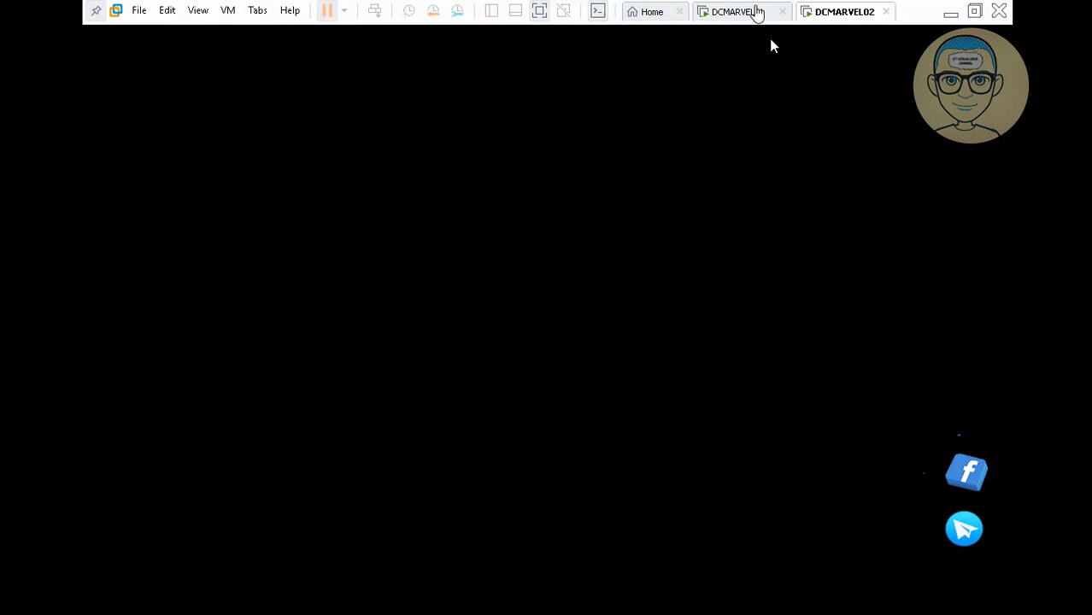
pyautogui.click(842, 12)
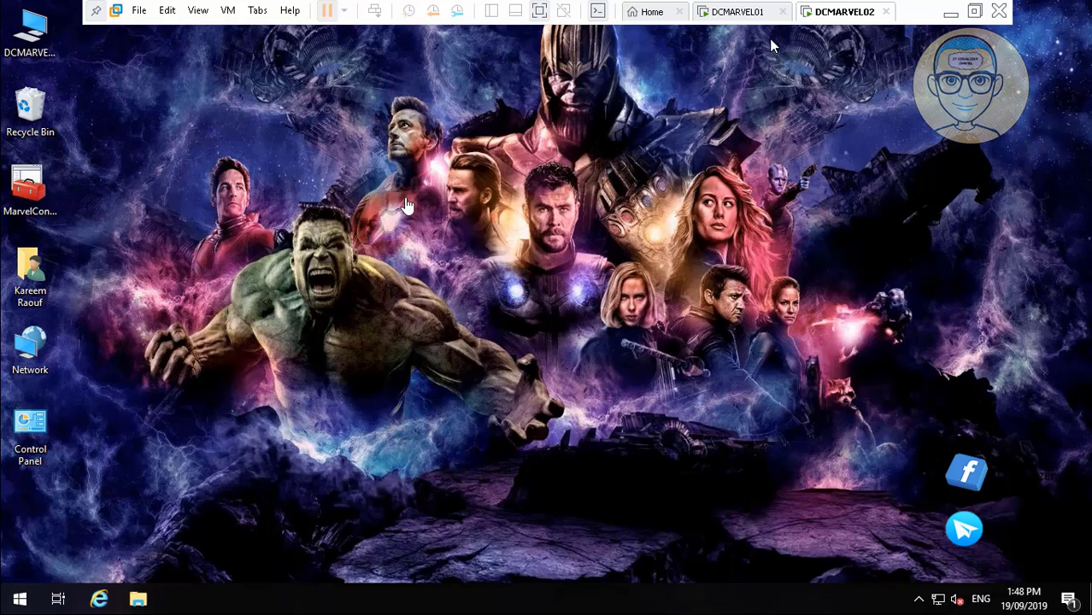
# Check the host's 96–97% memory load in Task Manager, then return to VMware Home.
pyautogui.click(951, 14)
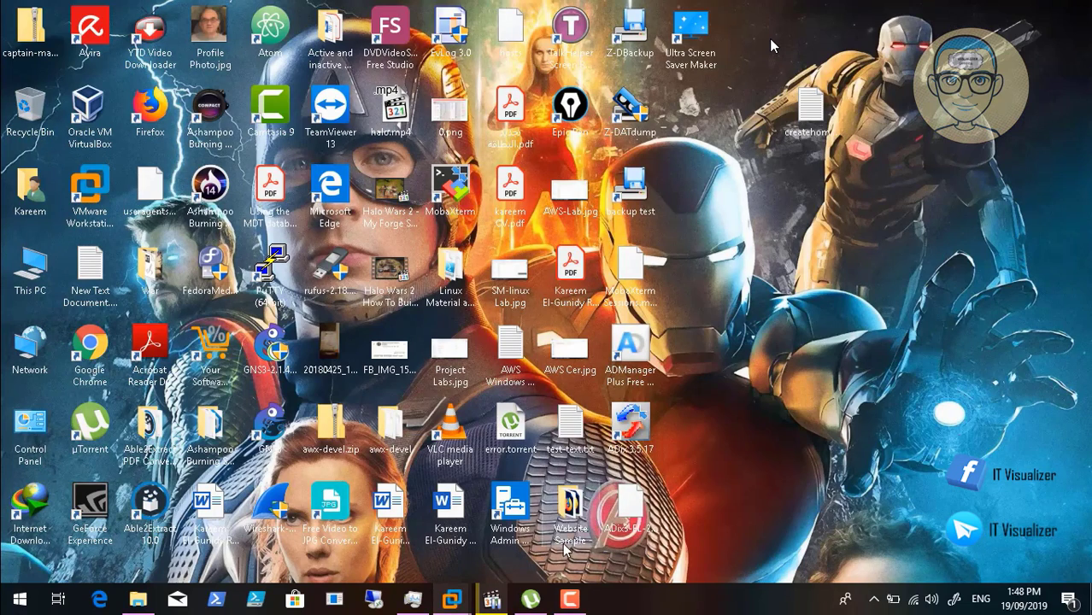
pyautogui.click(413, 600)
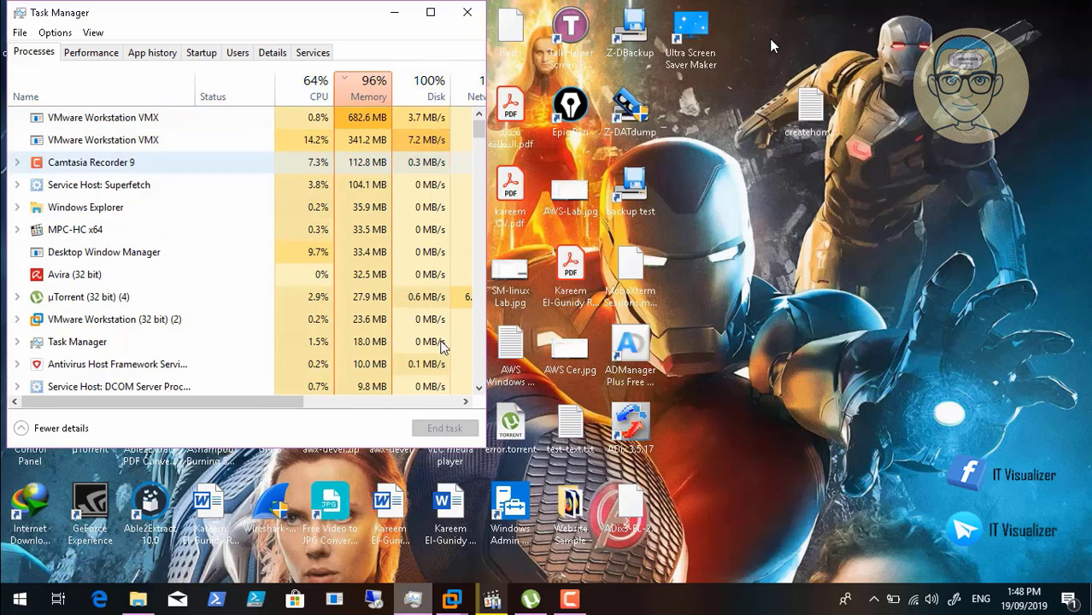
pyautogui.click(454, 603)
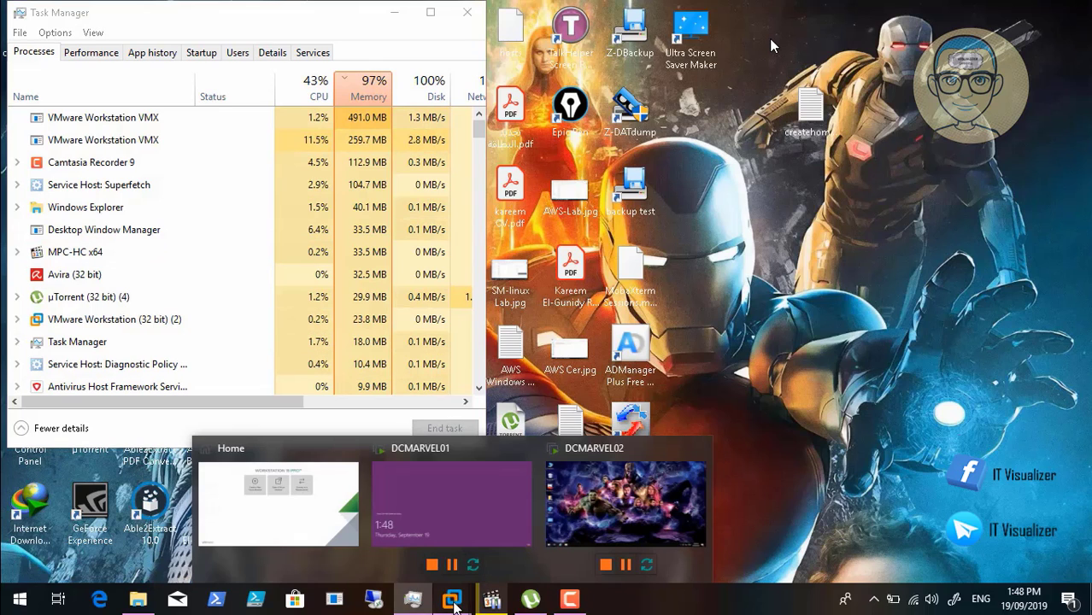
pyautogui.click(300, 516)
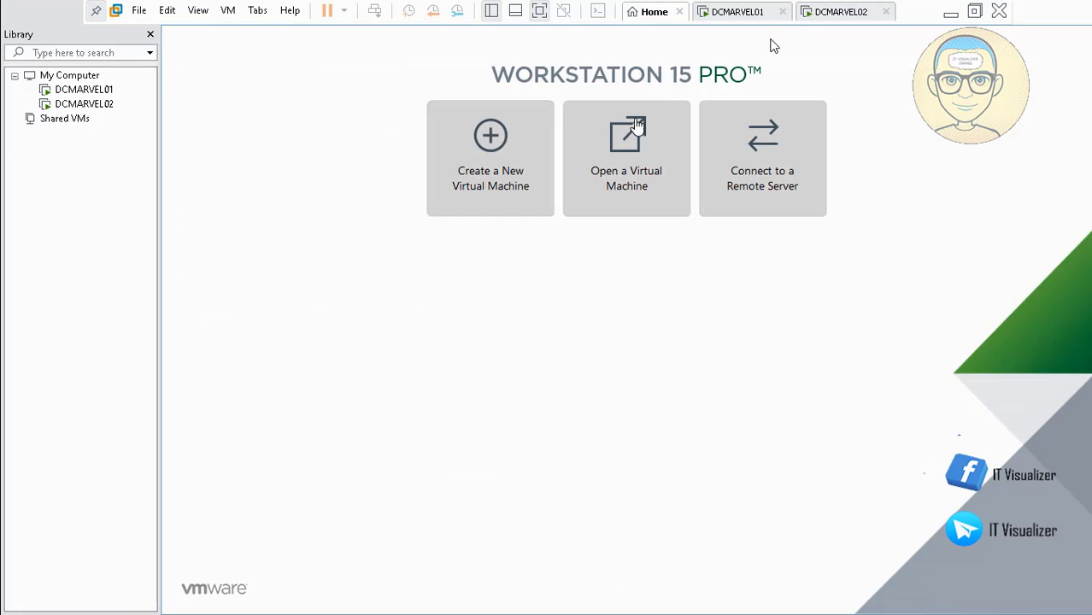
# Cycle through DCMARVEL01 and DCMARVEL02, then minimize VMware to the host desktop and recorder controls.
pyautogui.click(751, 13)
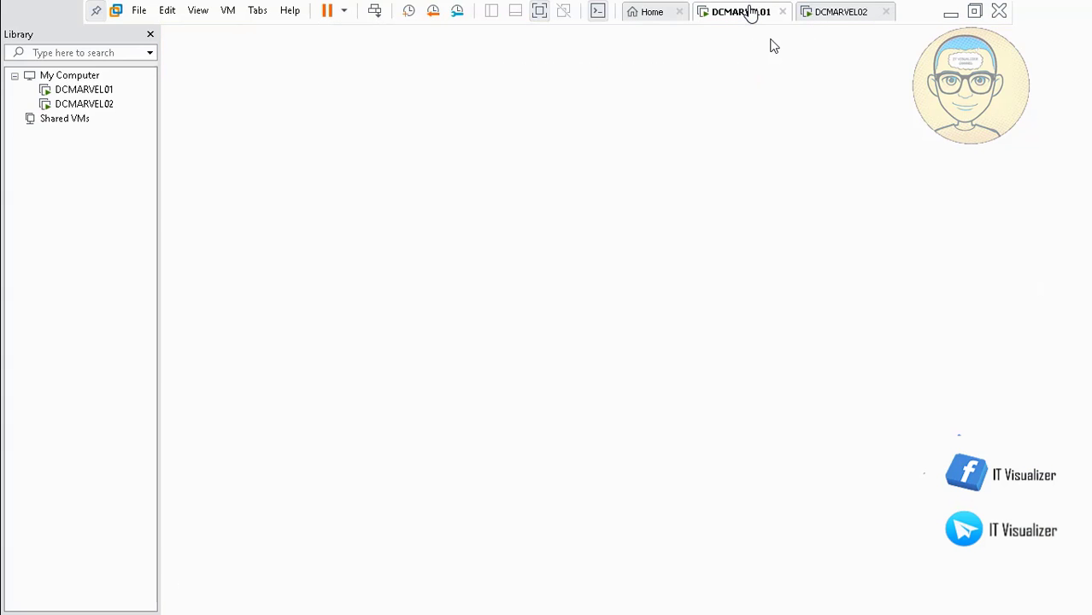
pyautogui.click(845, 15)
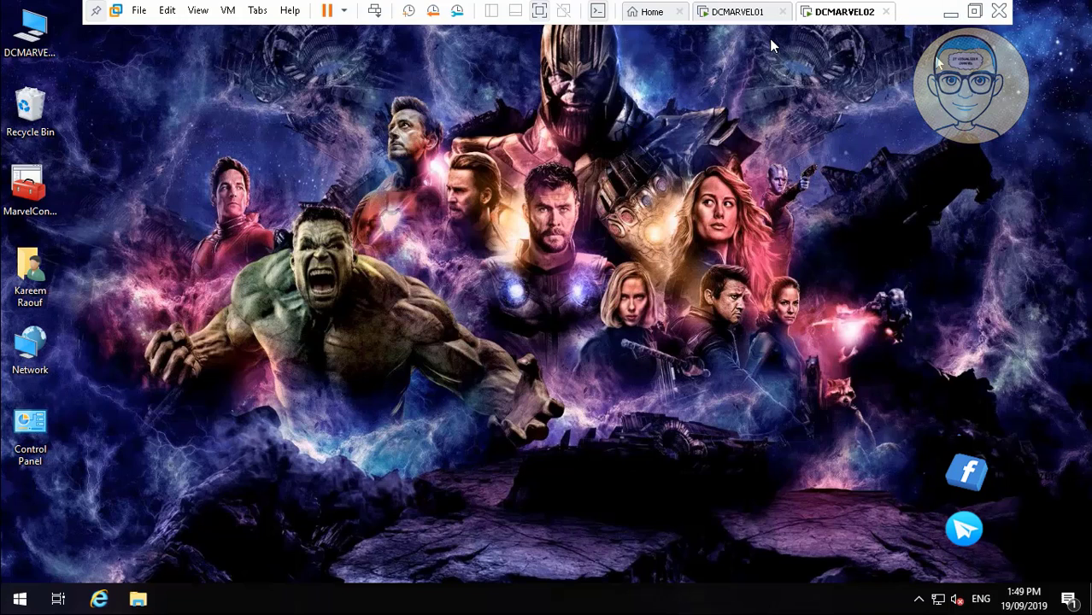
pyautogui.click(950, 15)
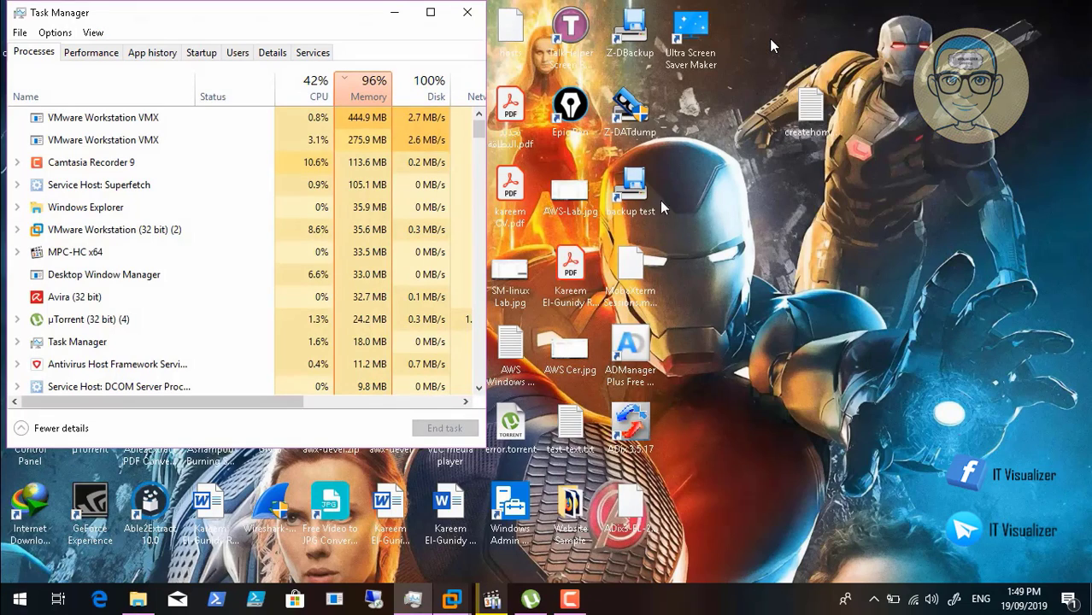
pyautogui.click(575, 603)
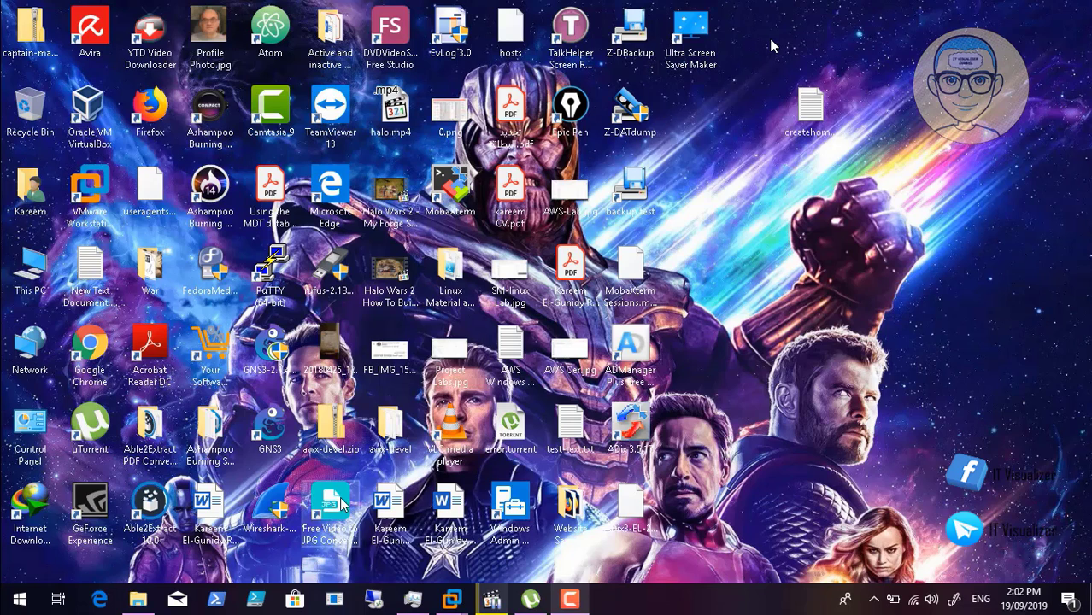
# On DCMARVEL02, open Properties of the users folder on Local Disk (D:).
pyautogui.moveTo(456, 605)
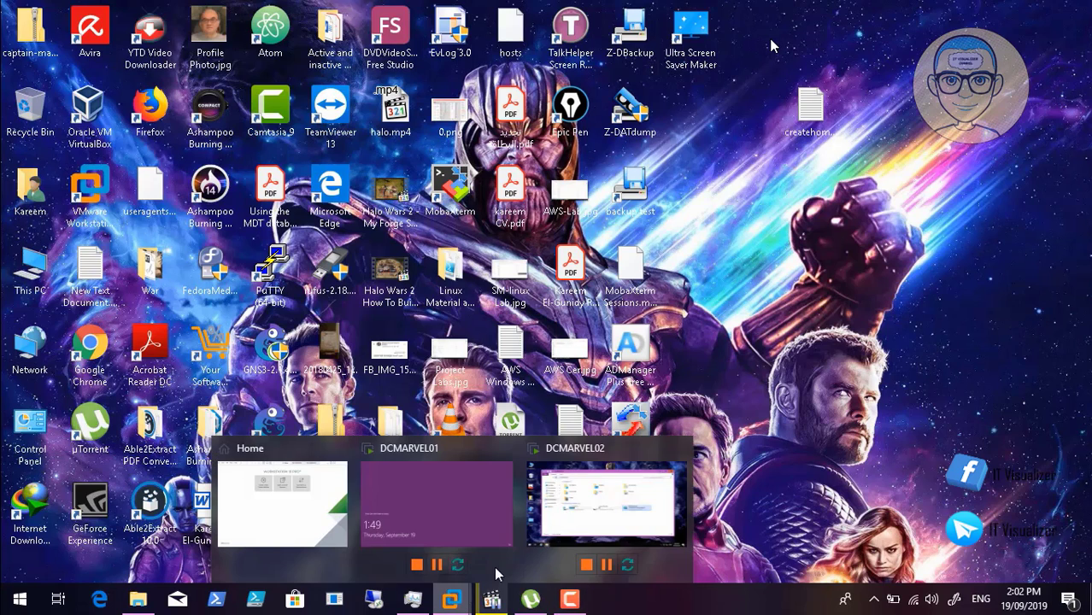
pyautogui.click(603, 506)
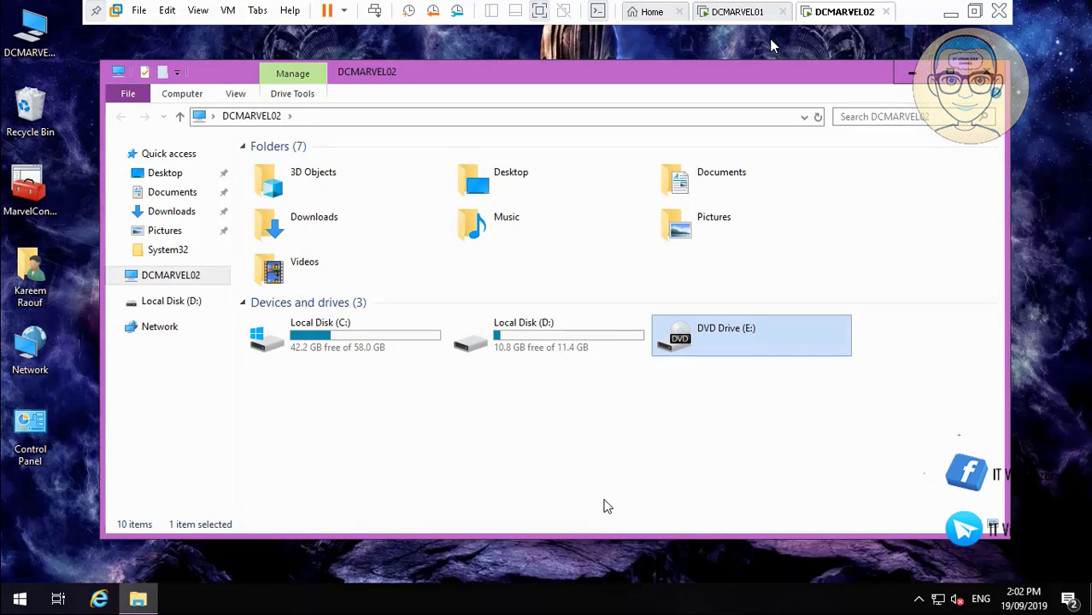
pyautogui.doubleClick(528, 334)
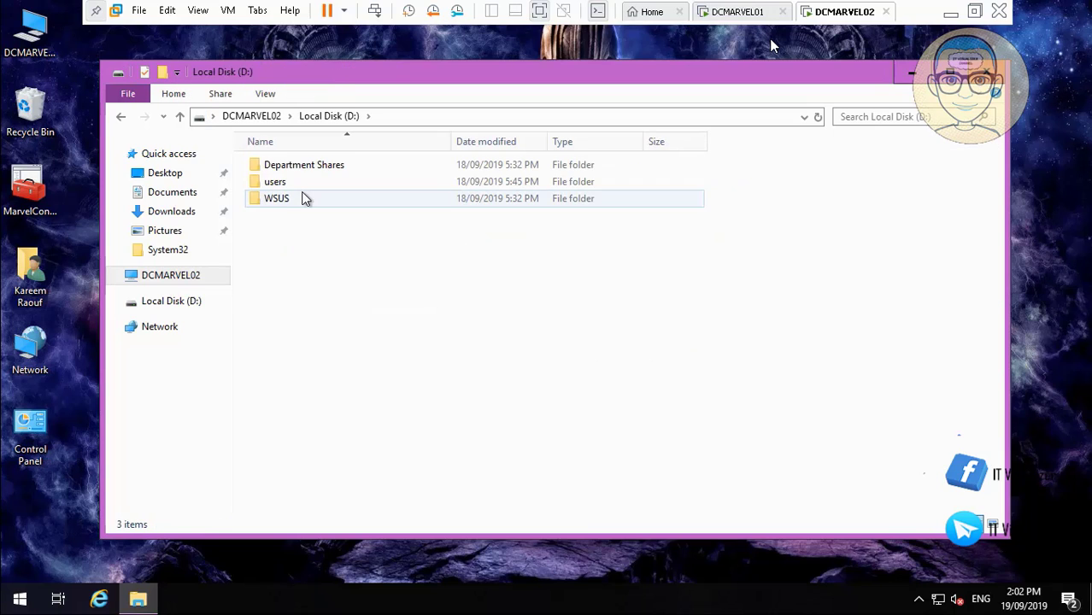
pyautogui.click(275, 187)
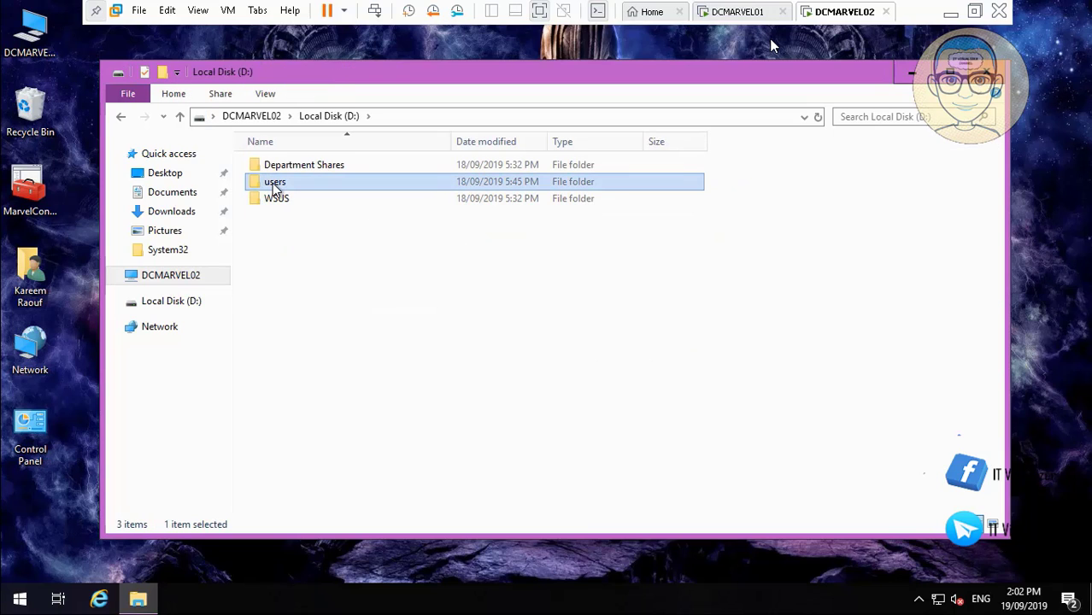
pyautogui.rightClick(274, 188)
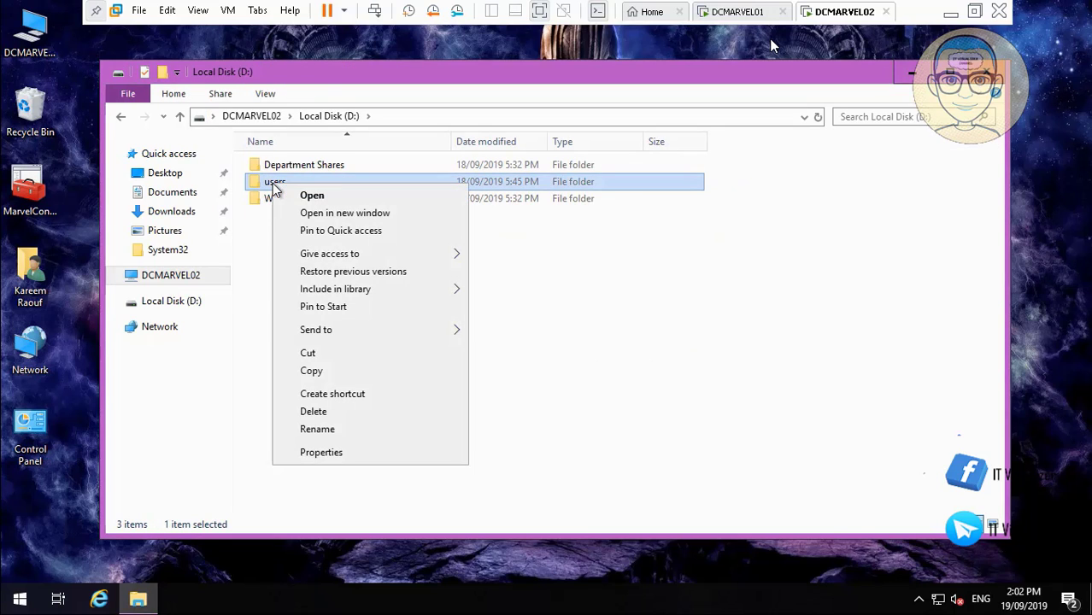
pyautogui.click(321, 453)
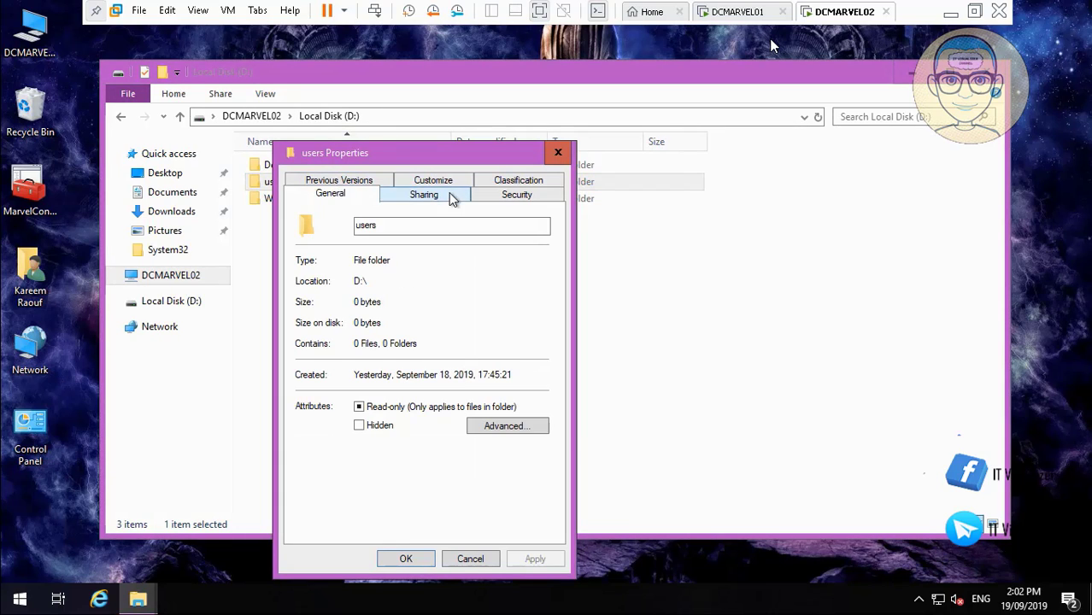
# Enable Advanced Sharing for the folder under the hidden share name users$ and open its permissions.
pyautogui.click(436, 199)
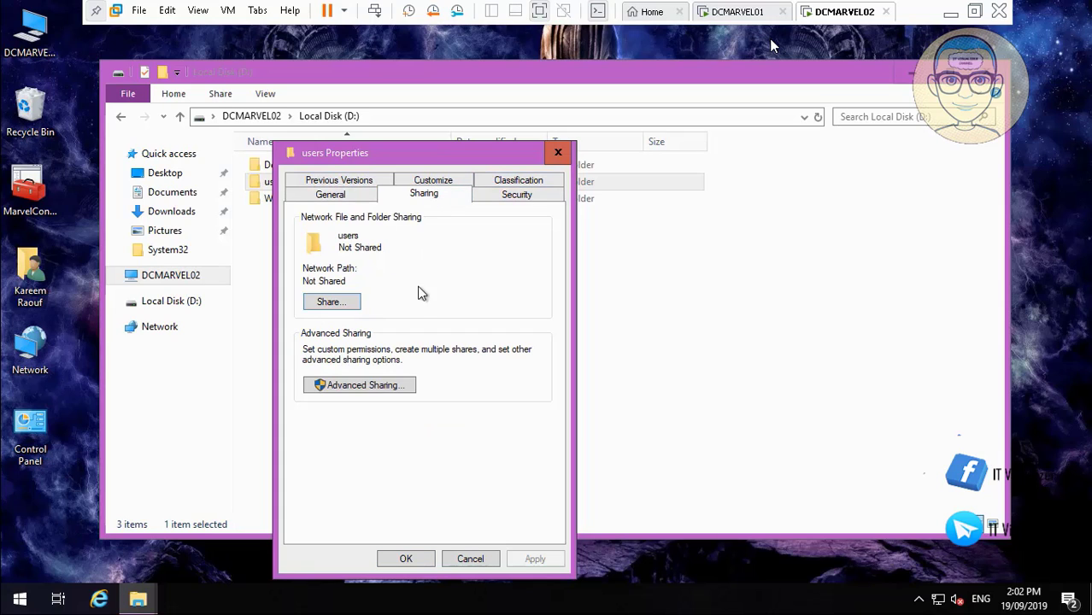
pyautogui.click(359, 387)
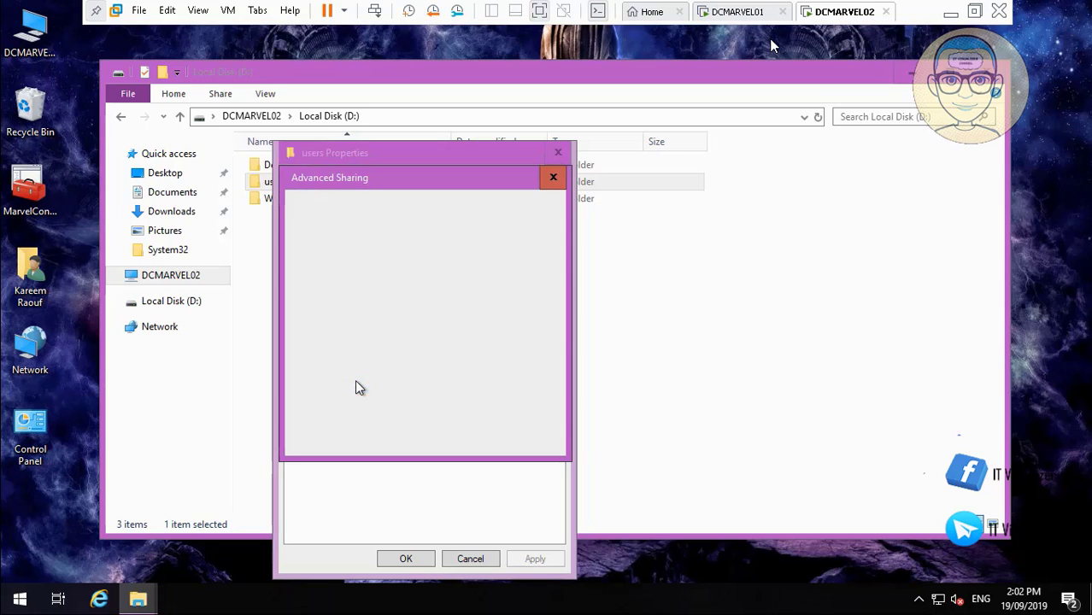
pyautogui.click(303, 208)
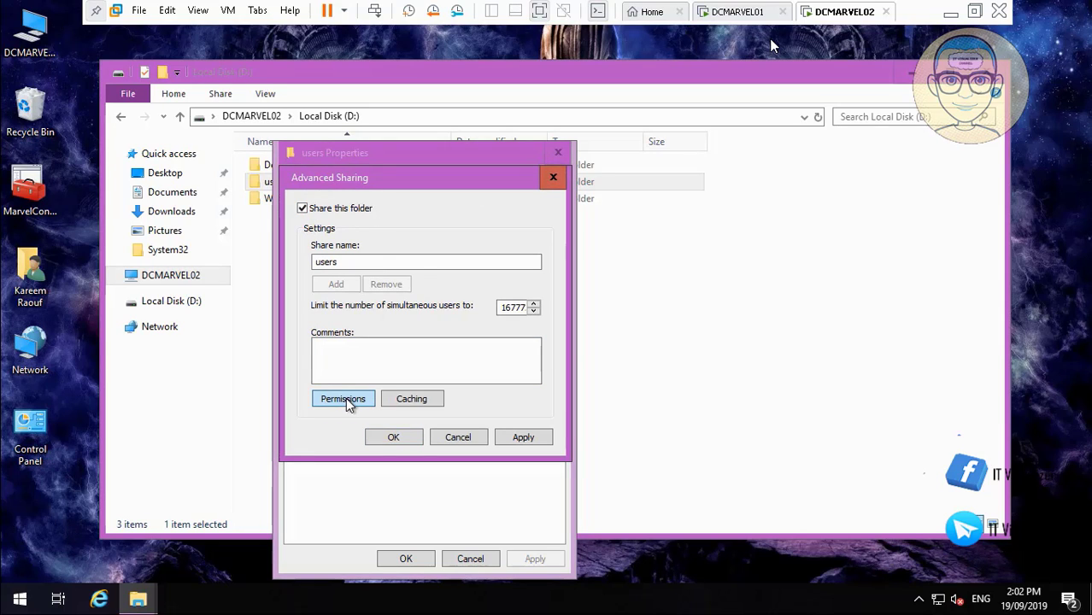
pyautogui.click(349, 401)
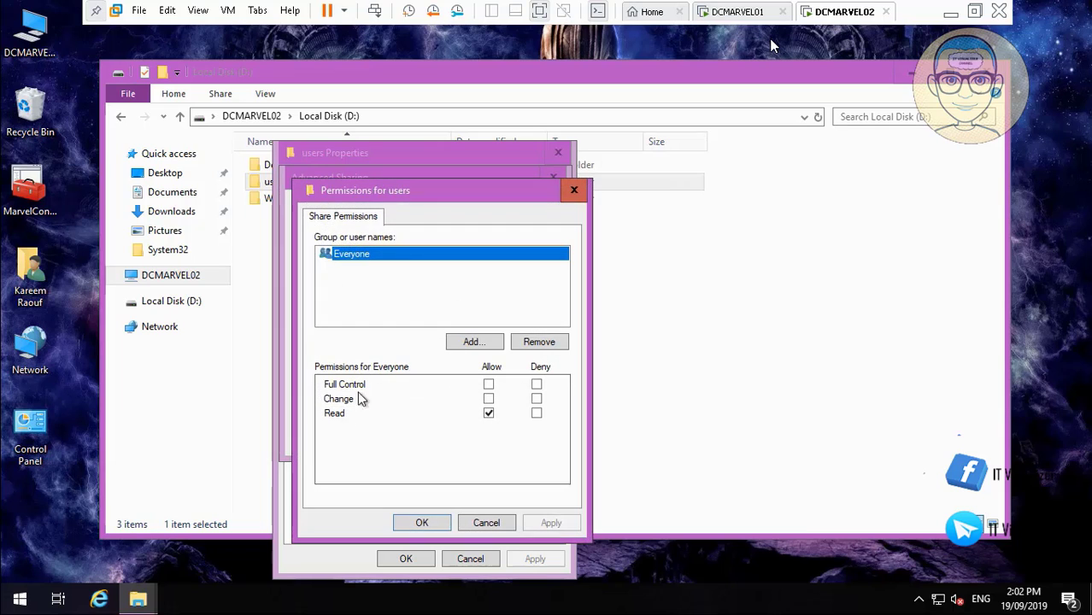
pyautogui.click(486, 522)
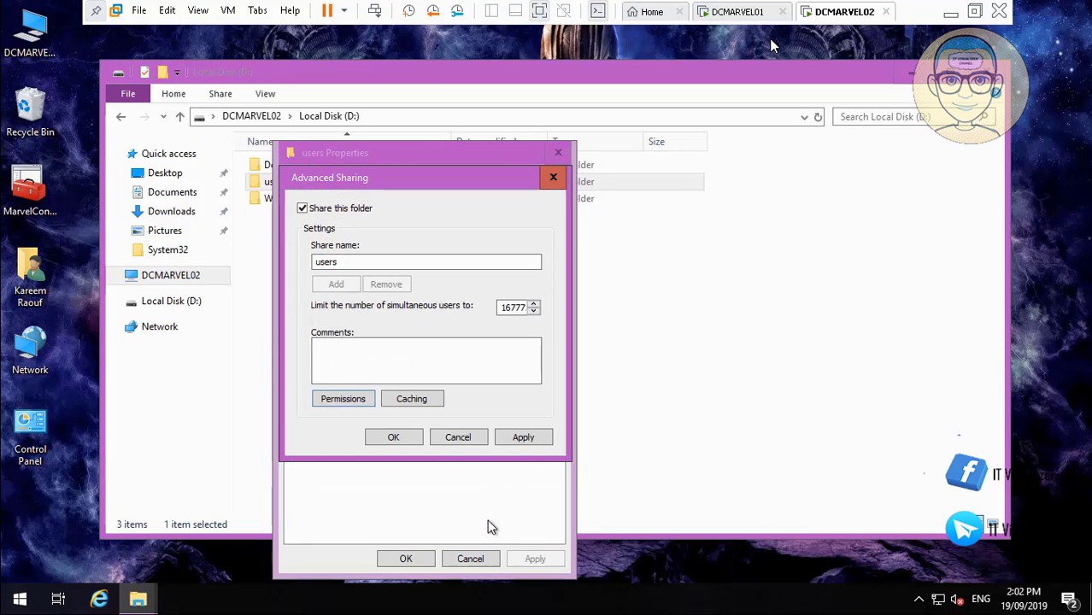
pyautogui.click(366, 260)
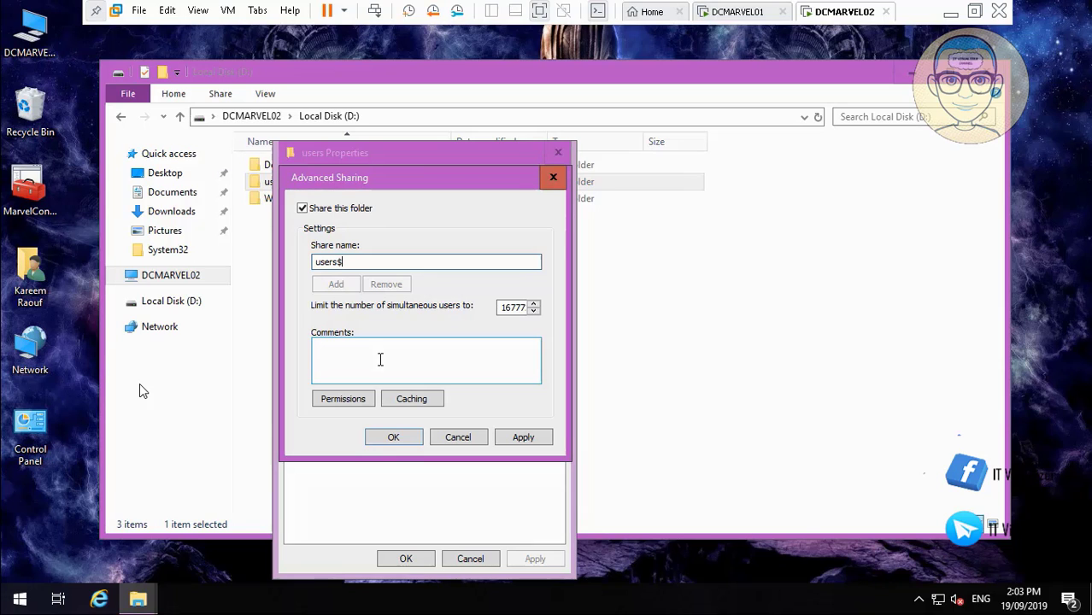
pyautogui.click(359, 398)
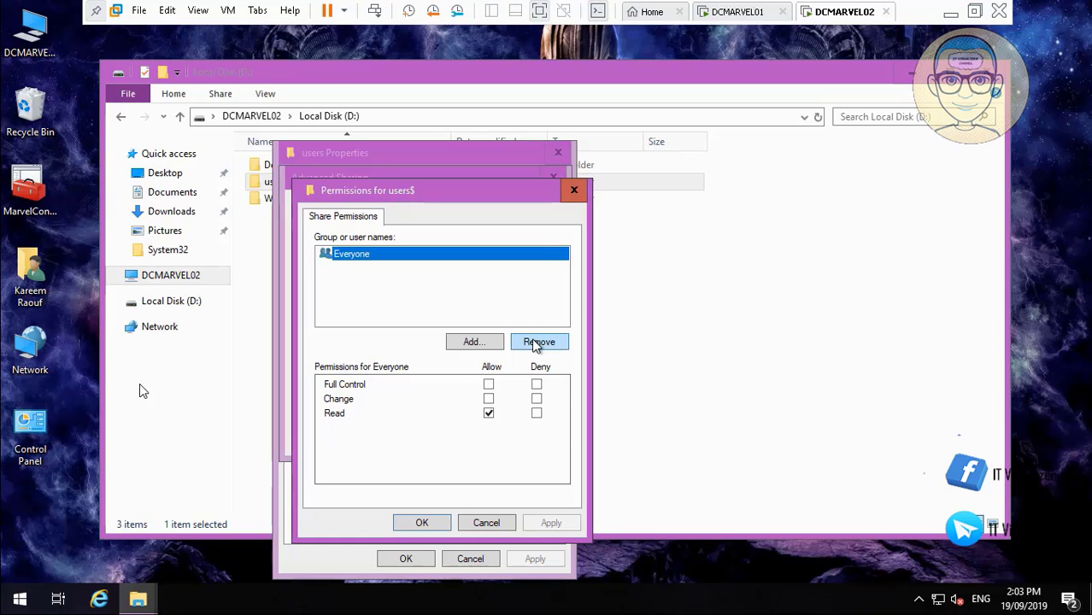
# Replace Everyone with Domain Users in the users$ share permissions, allowing full control.
pyautogui.click(533, 343)
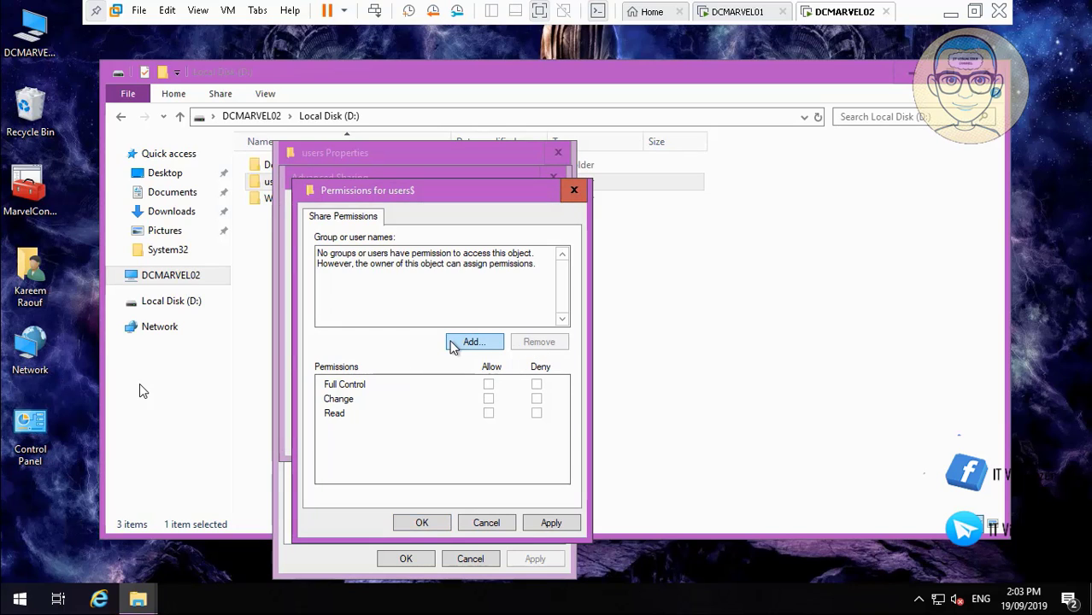
pyautogui.click(492, 352)
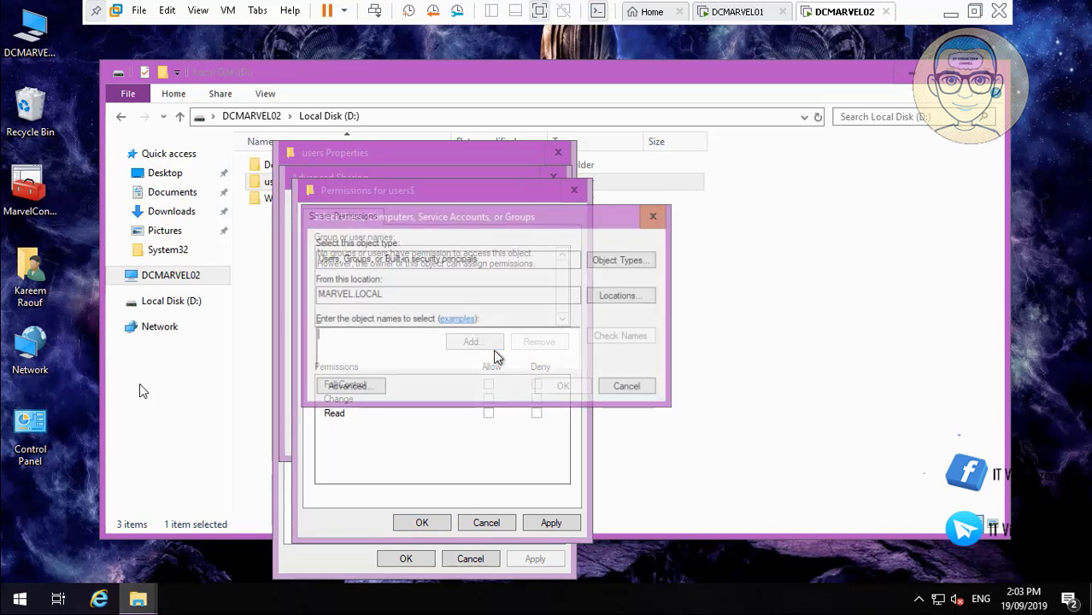
pyautogui.write('Domian')
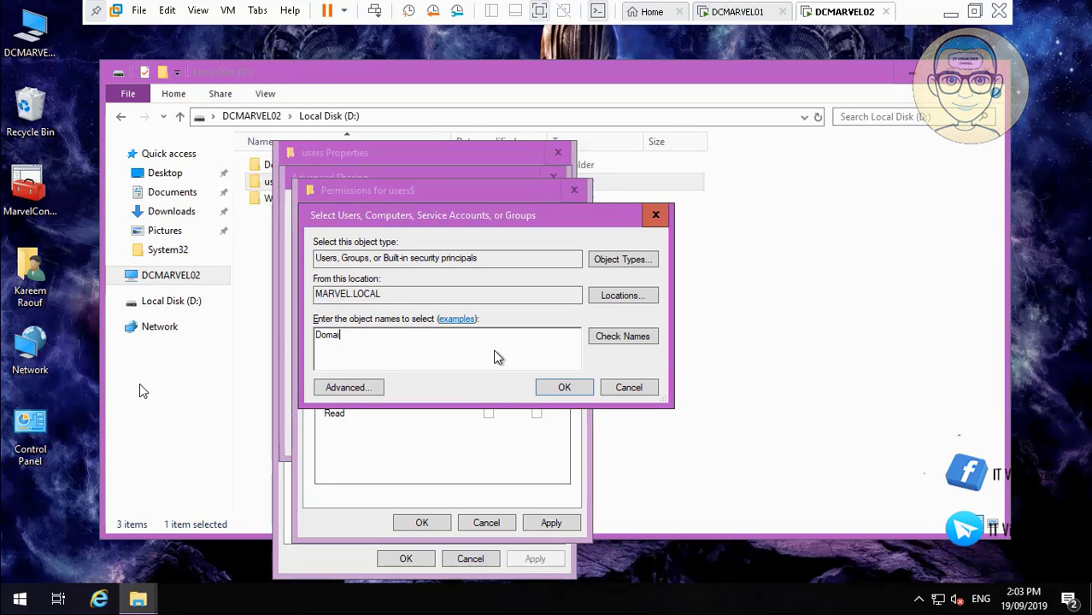
pyautogui.click(628, 339)
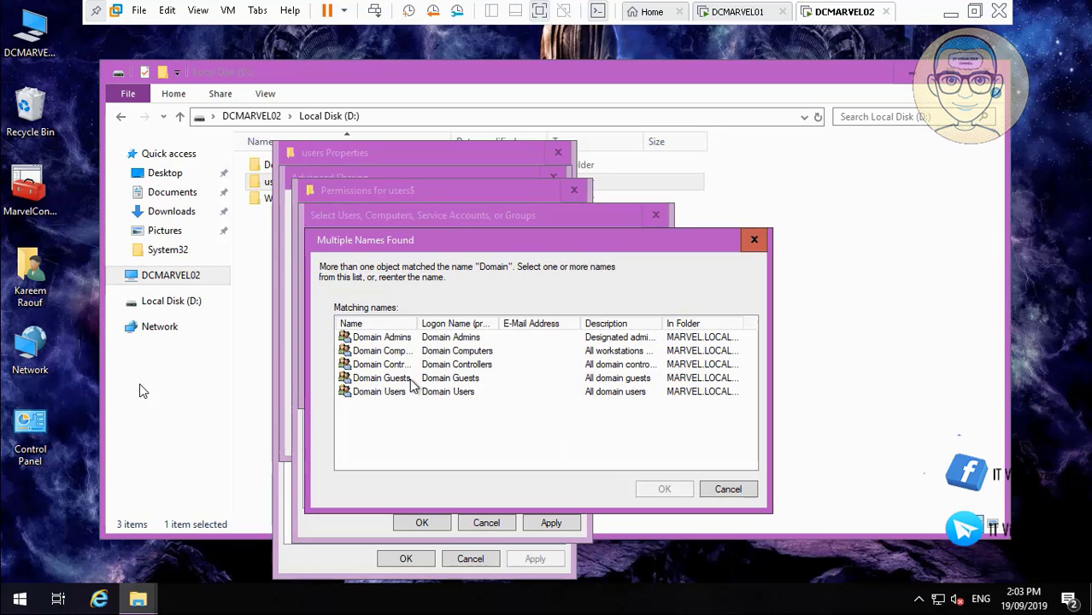
pyautogui.click(403, 393)
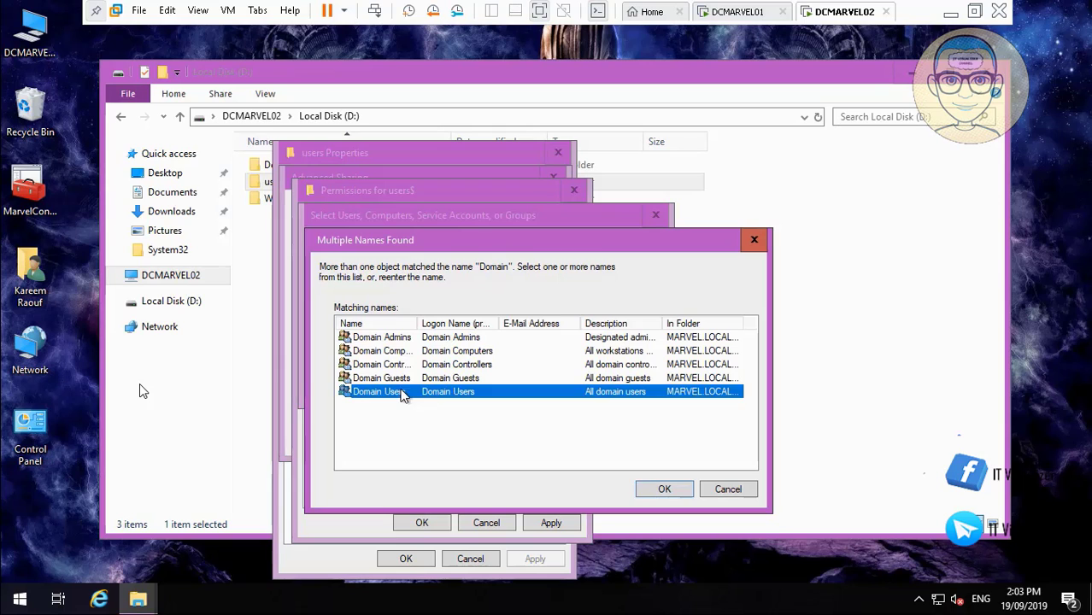
pyautogui.click(663, 490)
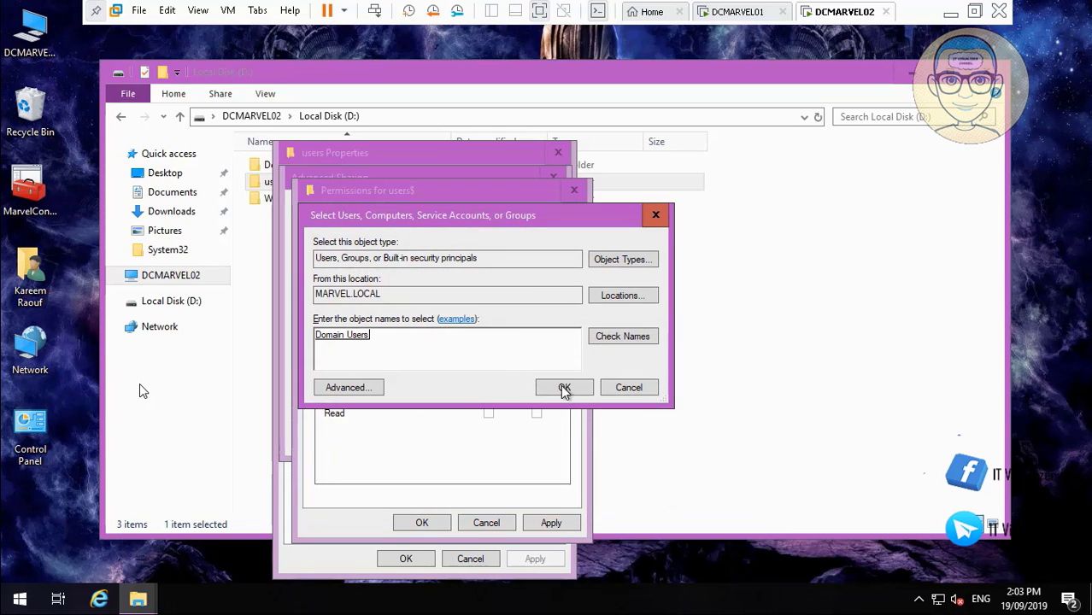
pyautogui.click(564, 389)
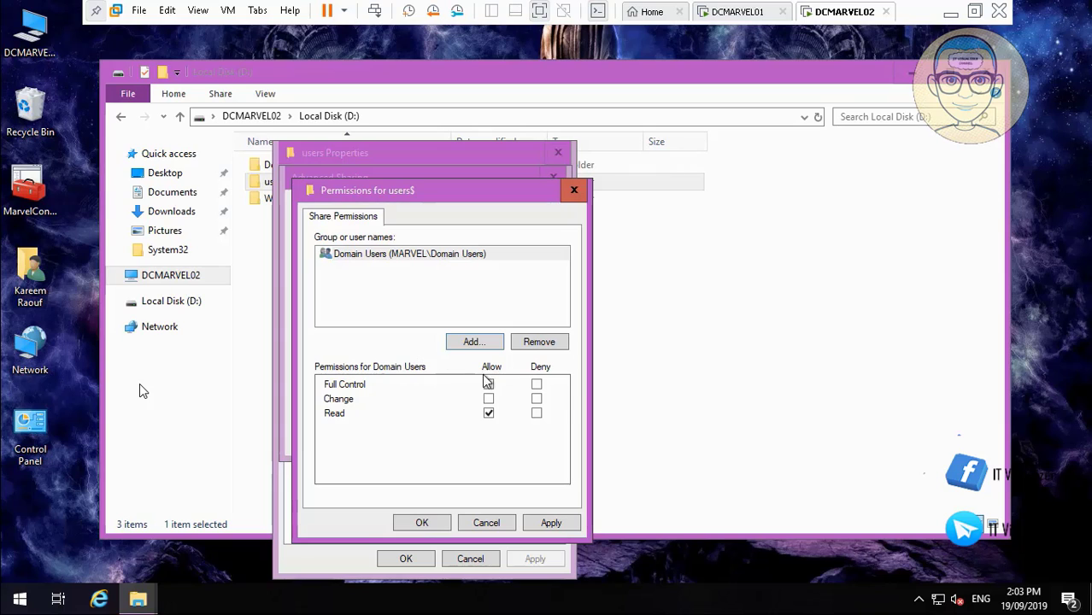
pyautogui.click(488, 385)
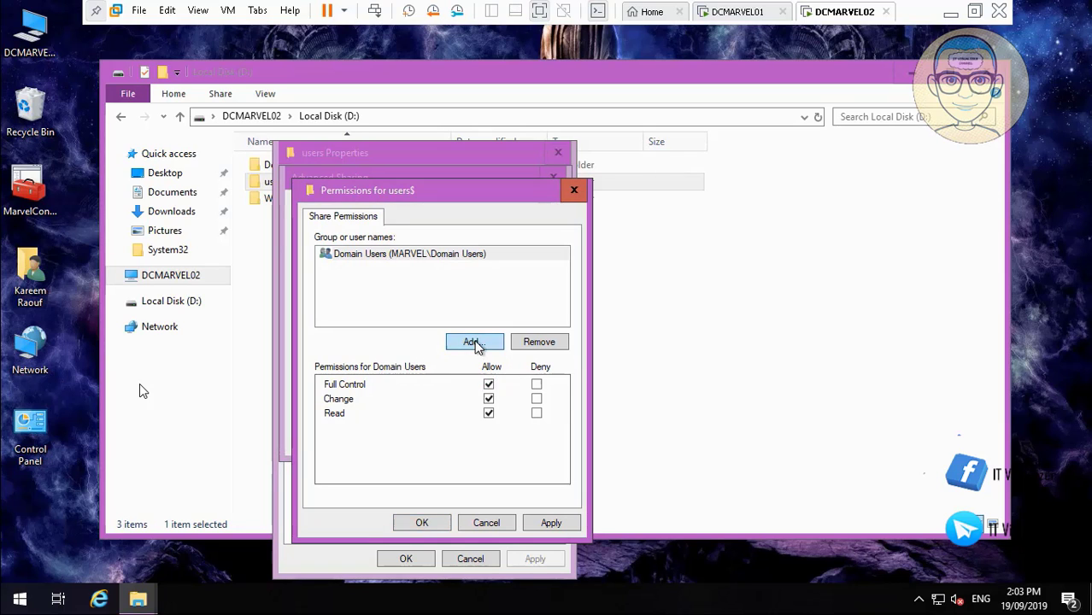
# Add Marvel_All Users to the users$ share permissions.
pyautogui.click(474, 343)
pyautogui.write('Marvel_')
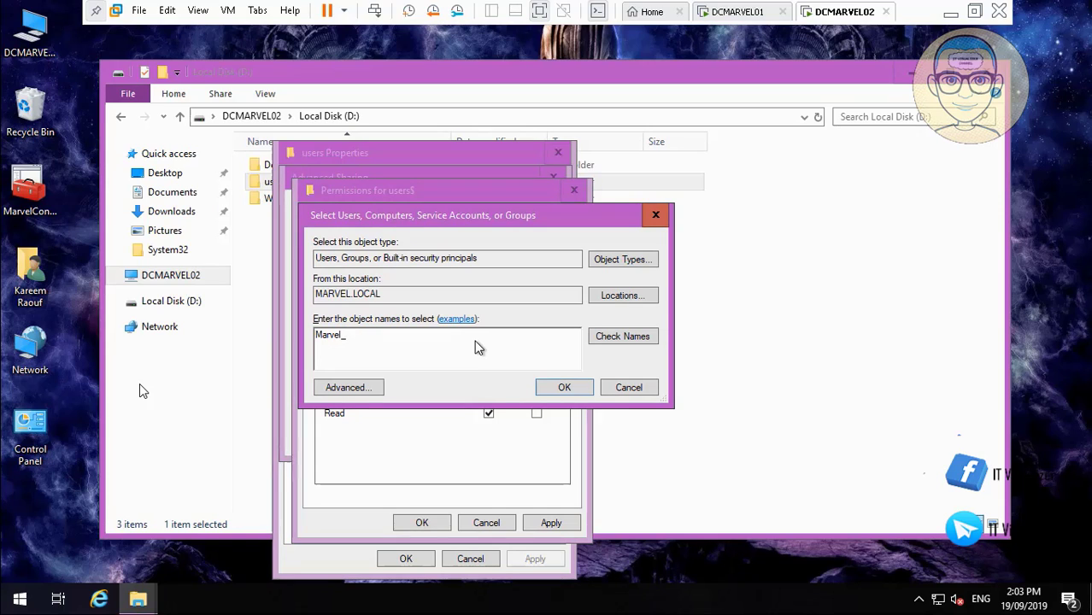
pyautogui.write('All')
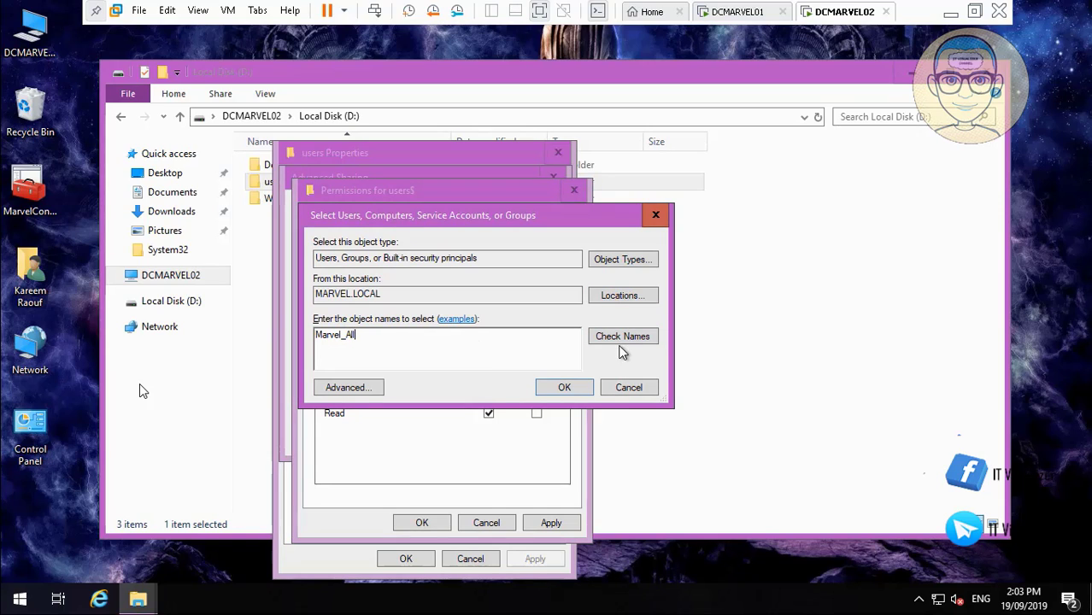
pyautogui.click(623, 338)
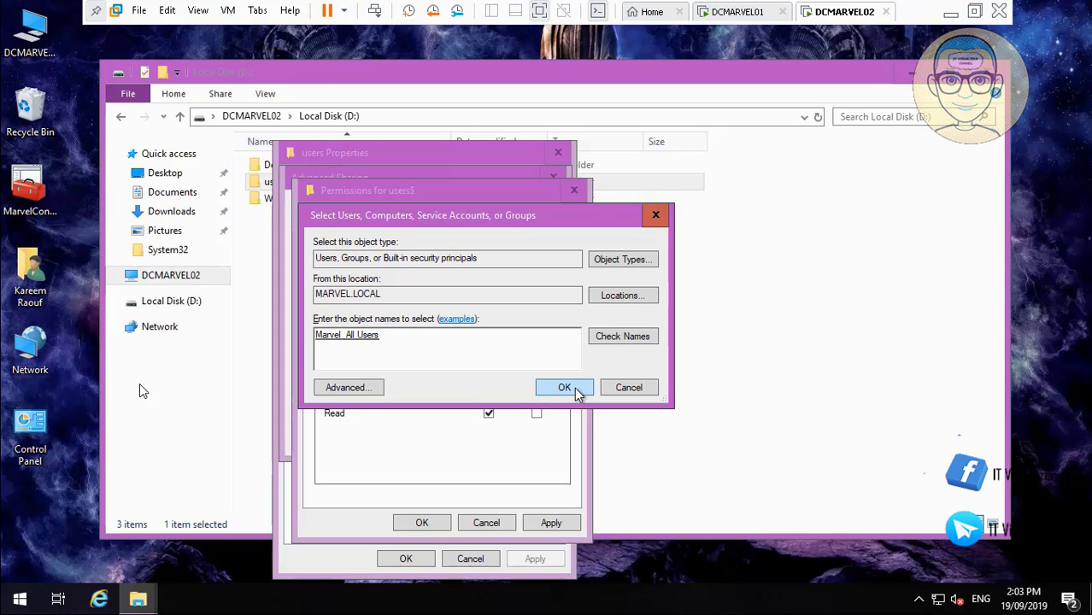
pyautogui.click(573, 390)
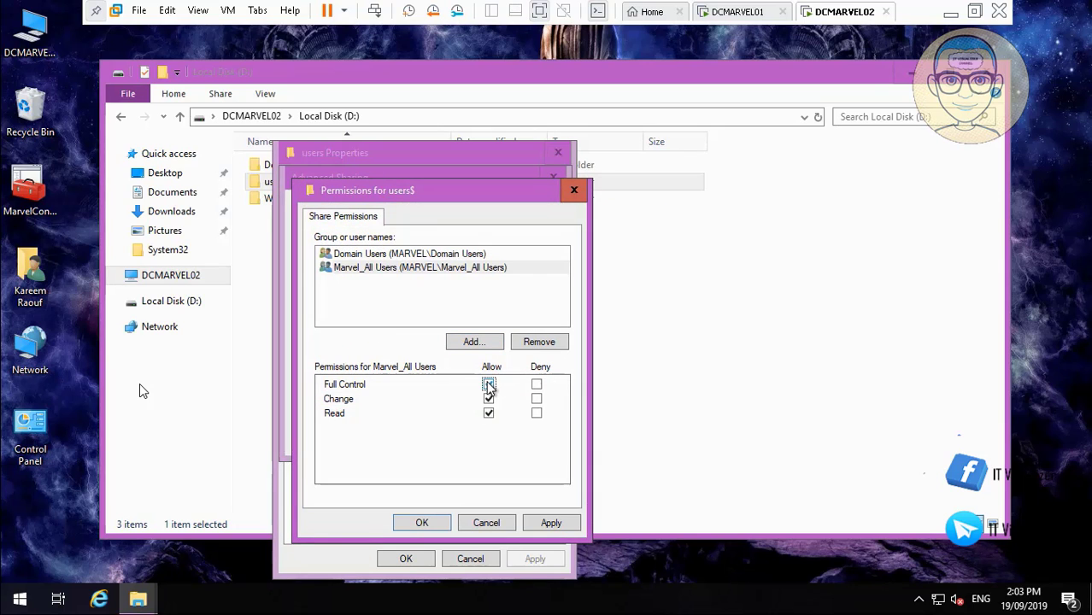
# Add Marvel_IT with Full Control, Change and Read, and apply the share permissions.
pyautogui.click(475, 342)
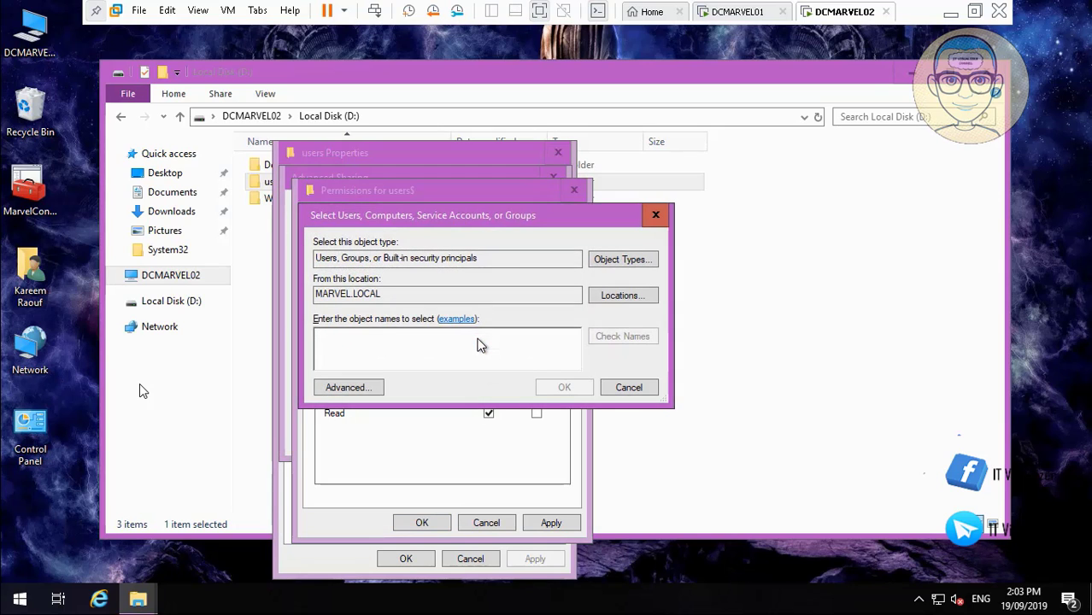
pyautogui.write('Marvel')
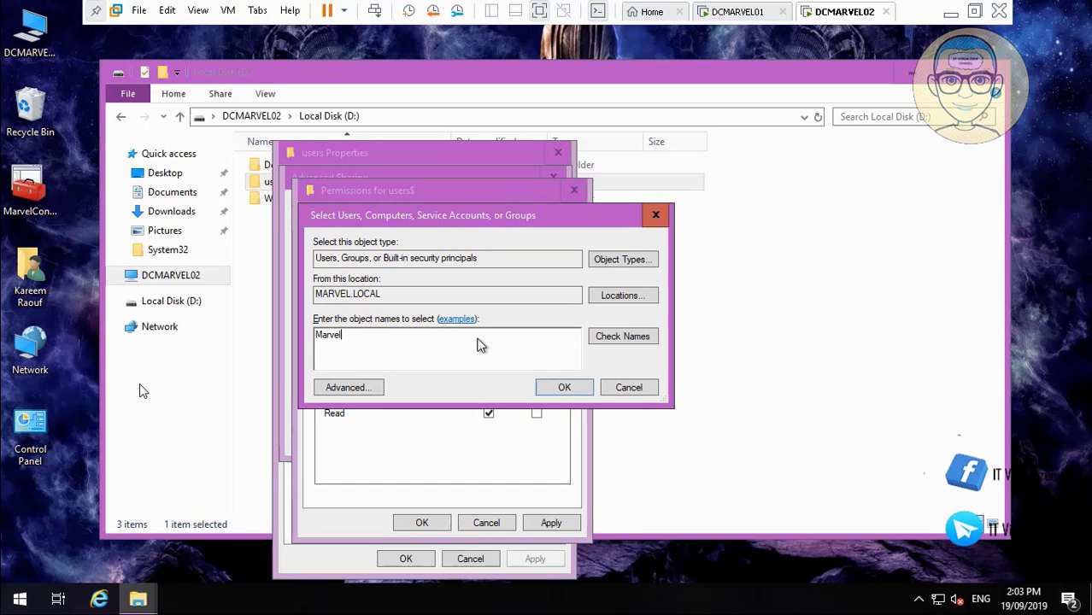
pyautogui.write('_IT')
pyautogui.click(593, 340)
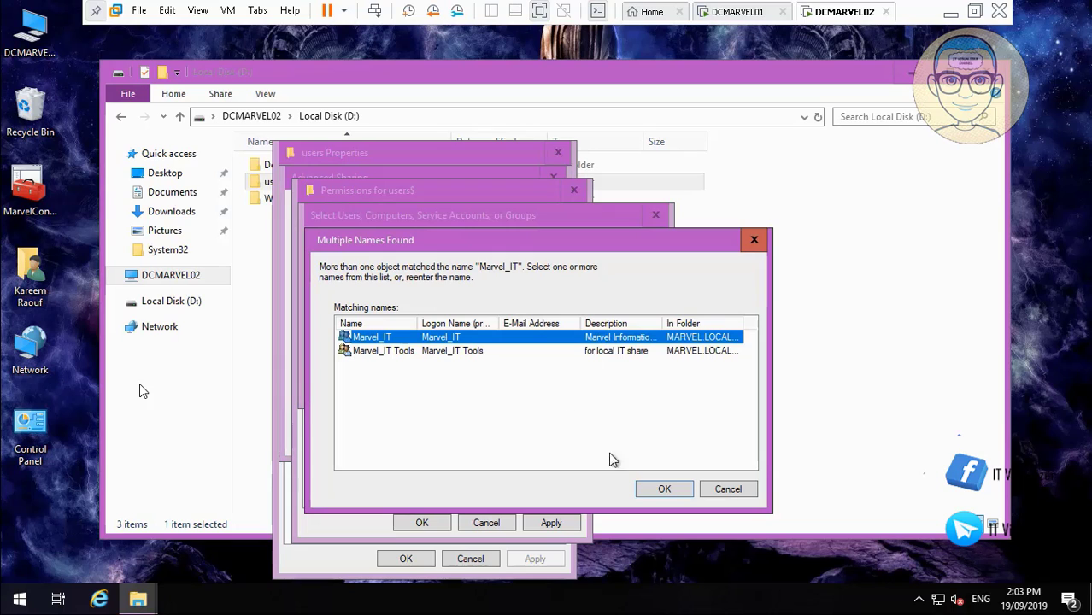
pyautogui.click(664, 489)
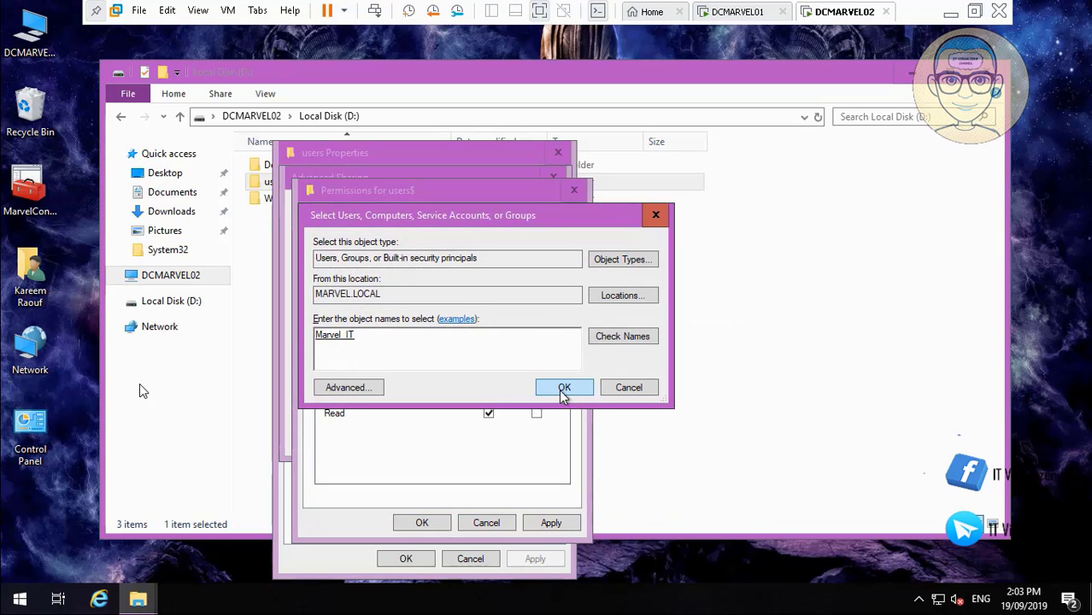
pyautogui.click(564, 390)
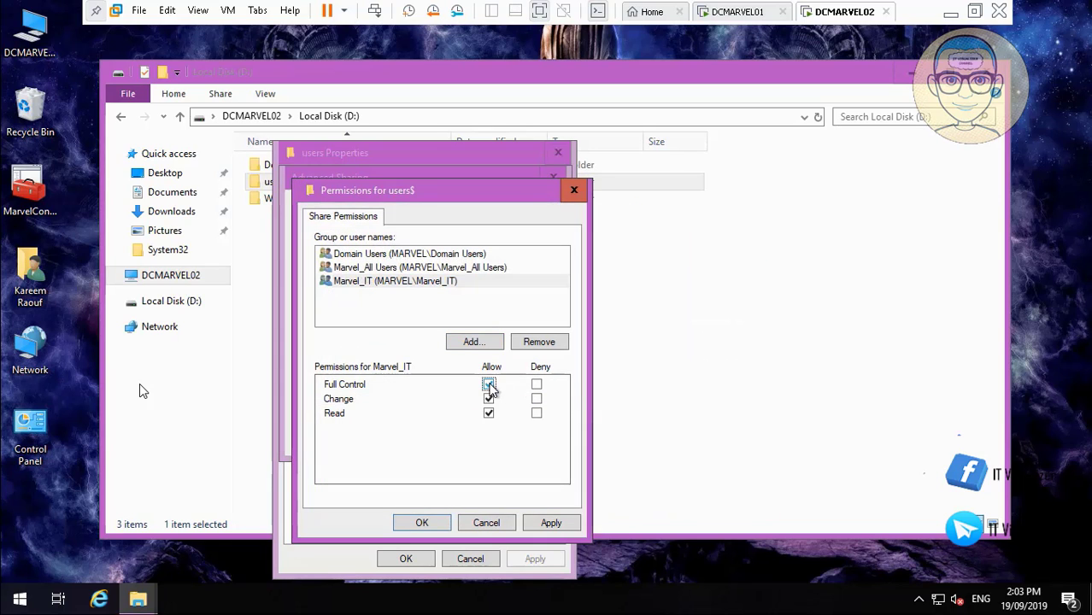
pyautogui.click(489, 386)
pyautogui.click(574, 526)
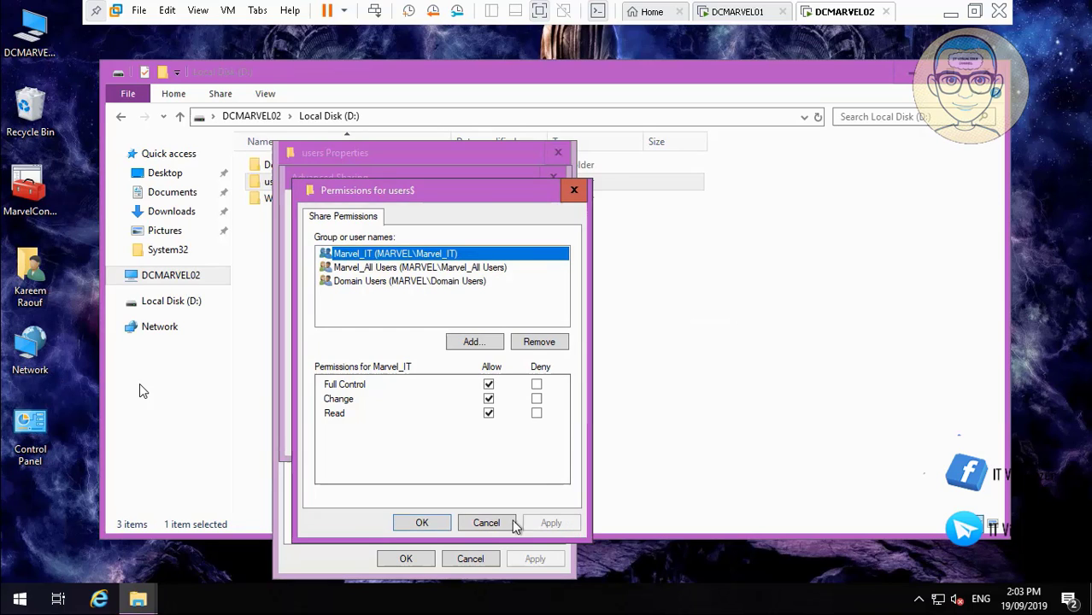
# Apply and close the share Permissions and Advanced Sharing dialogs.
pyautogui.click(422, 523)
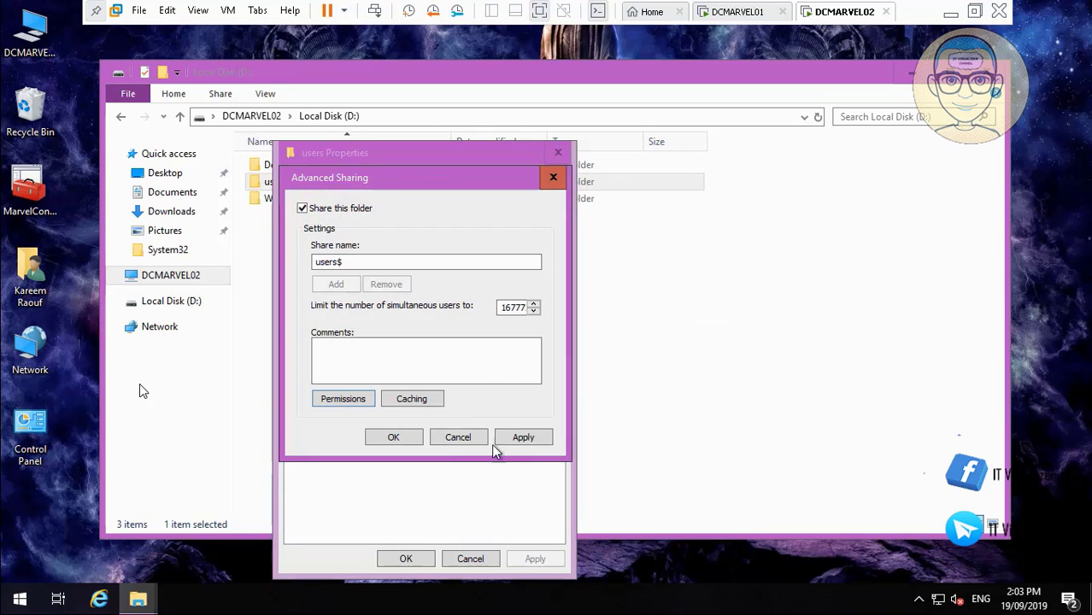
pyautogui.click(525, 438)
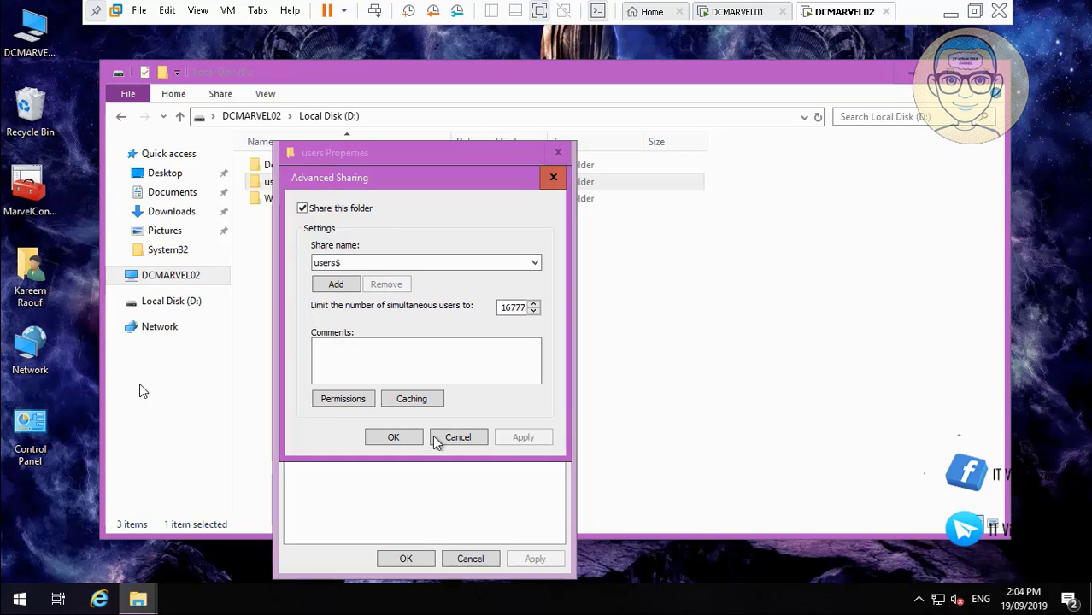
pyautogui.click(407, 440)
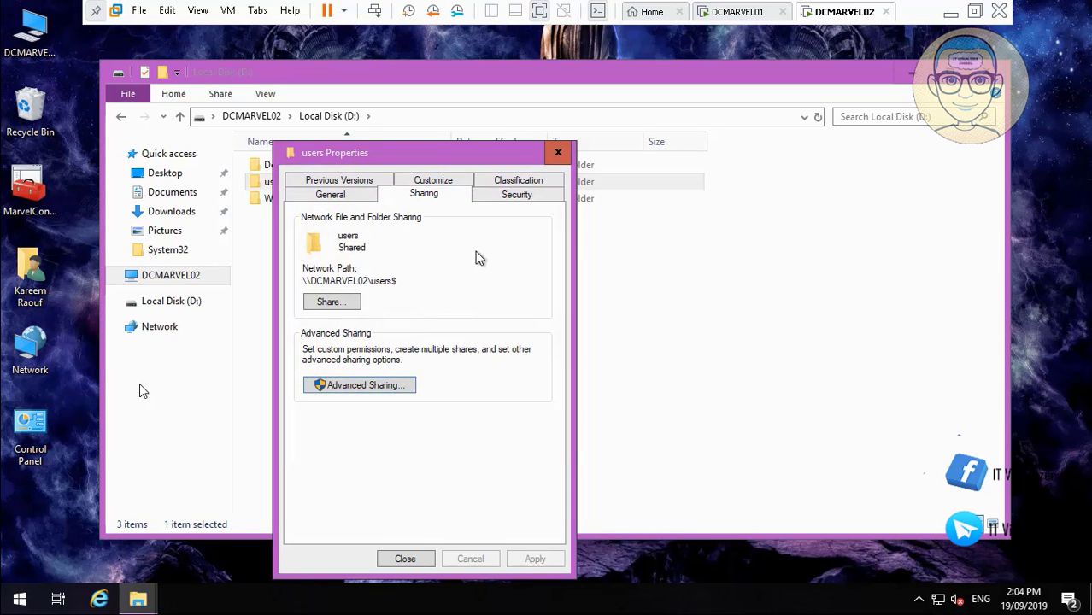
# Add Domain Users to the users folder's Security list with Read & execute, List folder contents and Read.
pyautogui.click(517, 198)
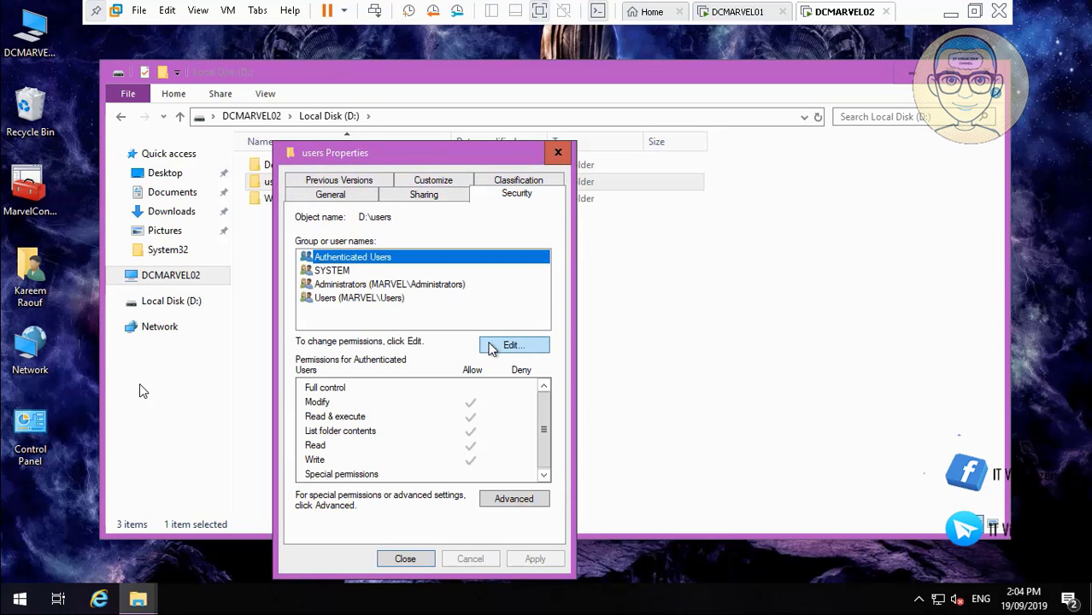
pyautogui.click(523, 345)
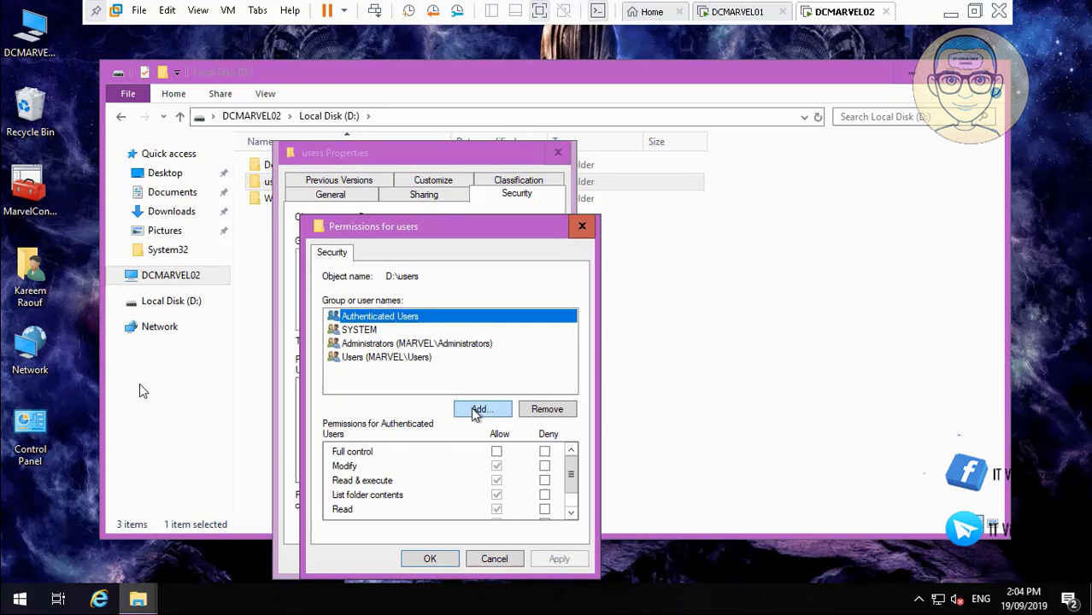
pyautogui.click(478, 408)
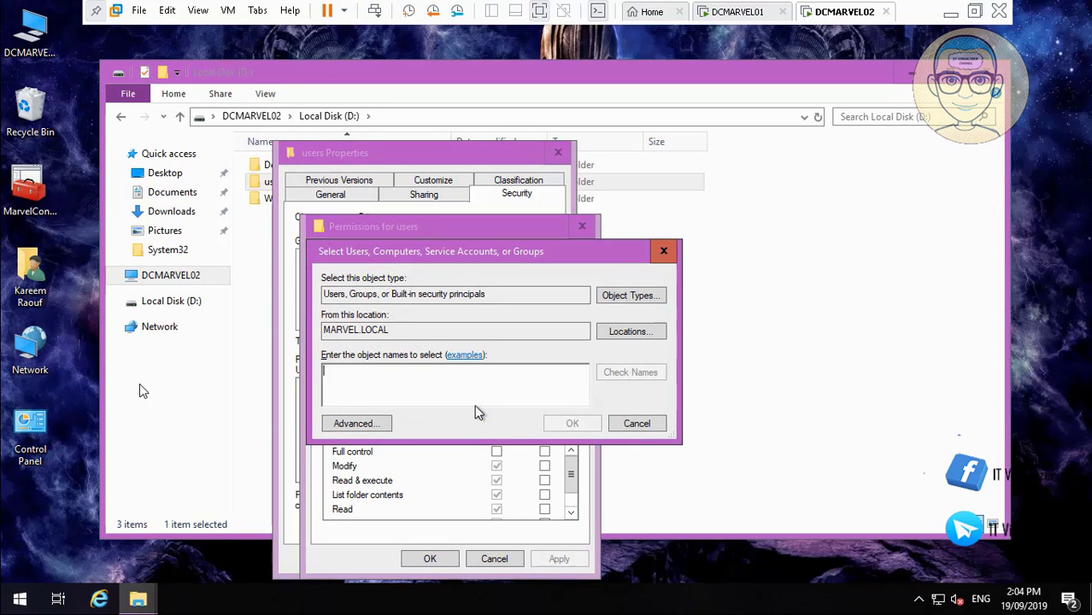
pyautogui.write('domain')
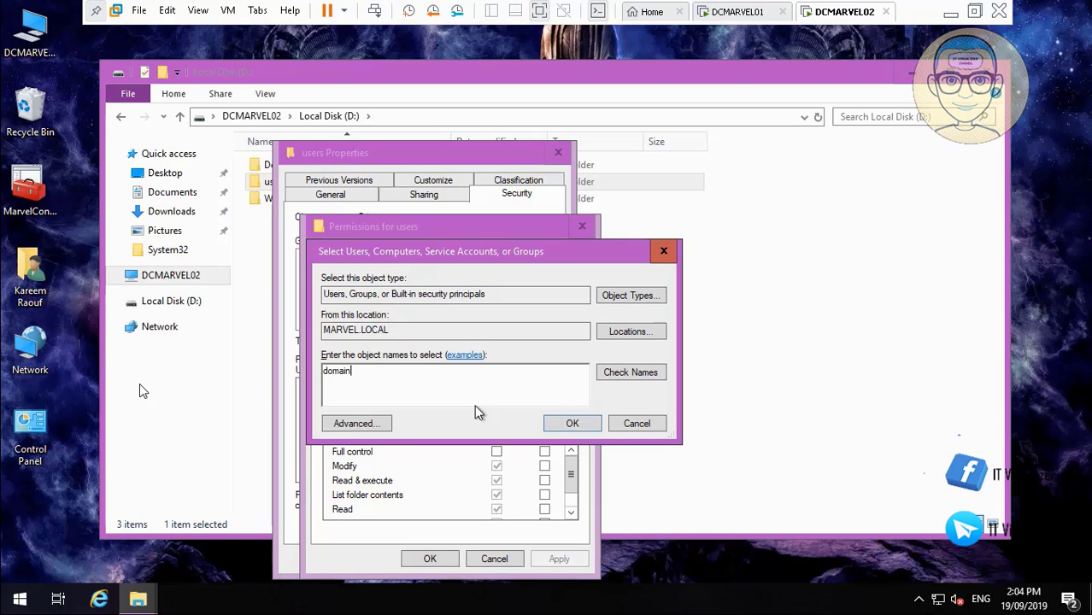
pyautogui.click(637, 382)
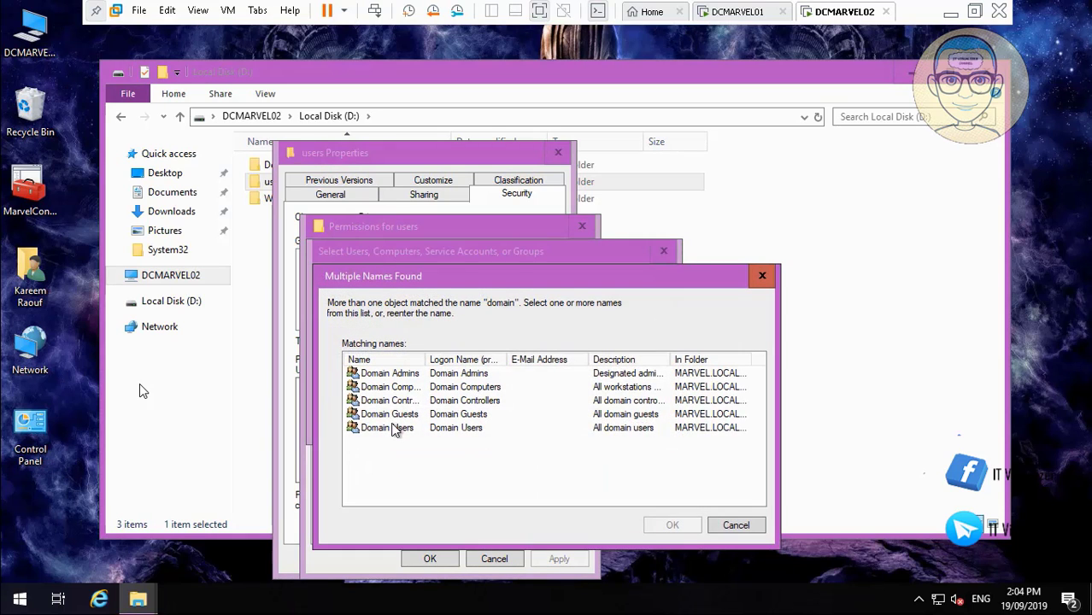
pyautogui.click(396, 428)
pyautogui.click(672, 526)
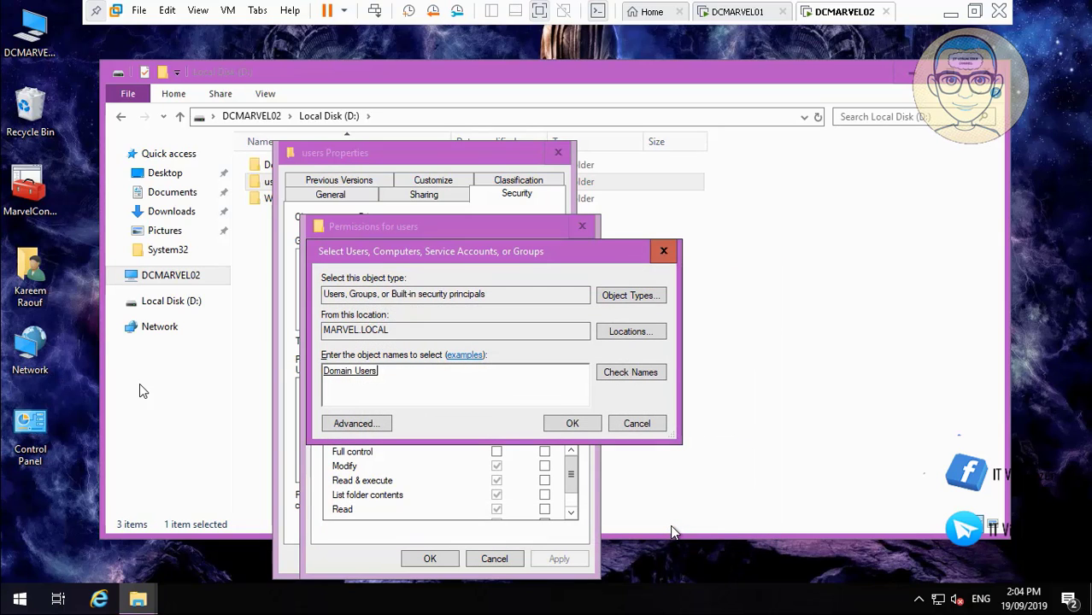
pyautogui.click(574, 423)
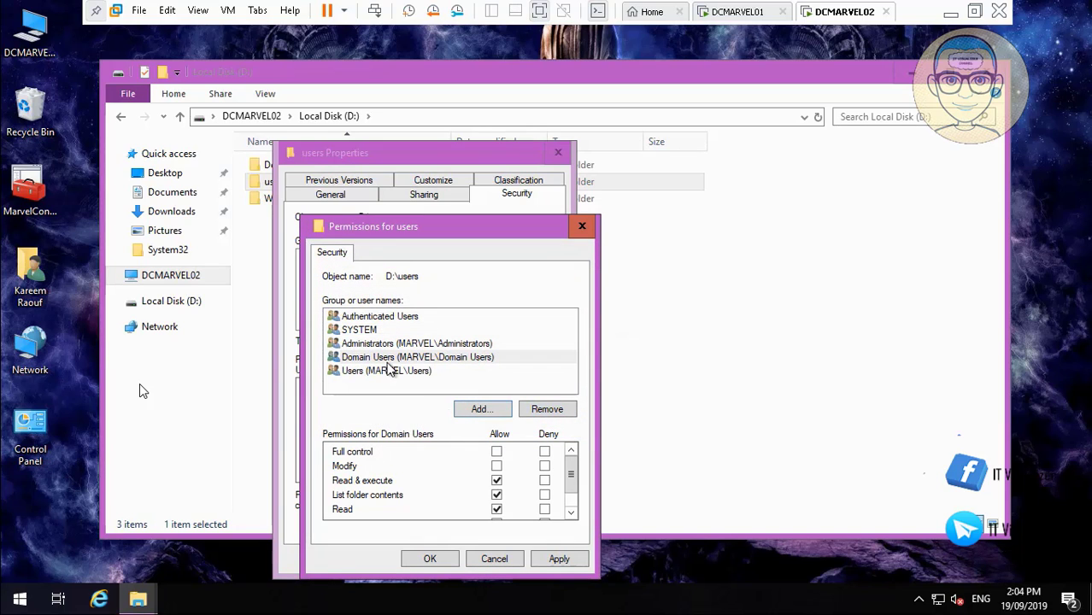
pyautogui.click(389, 372)
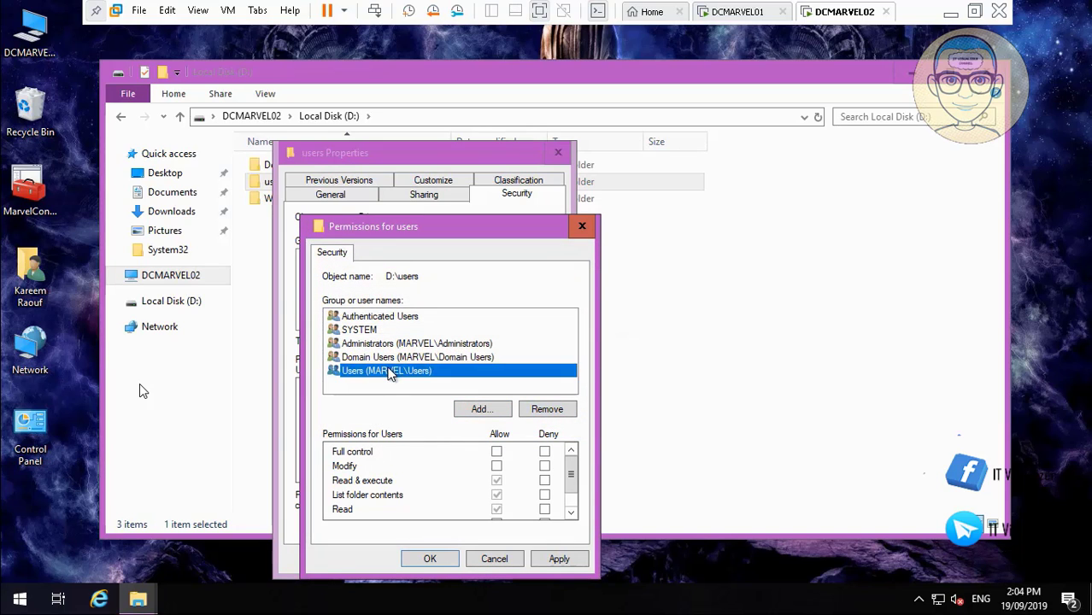
# Pause the Camtasia recording and bring DCMARVEL02 back with the D:\users permissions showing.
pyautogui.click(951, 12)
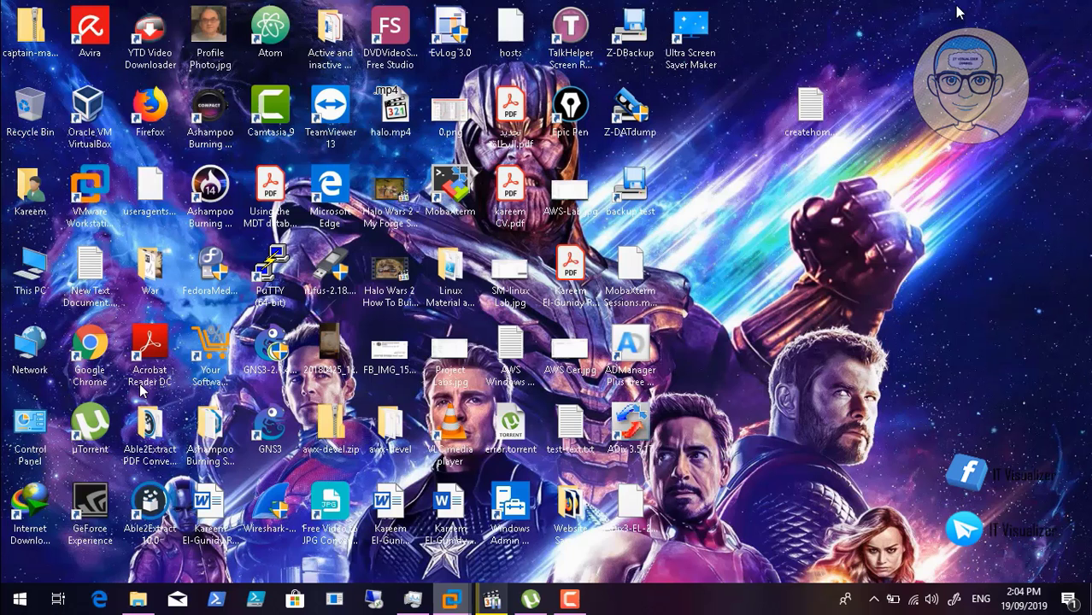
pyautogui.click(573, 603)
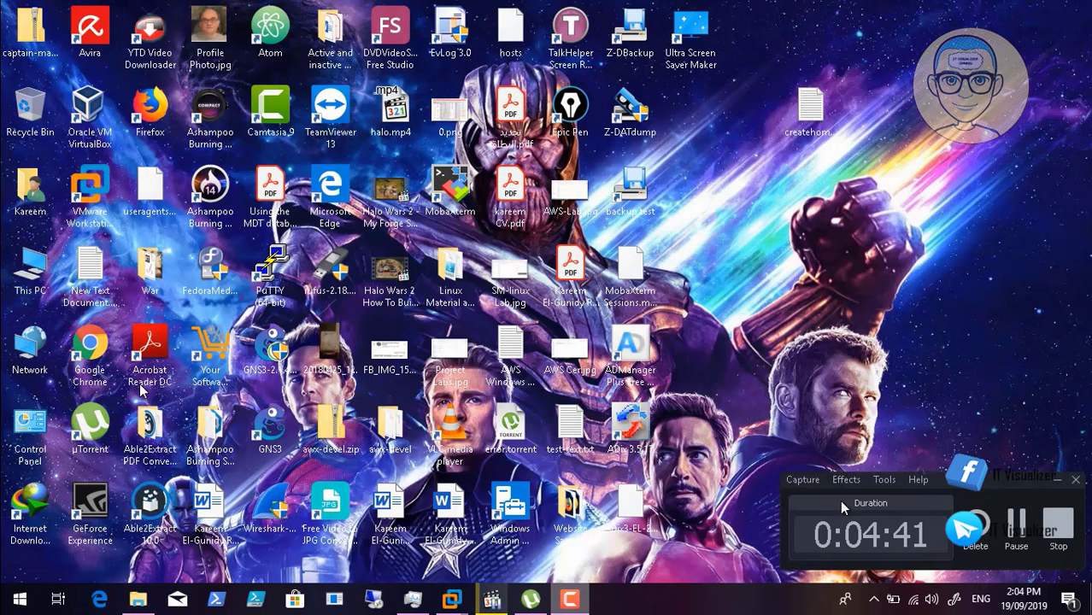
pyautogui.click(1024, 528)
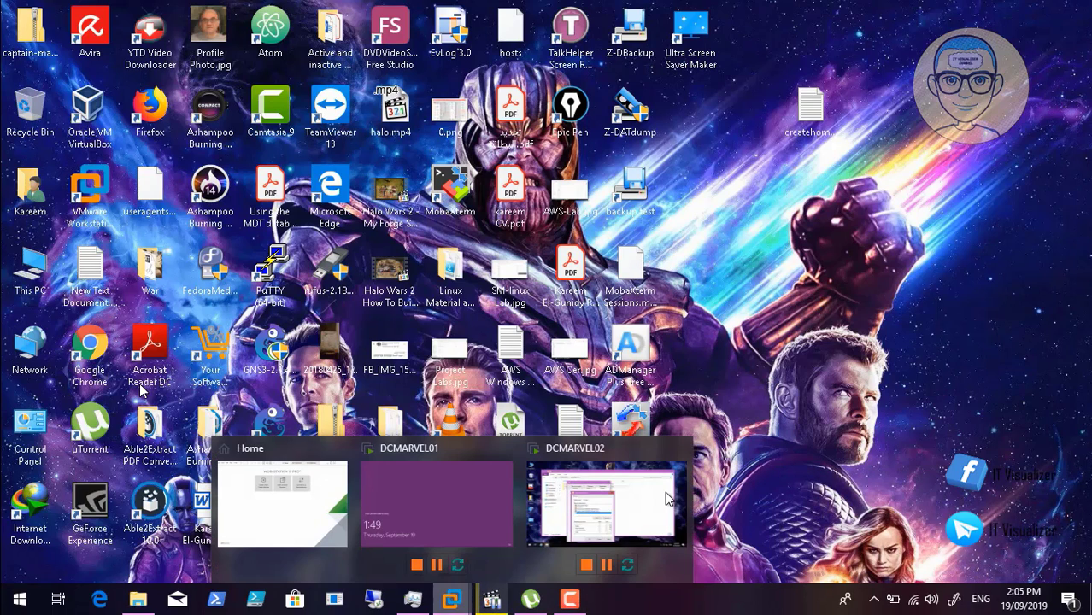
pyautogui.click(632, 496)
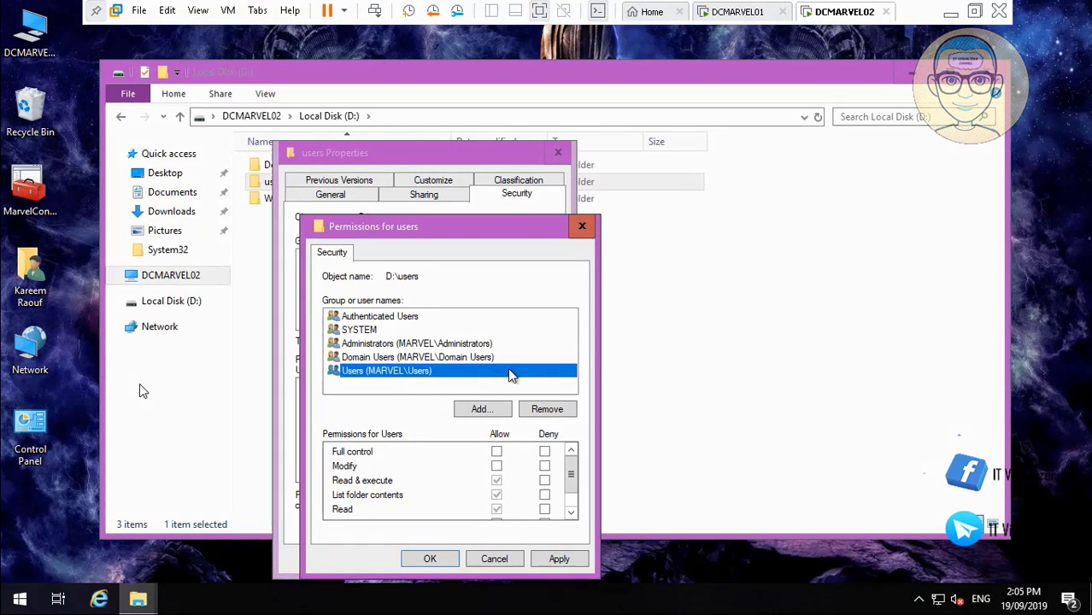
# Toggle the Users group's extra write permission back off, then add Domain Users to the folder permissions.
pyautogui.click(497, 452)
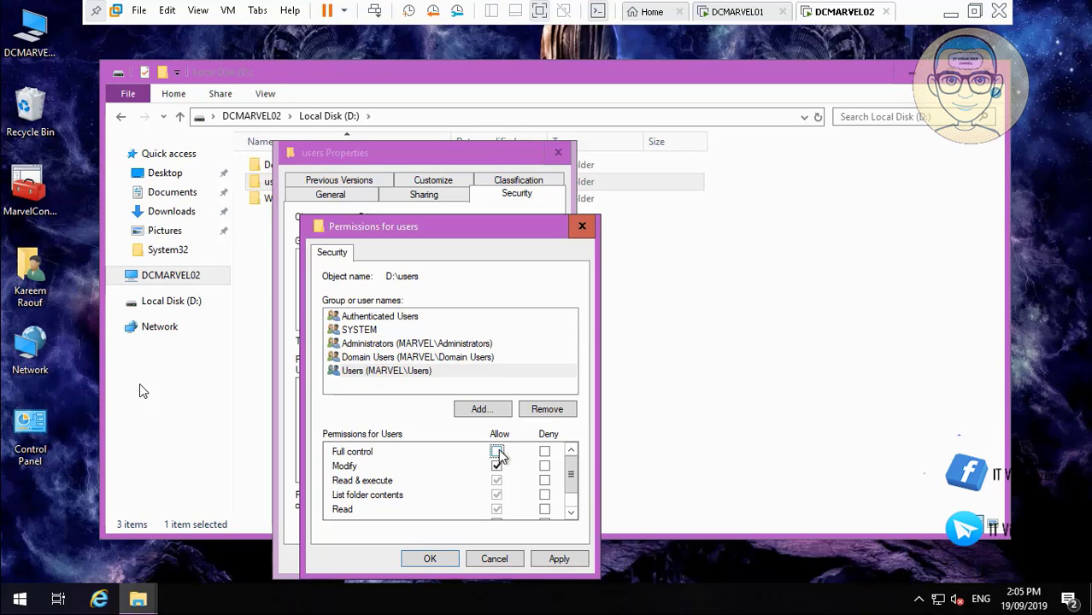
pyautogui.click(497, 466)
pyautogui.click(503, 411)
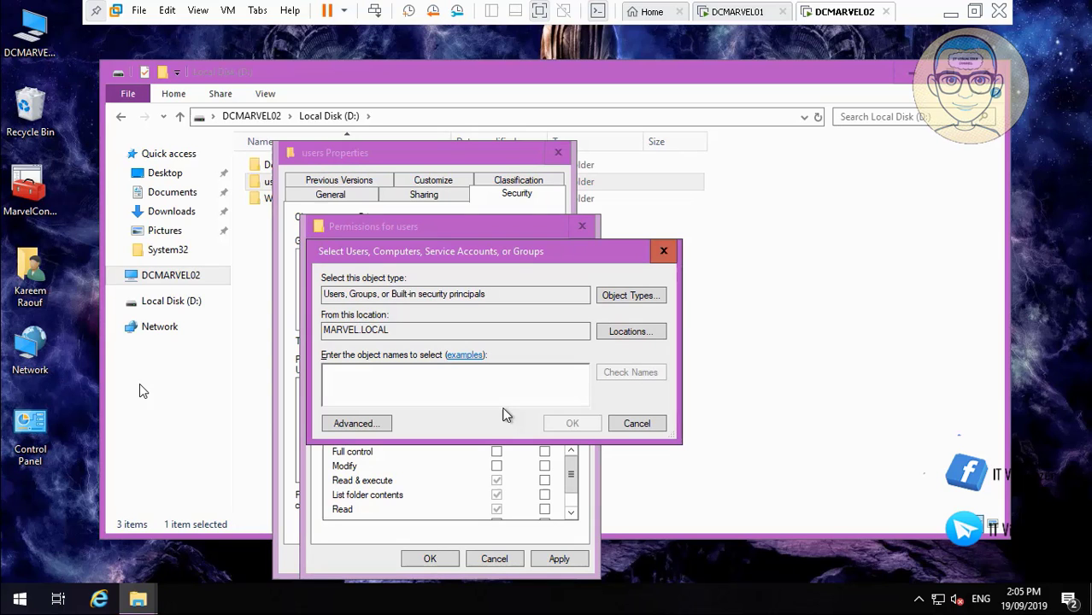
pyautogui.write('domain')
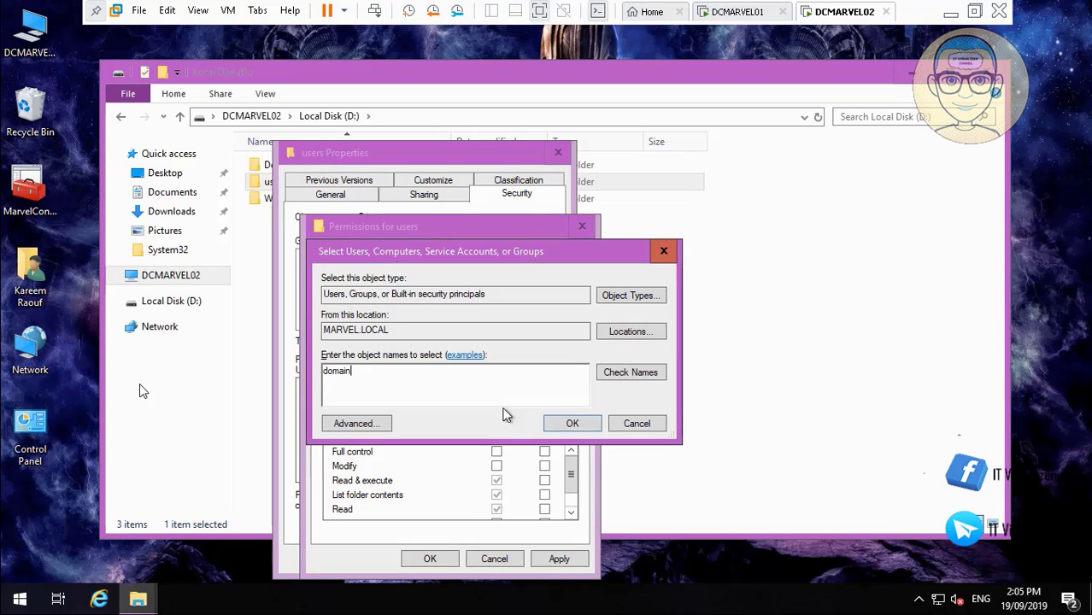
pyautogui.click(604, 374)
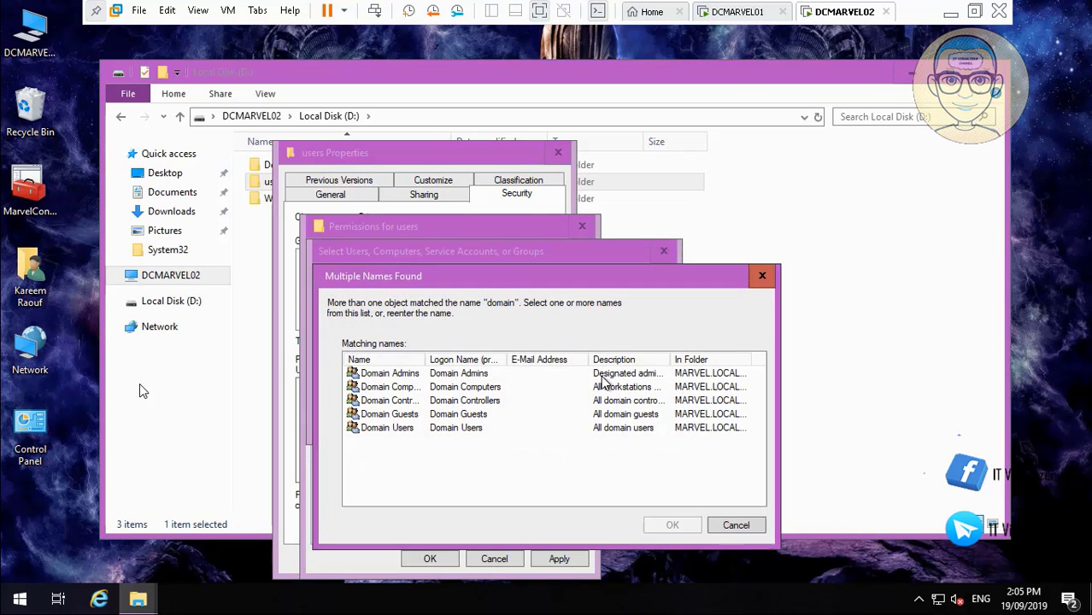
pyautogui.click(409, 428)
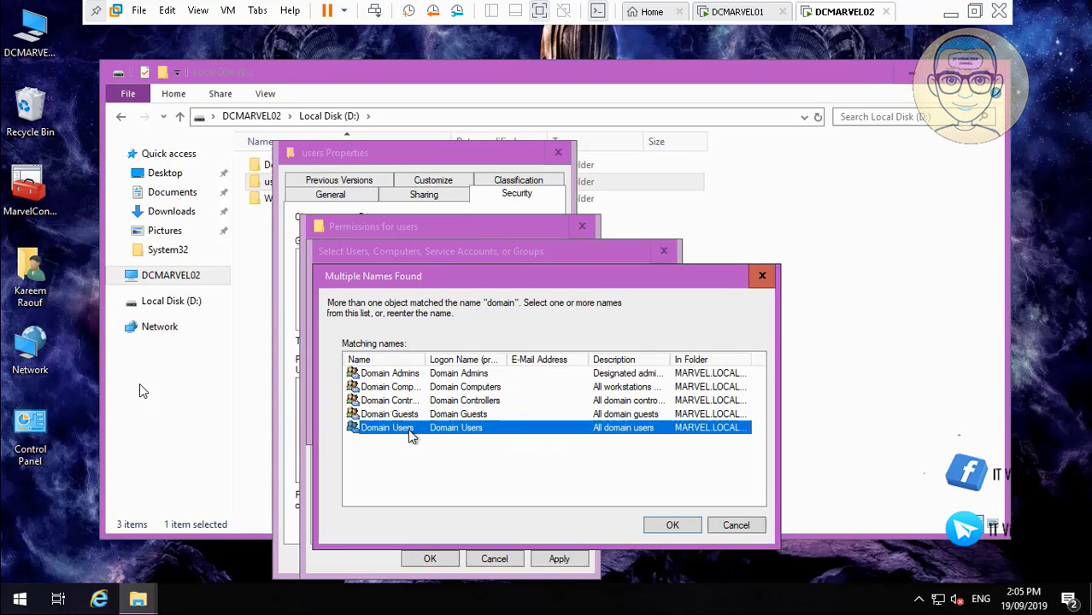
pyautogui.click(675, 525)
pyautogui.click(572, 424)
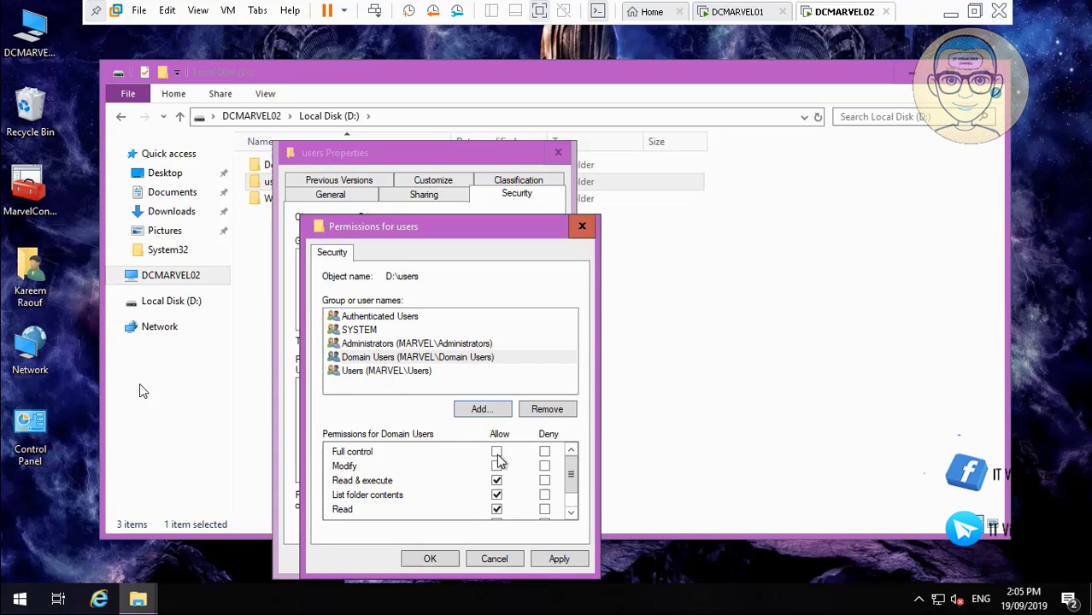
# Add Marvel_All Users to the D:\users permissions with Allow Full control.
pyautogui.click(481, 410)
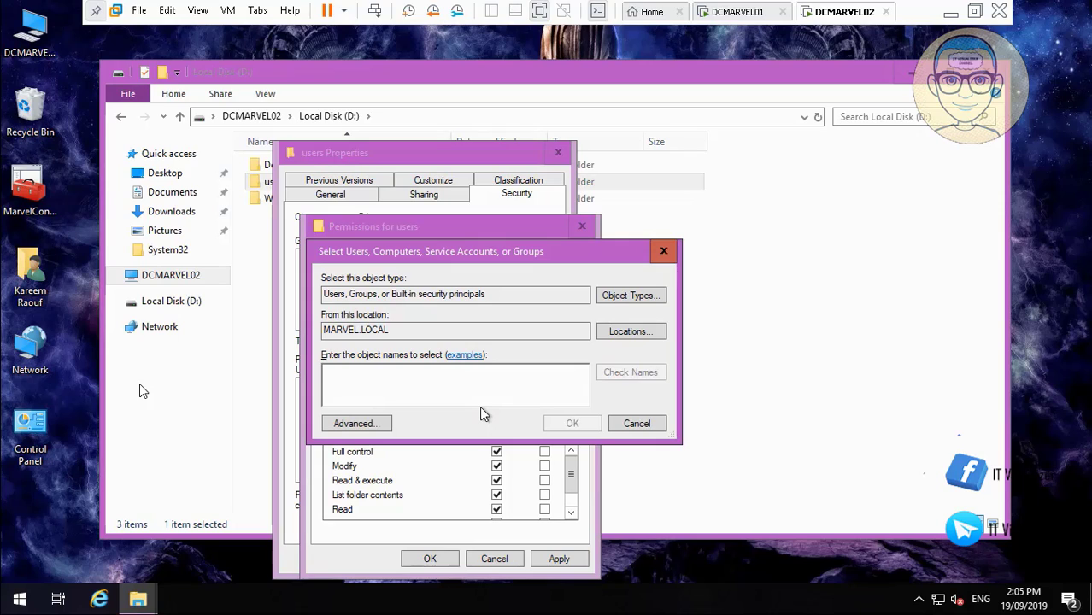
pyautogui.write('Marvel_all')
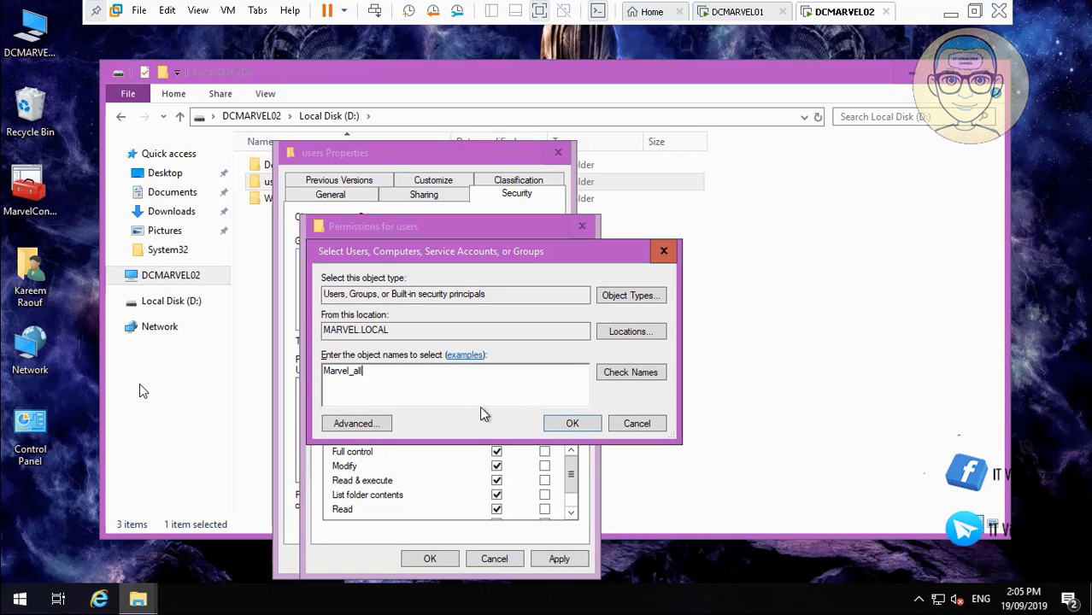
pyautogui.click(640, 378)
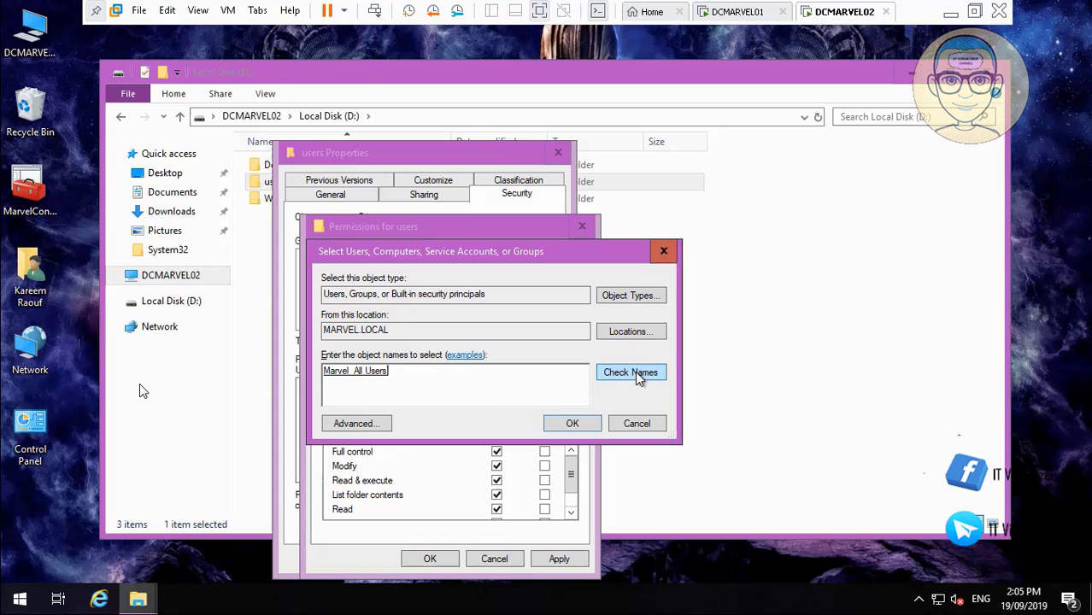
pyautogui.click(572, 424)
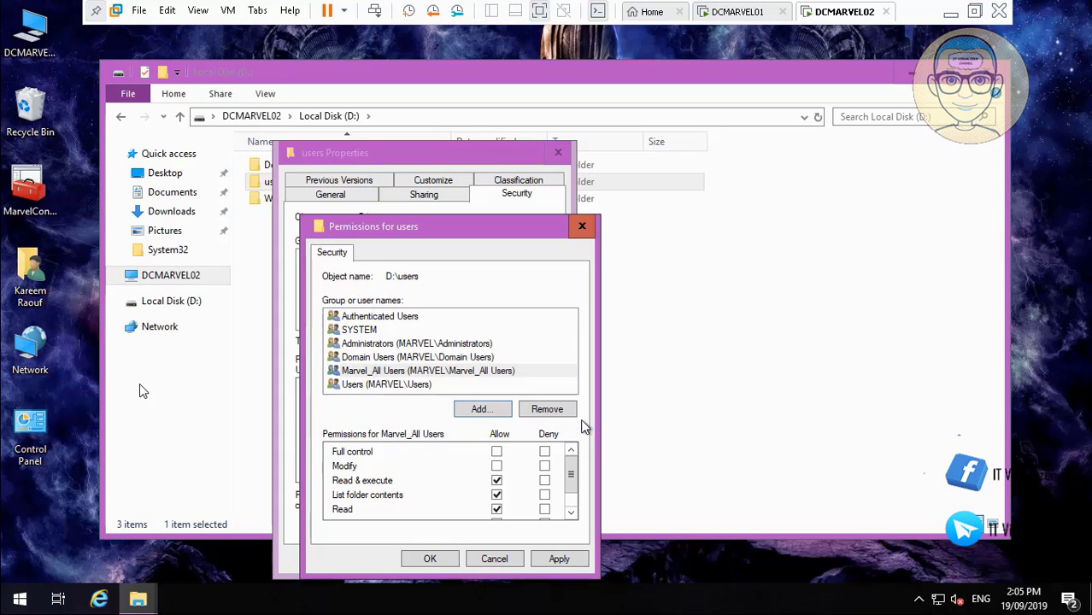
pyautogui.click(498, 452)
# Add Marvel_IT with Allow Full control, apply it, and close the users Properties.
pyautogui.click(481, 409)
pyautogui.write('Marvel_IT')
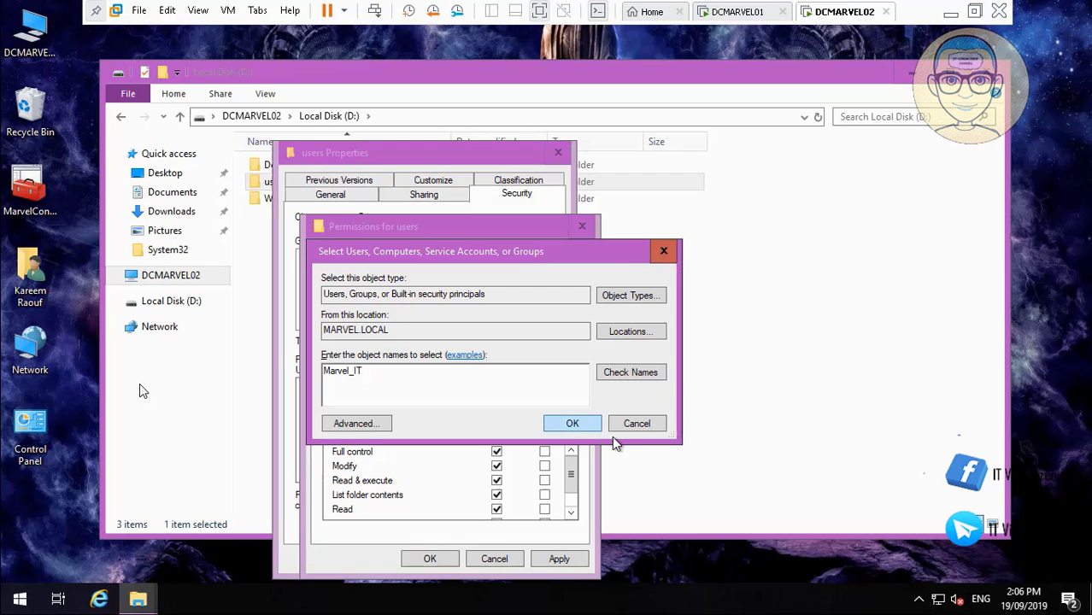
pyautogui.click(637, 373)
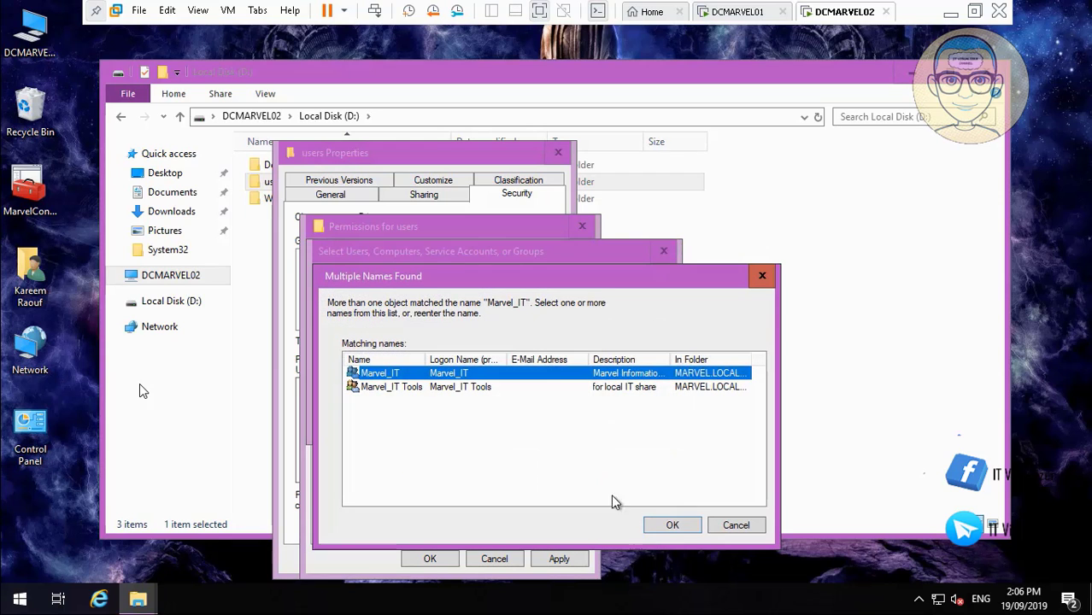
pyautogui.click(672, 524)
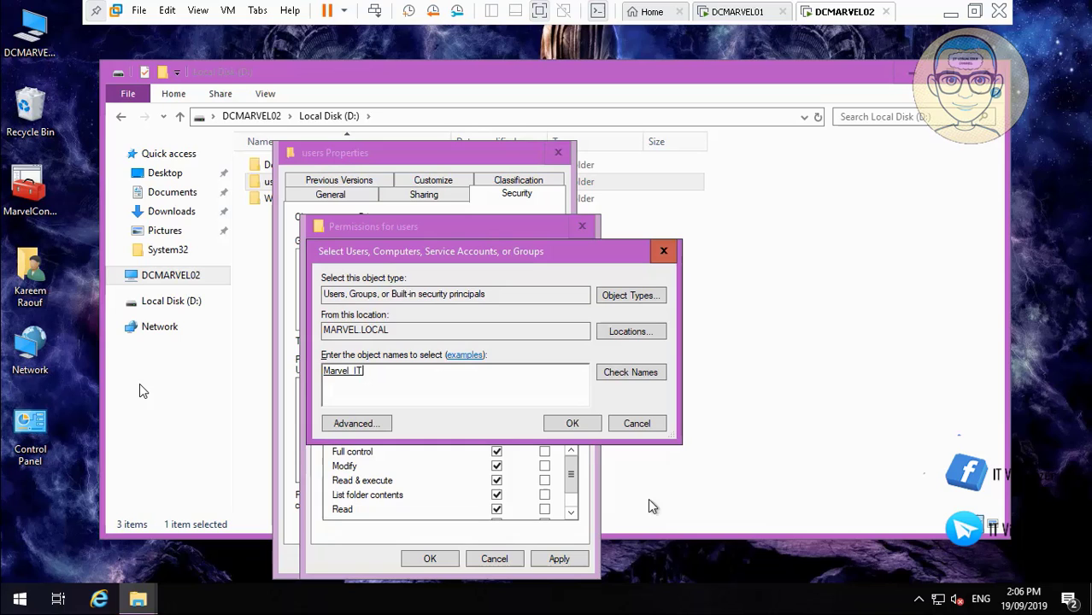
pyautogui.click(573, 423)
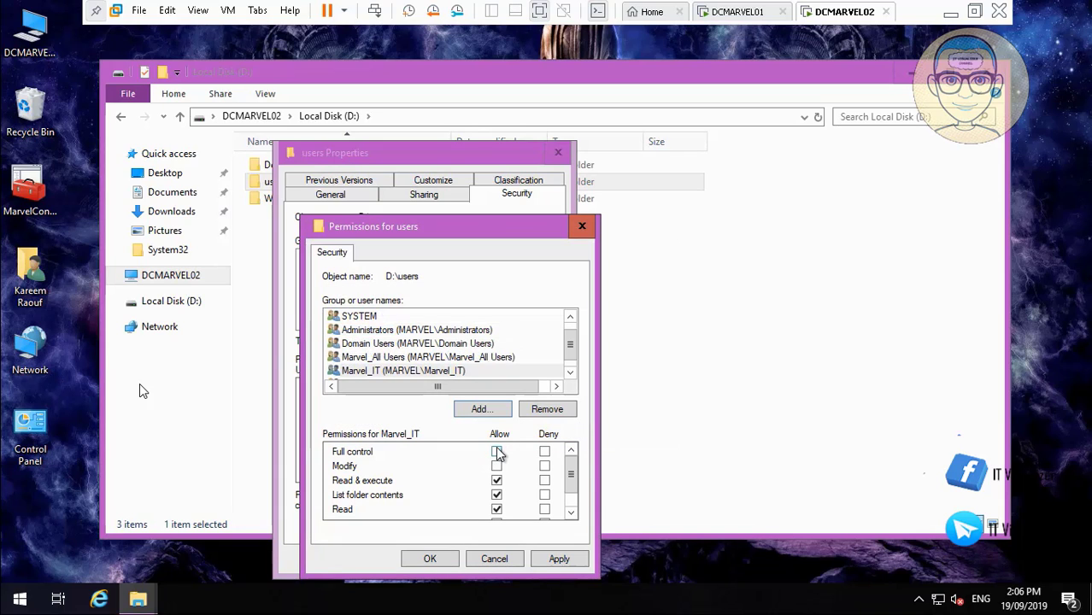
pyautogui.click(497, 452)
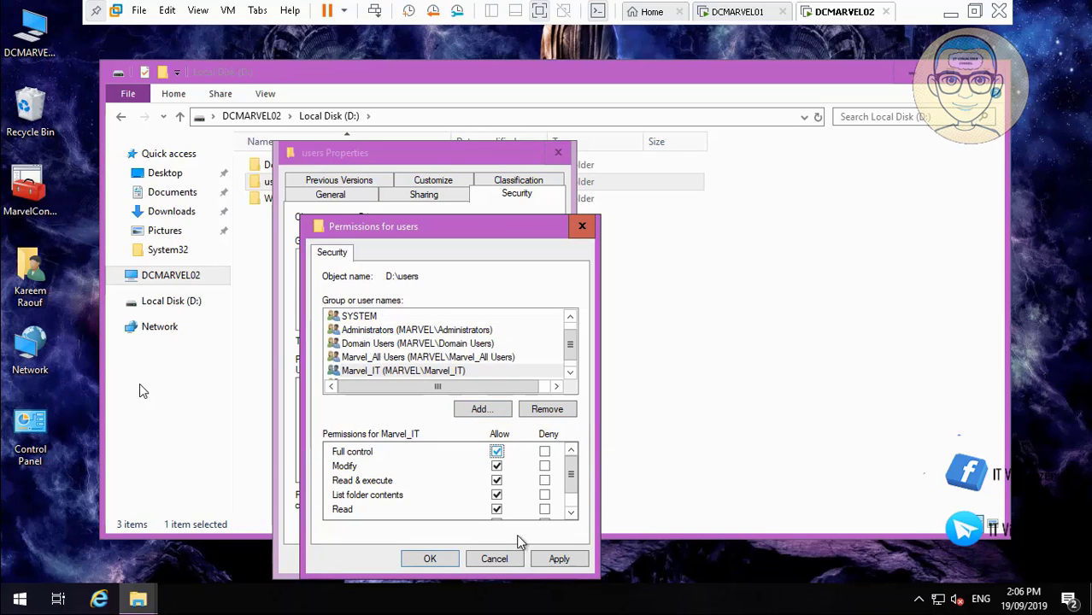
pyautogui.click(579, 560)
pyautogui.click(431, 560)
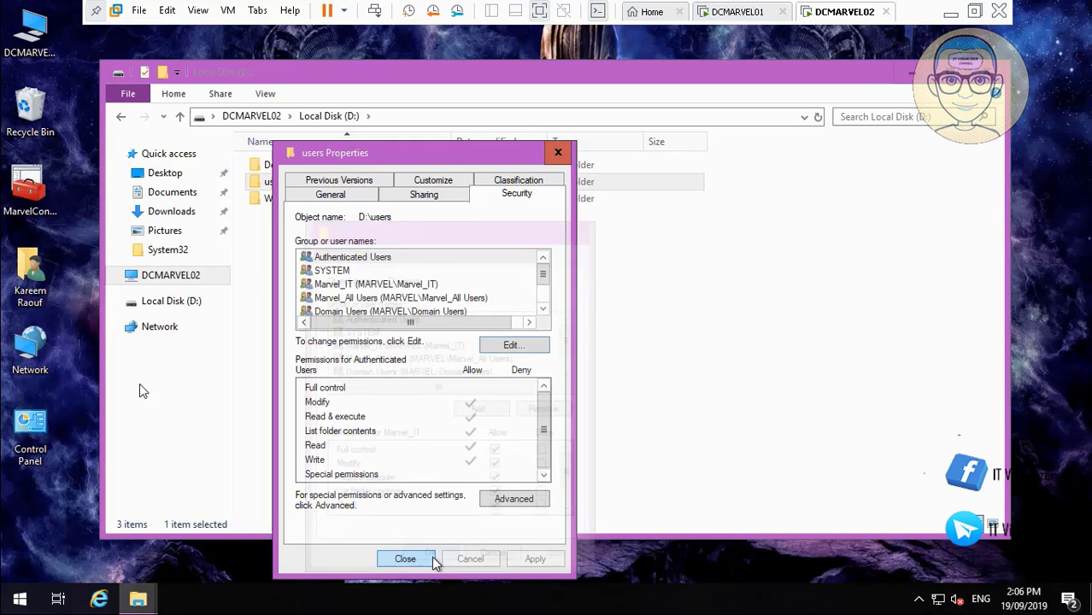
pyautogui.click(410, 559)
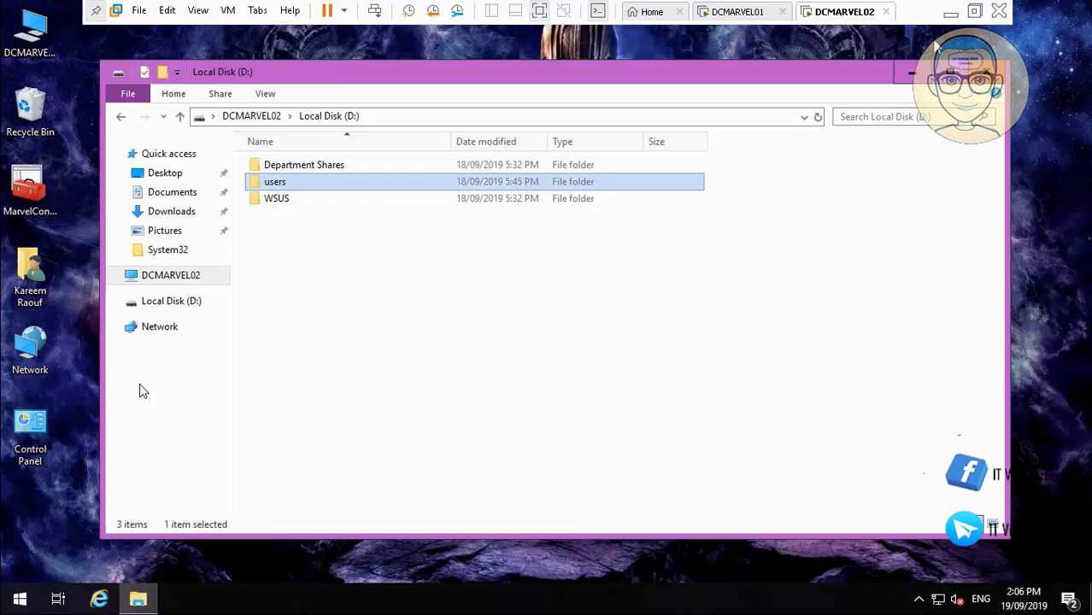
# Pause the screen recording and bring the DCMARVEL02 virtual machine back up.
pyautogui.click(951, 12)
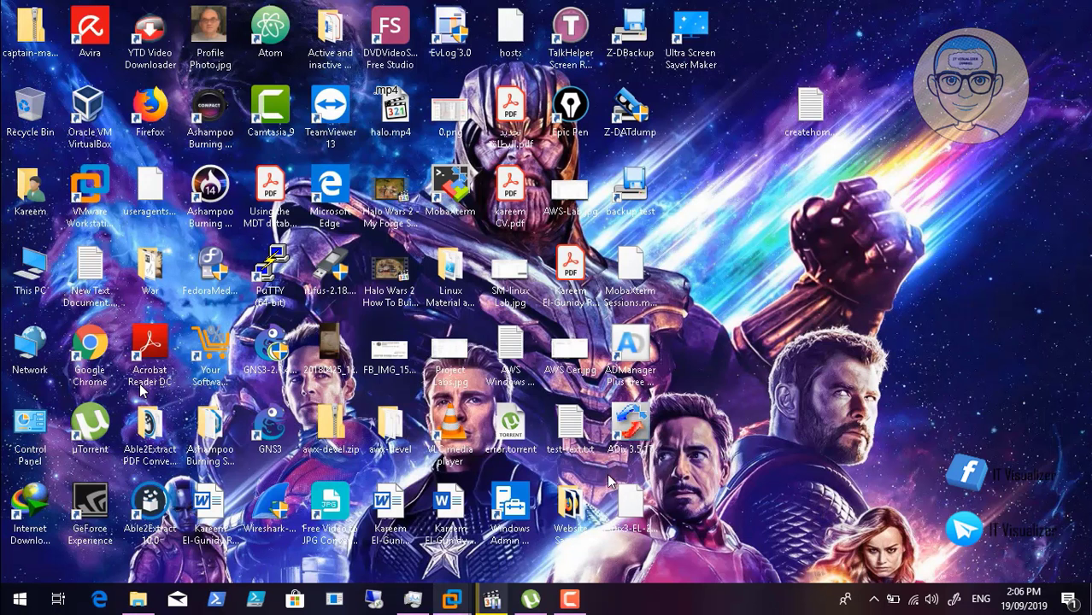
pyautogui.click(575, 601)
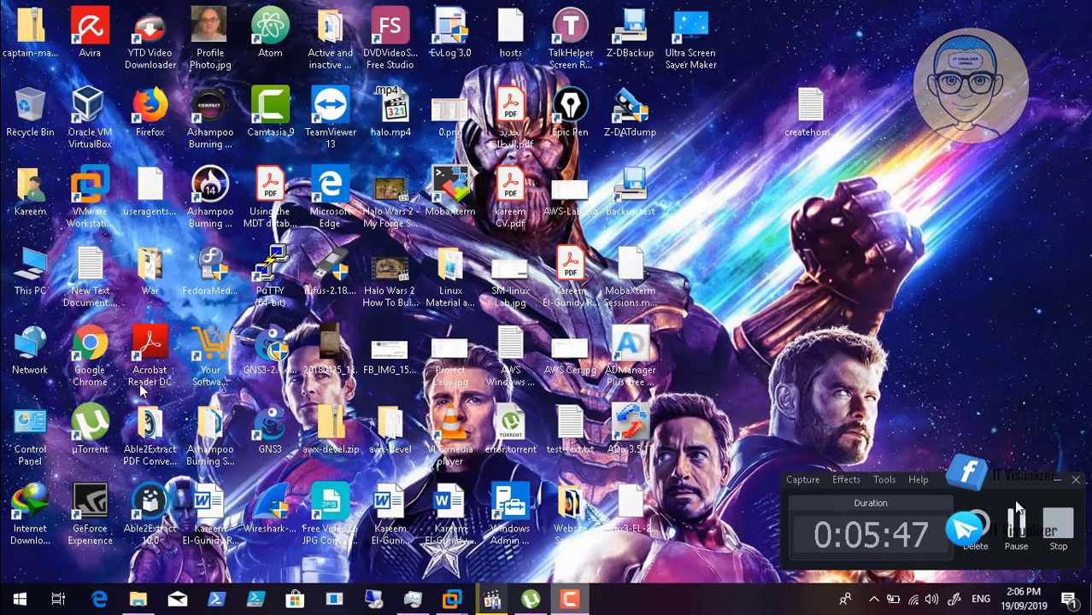
pyautogui.click(1017, 517)
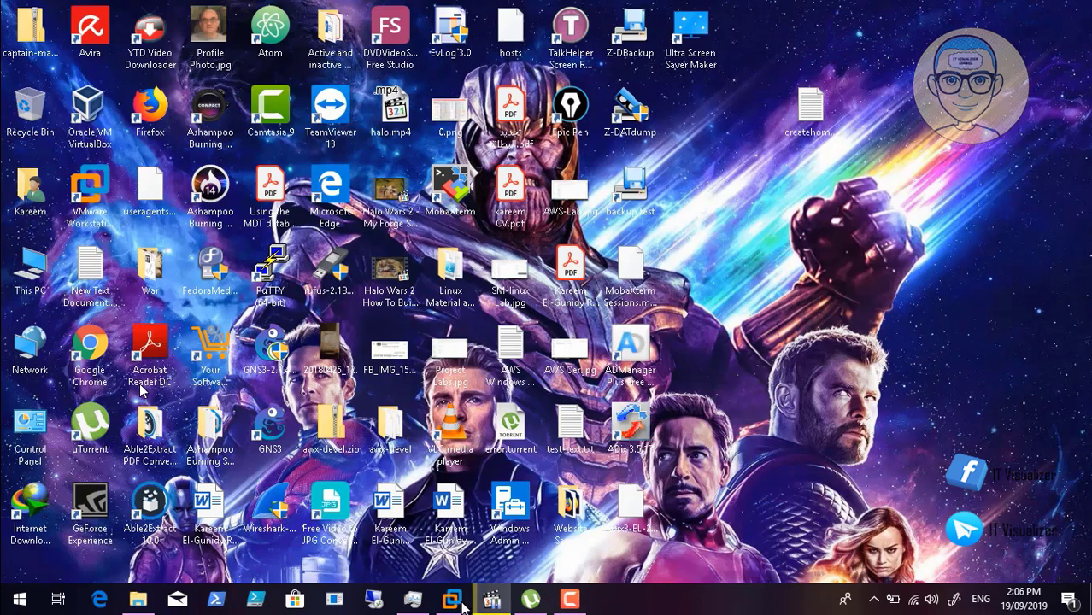
pyautogui.moveTo(456, 601)
pyautogui.click(607, 512)
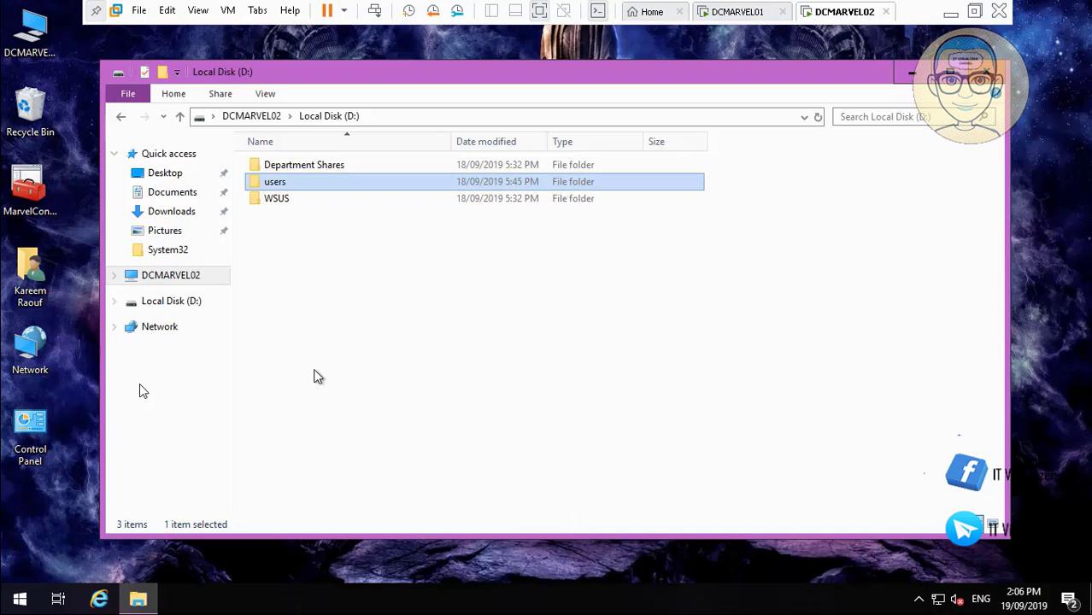
# Paste createhome onto the DCMARVEL02 desktop, open it in Notepad, and pause the tutorial video.
pyautogui.click(69, 510)
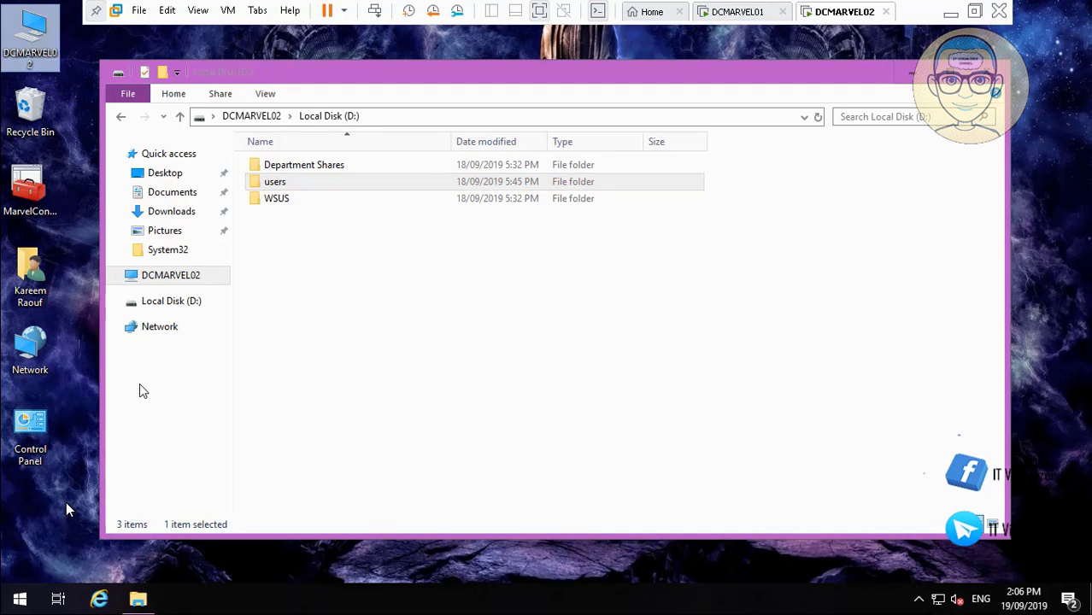
pyautogui.rightClick(69, 509)
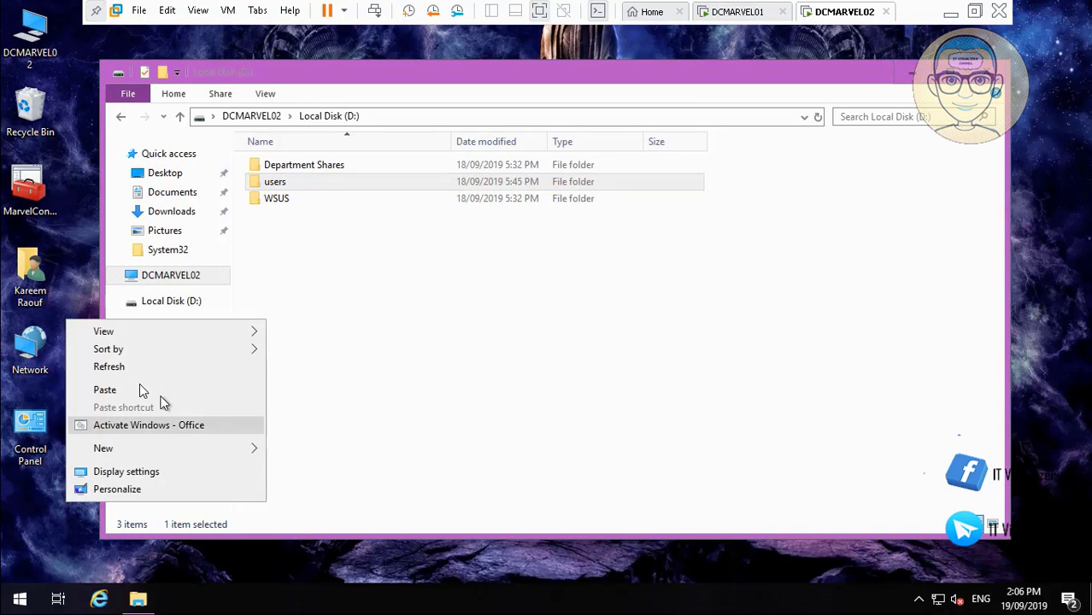
pyautogui.click(141, 389)
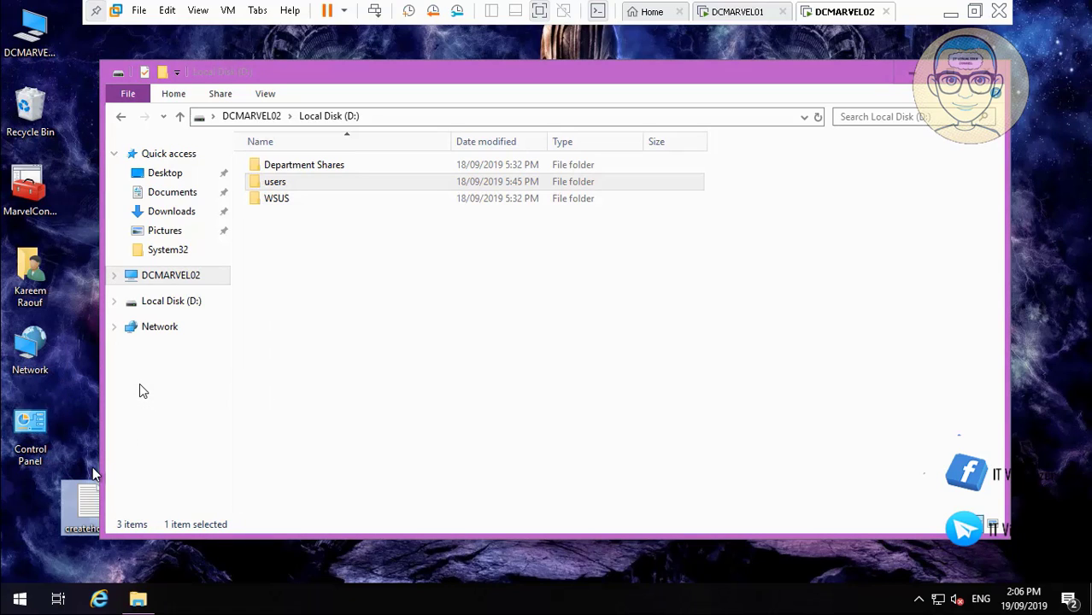
pyautogui.doubleClick(86, 522)
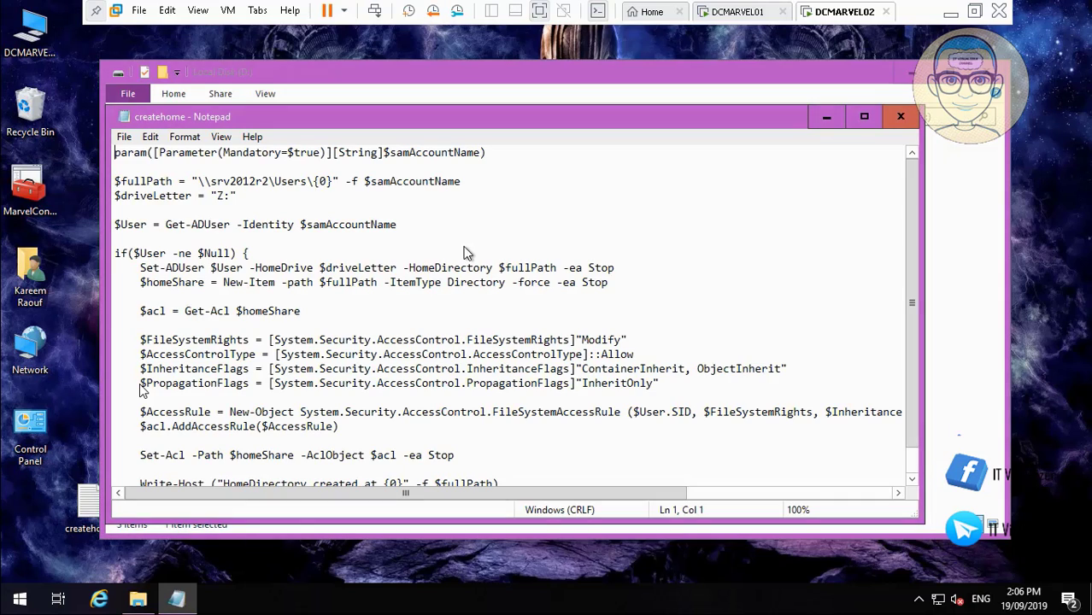
pyautogui.moveTo(21, 594)
pyautogui.doubleClick(402, 253)
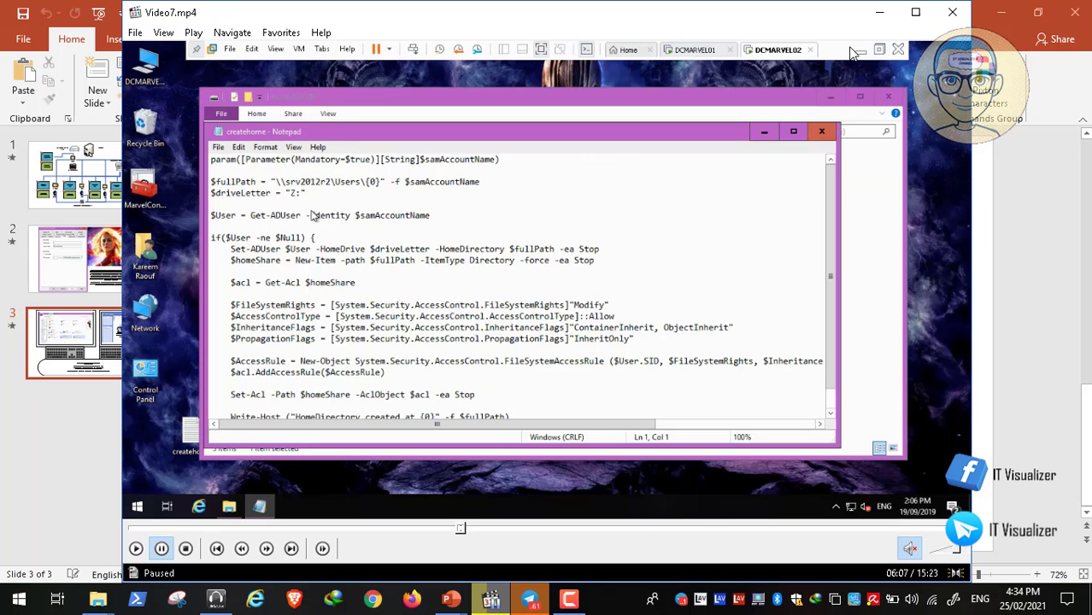
# Browse to D:\ADToolsCollection\Marvel Domain Google on the host and right-click createhome.ps1.
pyautogui.click(879, 12)
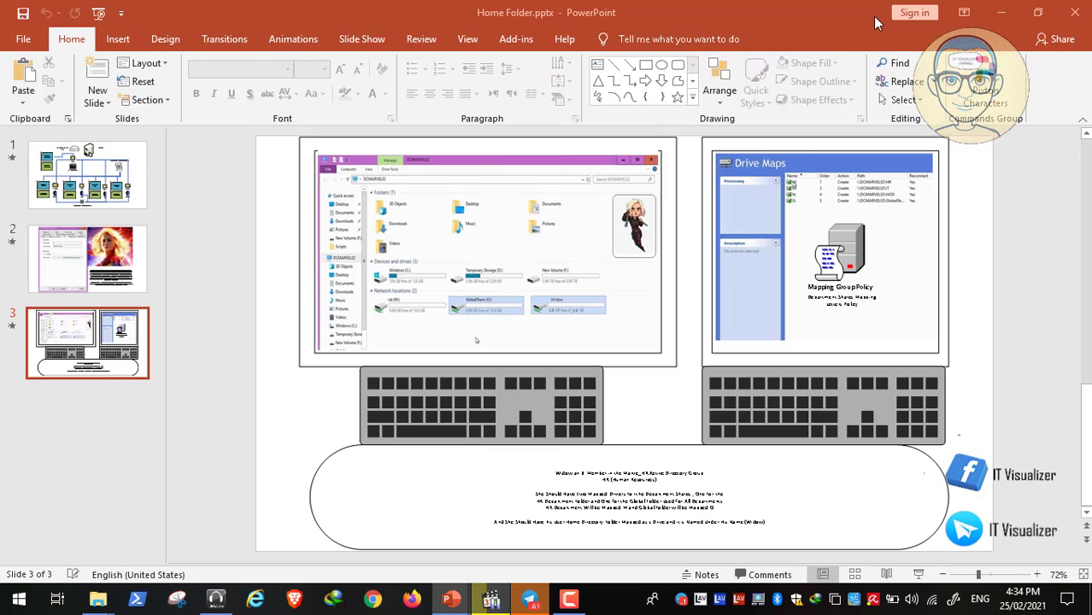
pyautogui.click(1004, 10)
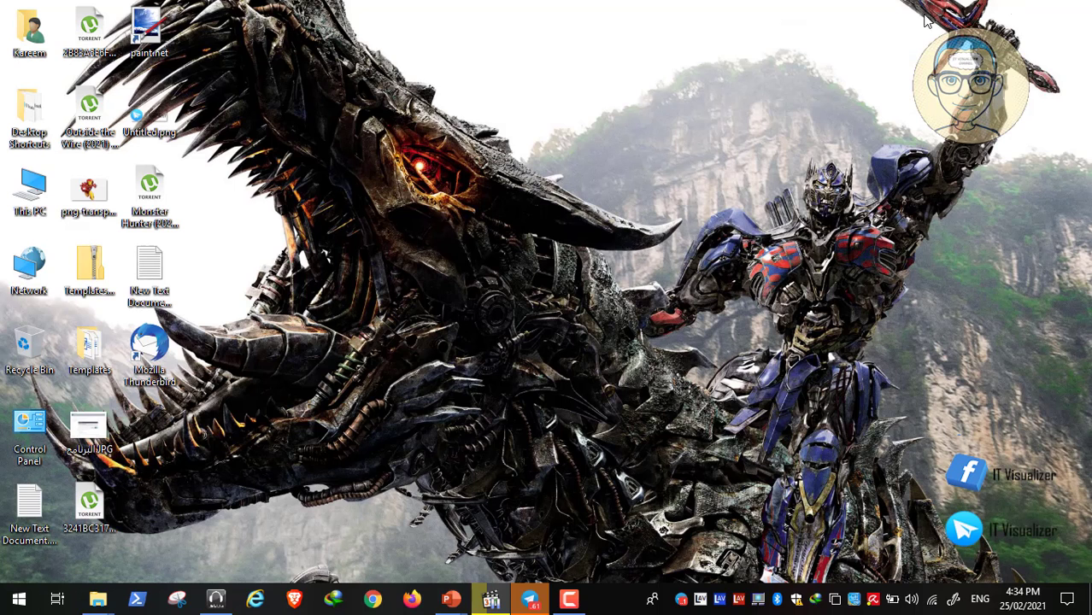
pyautogui.doubleClick(26, 195)
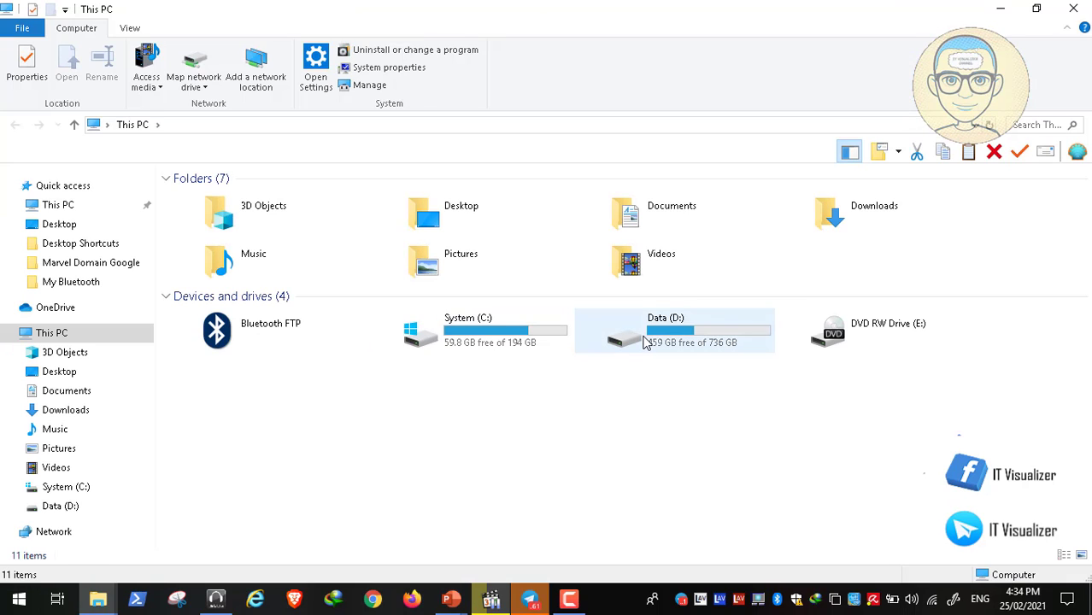
pyautogui.doubleClick(645, 341)
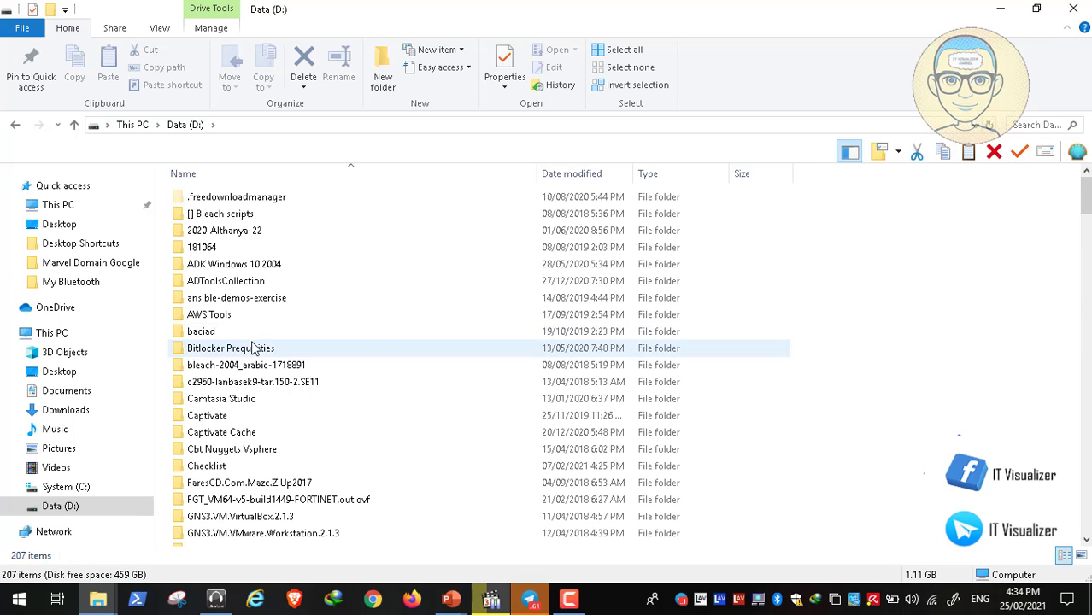
pyautogui.doubleClick(243, 283)
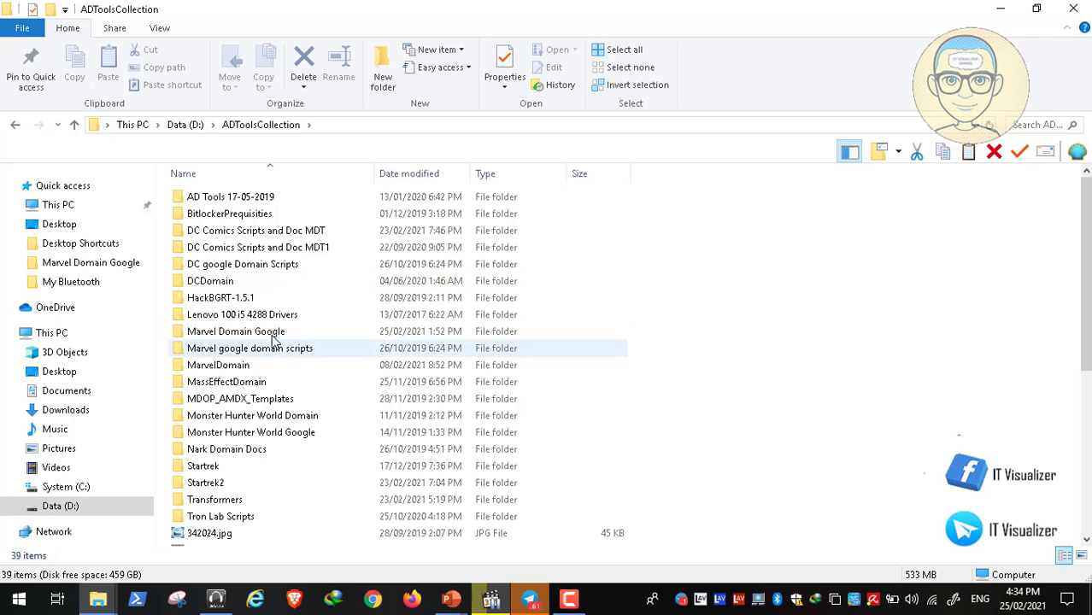
pyautogui.doubleClick(249, 333)
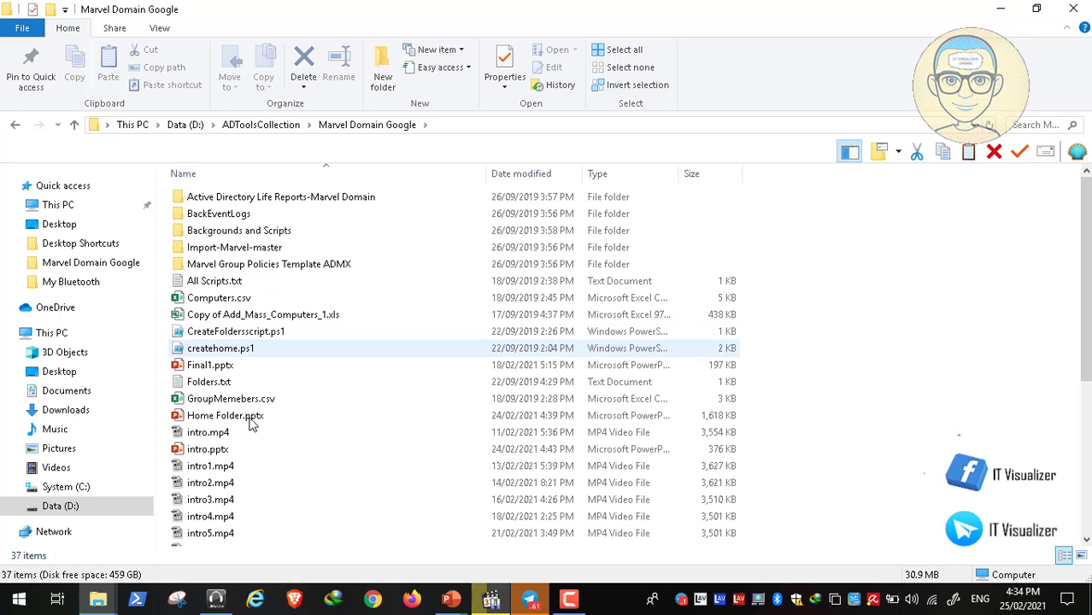
pyautogui.click(230, 351)
pyautogui.rightClick(232, 354)
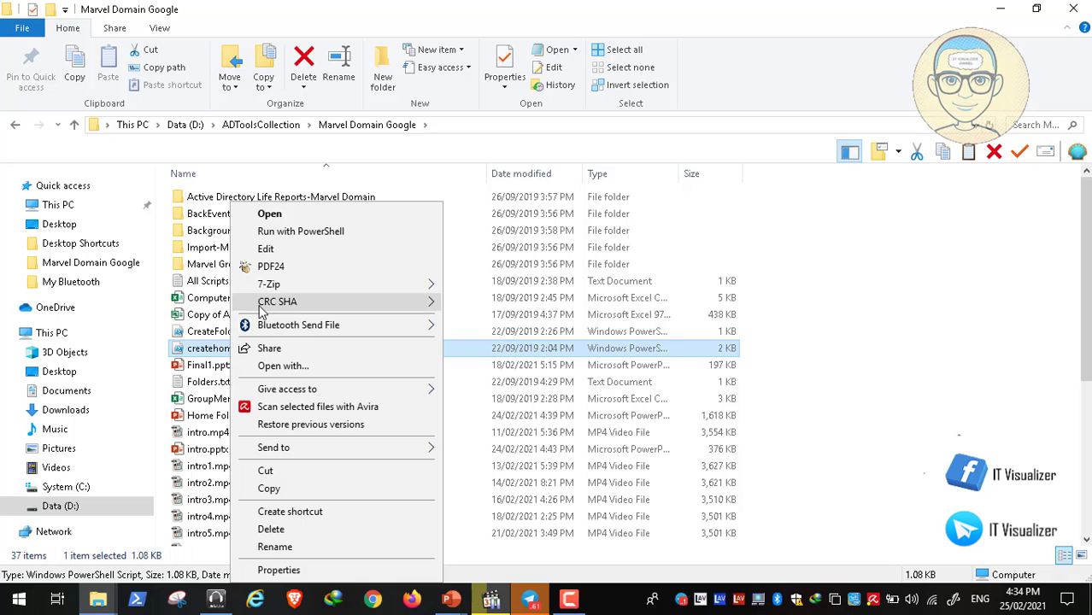
# Edit createhome.ps1 in PowerShell ISE, minimize it, and select marvel_users_Home.csv in Explorer.
pyautogui.click(270, 249)
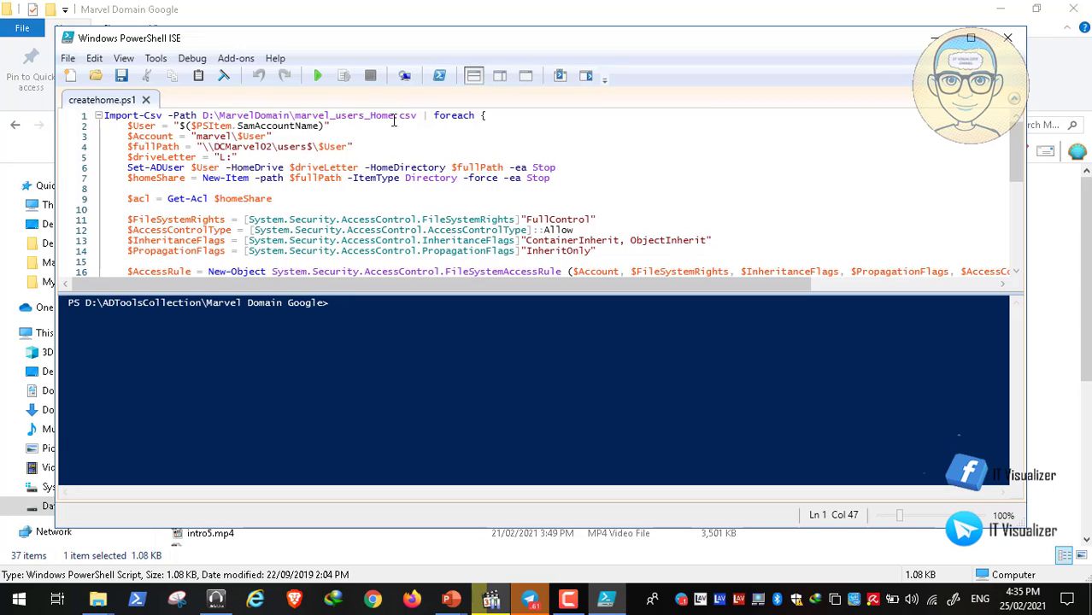
pyautogui.click(935, 38)
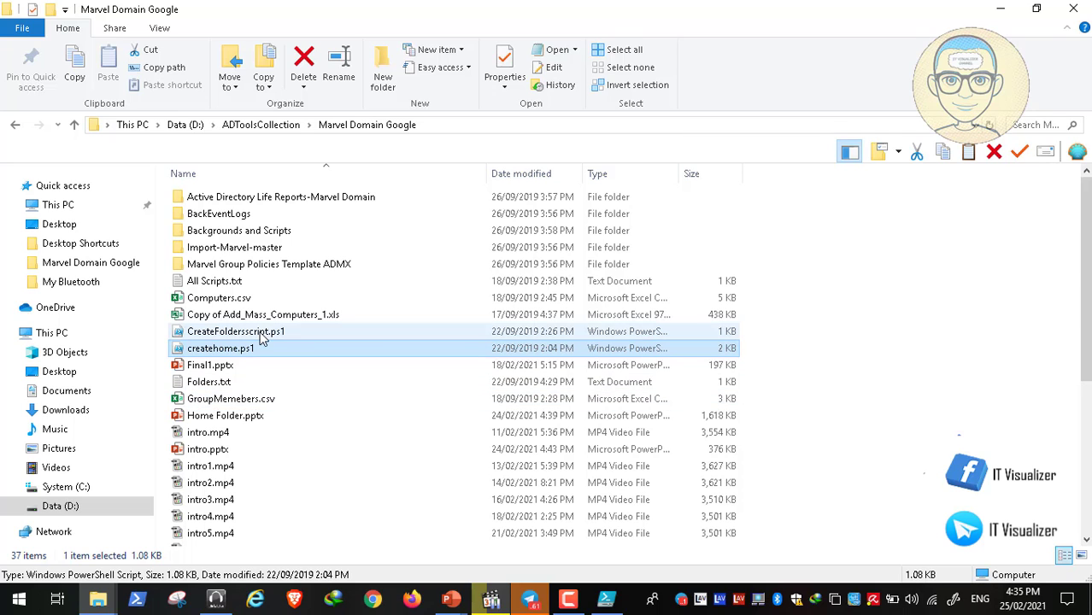
pyautogui.click(1086, 531)
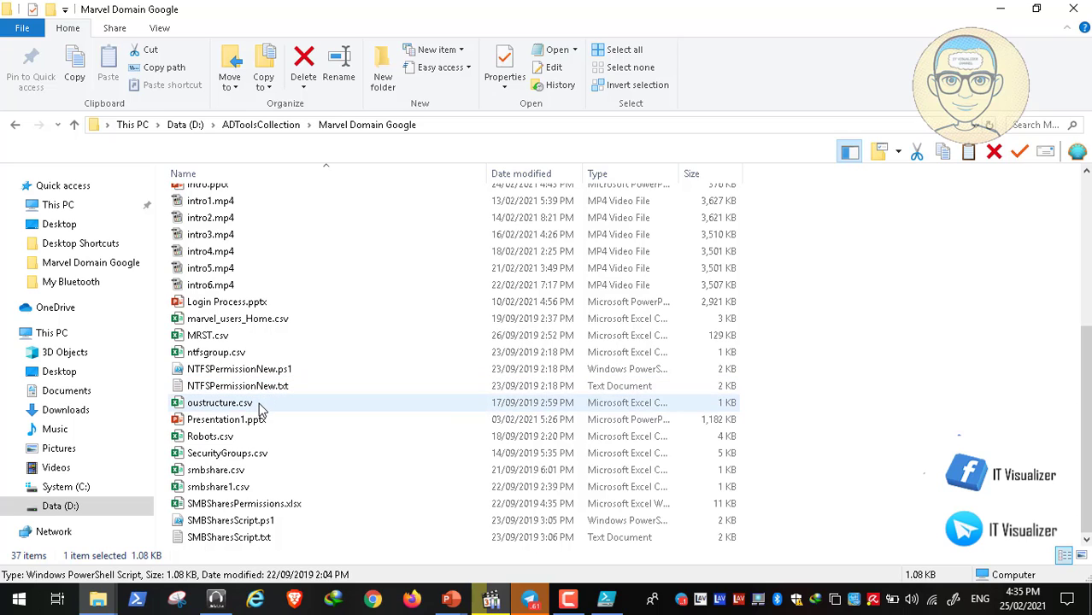
pyautogui.click(606, 599)
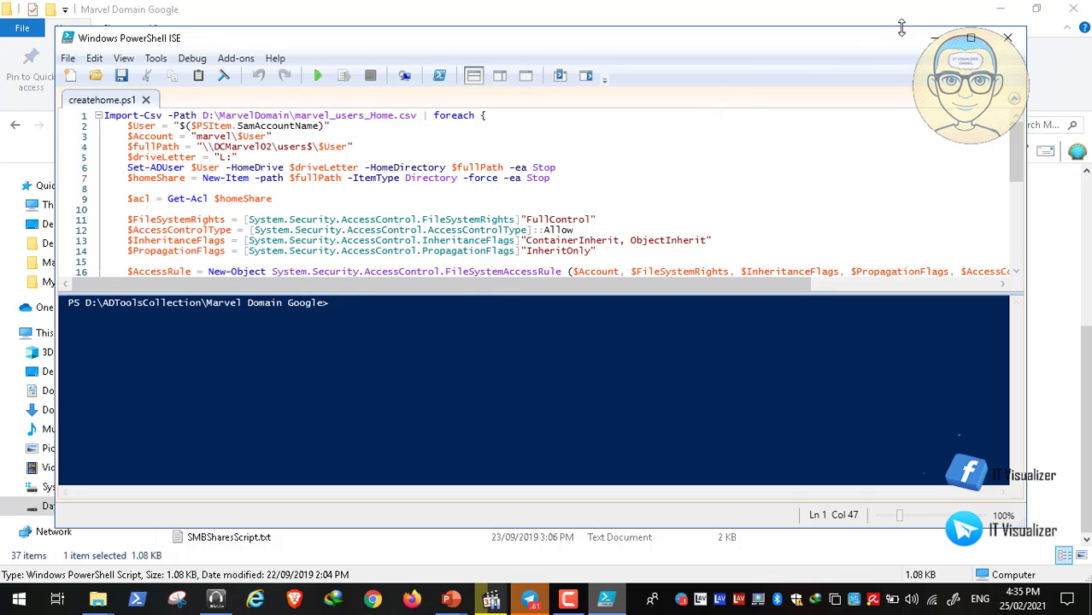
pyautogui.click(935, 37)
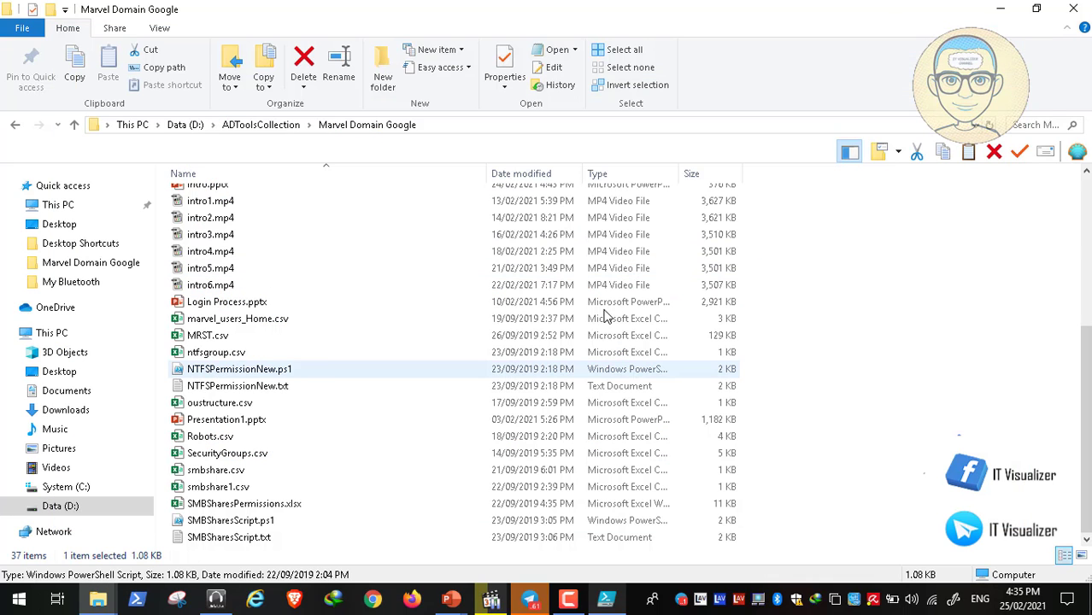
pyautogui.click(219, 320)
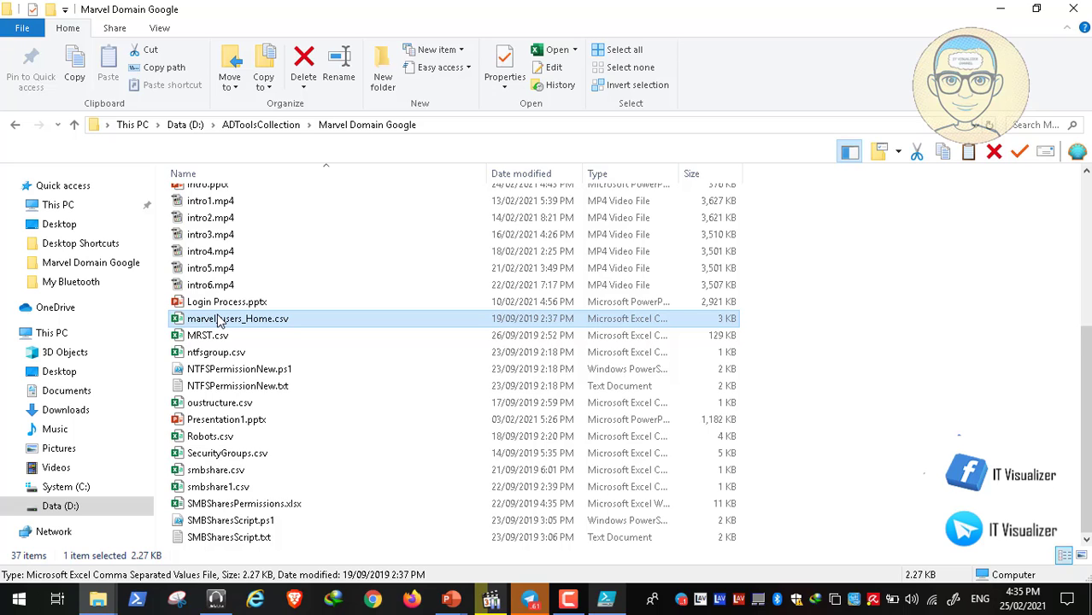
# Open marvel_users_Home.csv in Excel and widen columns A and B to fit their text.
pyautogui.doubleClick(219, 320)
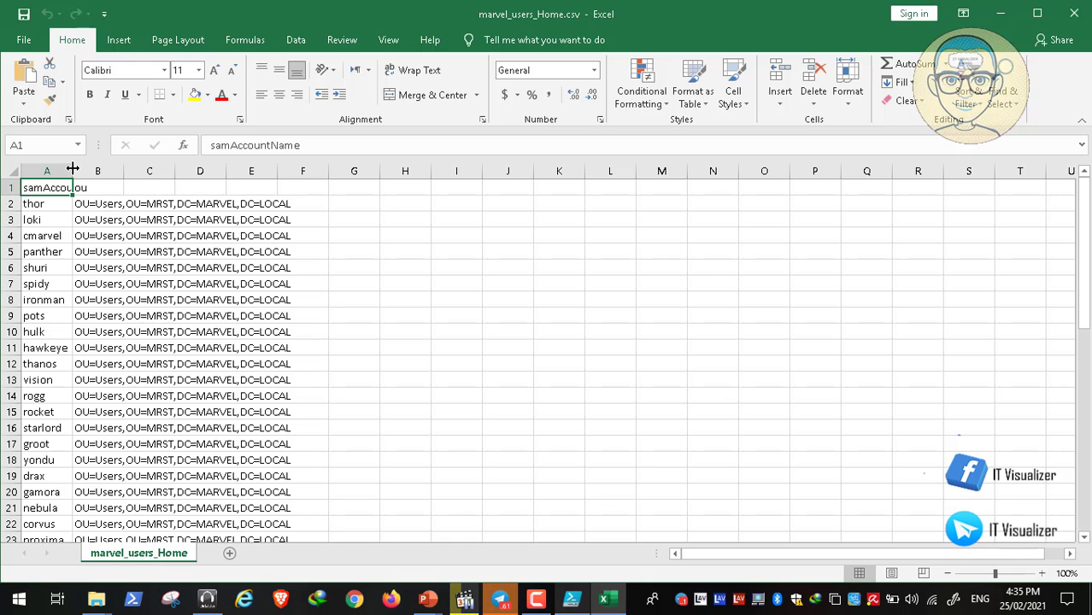
pyautogui.doubleClick(73, 171)
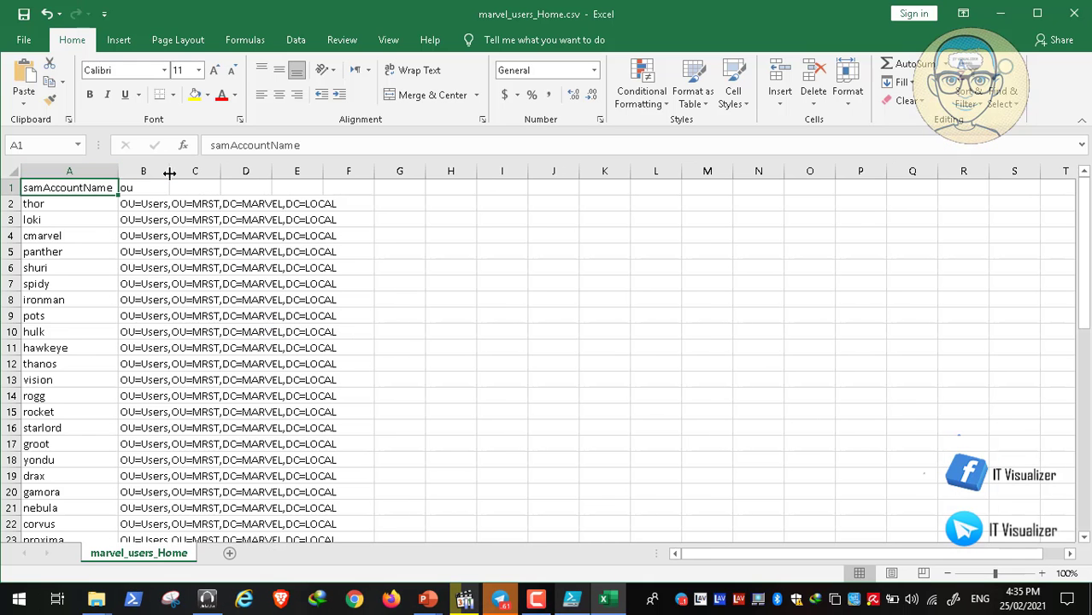
pyautogui.doubleClick(169, 171)
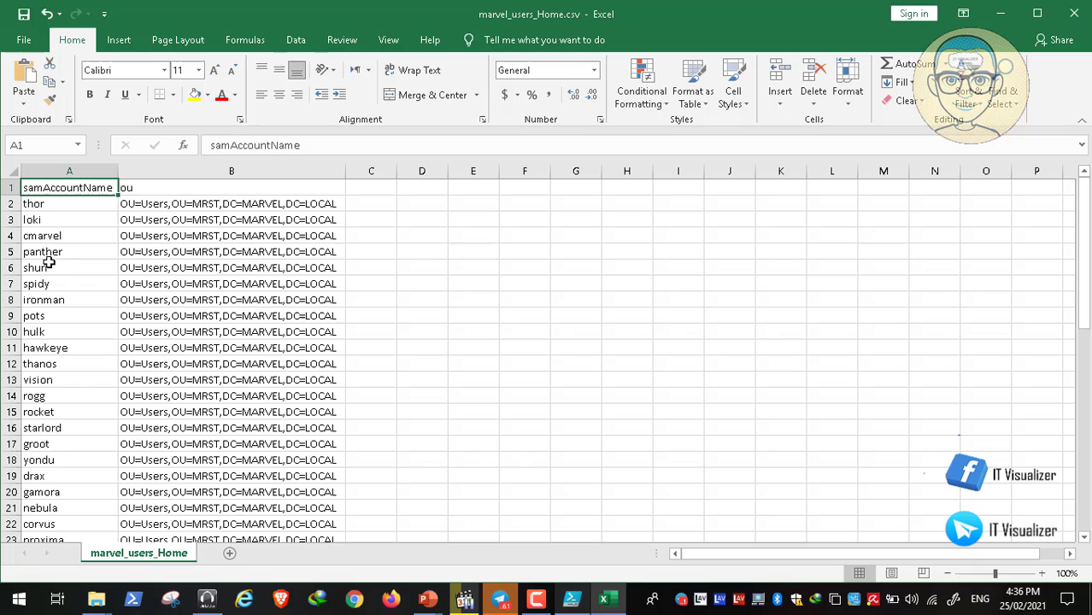
# Review the thor, loki and cmarvel accounts and thor's OU path, then close without saving.
pyautogui.click(43, 205)
pyautogui.click(50, 224)
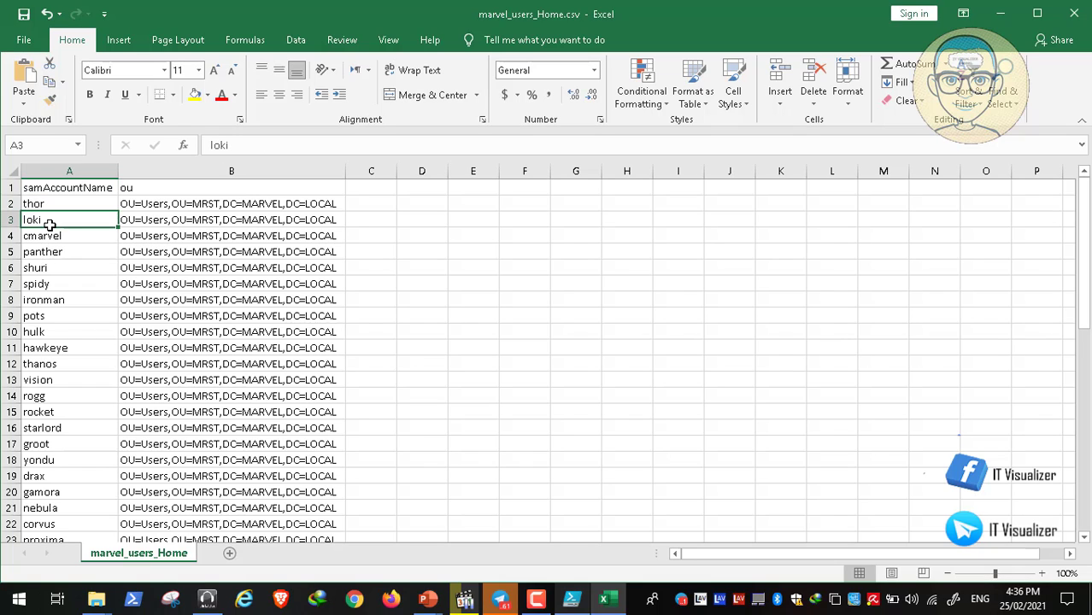
pyautogui.click(54, 236)
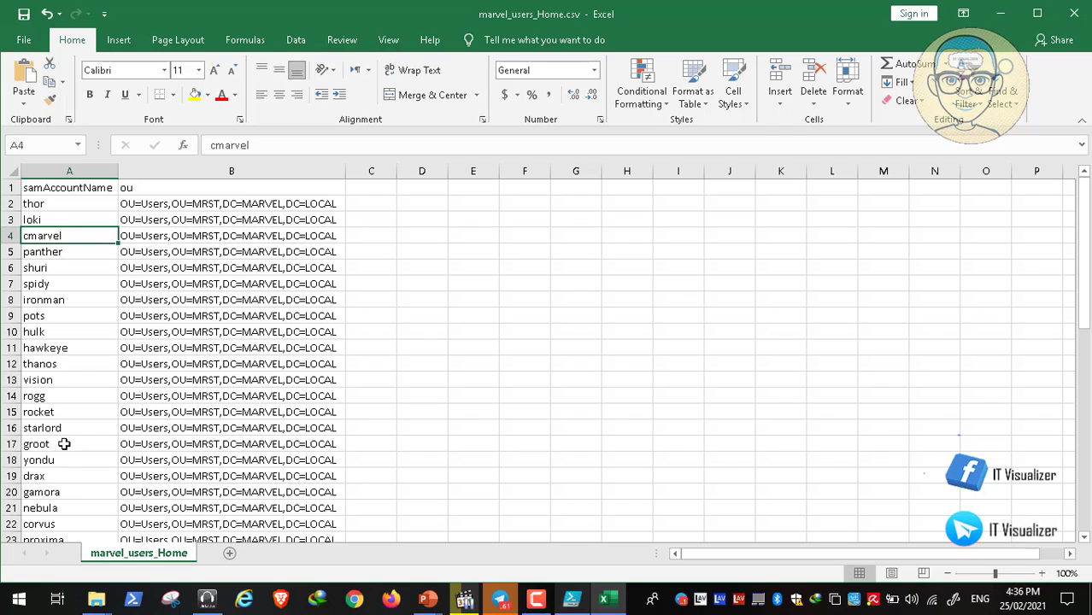
pyautogui.click(212, 204)
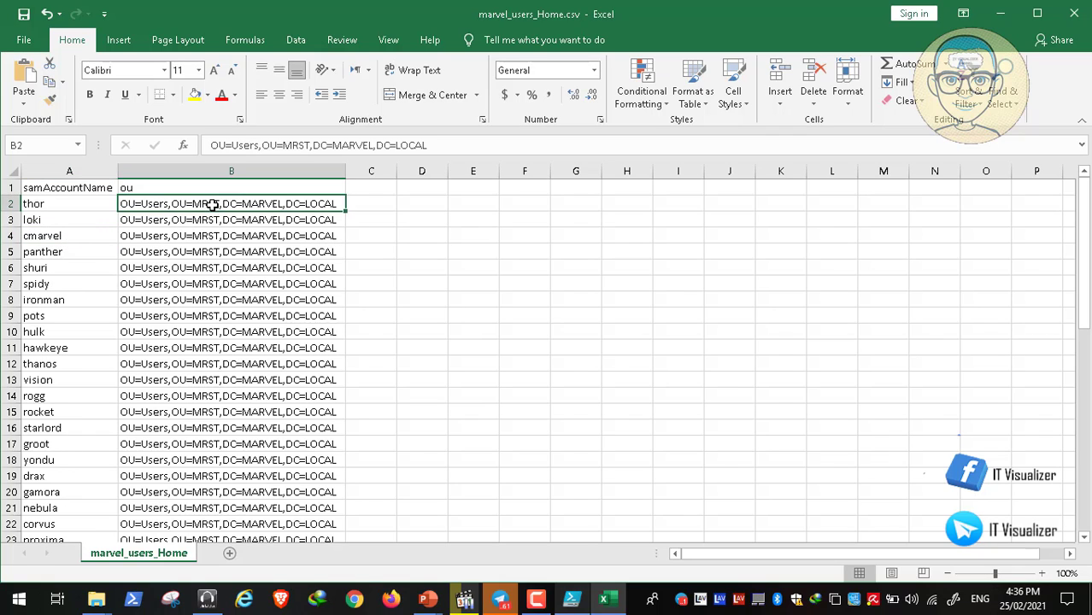
pyautogui.click(38, 203)
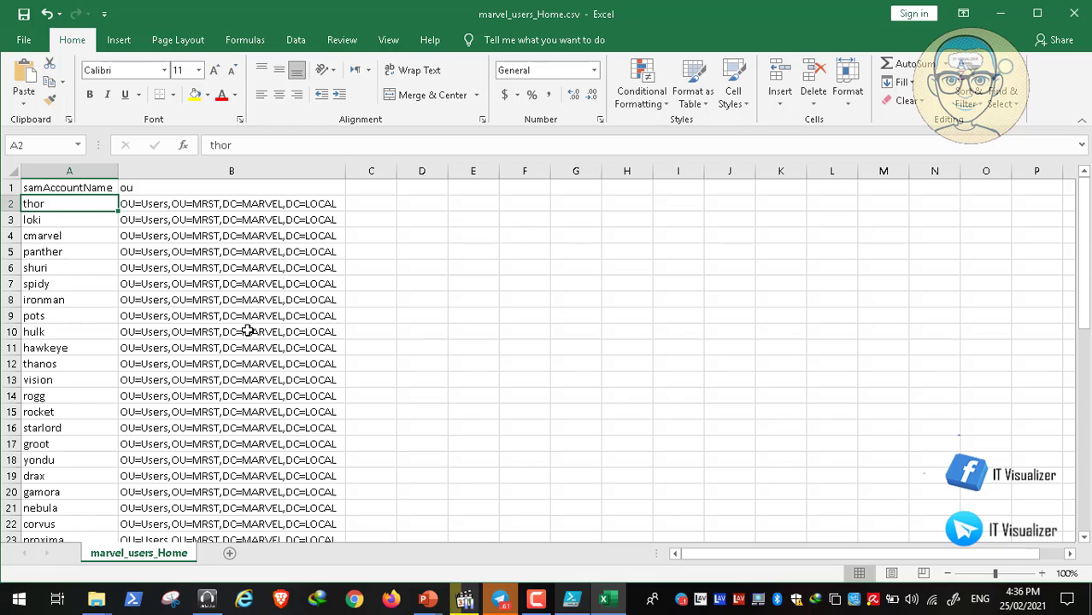
pyautogui.click(1074, 15)
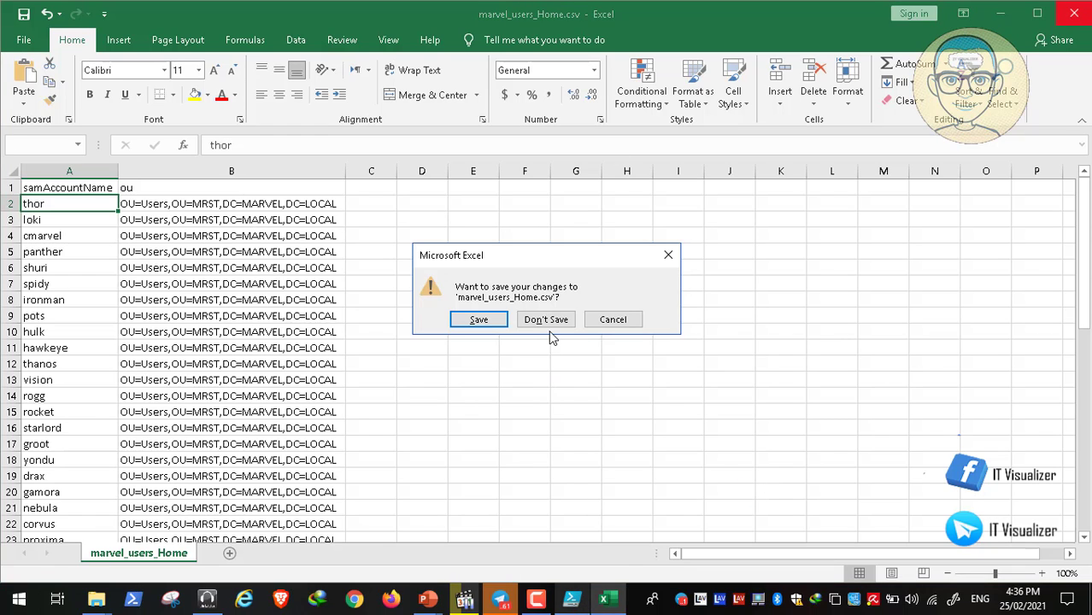
pyautogui.moveTo(548, 323); pyautogui.dragTo(552, 567)
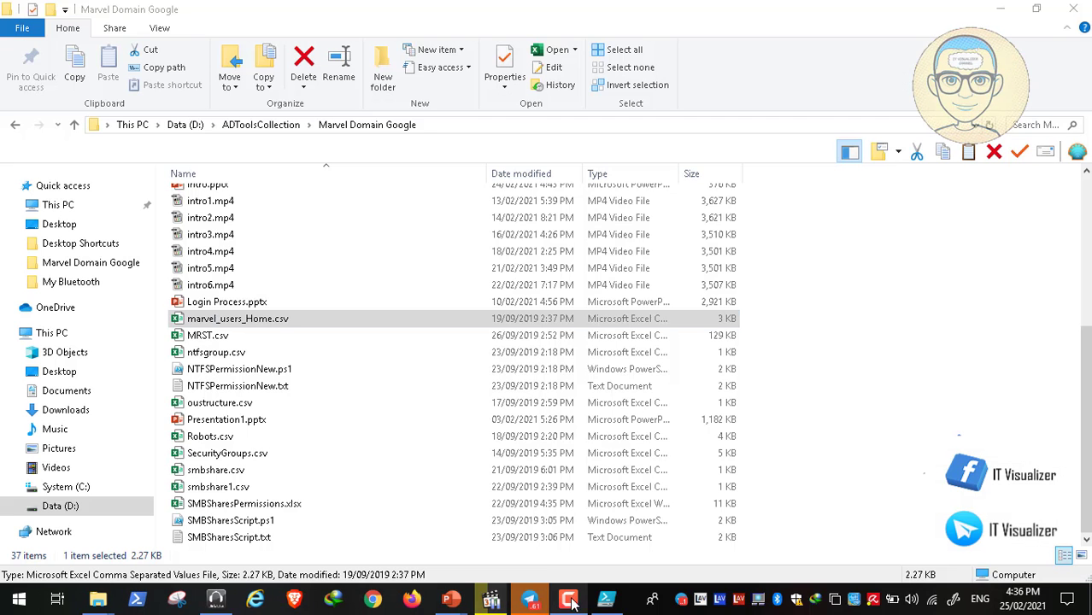
pyautogui.click(606, 601)
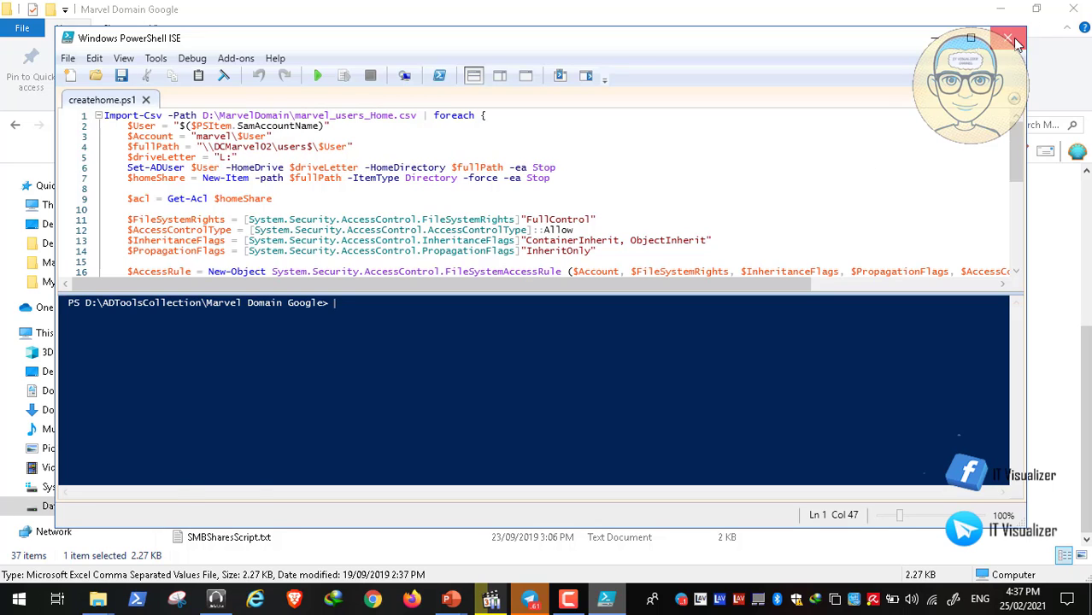
pyautogui.click(606, 599)
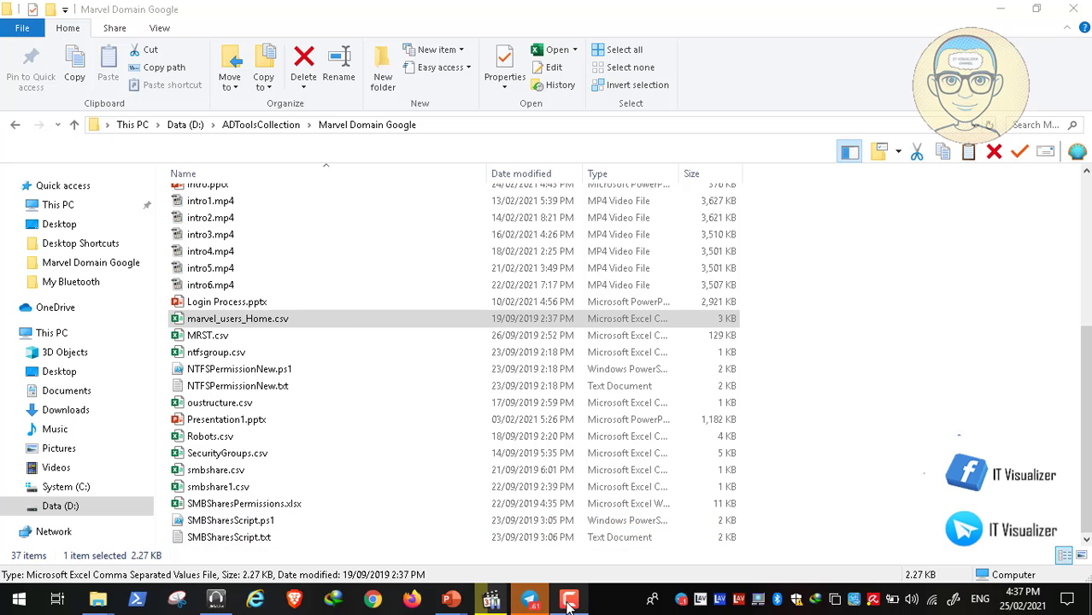
# Play Video7.mp4 full screen and seek past the users$ path edit to saving createhome.
pyautogui.click(492, 599)
pyautogui.doubleClick(316, 415)
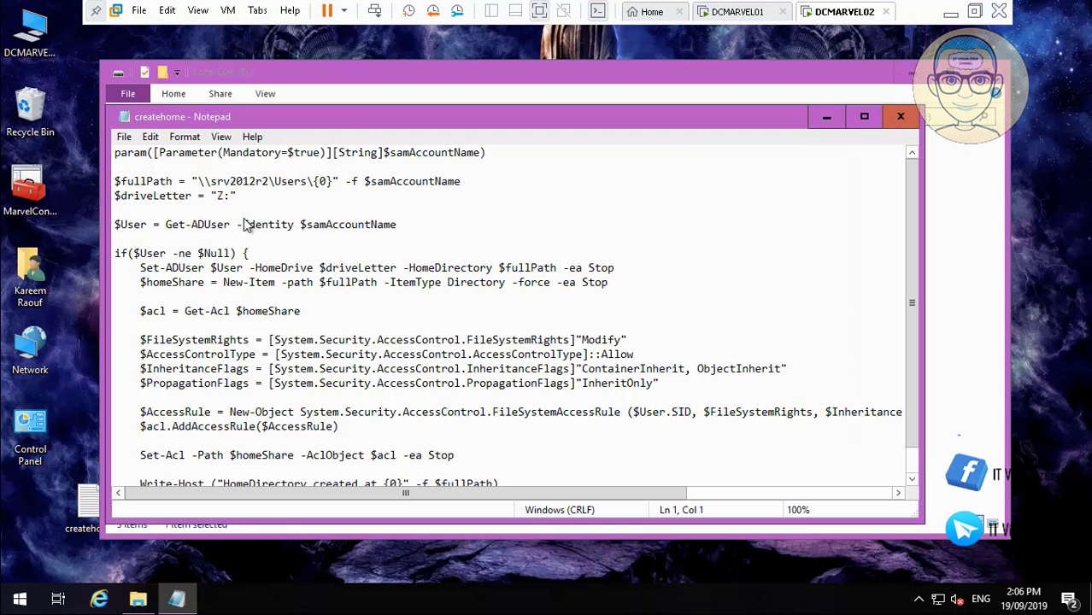
pyautogui.click(14, 582)
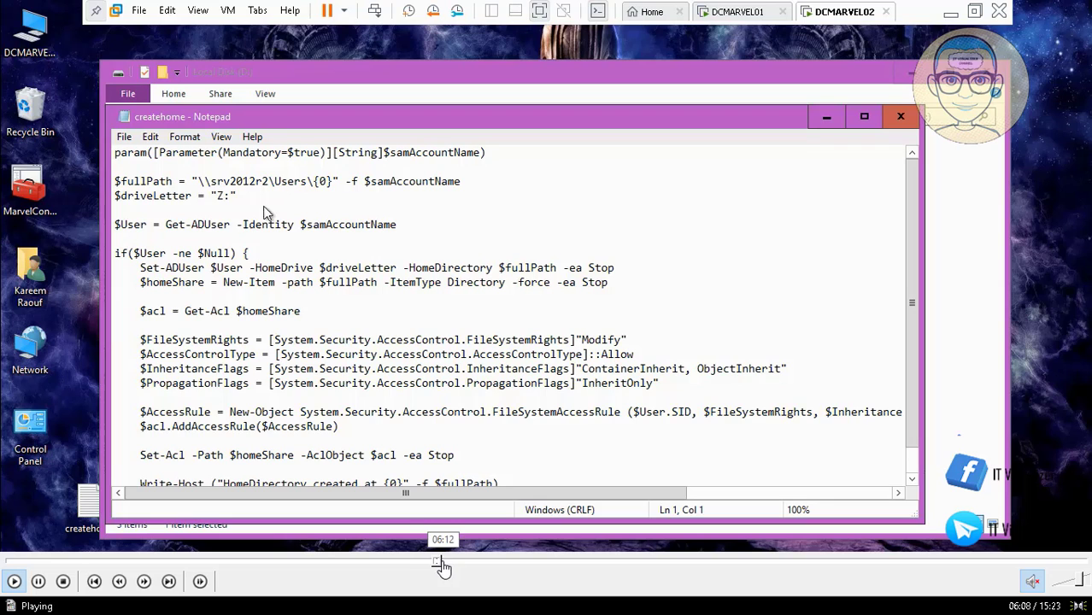
pyautogui.click(446, 562)
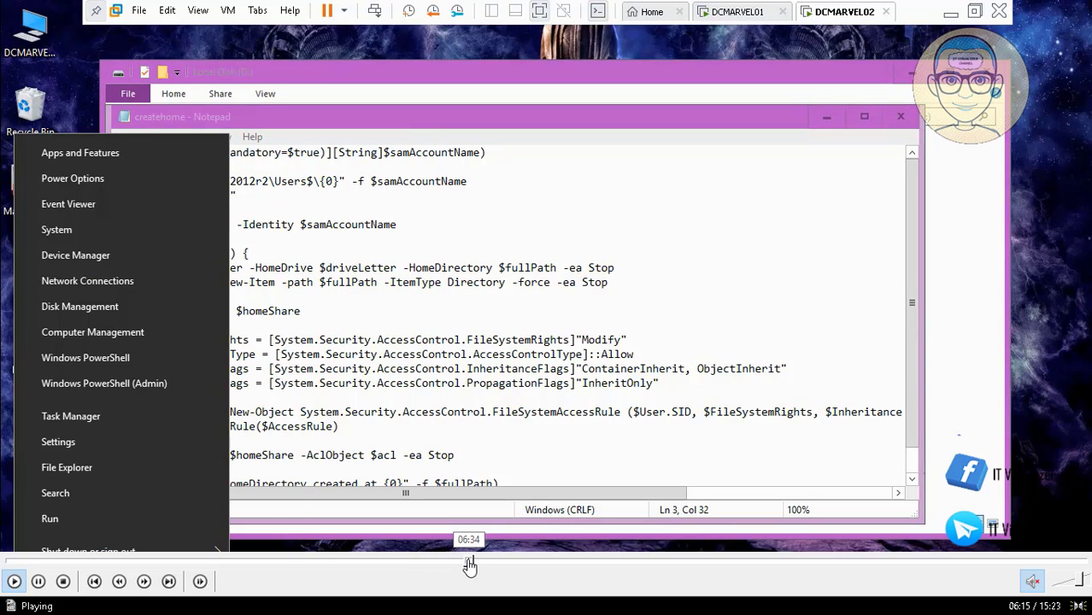
pyautogui.click(469, 563)
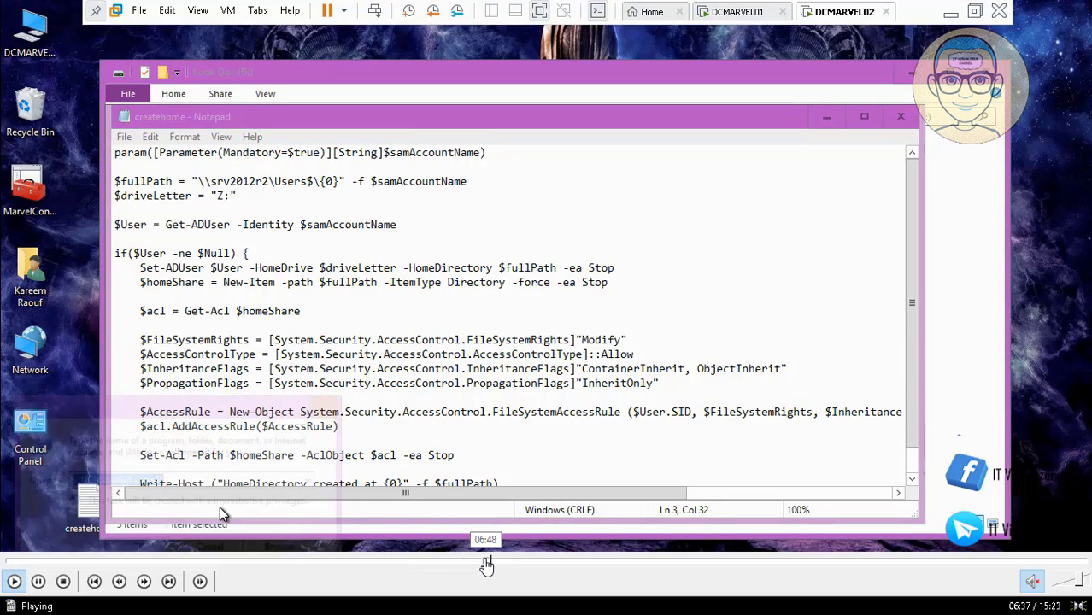
pyautogui.click(500, 565)
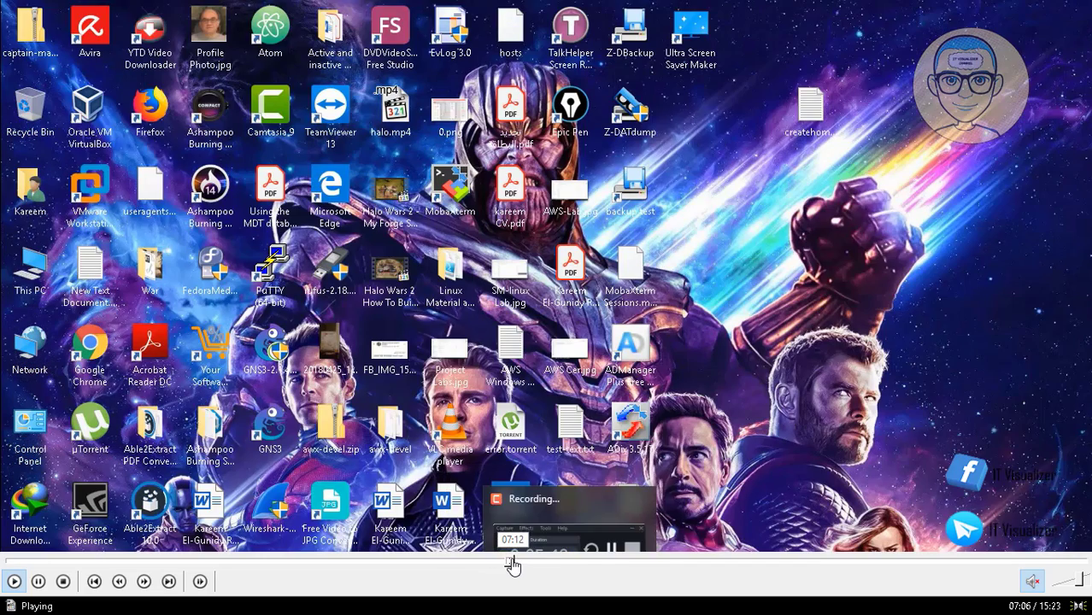
pyautogui.click(522, 564)
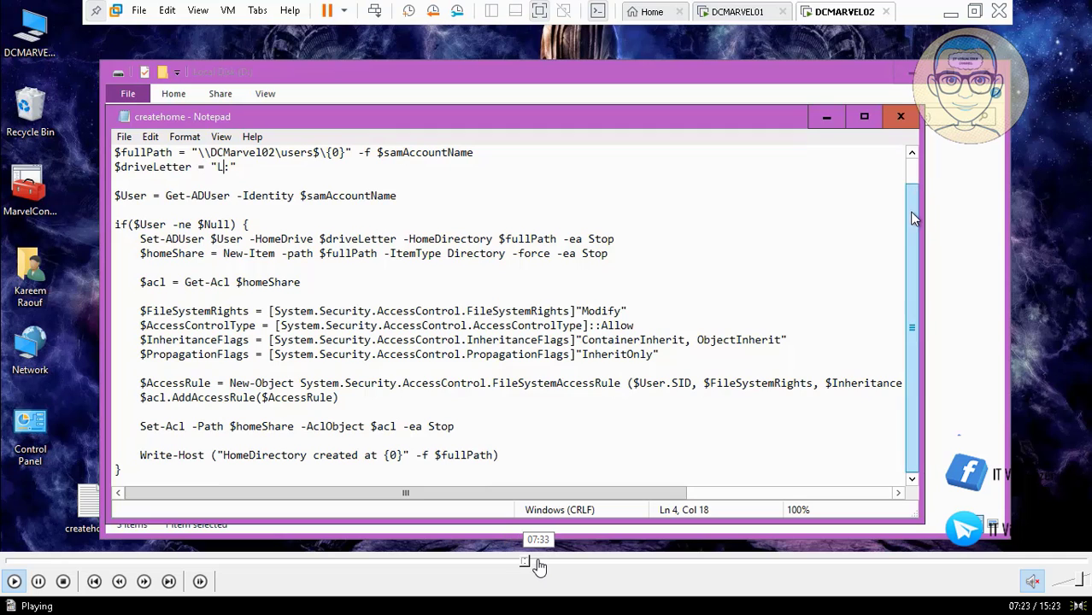
pyautogui.click(555, 564)
# Seek through the Explorer view options and createhome.ps1 rename to PowerShell ISE opening.
pyautogui.click(582, 565)
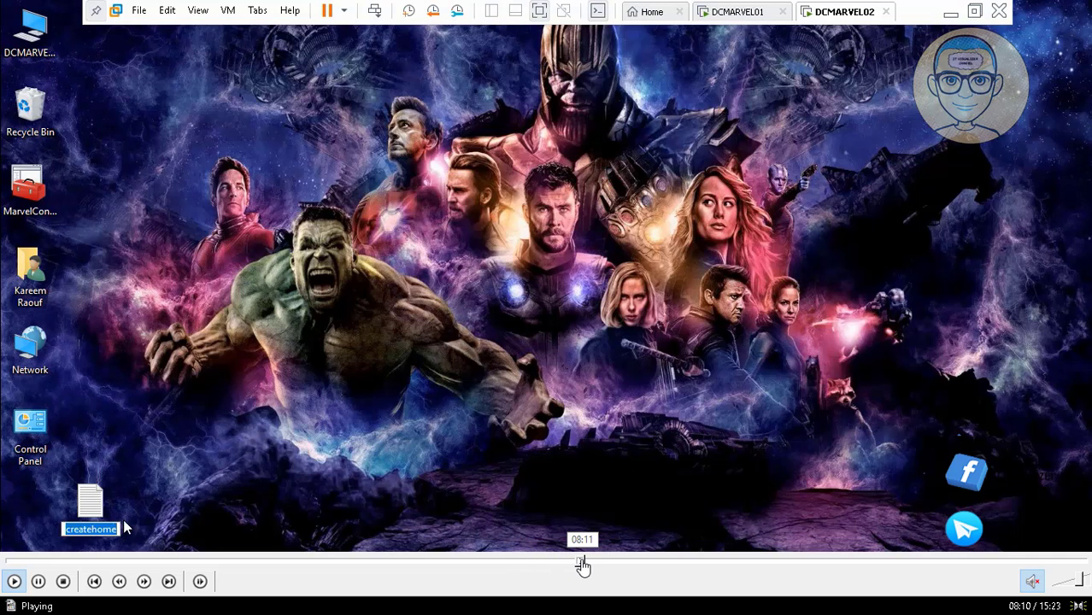
pyautogui.click(589, 564)
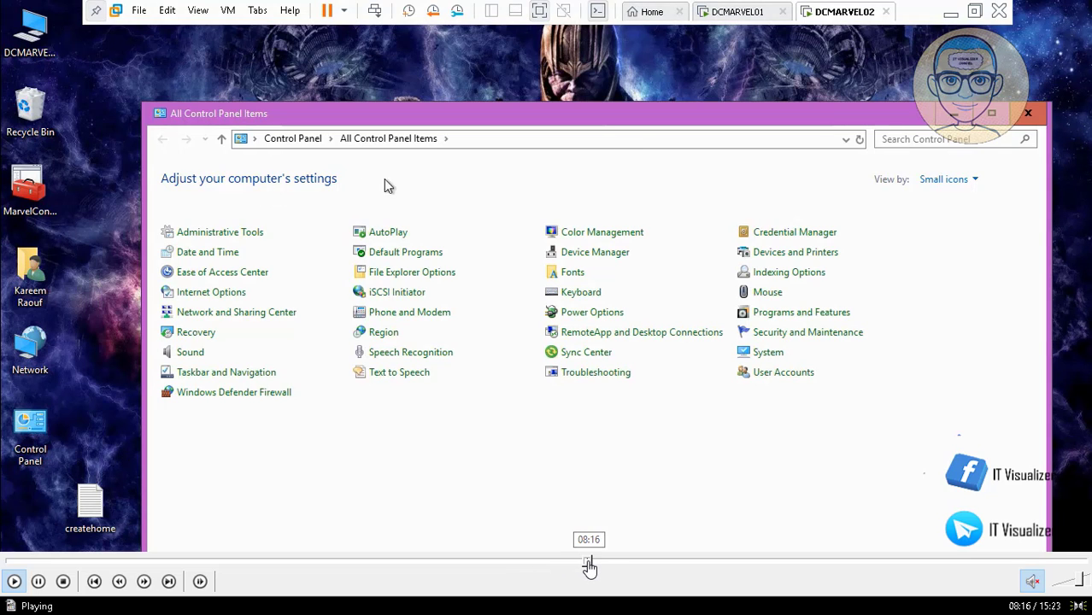
pyautogui.click(606, 564)
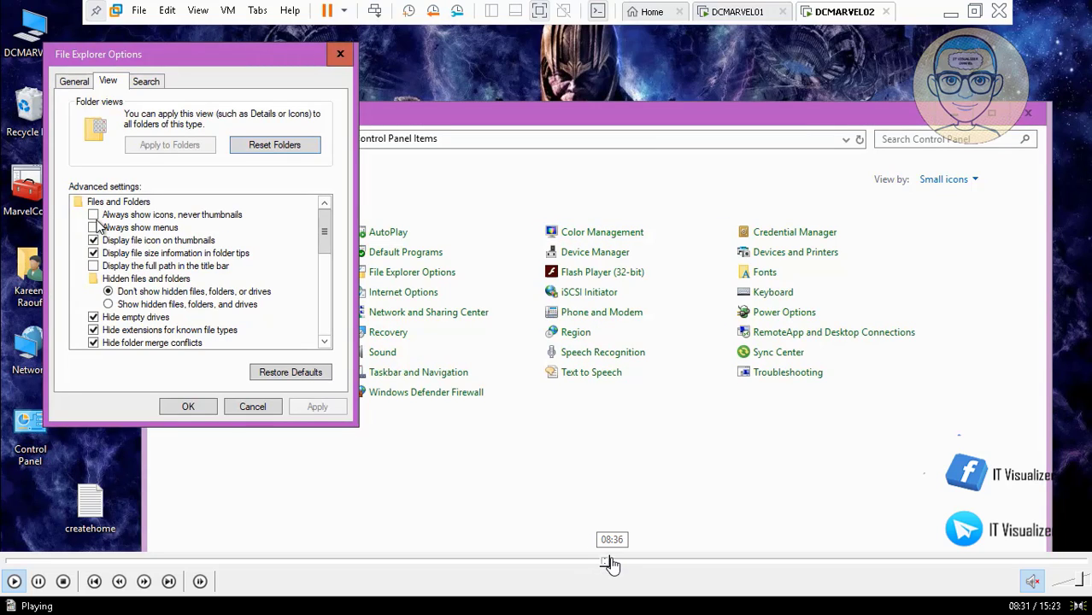
pyautogui.click(628, 564)
pyautogui.click(641, 564)
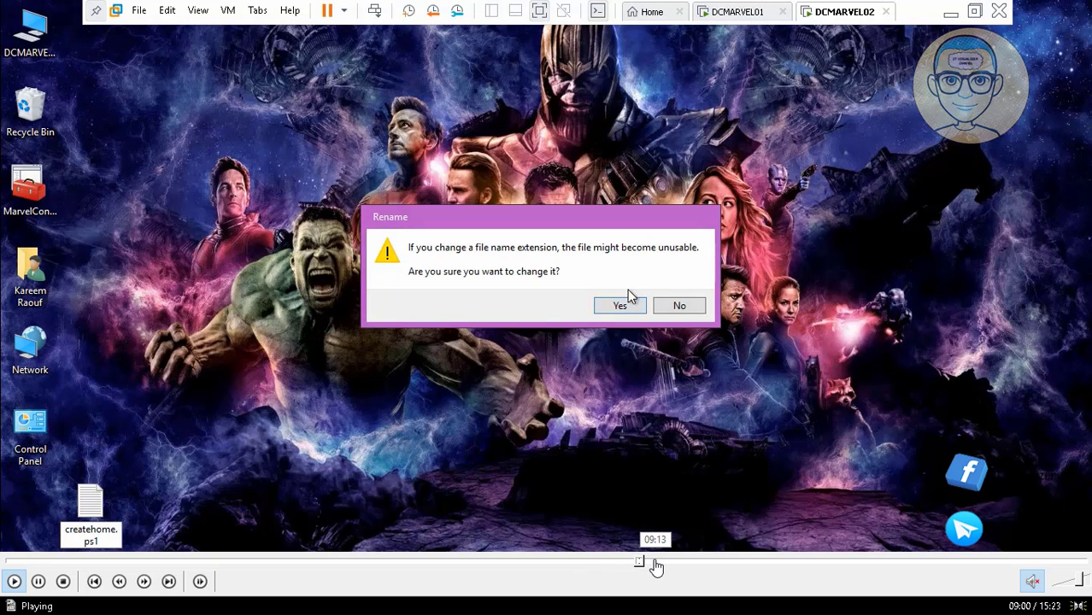
pyautogui.click(655, 565)
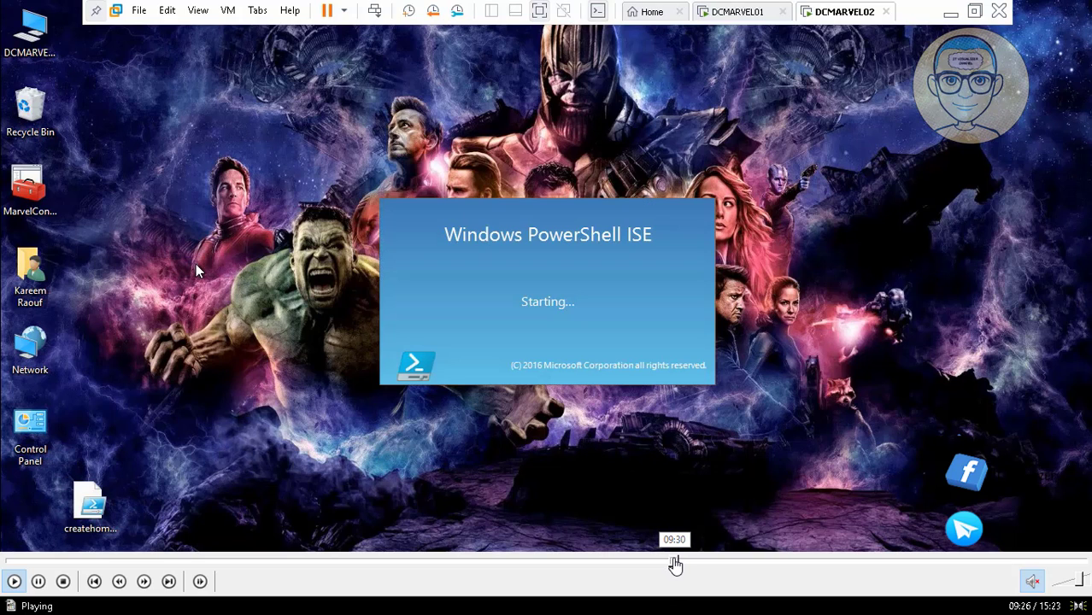
pyautogui.click(688, 564)
# Seek to the Add Snap-in progress, cancel the End Snap-in warning on DCMARVEL02, and minimize PowerShell ISE.
pyautogui.click(700, 564)
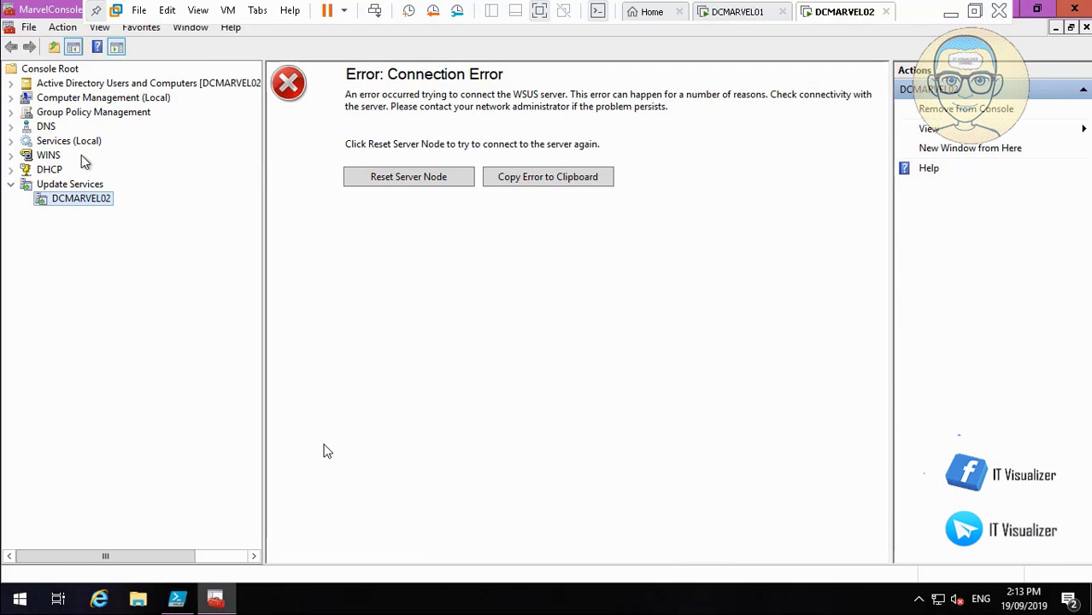
pyautogui.moveTo(415, 608)
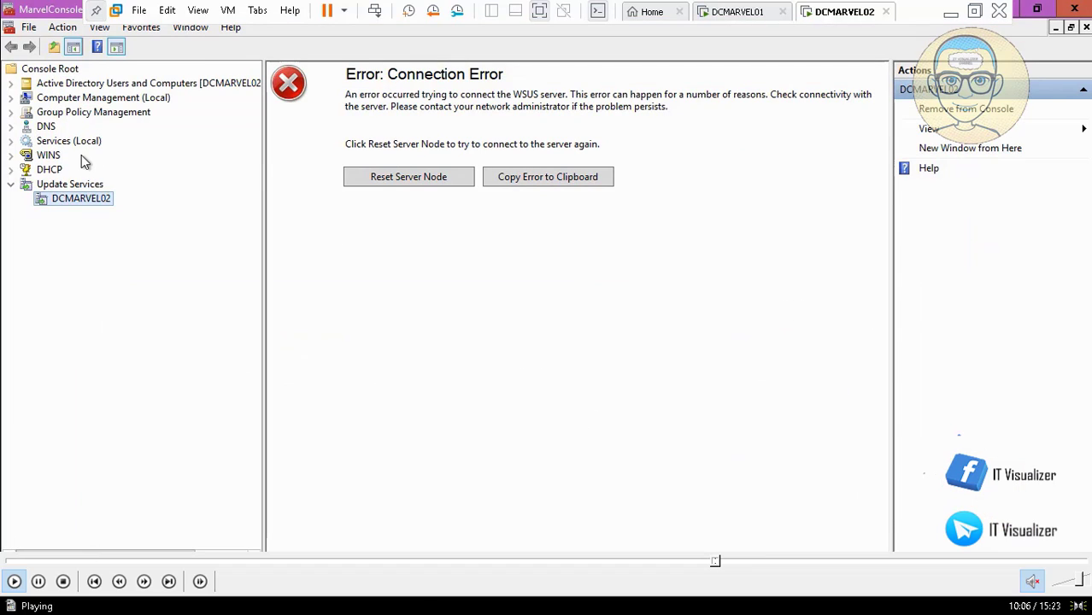
pyautogui.click(706, 564)
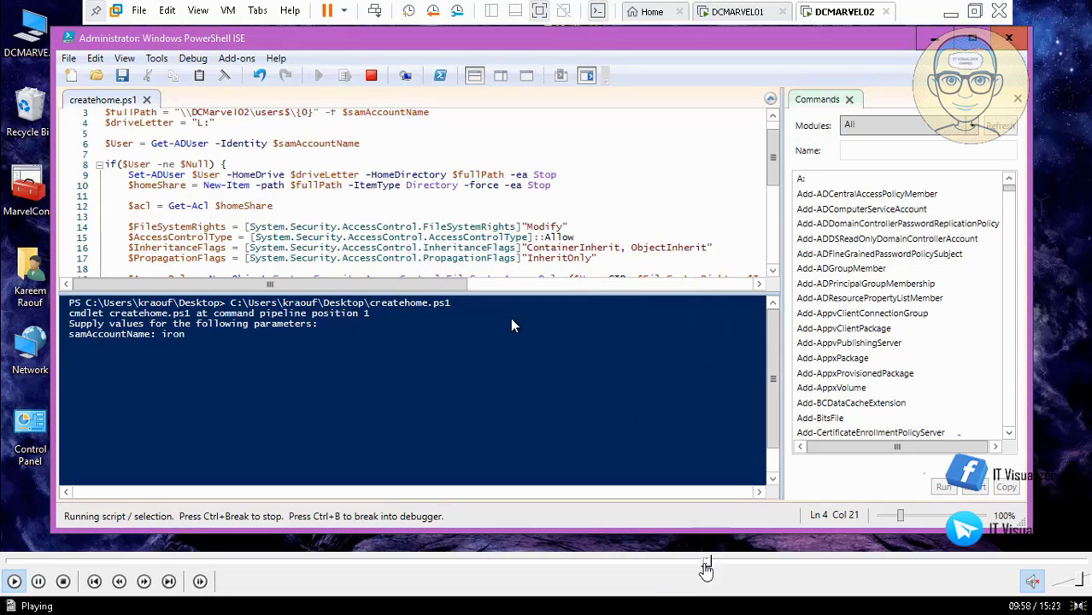
pyautogui.click(699, 564)
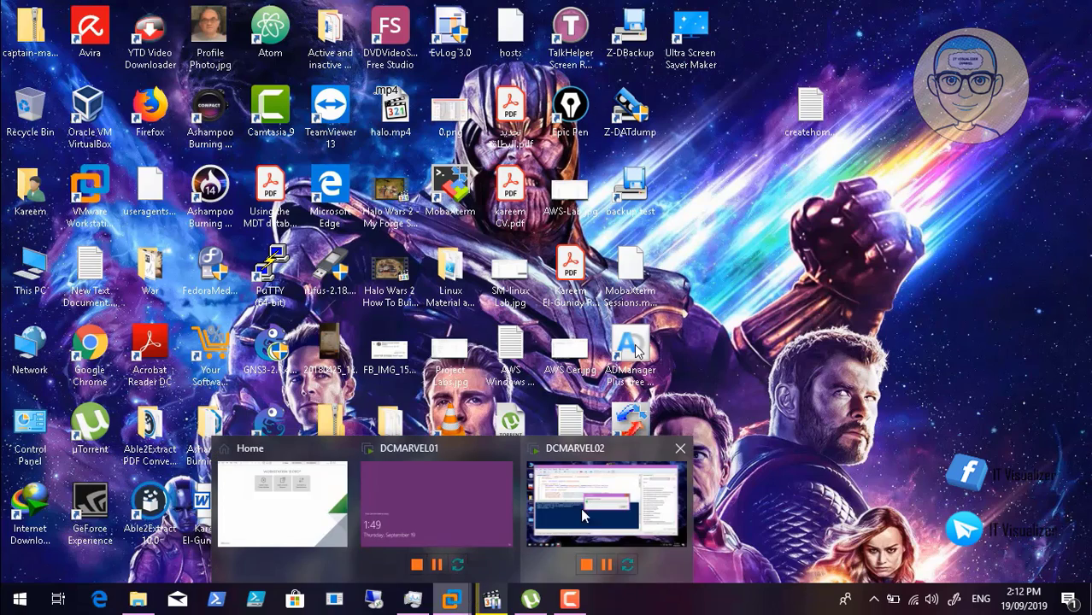
pyautogui.click(594, 502)
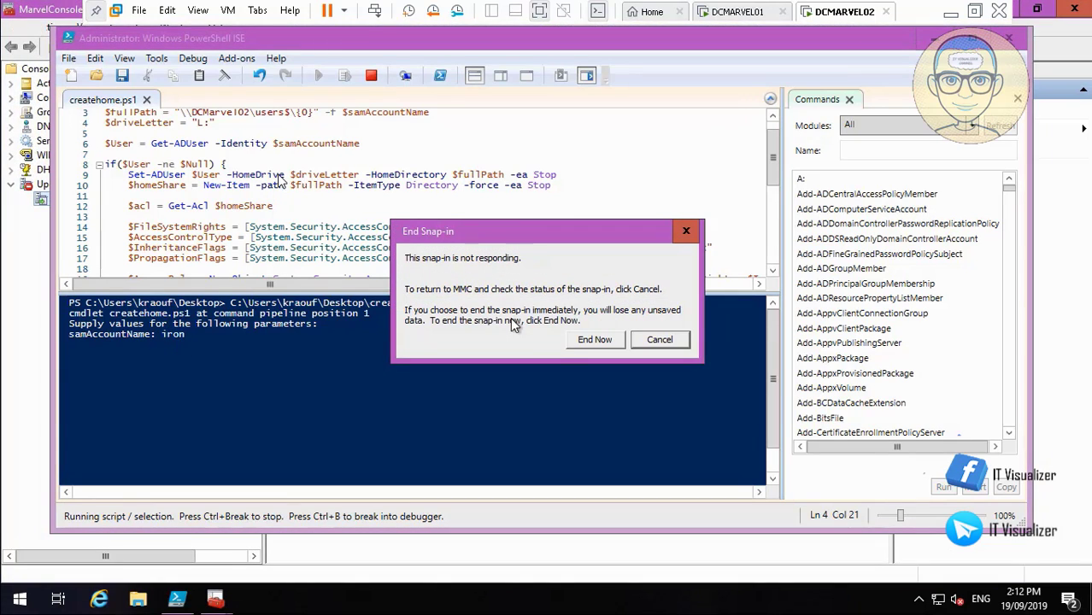
pyautogui.click(658, 343)
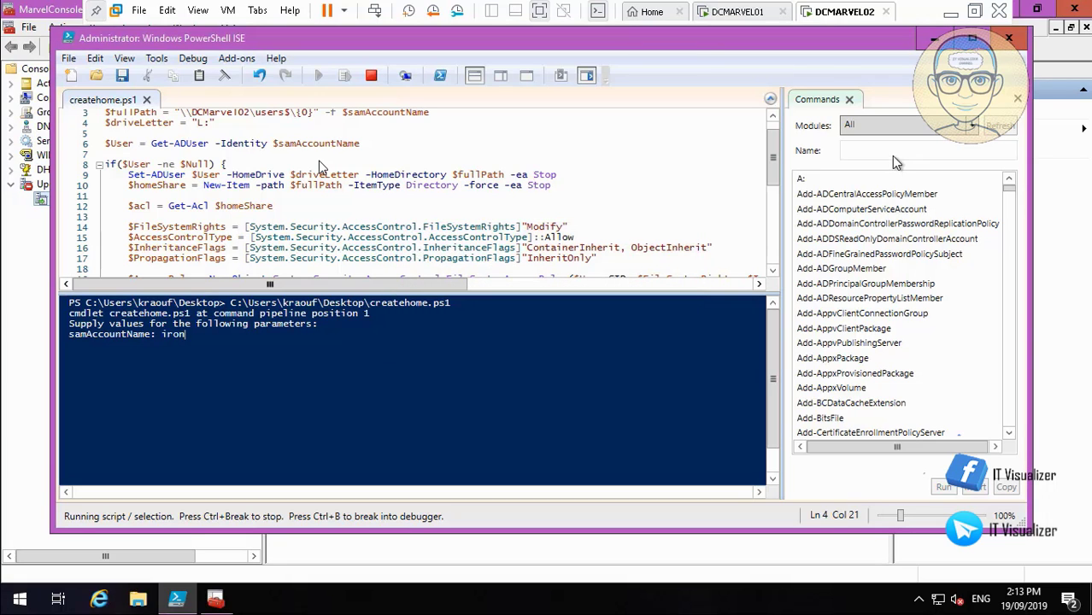
pyautogui.click(932, 39)
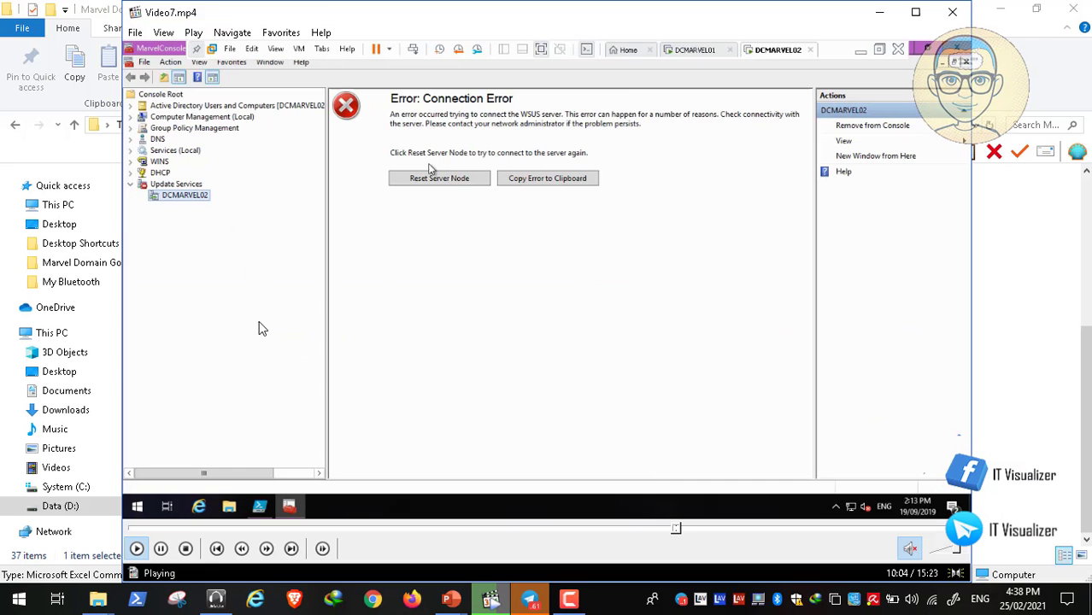
# Pause Video7.mp4 at 10:06 on the WSUS connection error and view it full screen.
pyautogui.click(161, 549)
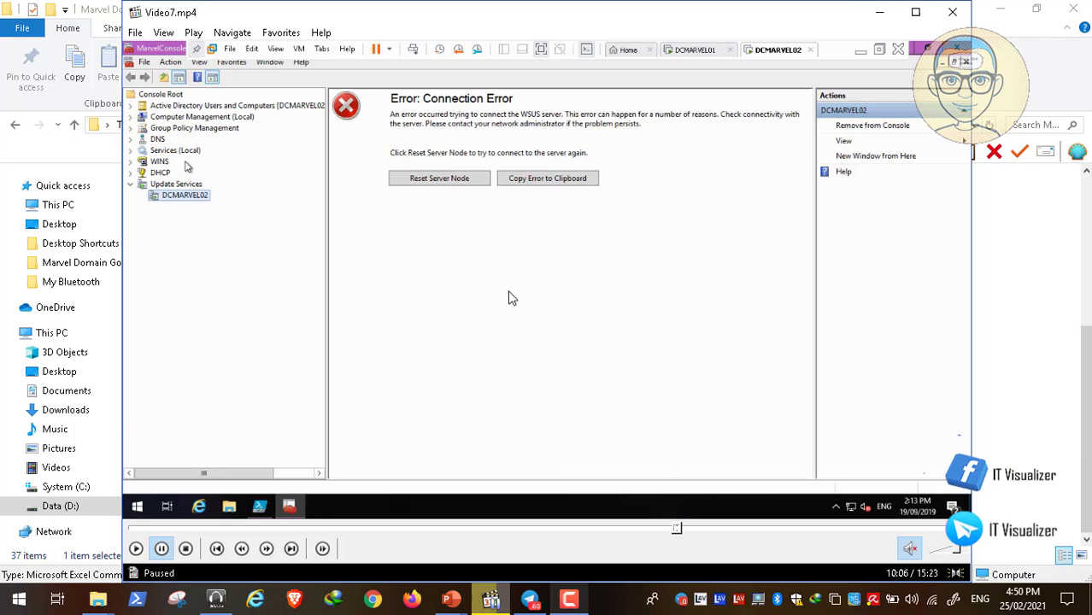
pyautogui.doubleClick(466, 292)
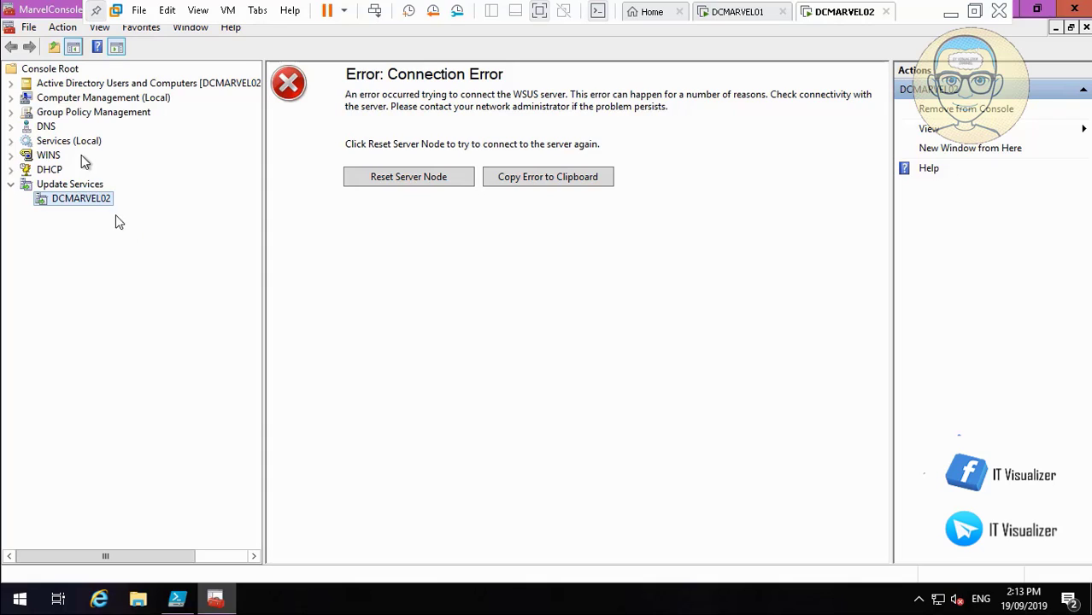
pyautogui.press('space')
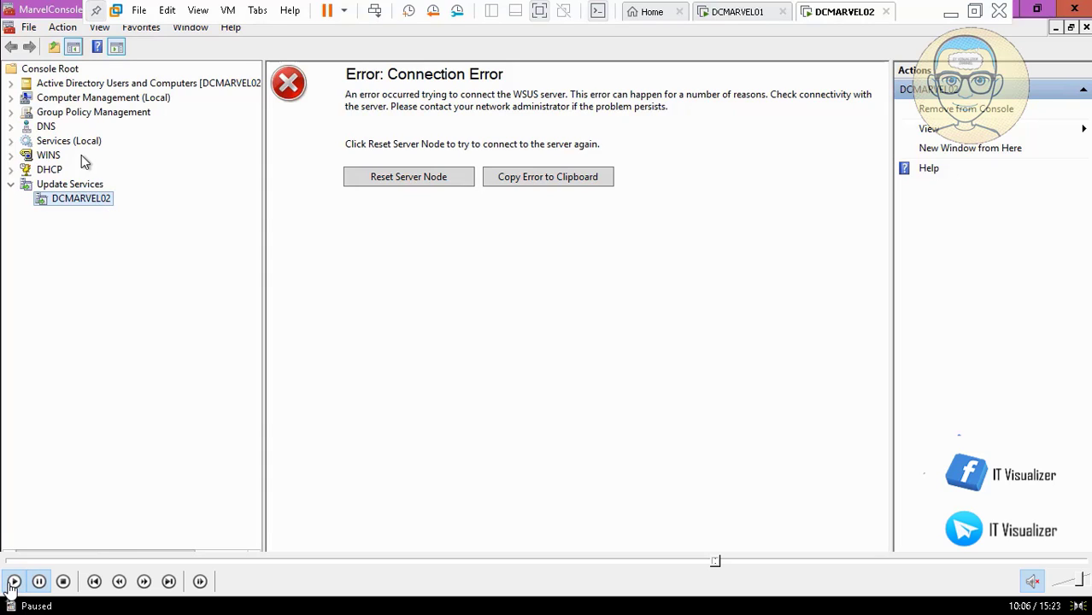
# Resume the video, hide PowerShell ISE, close the user's account properties, and show the desktop with Win+D.
pyautogui.press('space')
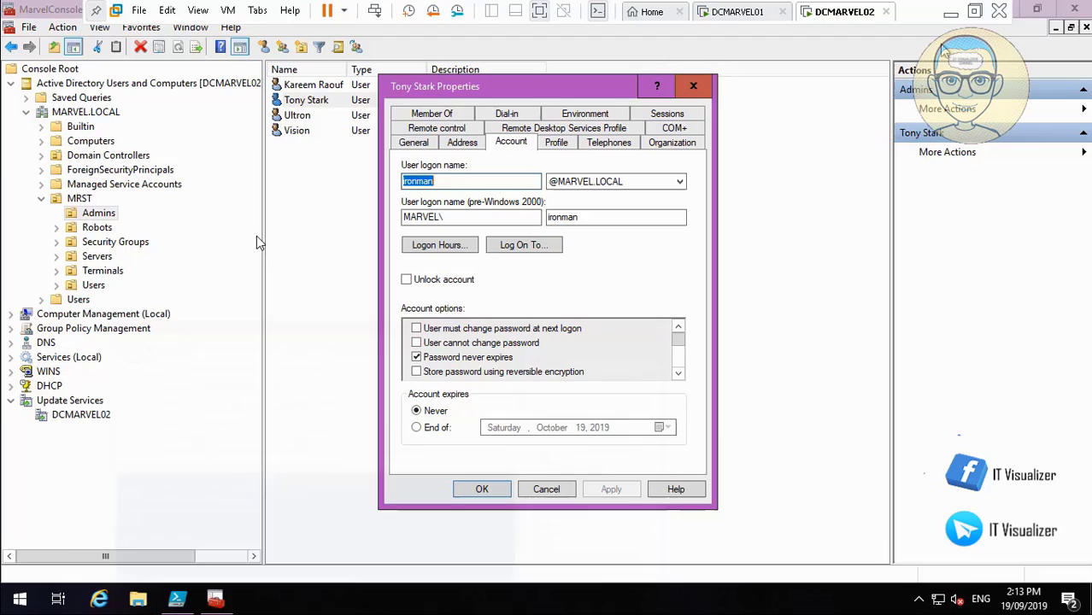
pyautogui.click(934, 38)
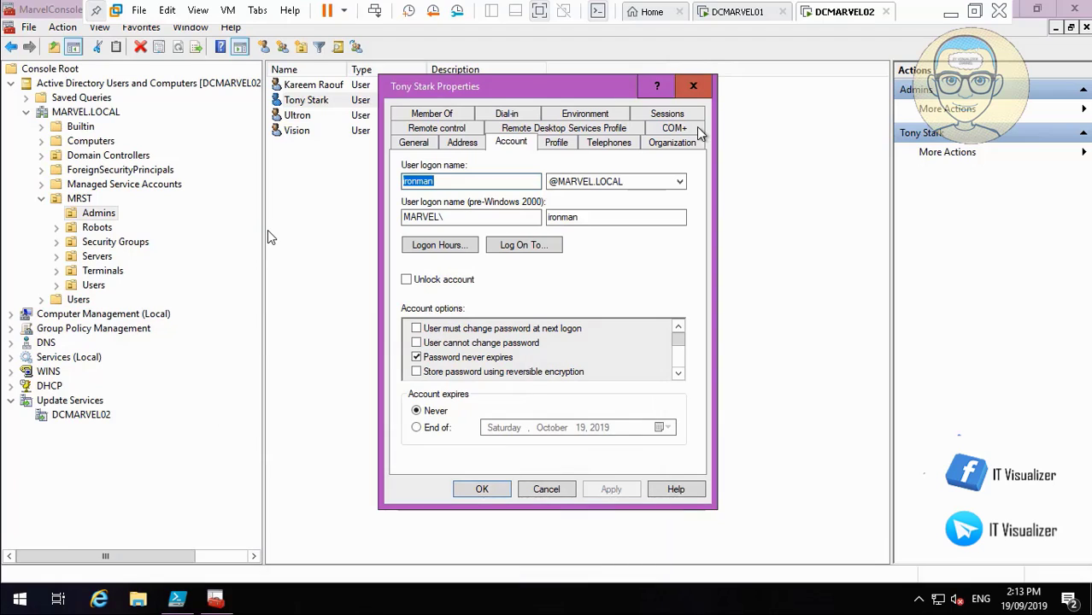
pyautogui.click(482, 489)
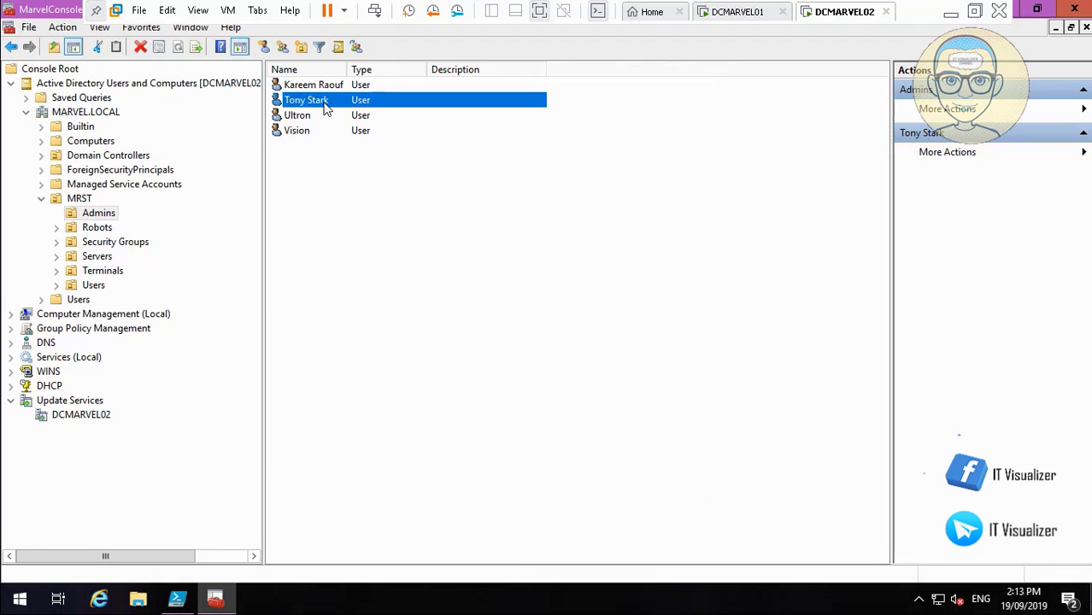
pyautogui.press('super+d')
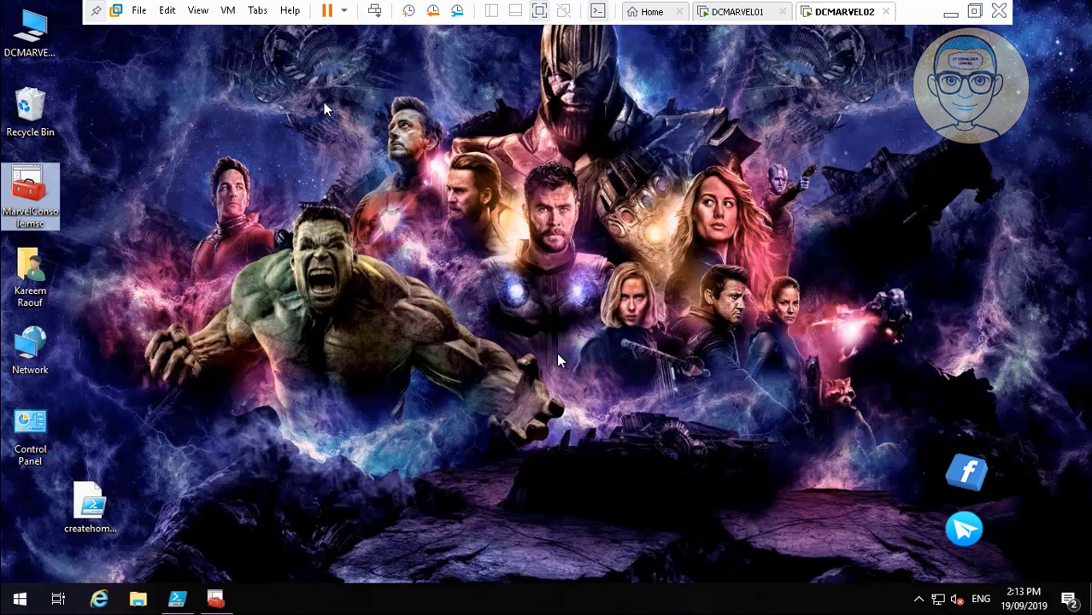
# Browse to D:\users on DCMARVEL02 and open the ironman folder's Properties.
pyautogui.doubleClick(29, 34)
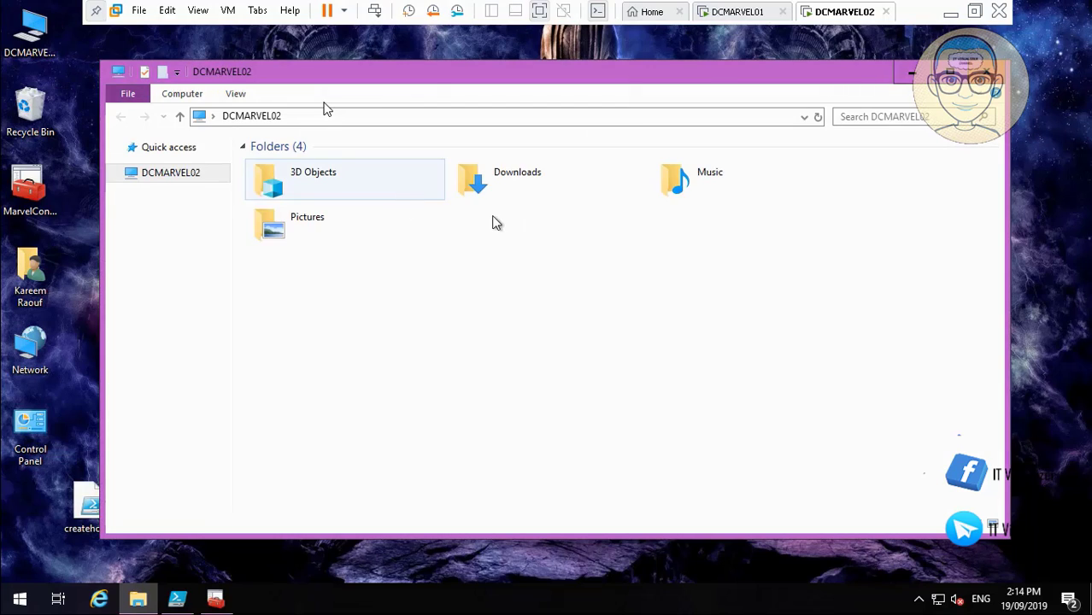
pyautogui.doubleClick(543, 335)
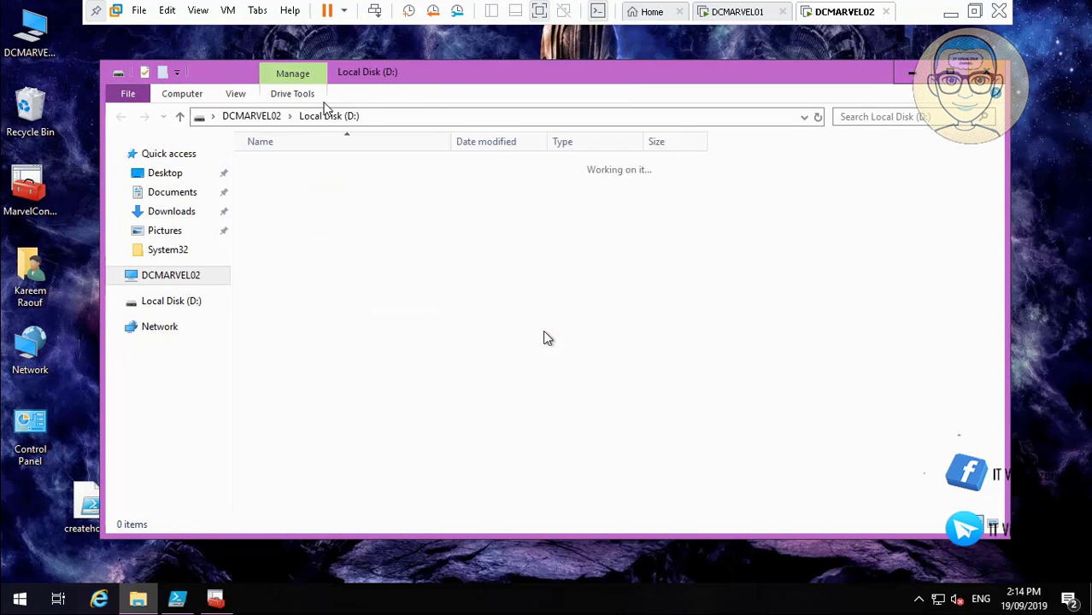
pyautogui.doubleClick(292, 188)
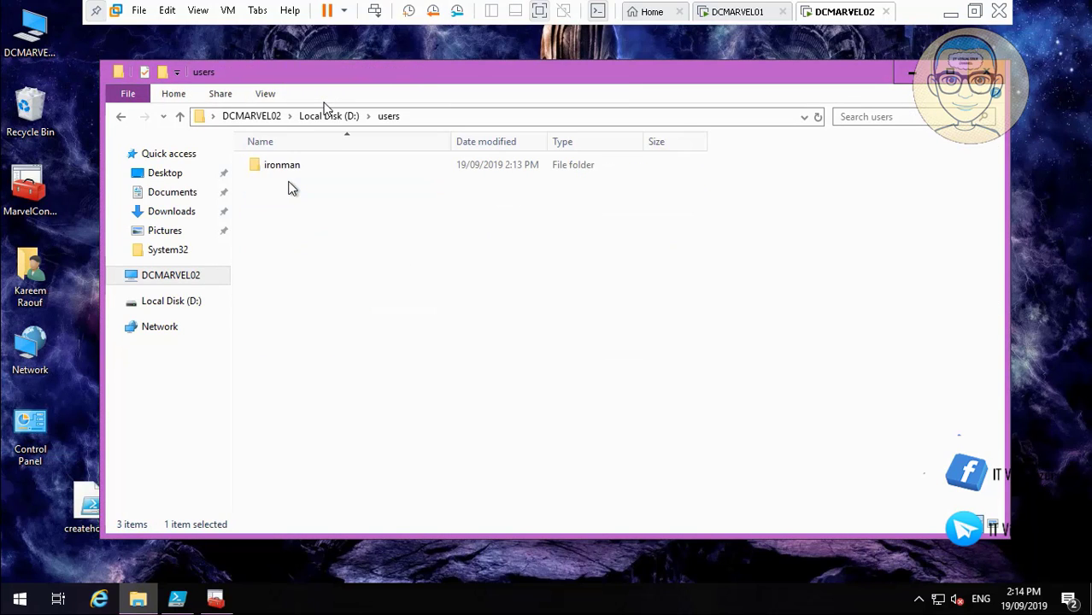
pyautogui.doubleClick(281, 166)
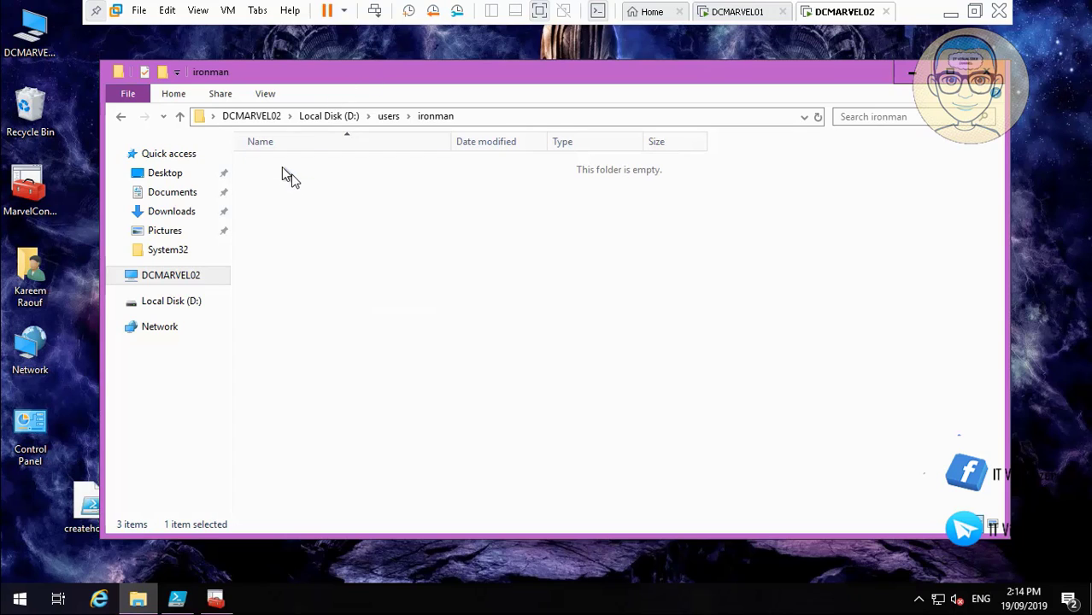
pyautogui.click(384, 117)
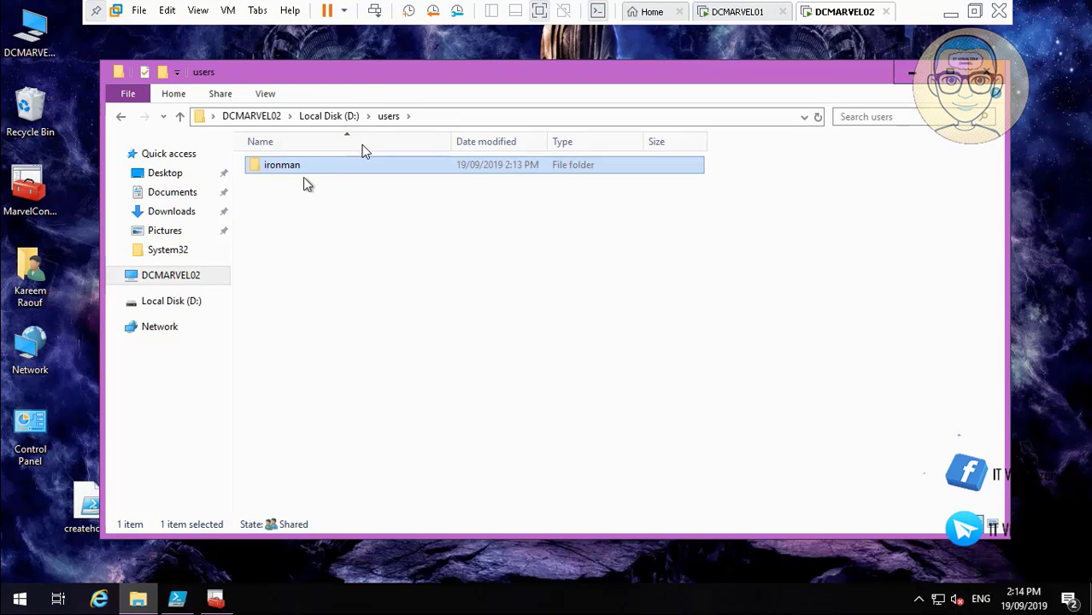
pyautogui.rightClick(287, 171)
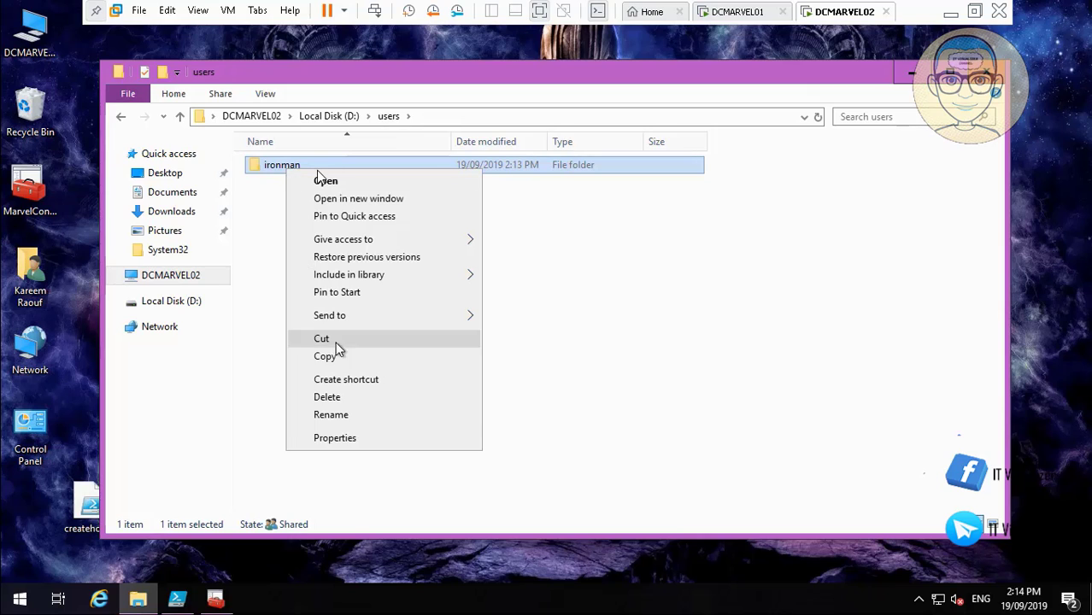
pyautogui.click(352, 442)
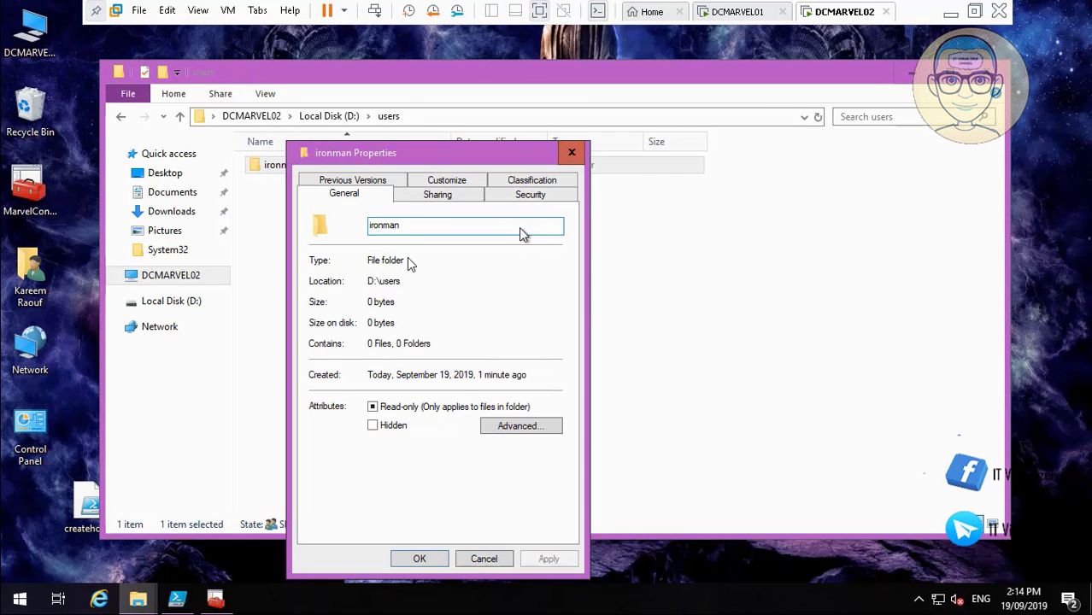
# Show the ironman user's entry on the Security tab and open Advanced security settings.
pyautogui.click(539, 203)
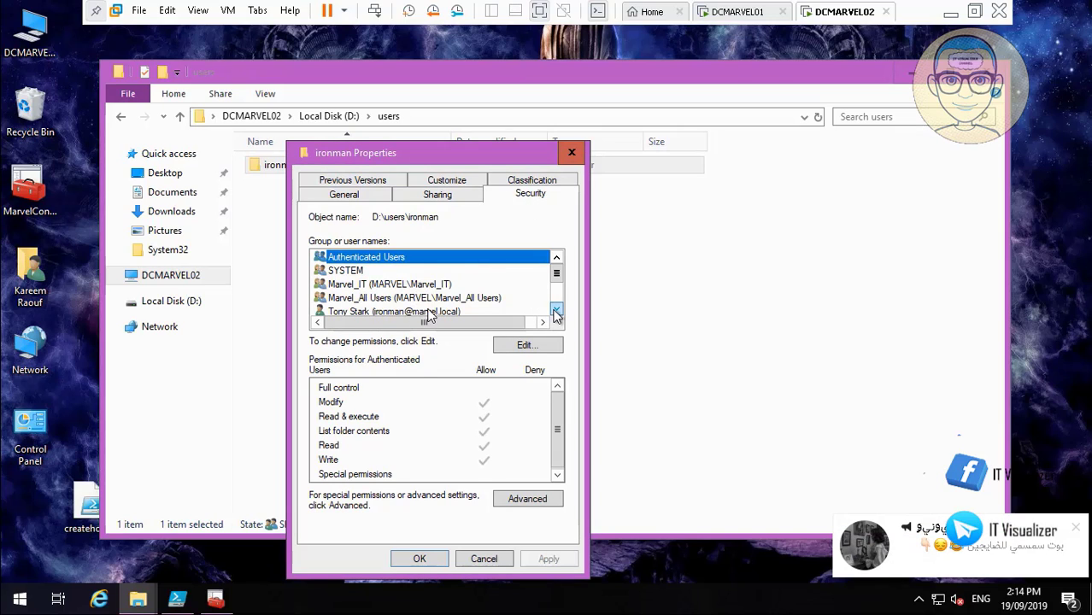
pyautogui.click(557, 312)
pyautogui.click(427, 298)
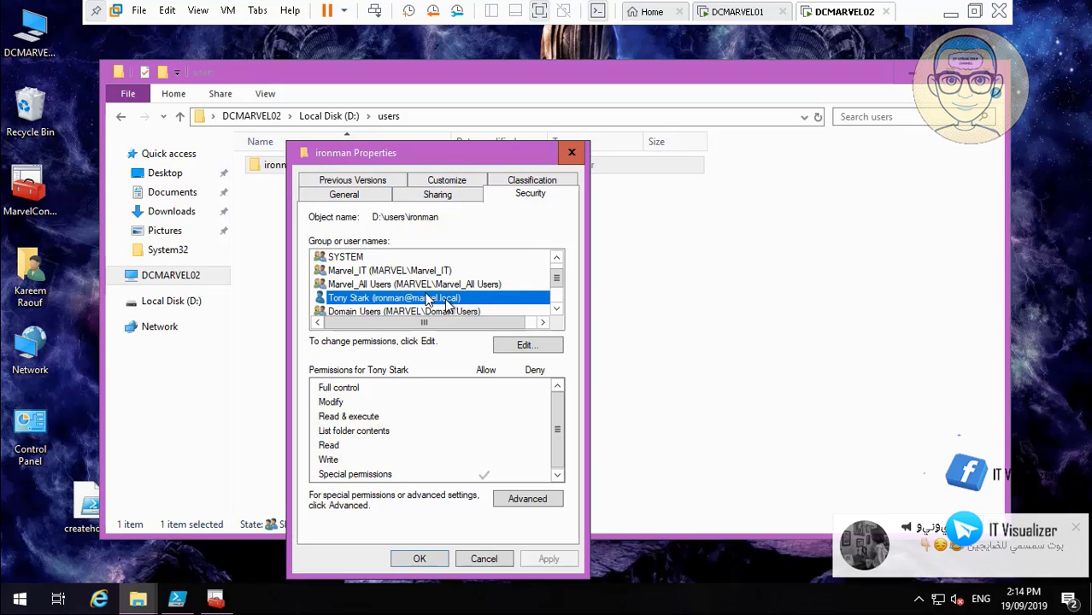
pyautogui.click(529, 500)
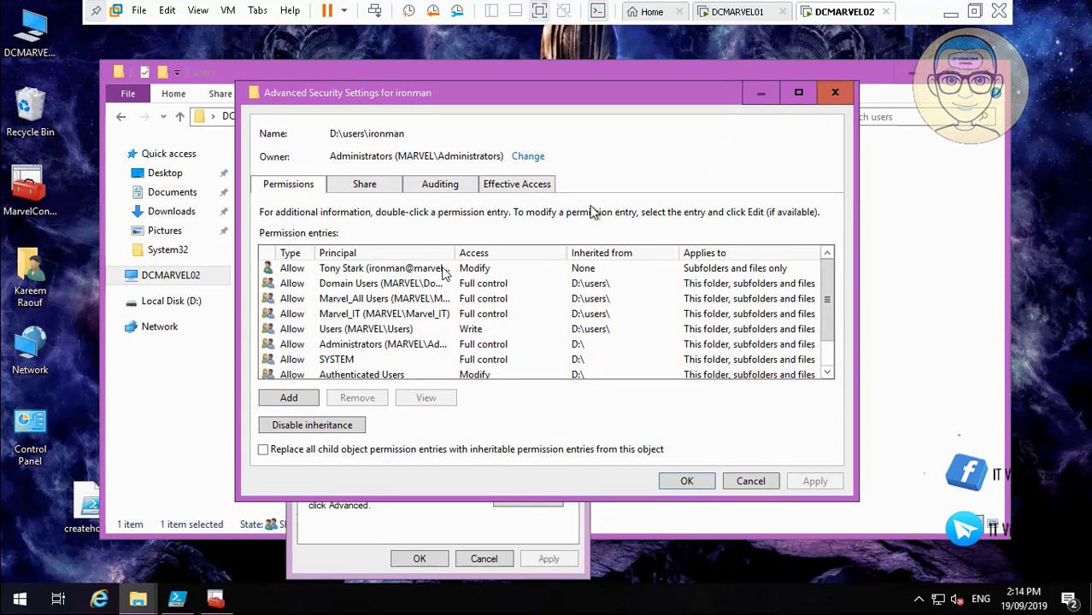
# Review effective access and ironman's Modify entry for subfolders and files, then close Advanced Security Settings.
pyautogui.click(528, 185)
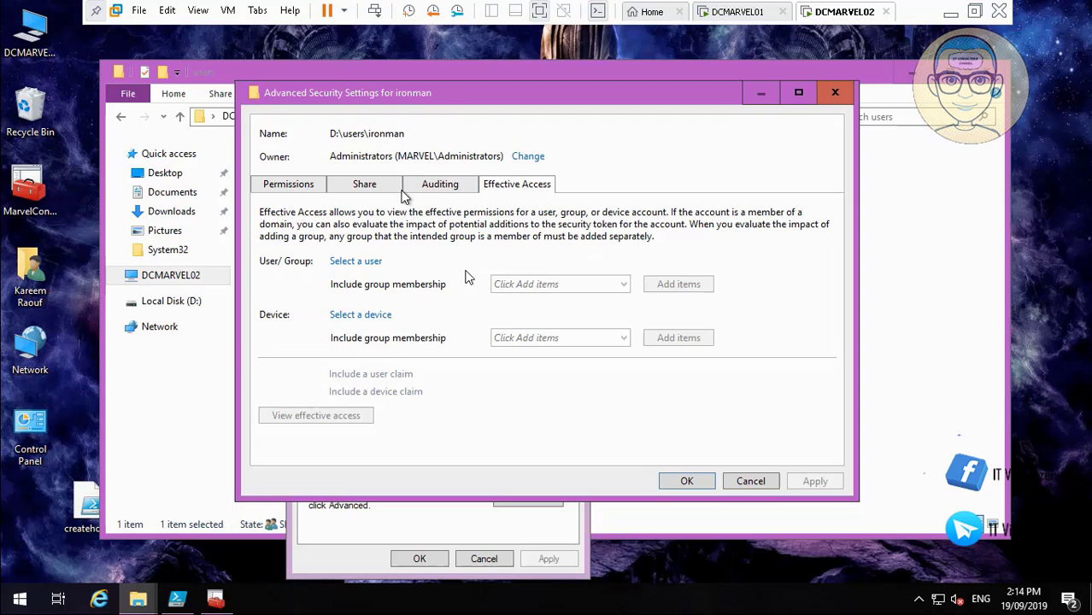
pyautogui.click(290, 186)
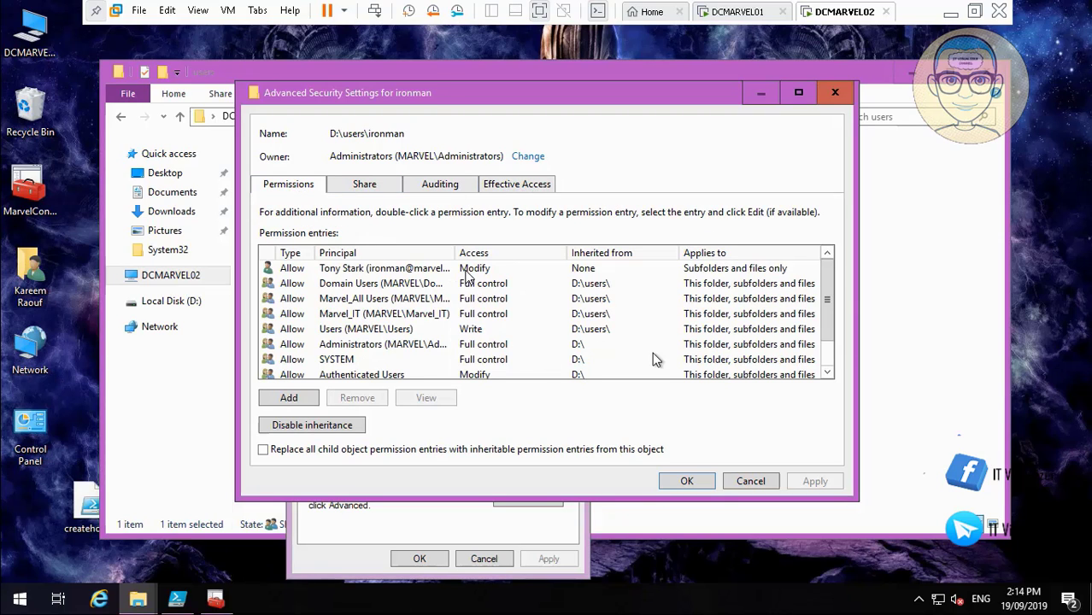
pyautogui.click(827, 376)
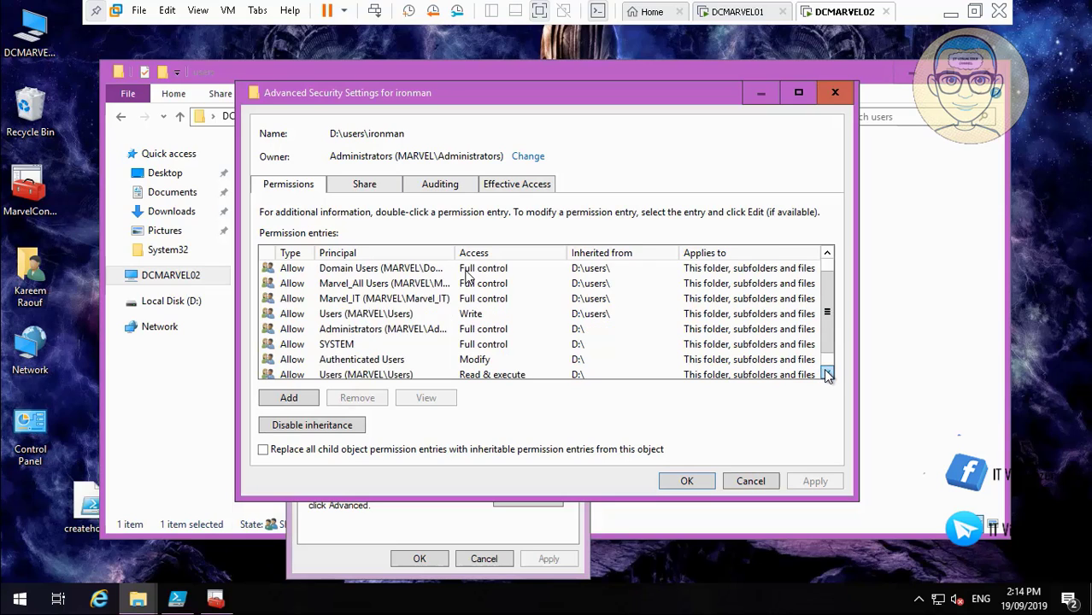
pyautogui.click(827, 376)
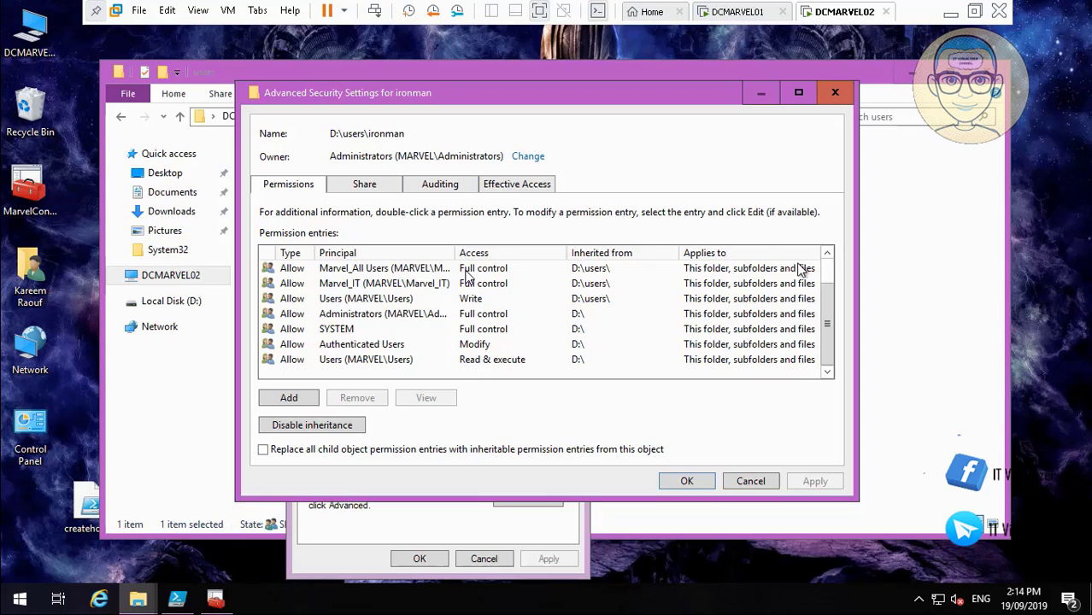
pyautogui.click(827, 254)
pyautogui.click(827, 255)
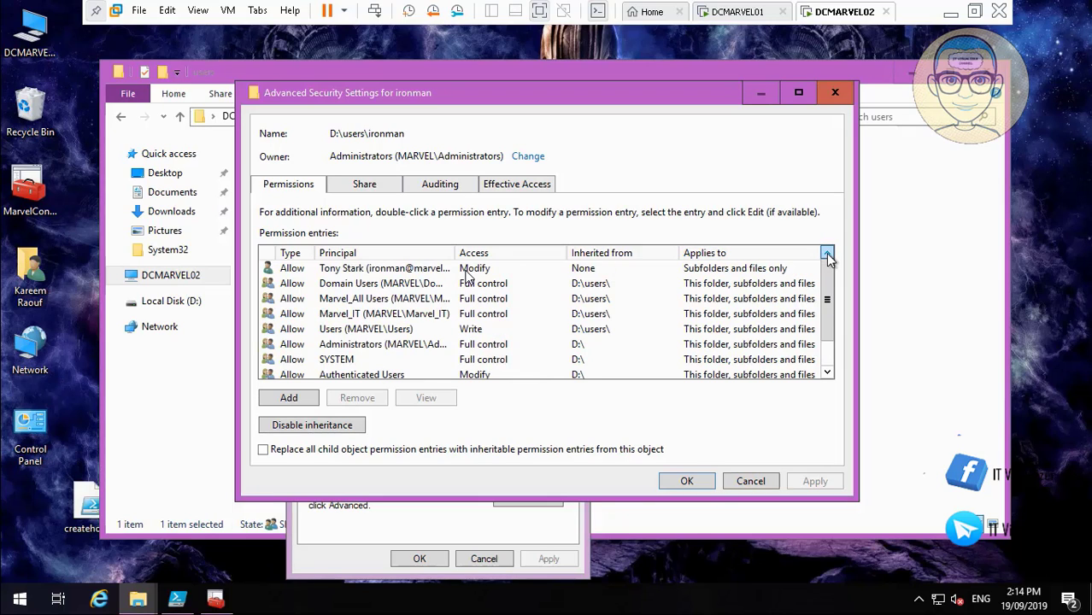
pyautogui.click(430, 269)
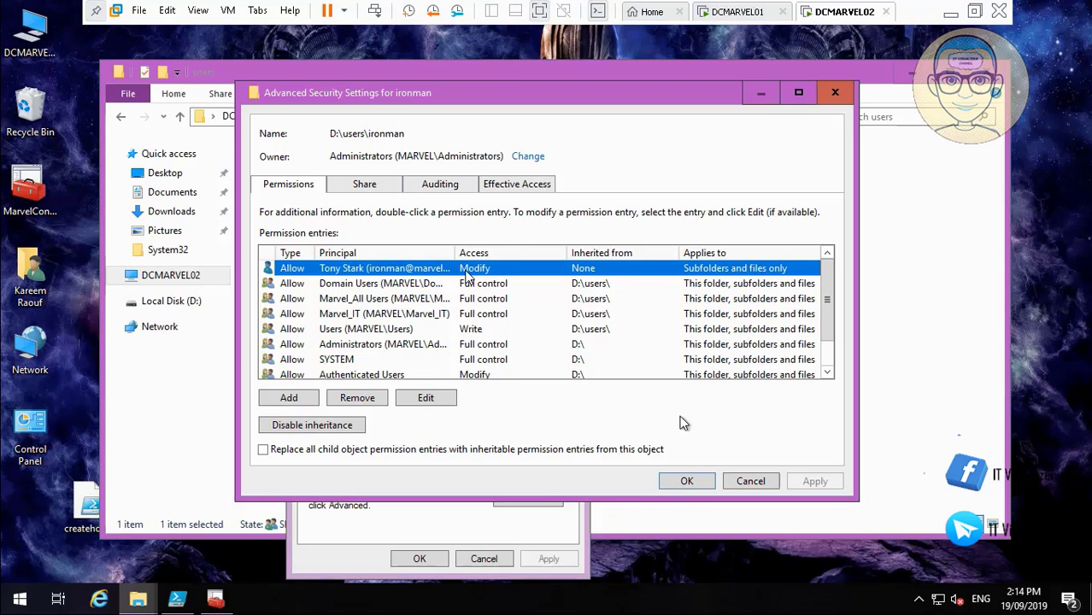
pyautogui.click(750, 481)
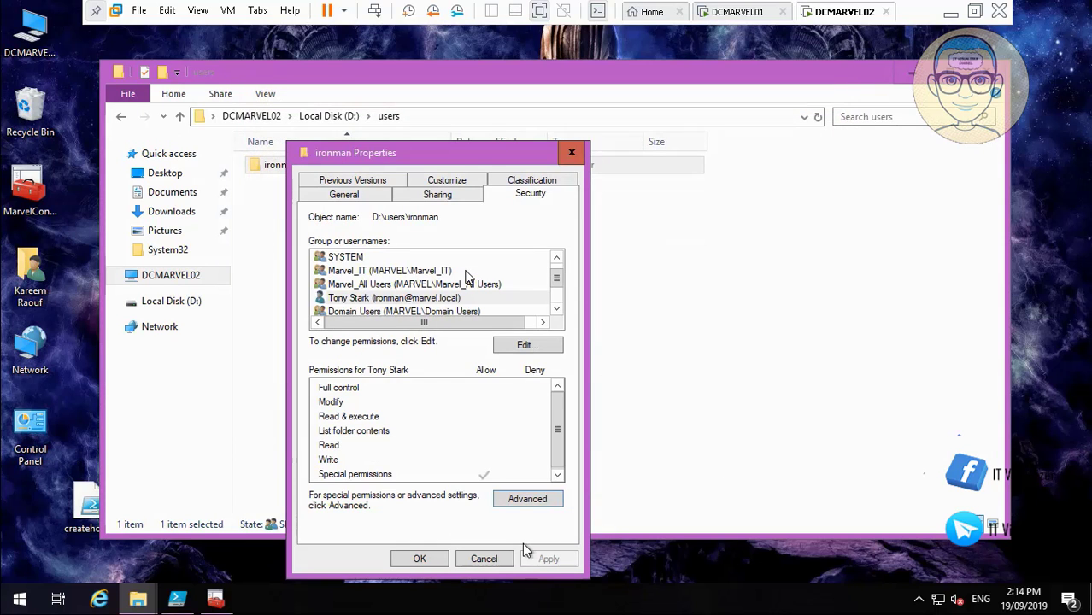
# Close the ironman folder windows and review ironman's Profile tab in Active Directory Users and Computers.
pyautogui.click(489, 560)
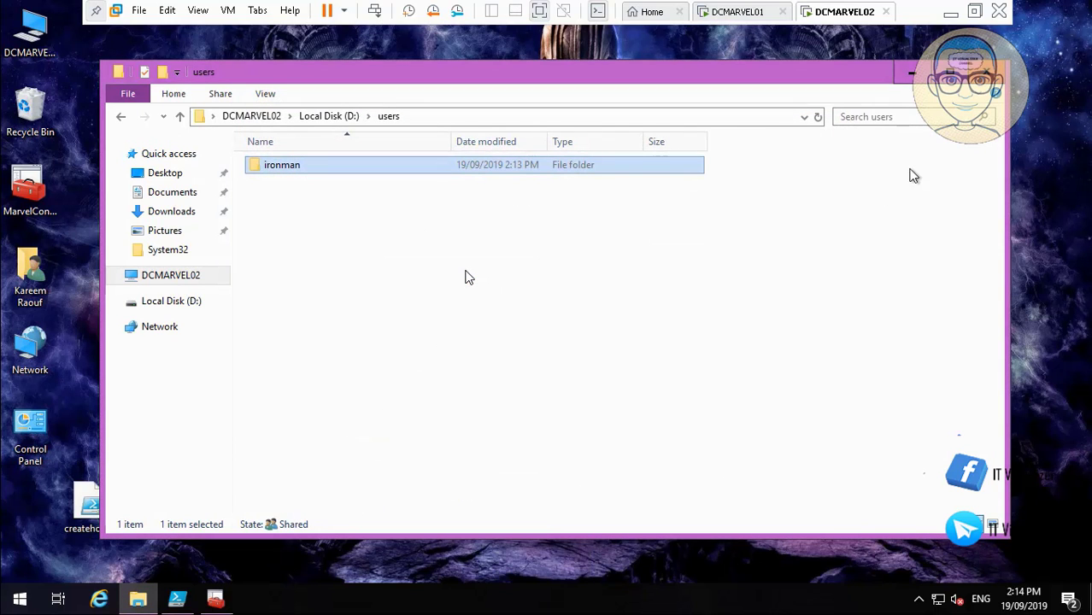
pyautogui.click(987, 72)
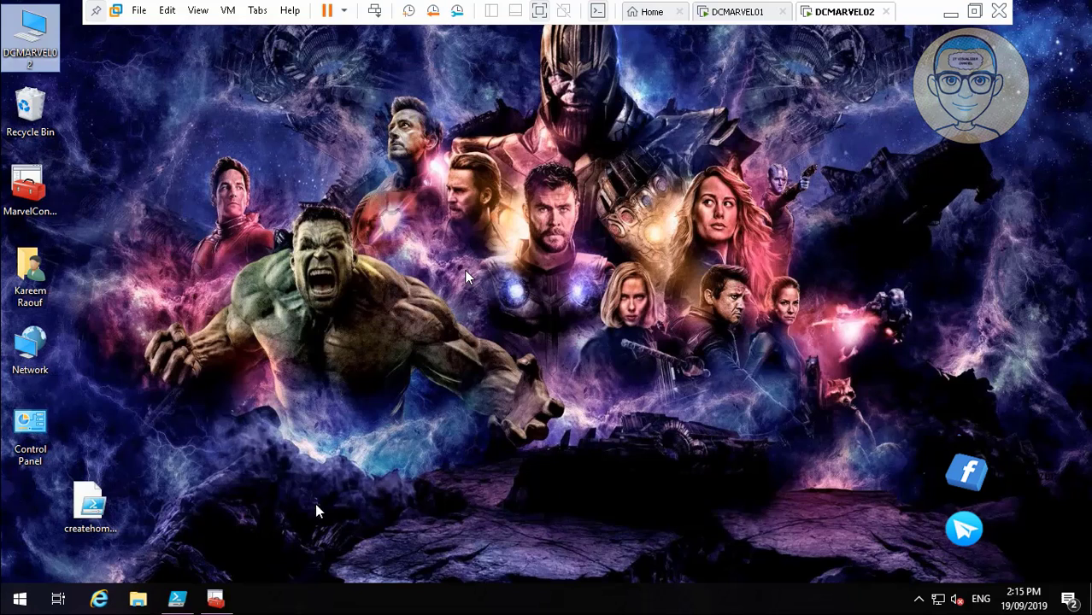
pyautogui.click(224, 598)
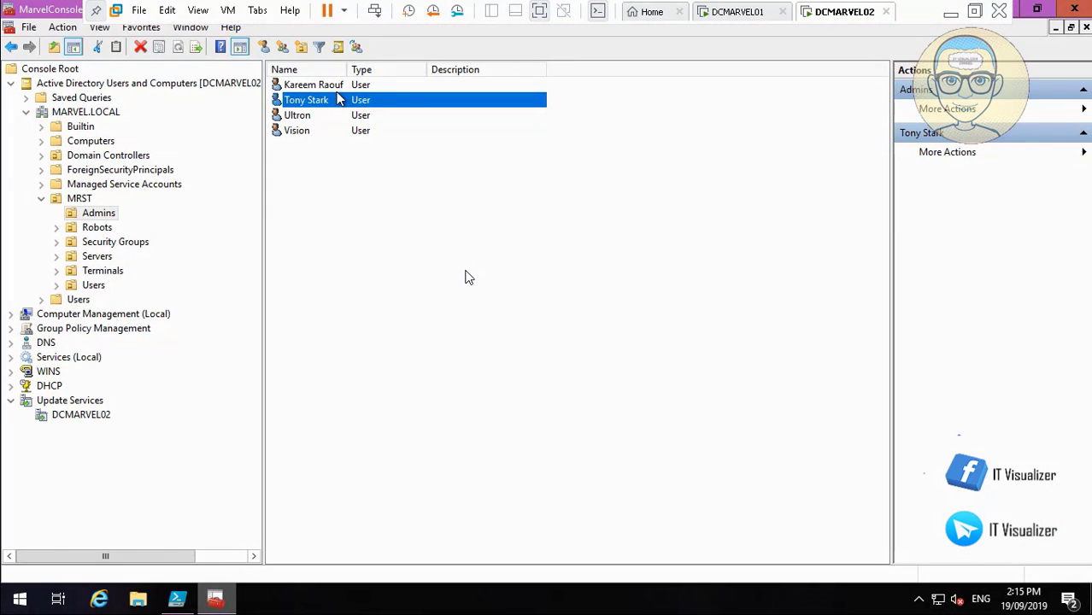
pyautogui.doubleClick(333, 101)
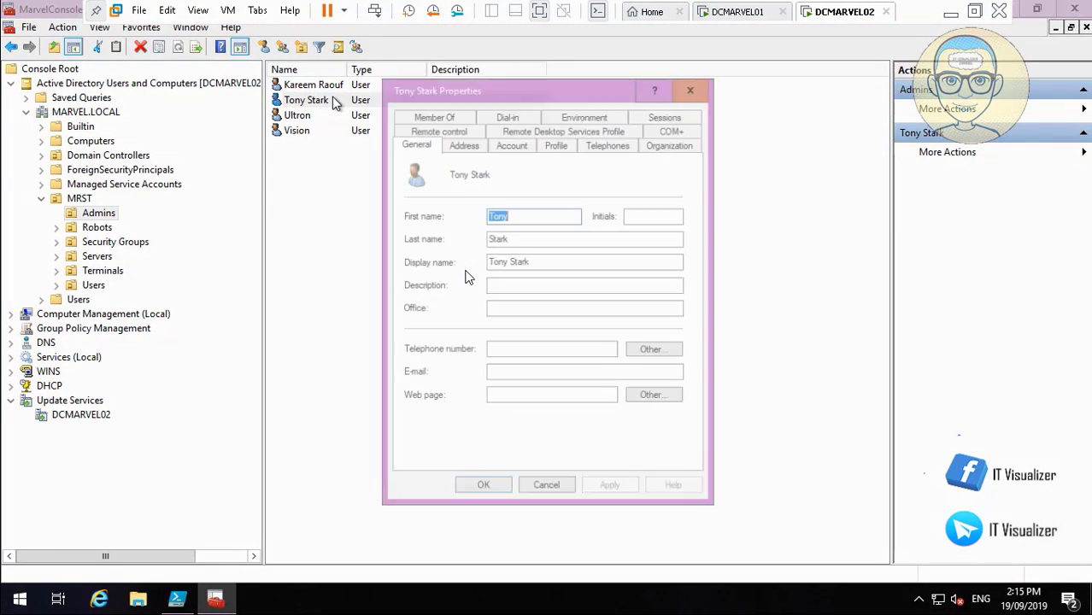
pyautogui.click(556, 144)
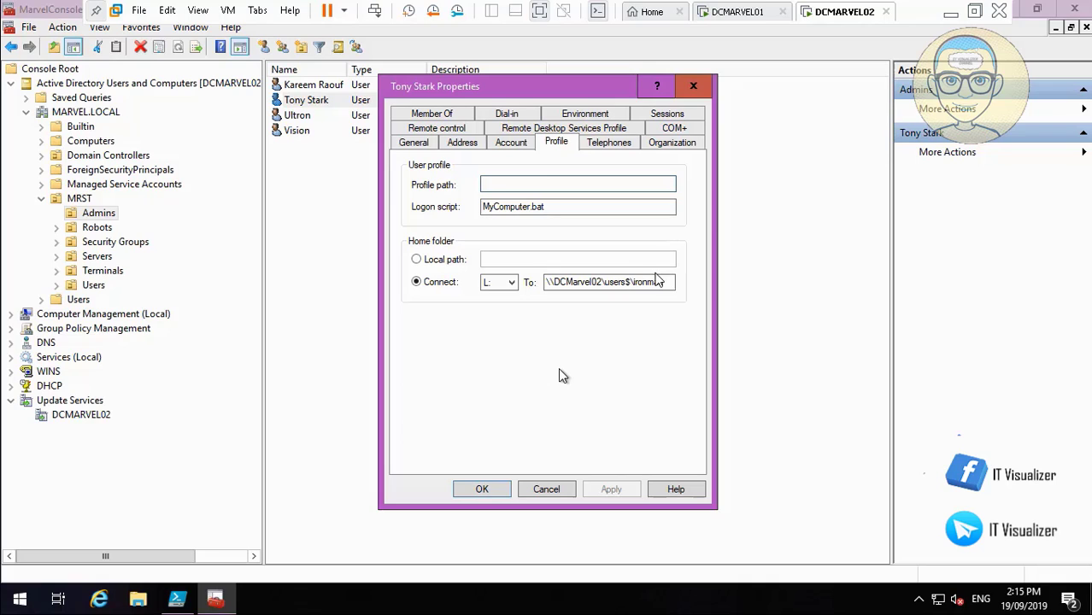
pyautogui.click(545, 489)
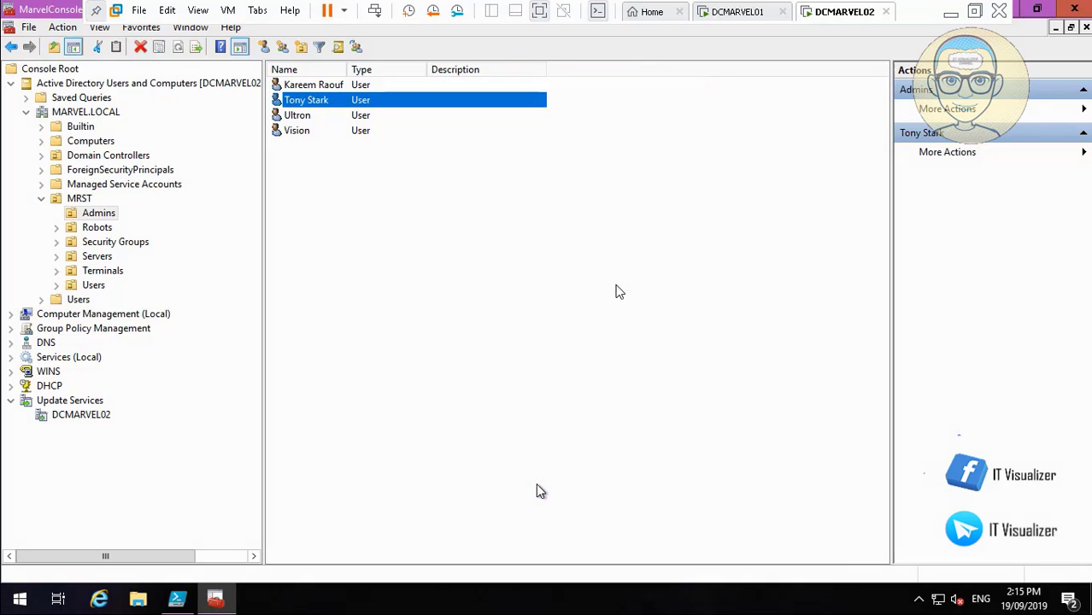
# Maximize the MarvelConsole window listing the four MRST\Admins user accounts.
pyautogui.click(1037, 9)
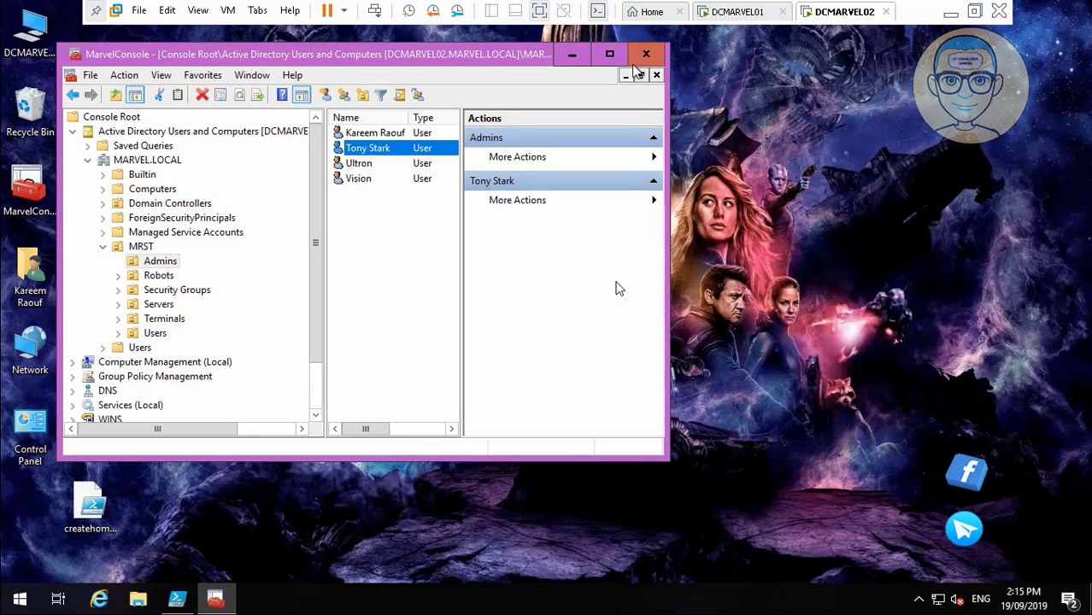
pyautogui.click(564, 58)
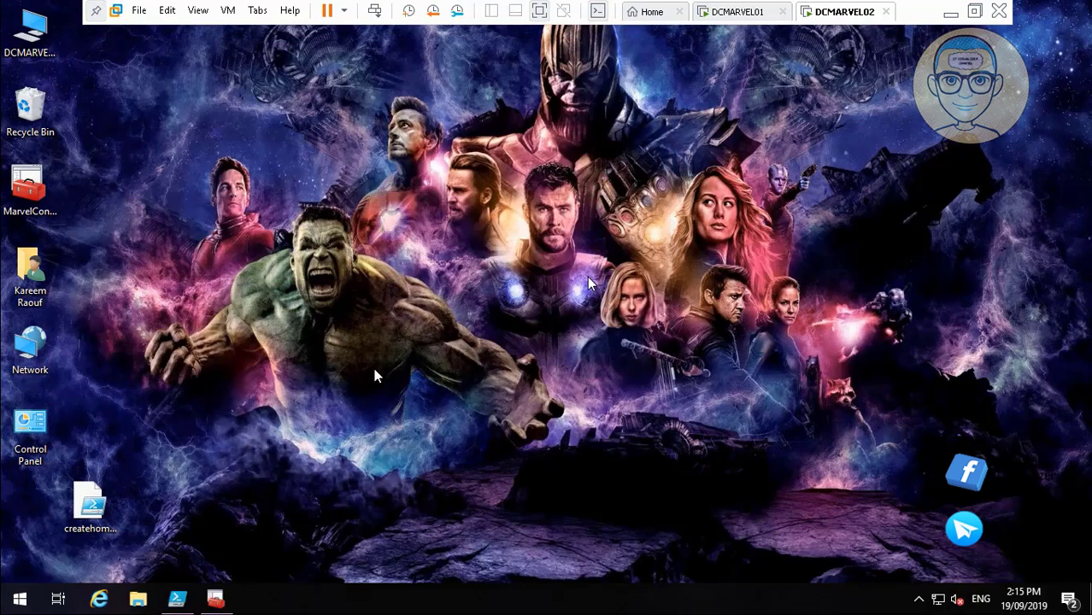
pyautogui.click(215, 599)
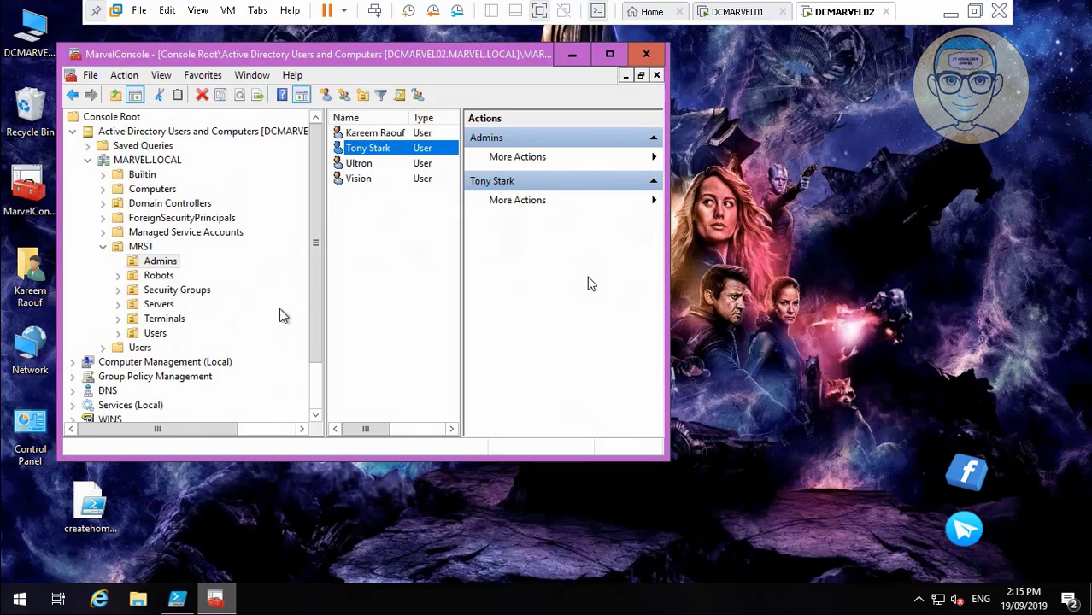
pyautogui.click(609, 54)
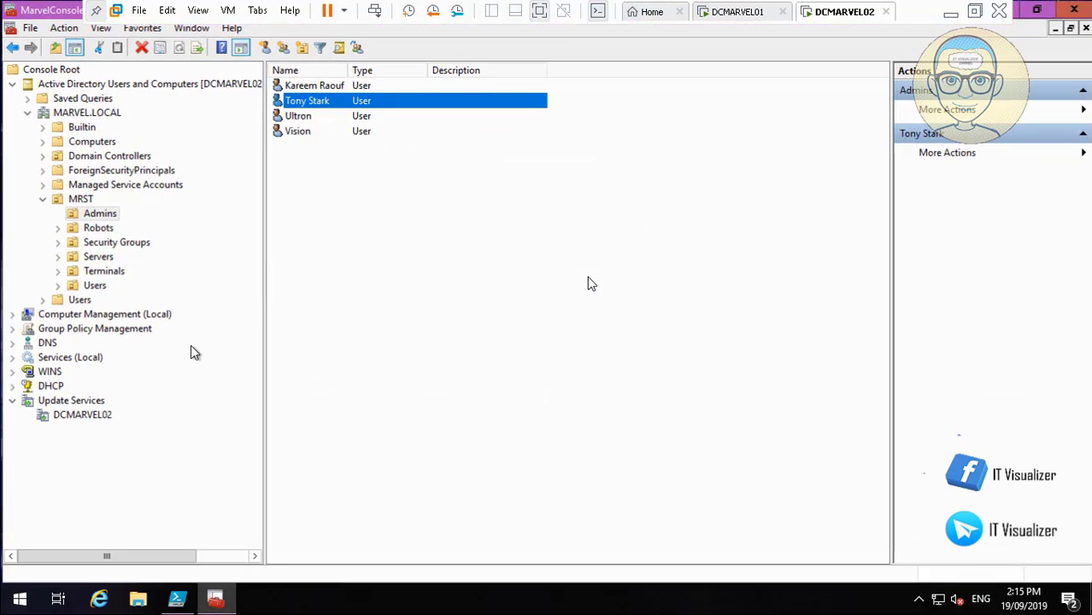
pyautogui.click(17, 364)
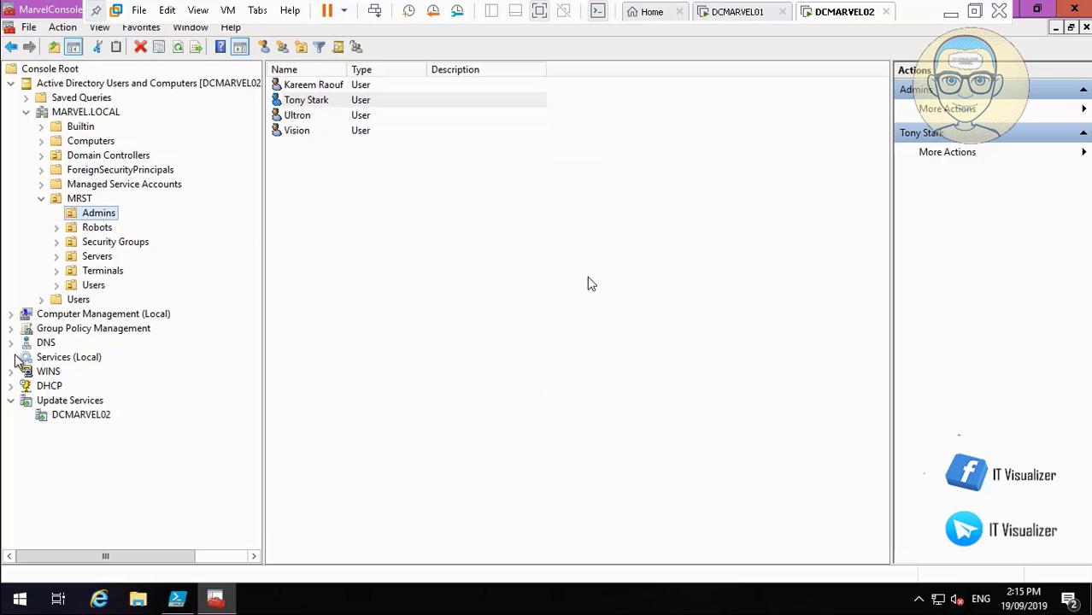
# Show Services (Local) in Standard view and select Windows Internal Database.
pyautogui.click(88, 363)
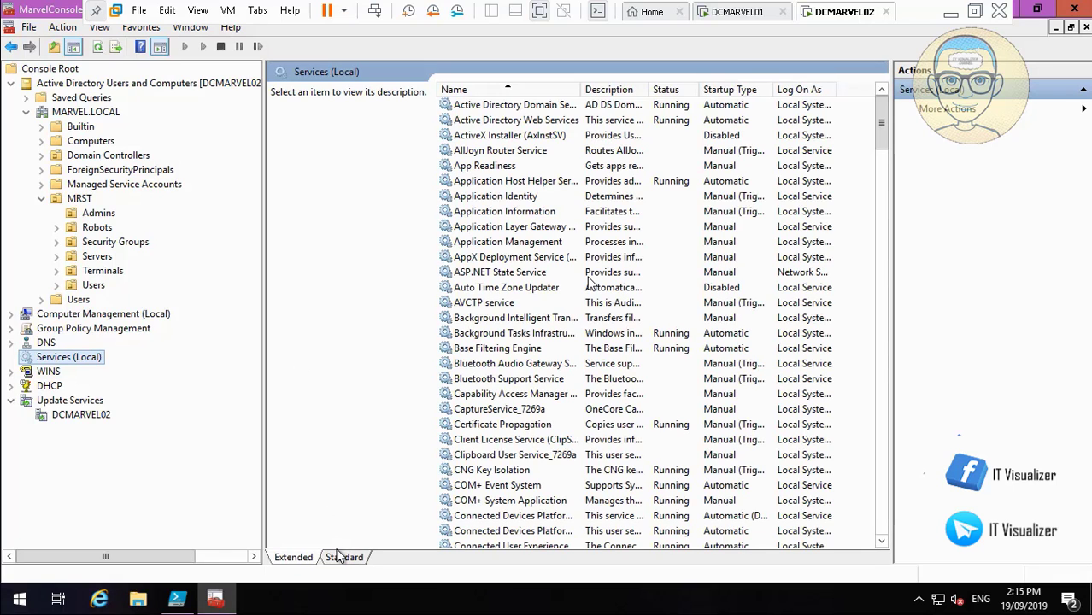
pyautogui.click(344, 557)
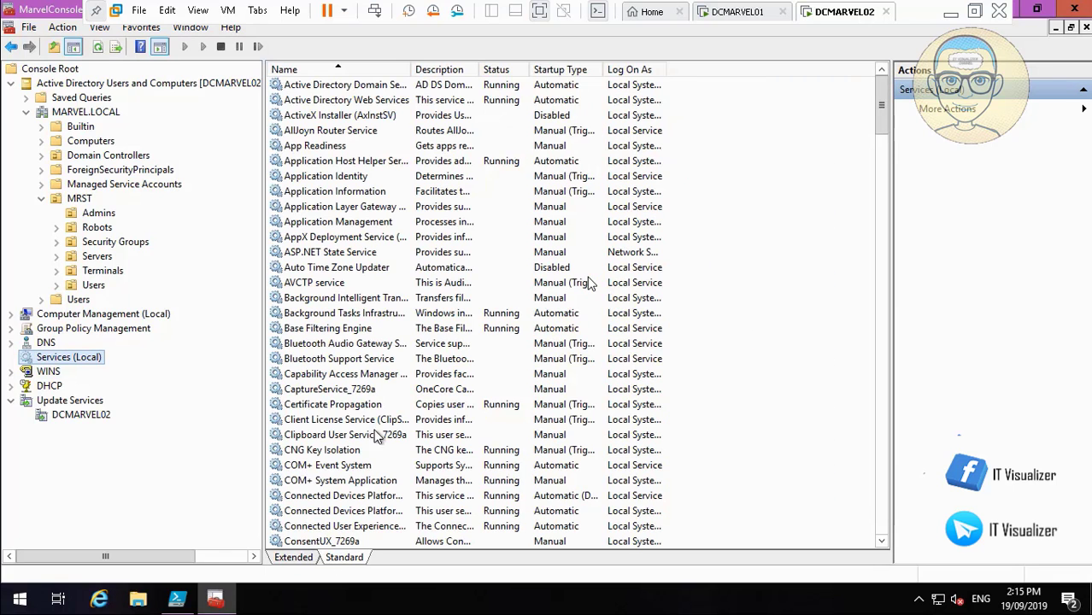
pyautogui.click(381, 315)
pyautogui.press('w')
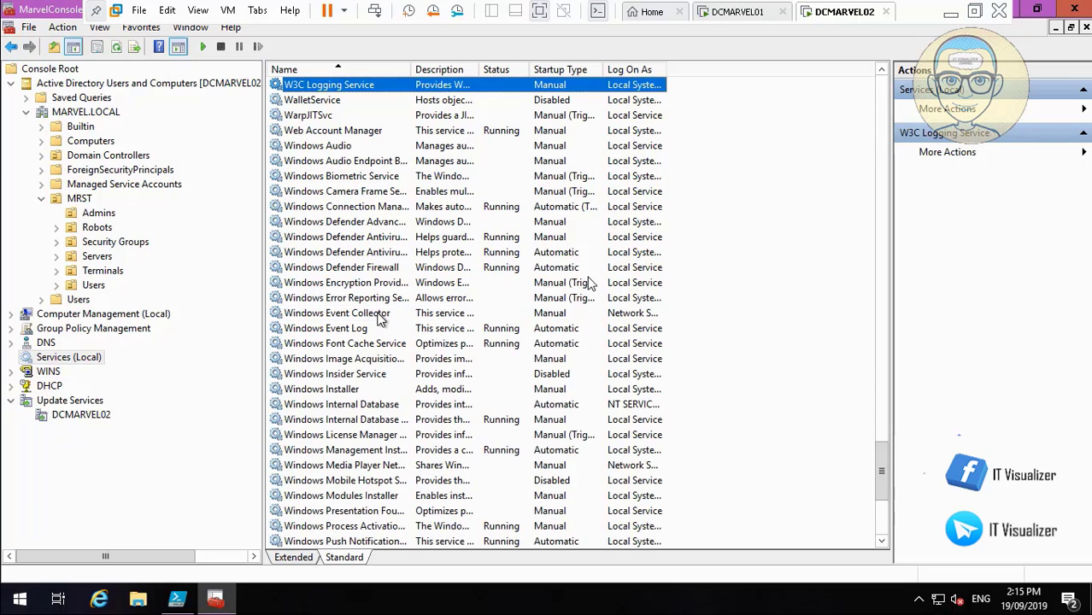
pyautogui.click(382, 407)
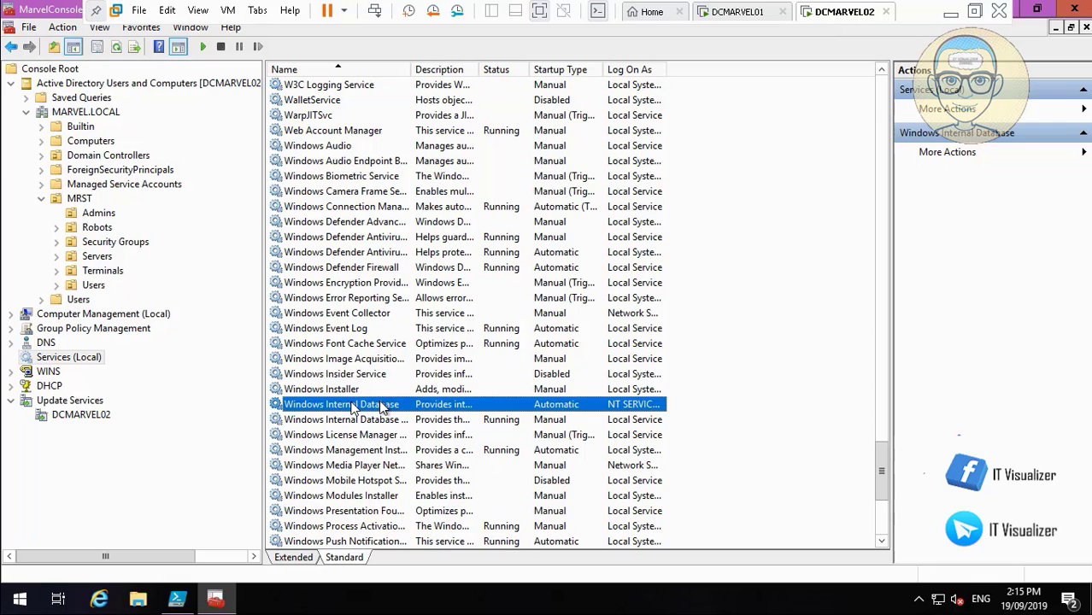
# Set Windows Internal Database to Automatic (Delayed Start) and start the service.
pyautogui.doubleClick(376, 407)
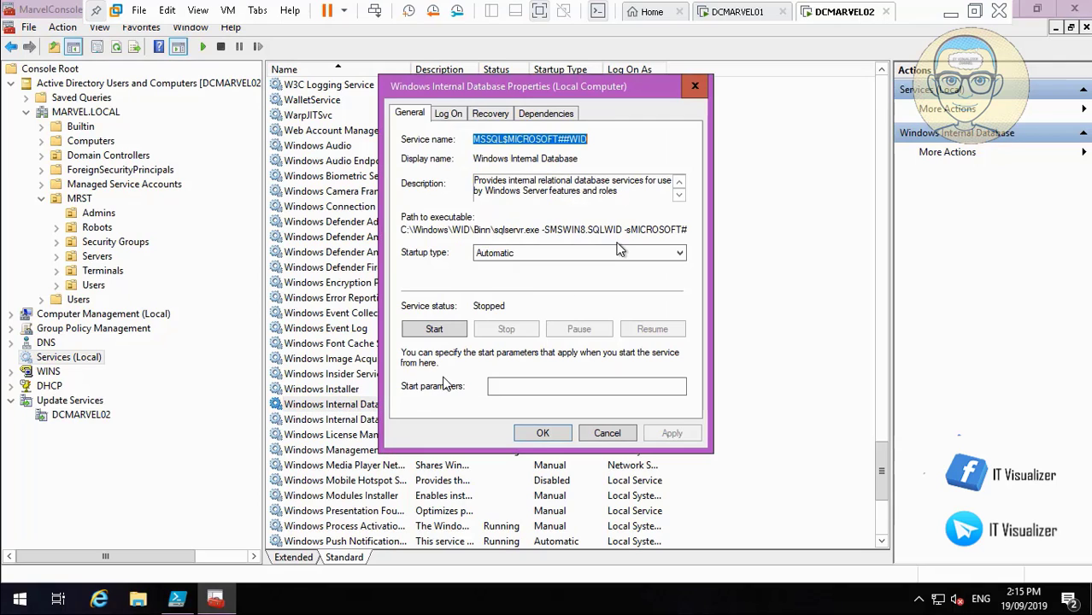
pyautogui.click(620, 255)
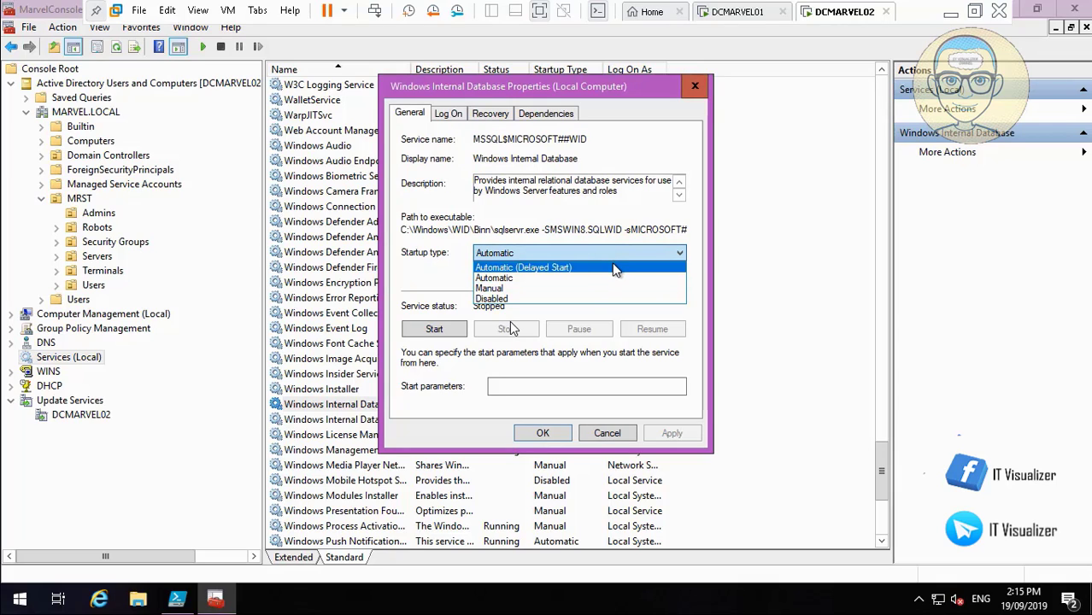
pyautogui.click(615, 271)
pyautogui.click(436, 332)
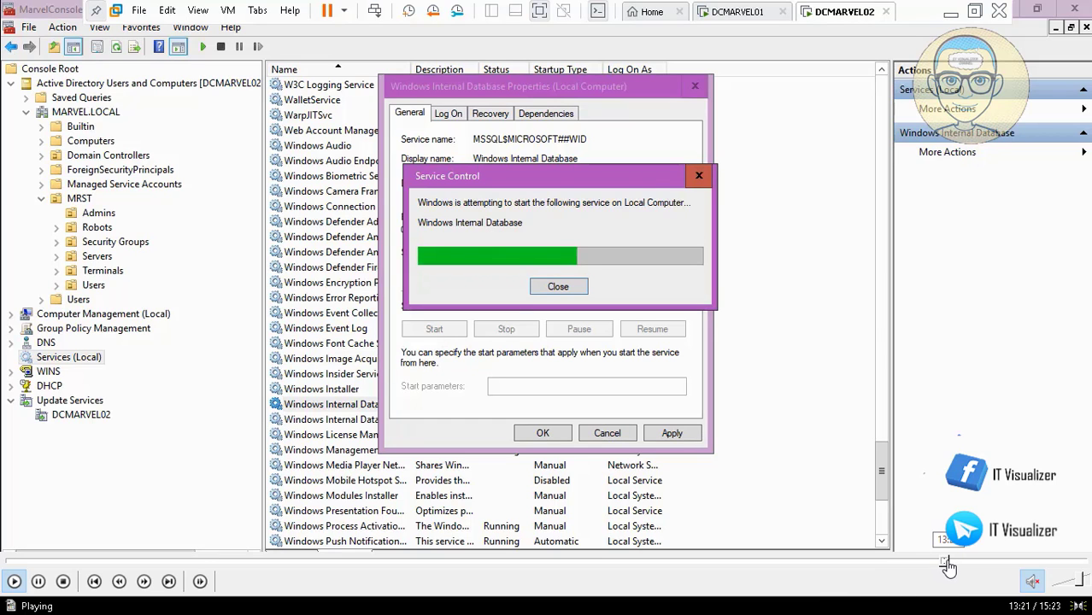
# Seek the video past the PowerShell ISE script output to the DCMARVEL01 lock screen.
pyautogui.click(949, 566)
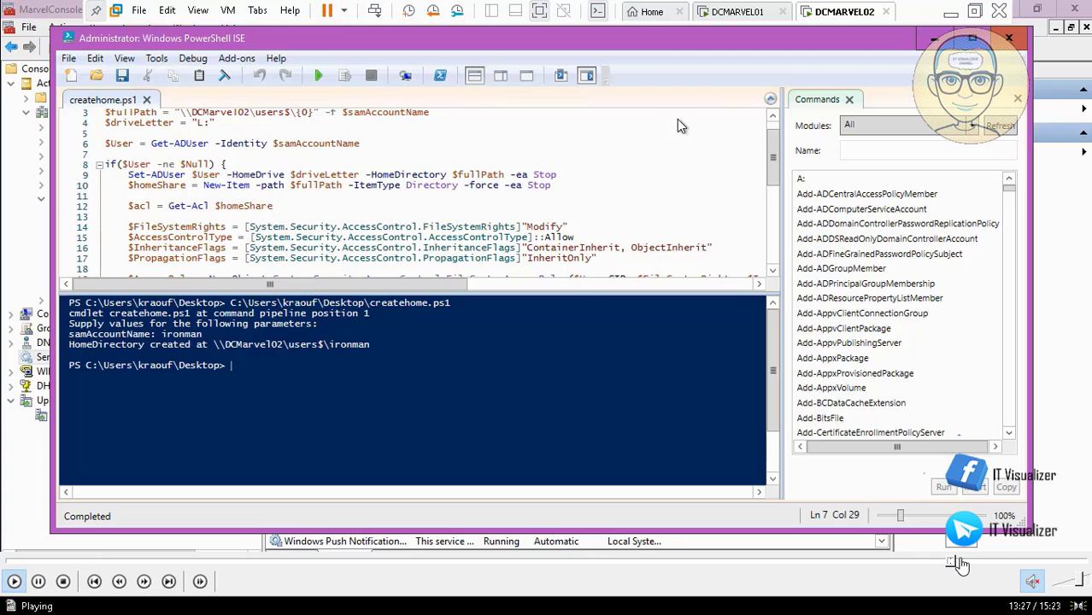
pyautogui.click(962, 566)
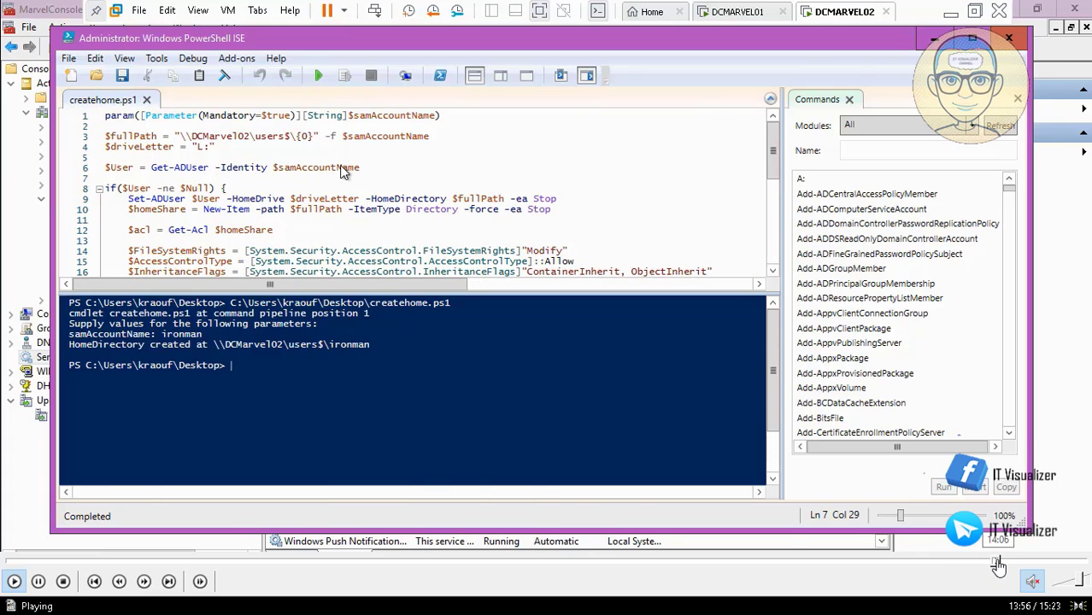
pyautogui.click(998, 566)
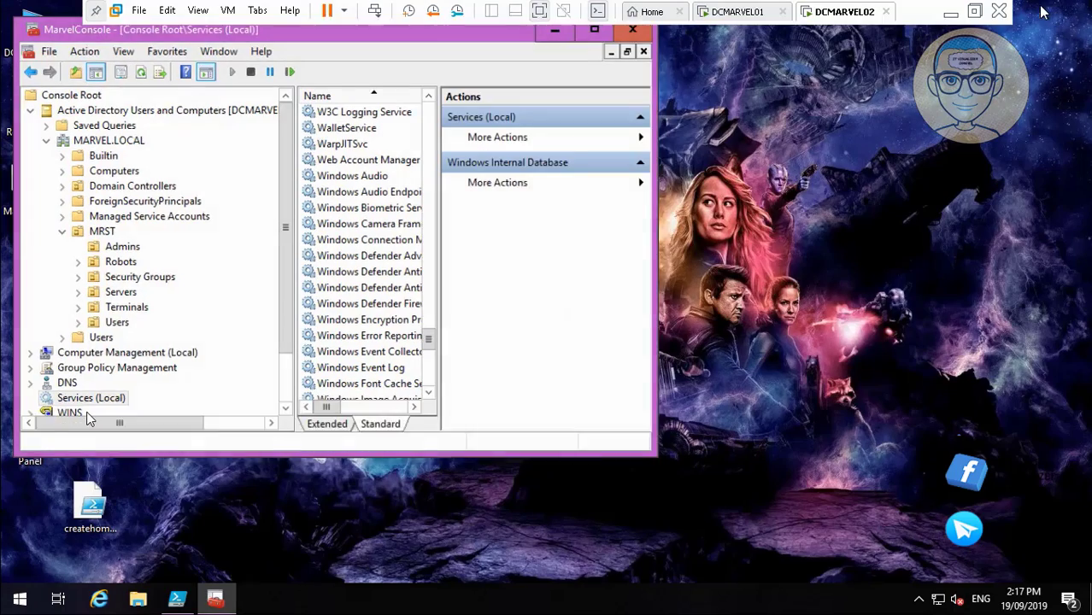
pyautogui.moveTo(987, 582)
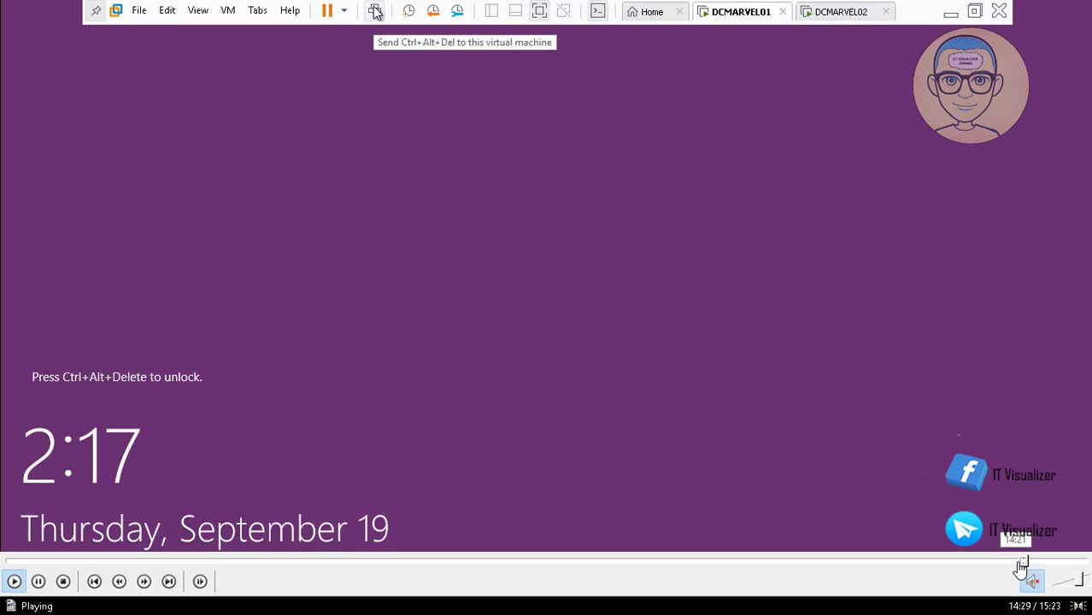
# Seek through the DCMARVEL01 domain sign-in to 15:22 of the 15:23 video.
pyautogui.click(1031, 562)
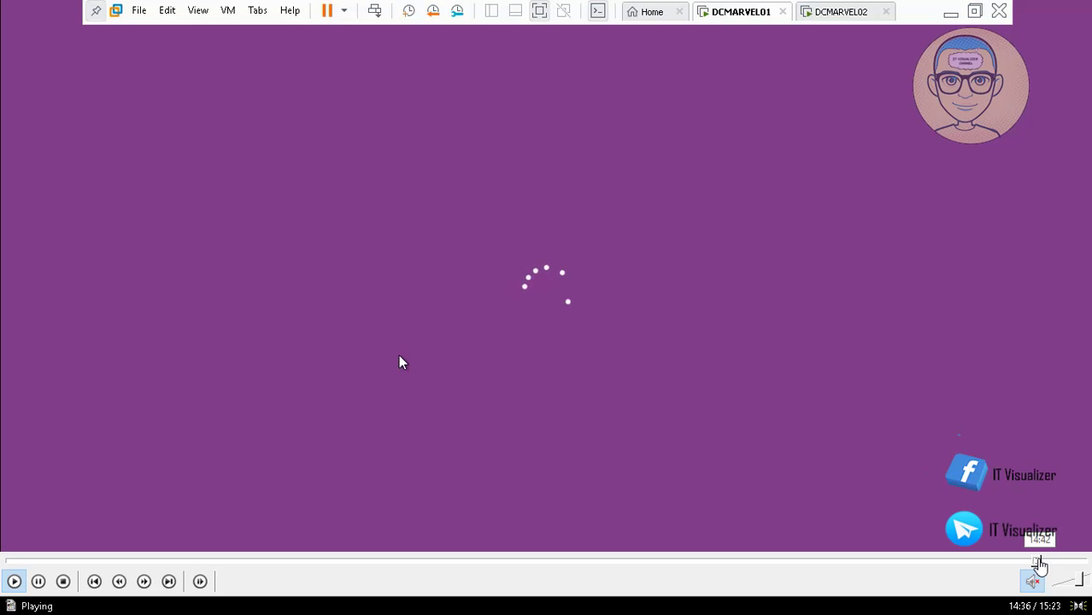
pyautogui.click(1038, 561)
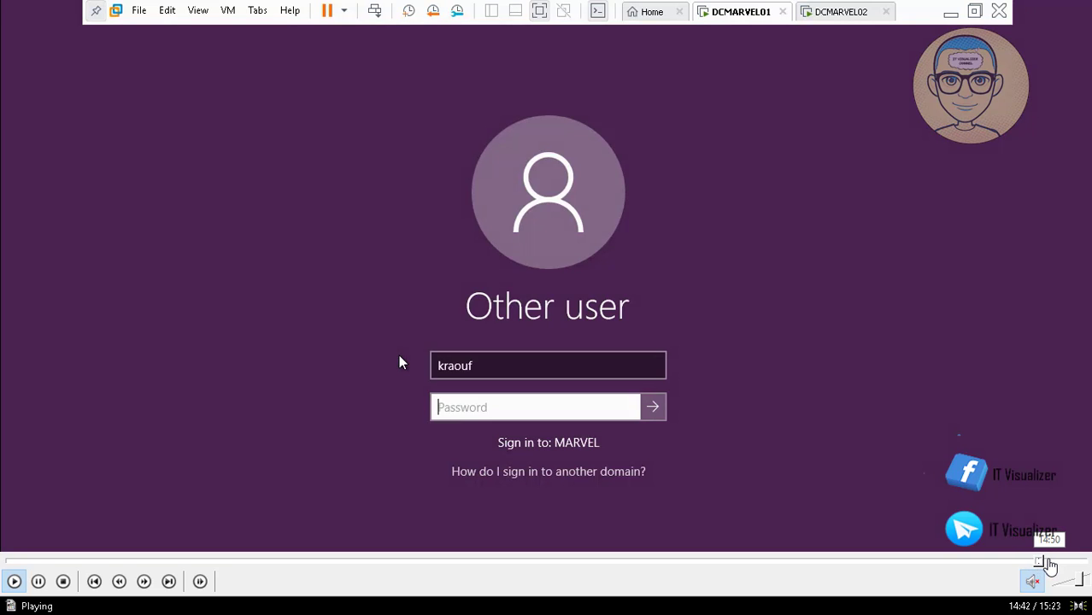
pyautogui.click(1047, 562)
pyautogui.click(1055, 563)
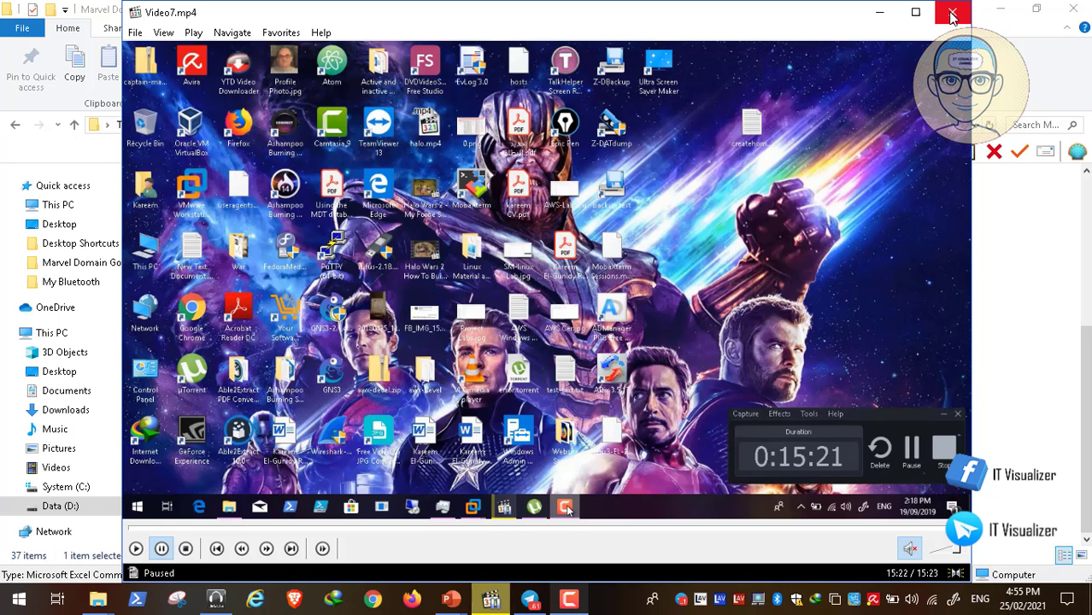
# Close the video player and open D:\Windows 2019 AD\Video9 in File Explorer.
pyautogui.click(952, 15)
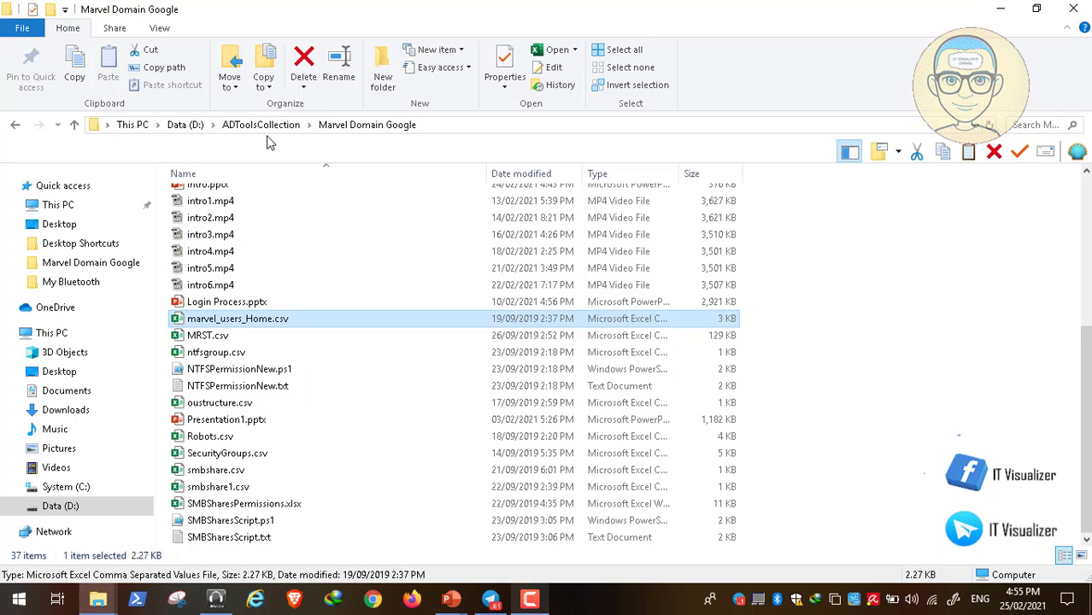
pyautogui.click(192, 125)
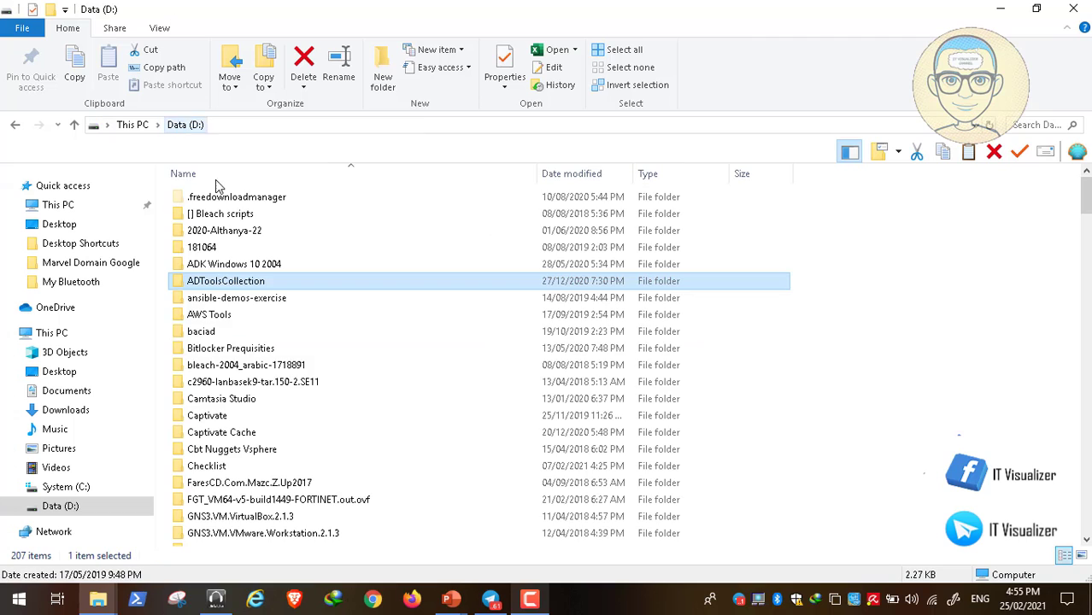
pyautogui.click(229, 372)
pyautogui.press('w')
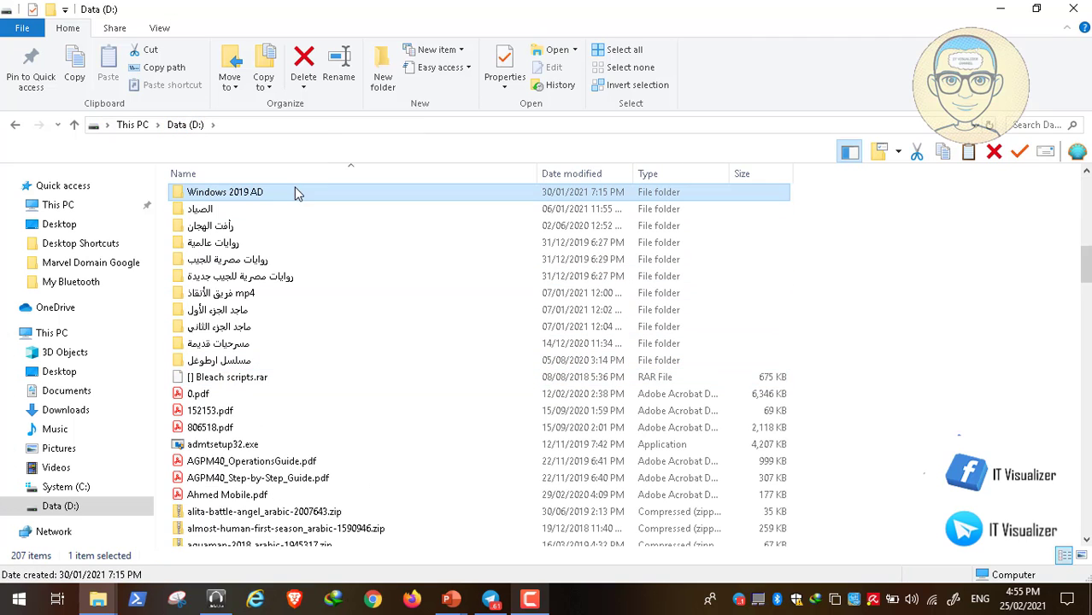
pyautogui.doubleClick(265, 193)
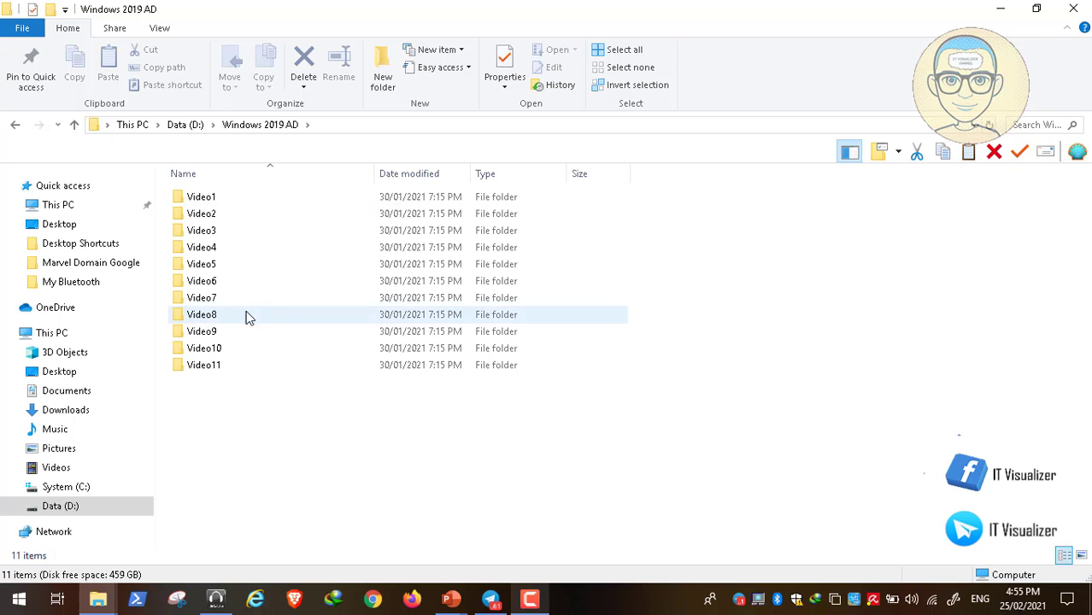
pyautogui.click(224, 335)
pyautogui.click(224, 337)
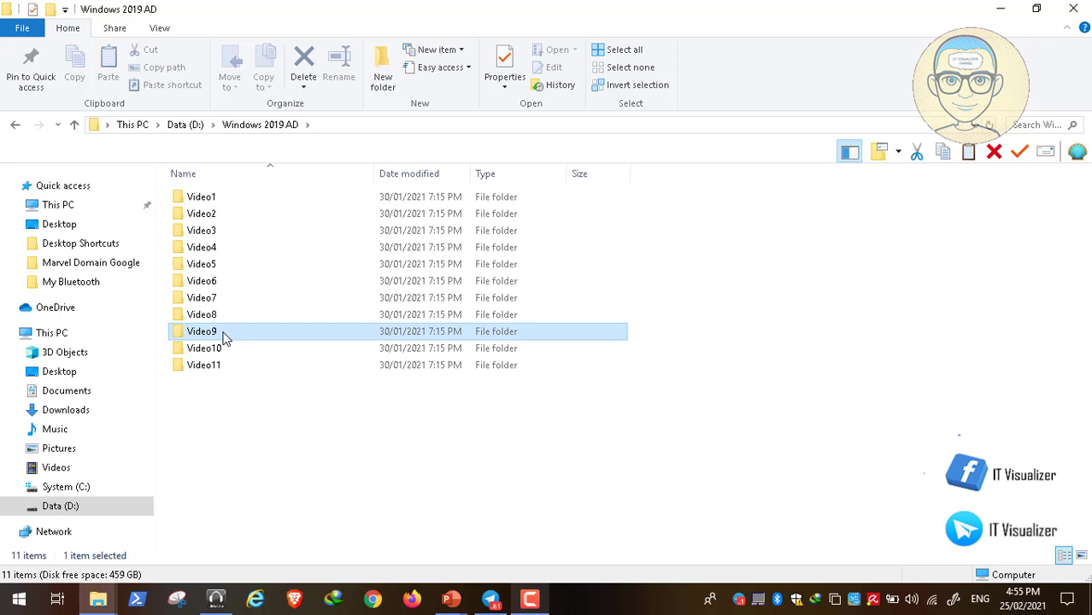
pyautogui.doubleClick(215, 338)
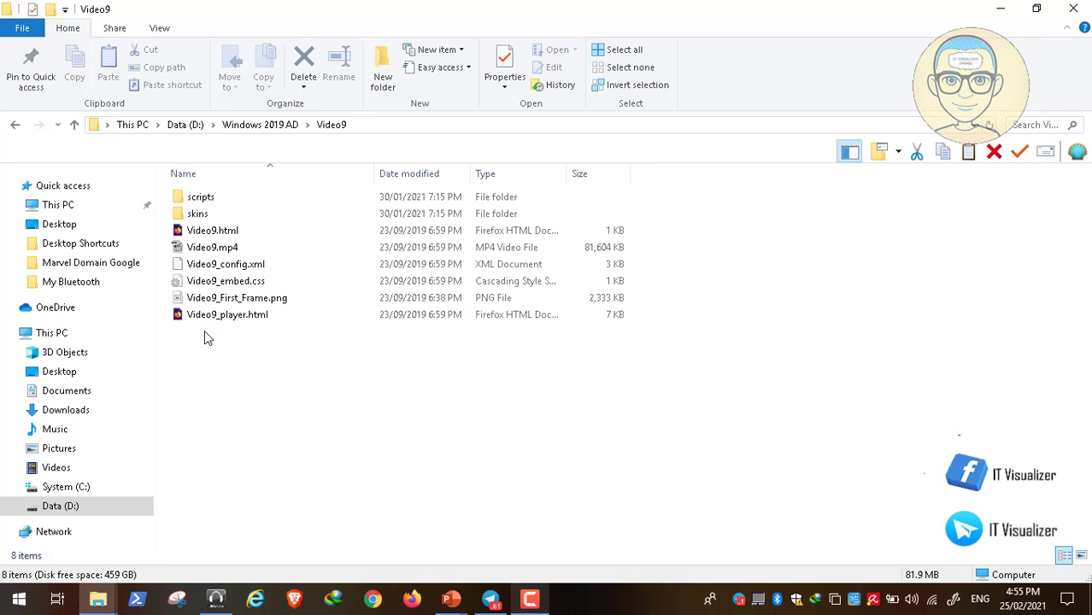
# Minimize Explorer and return to the PowerPoint slideshow.
pyautogui.click(1000, 8)
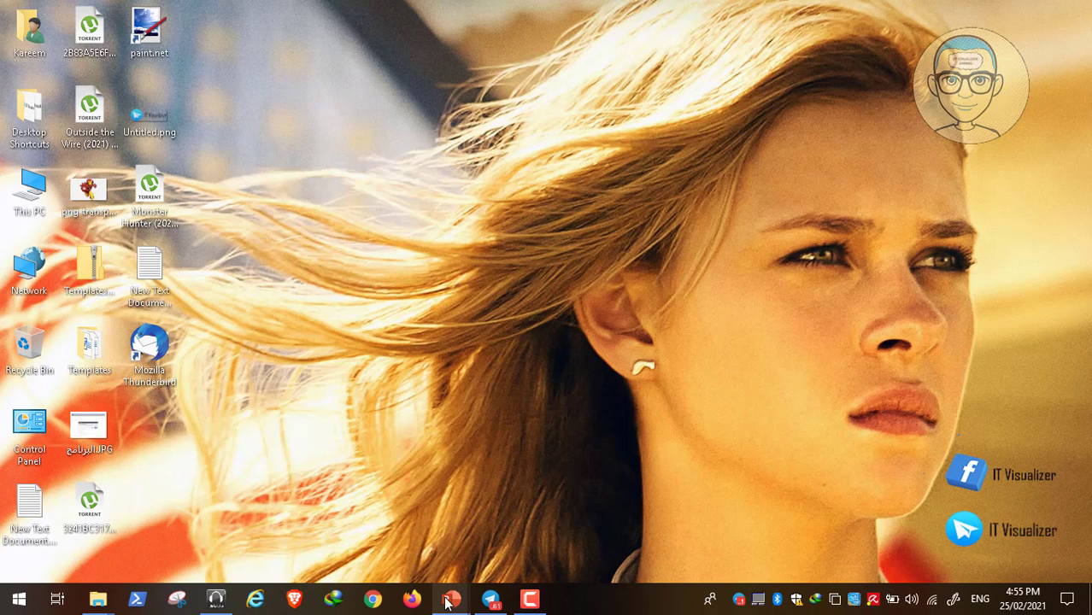
pyautogui.moveTo(448, 603)
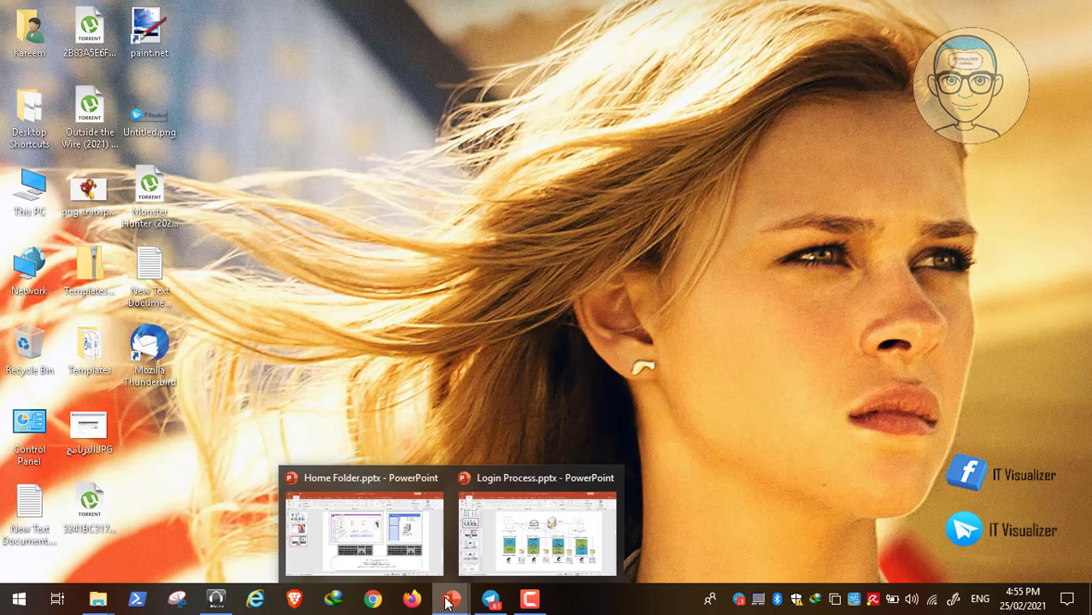
pyautogui.click(531, 600)
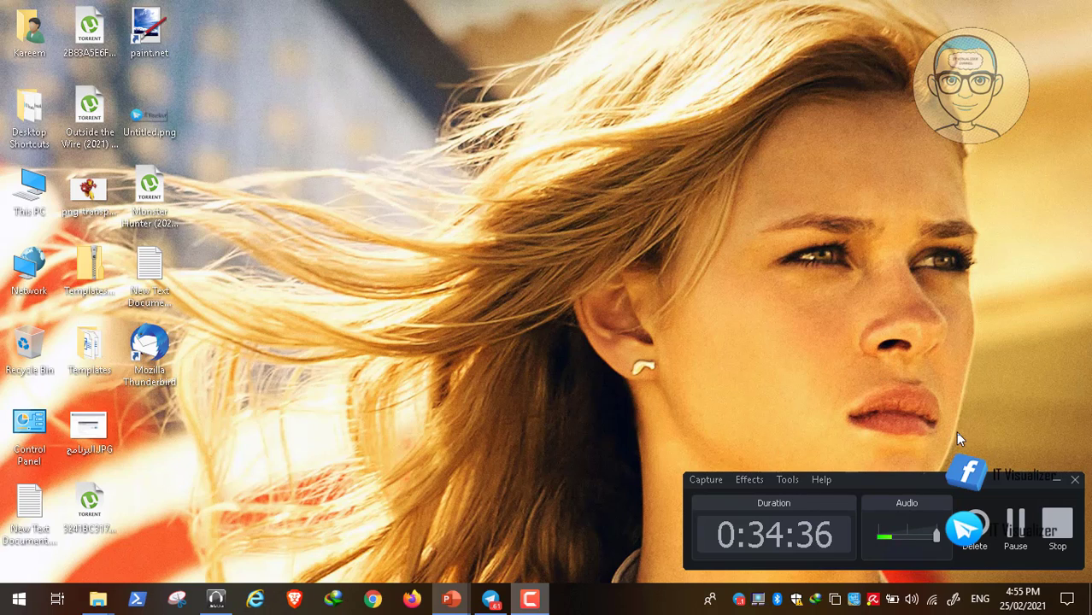
pyautogui.click(1017, 523)
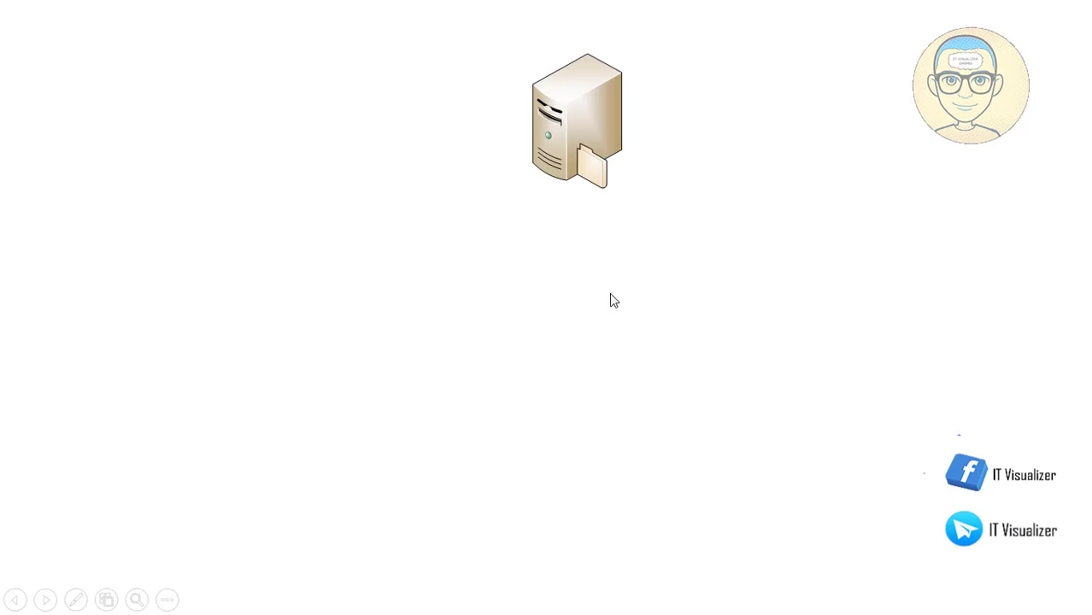
# Reveal the File Server label, its hard disk, and the IT and HR folders.
pyautogui.click(612, 172)
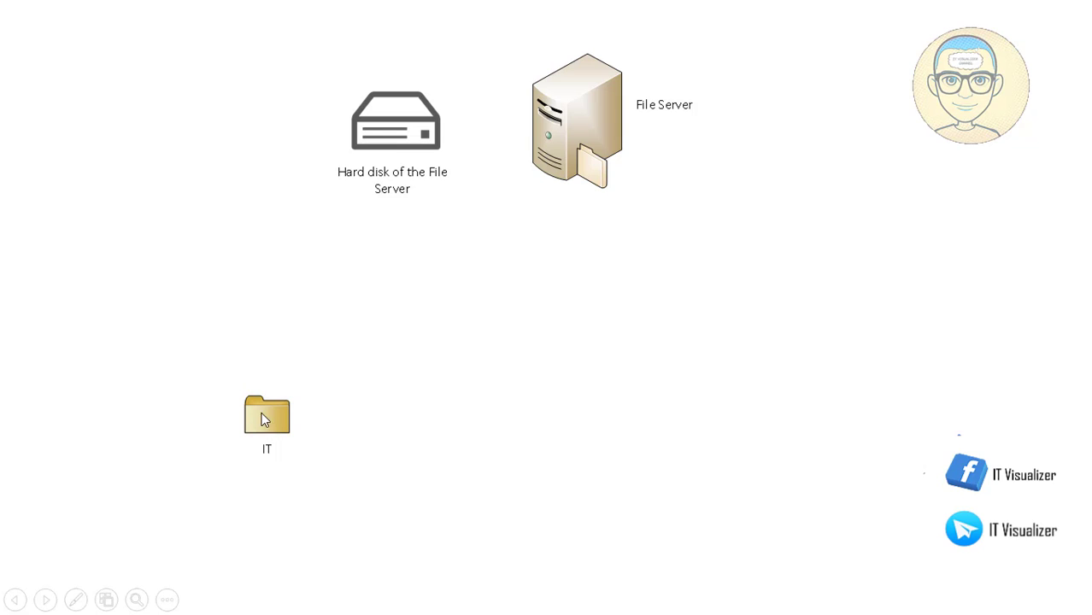
pyautogui.click(362, 337)
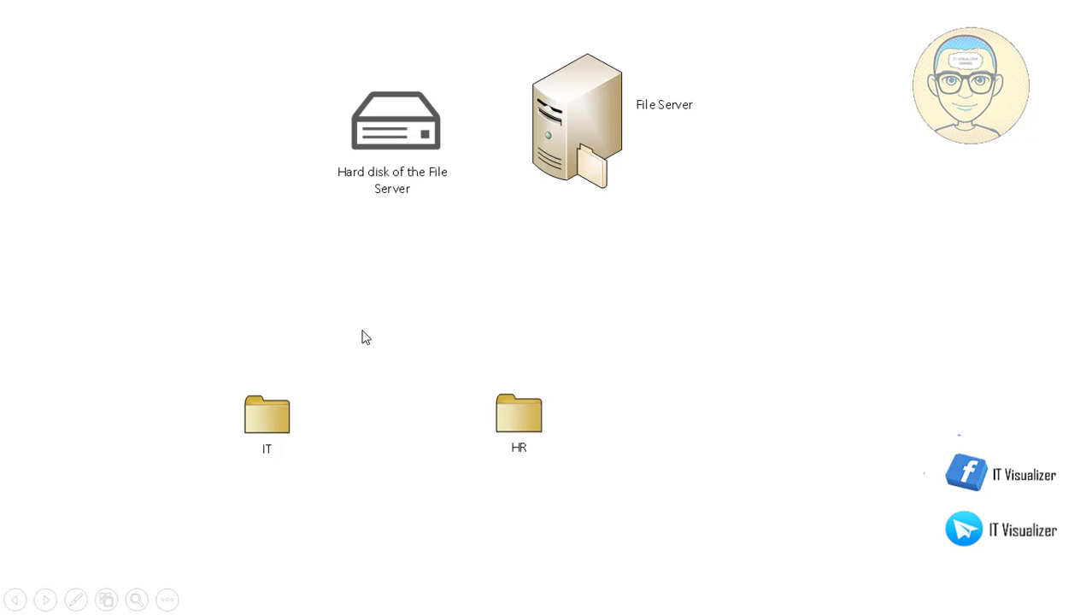
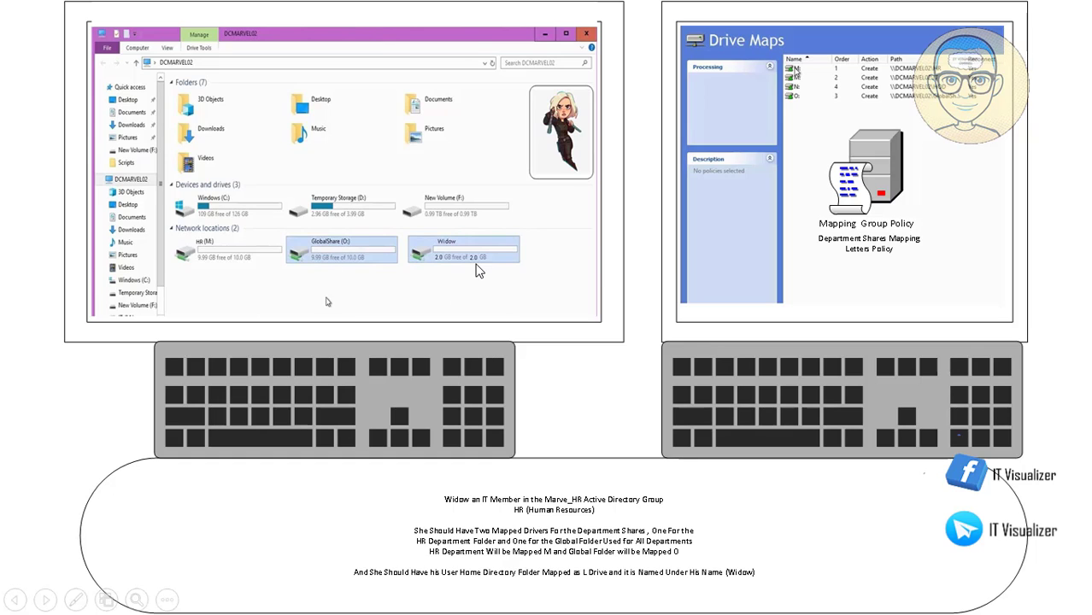
# Advance the slideshow past the drive-mapping results slide.
pyautogui.click(445, 287)
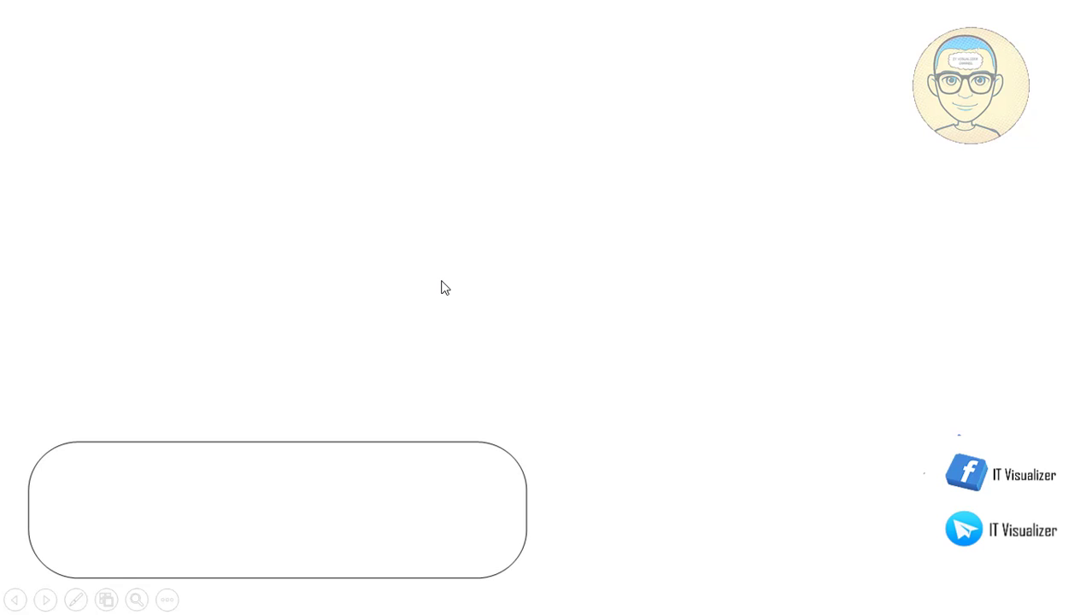
# Exit the slideshow, go to slide 5's permissions diagram and select its IT folder.
pyautogui.press('Escape')
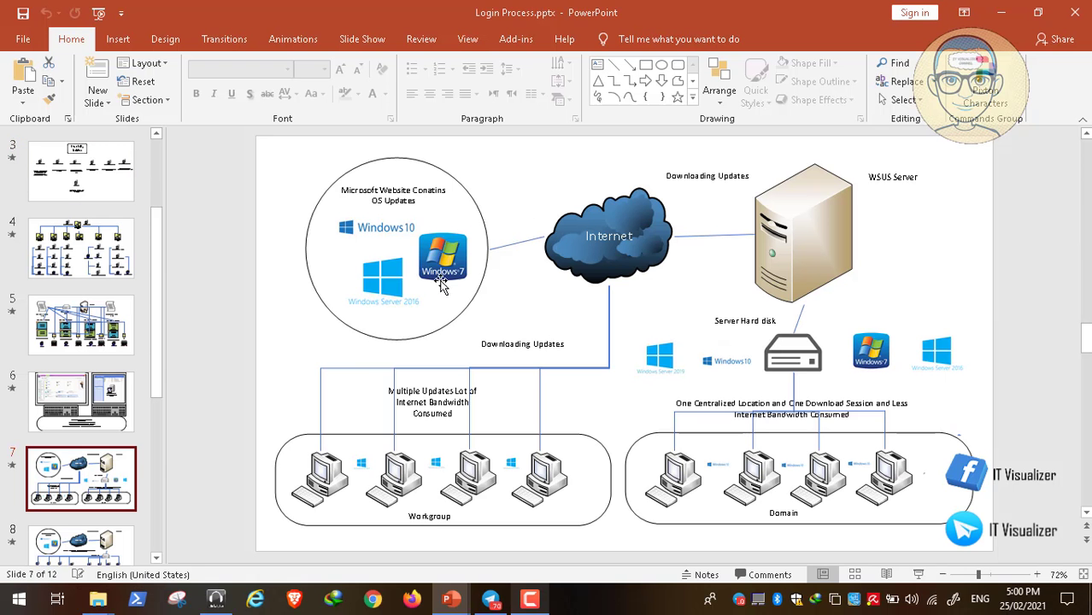
pyautogui.click(73, 325)
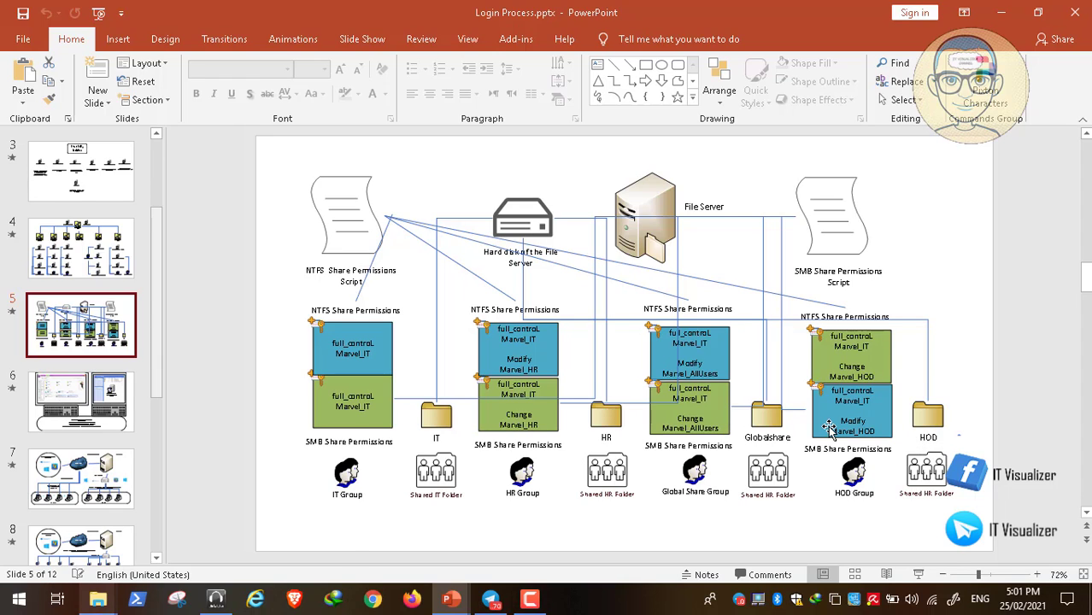
pyautogui.click(447, 417)
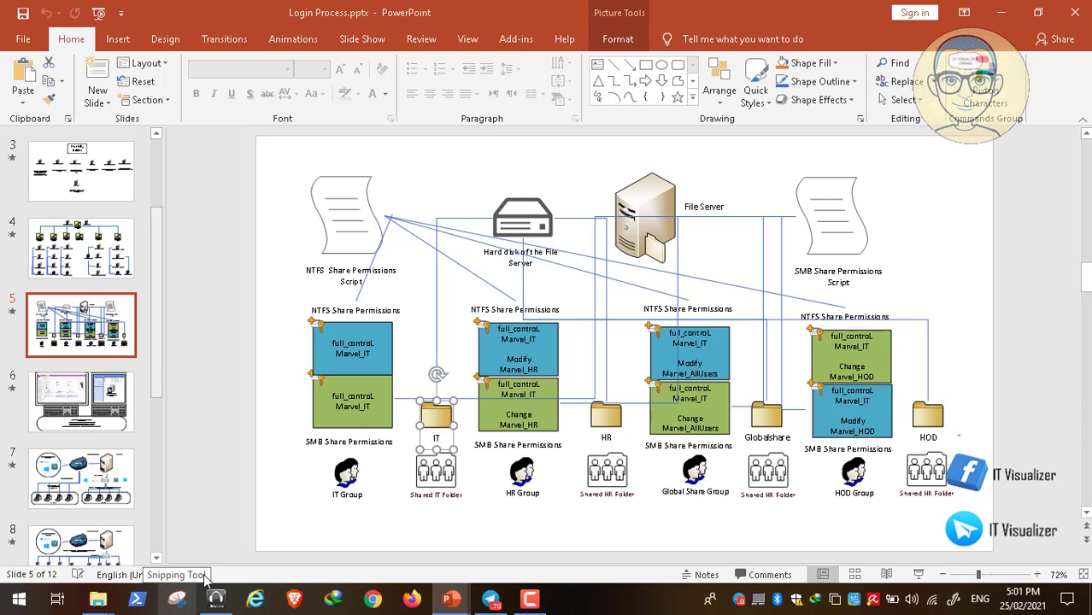
# Open CreateFoldersscript.ps1 in PowerShell ISE from the Marvel Domain Google folder, then minimize it.
pyautogui.moveTo(99, 598)
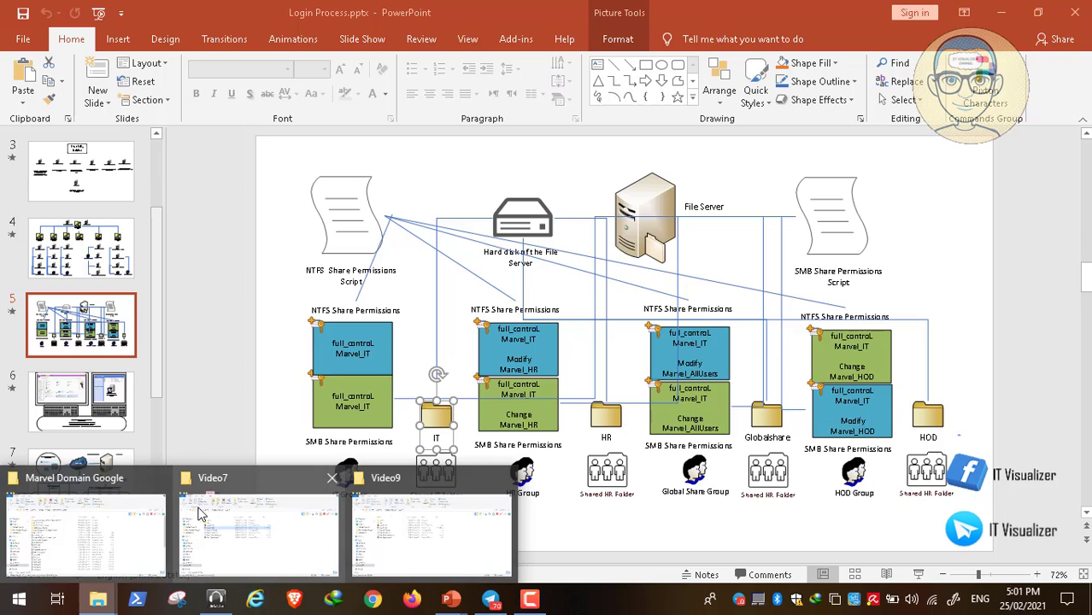
pyautogui.click(112, 525)
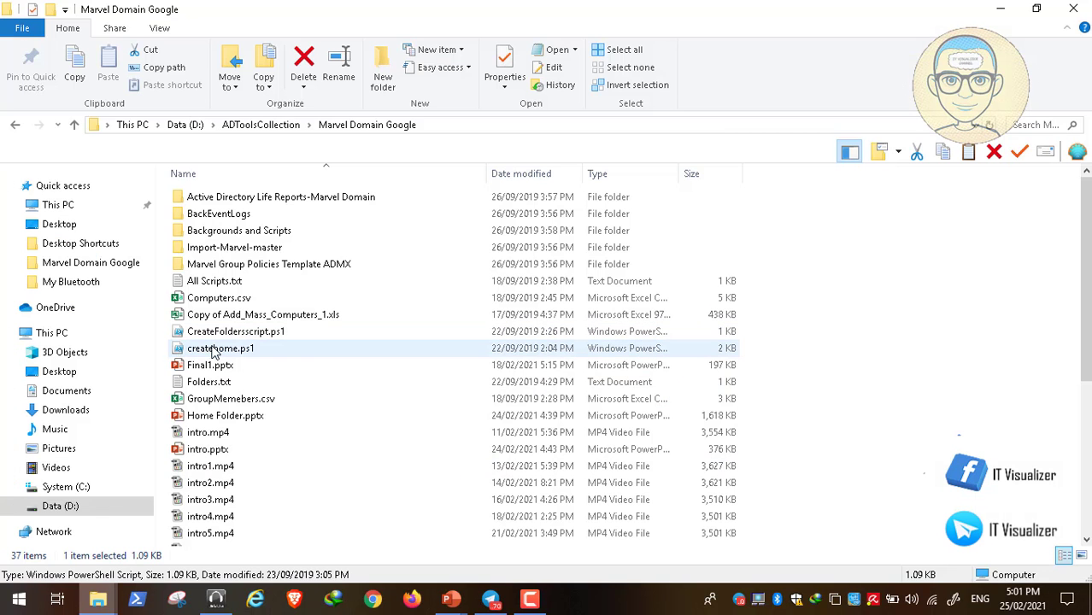
pyautogui.rightClick(260, 333)
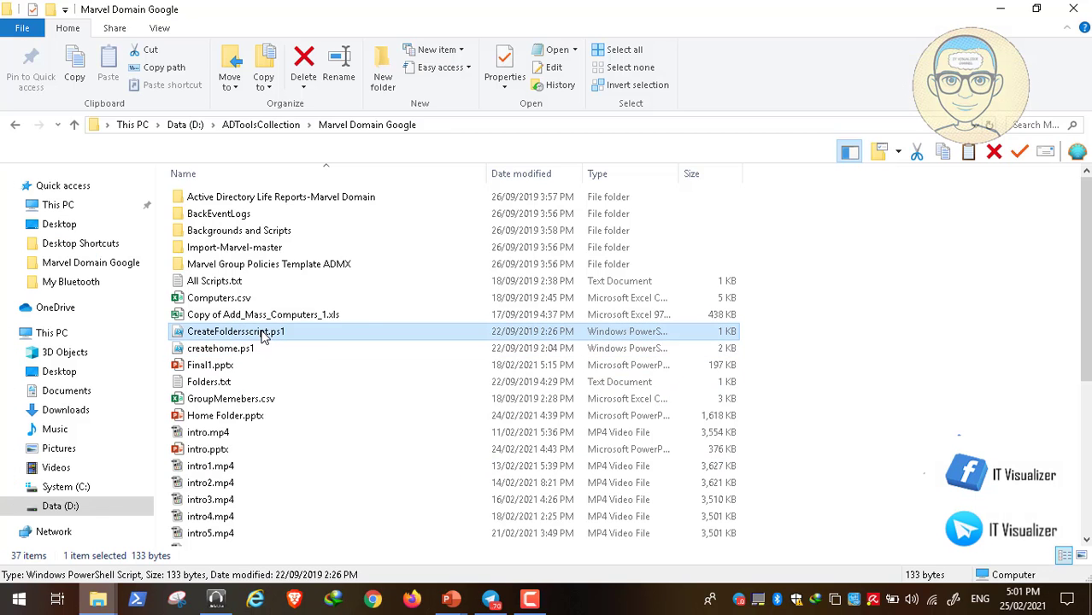
pyautogui.click(318, 251)
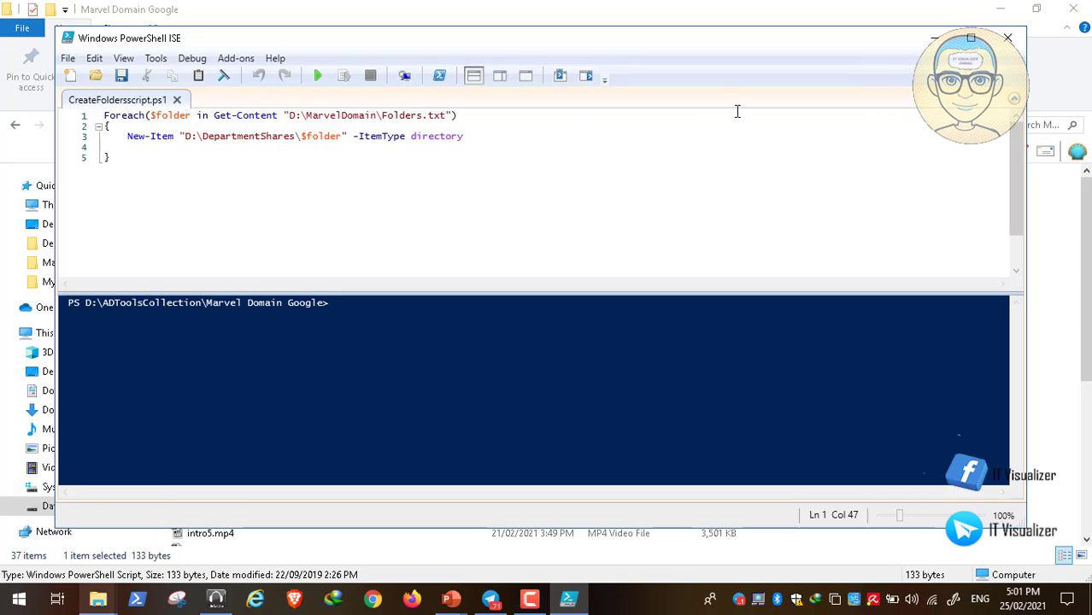
pyautogui.click(935, 38)
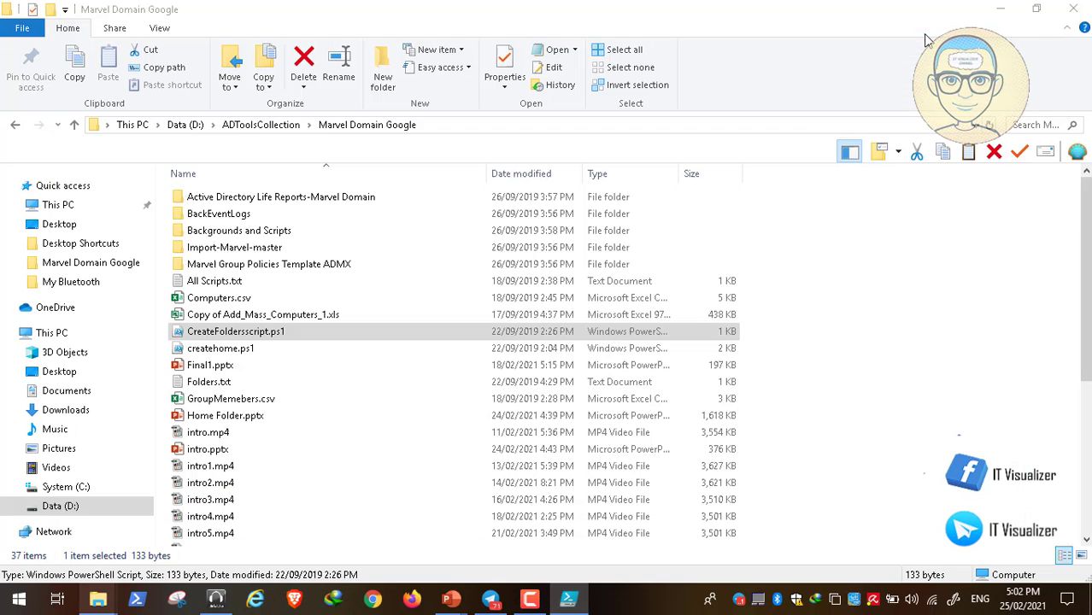
# View the HOD, IT, HR and GlobalShare names in Folders.txt, then close Notepad.
pyautogui.click(216, 384)
pyautogui.doubleClick(215, 384)
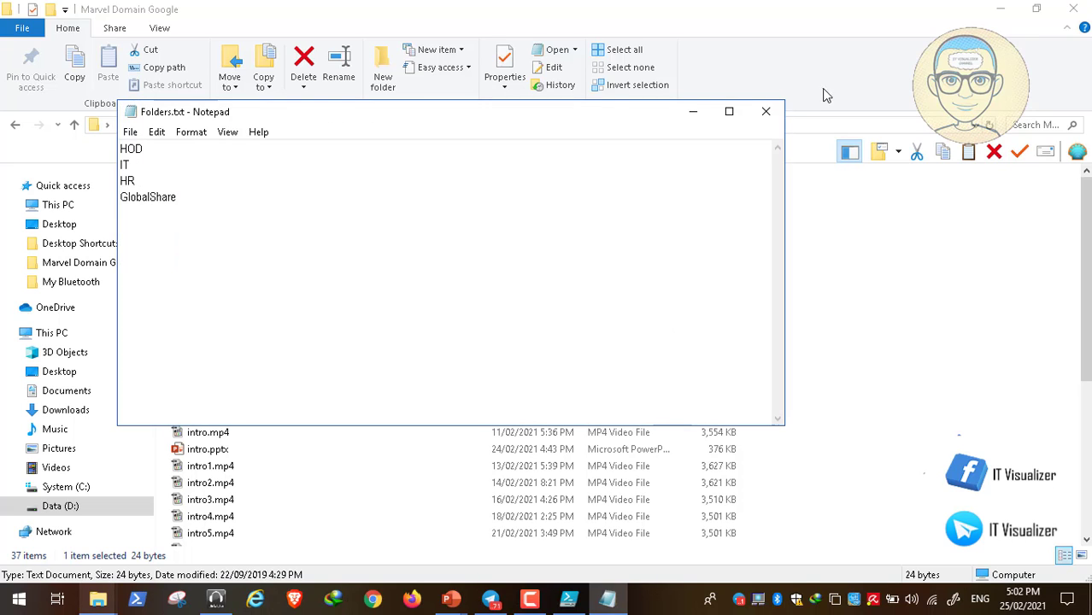
pyautogui.click(766, 111)
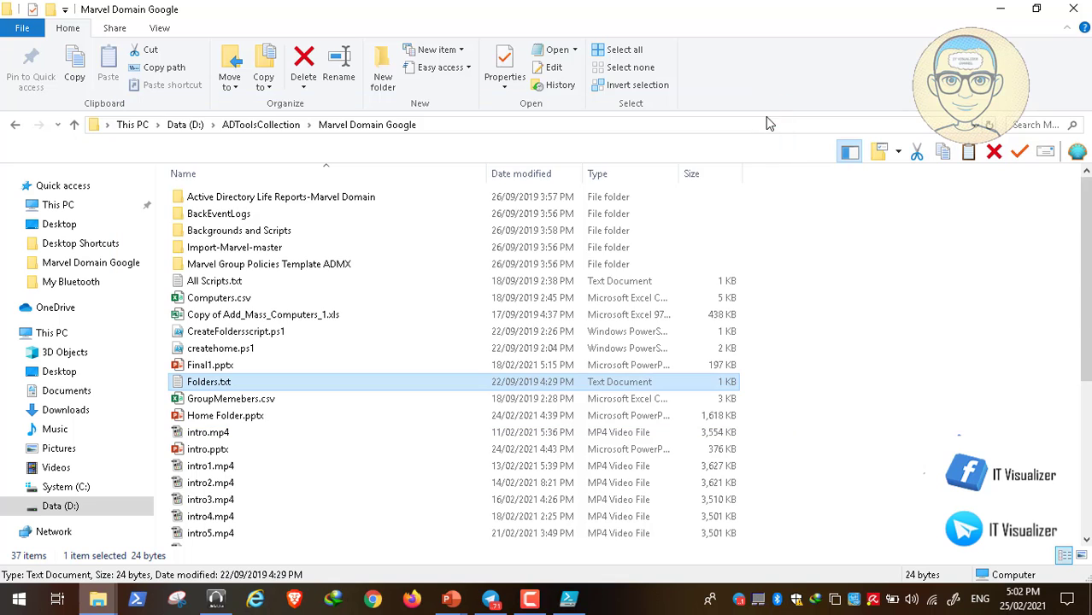
pyautogui.click(451, 600)
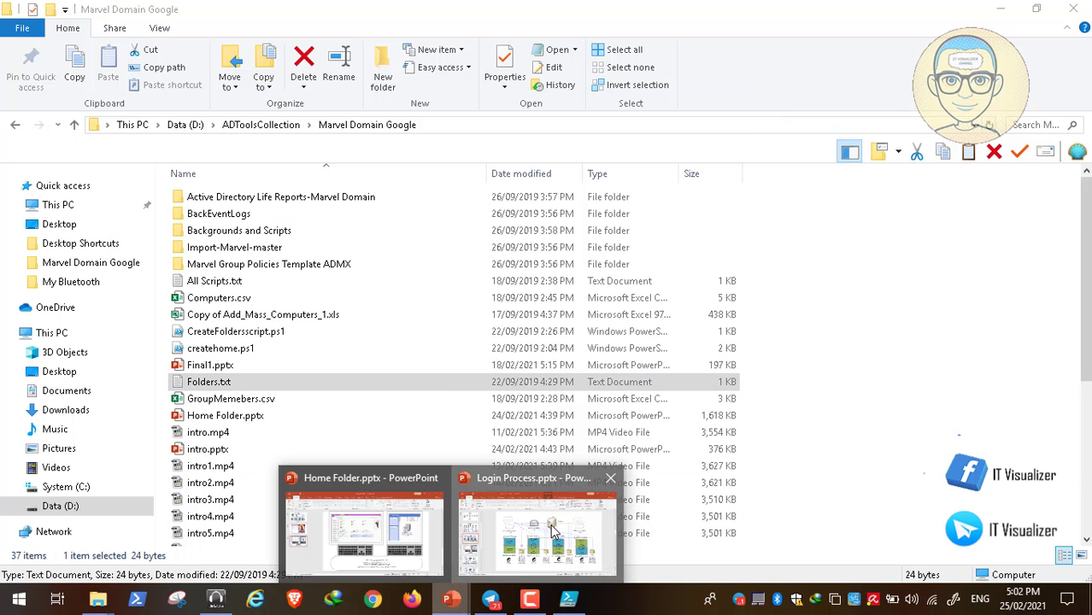
# Highlight the SMB Share Permissions Script shape on slide 5, then minimize PowerPoint.
pyautogui.click(552, 532)
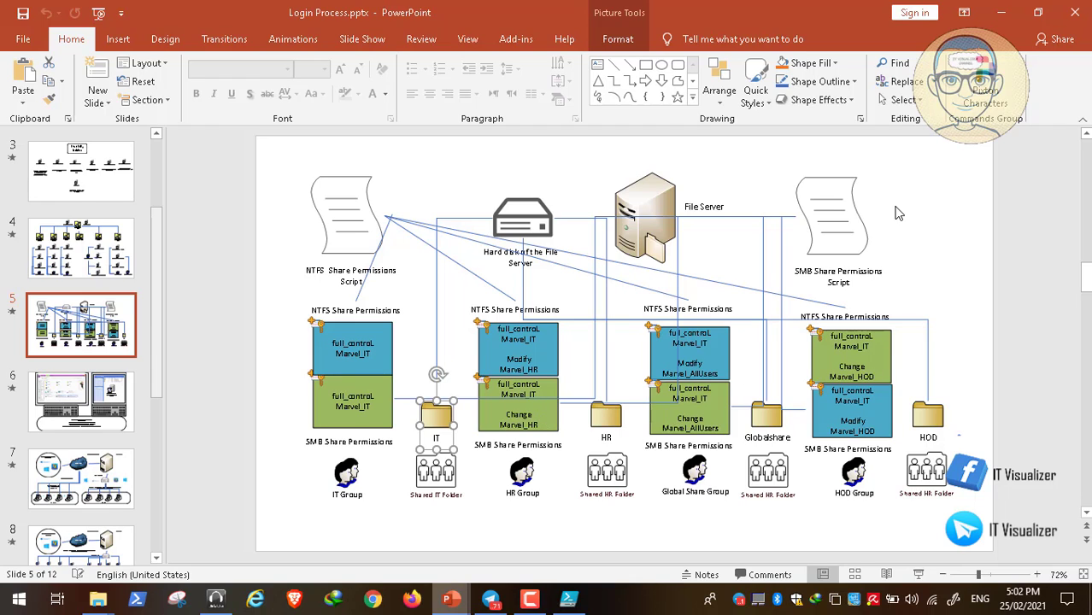
pyautogui.click(835, 215)
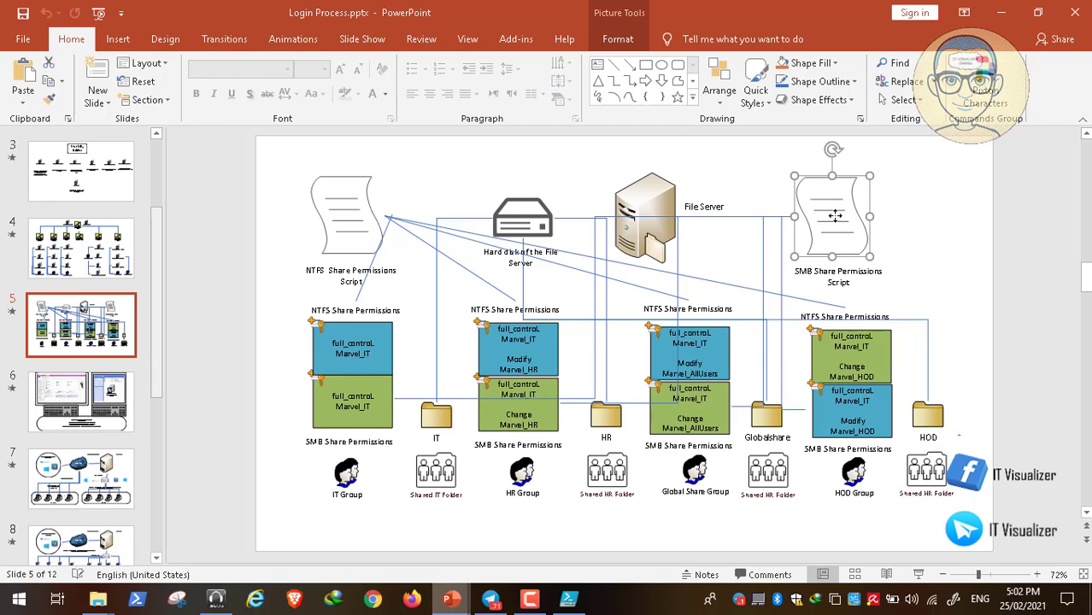
pyautogui.click(1001, 21)
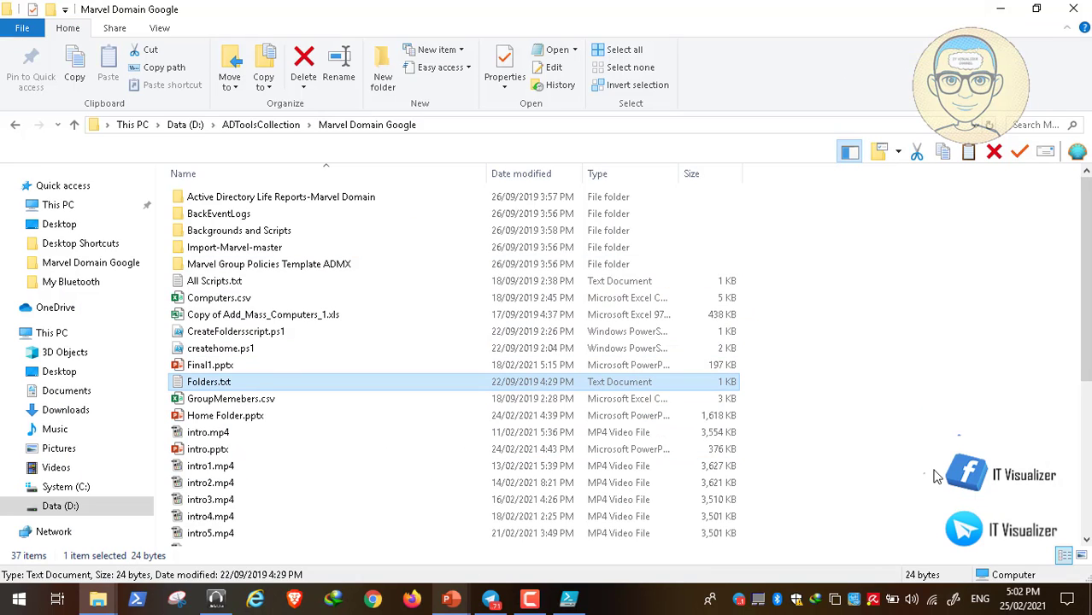
# Open SMBSharesScript.ps1 in PowerShell ISE to show its HOD, IT, HR and GlobalShare share commands.
pyautogui.click(1084, 513)
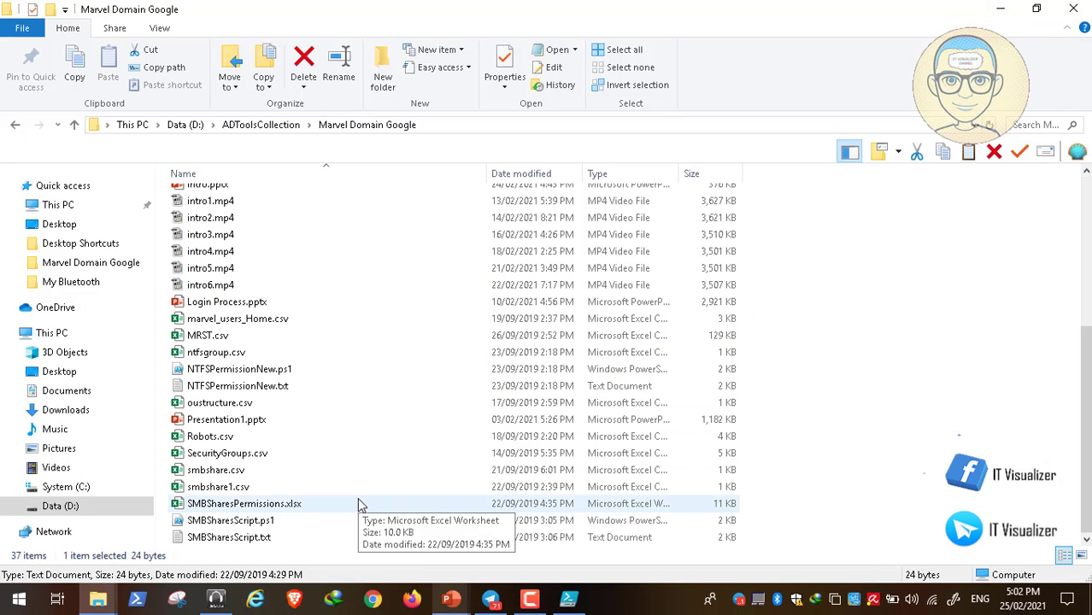
pyautogui.click(246, 523)
pyautogui.rightClick(246, 525)
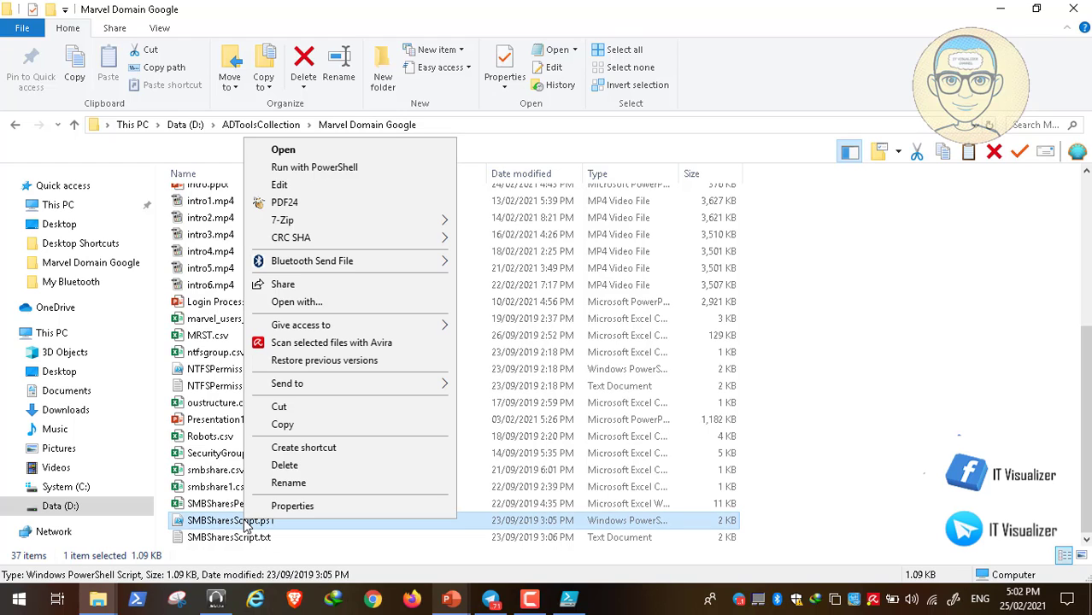
pyautogui.click(317, 189)
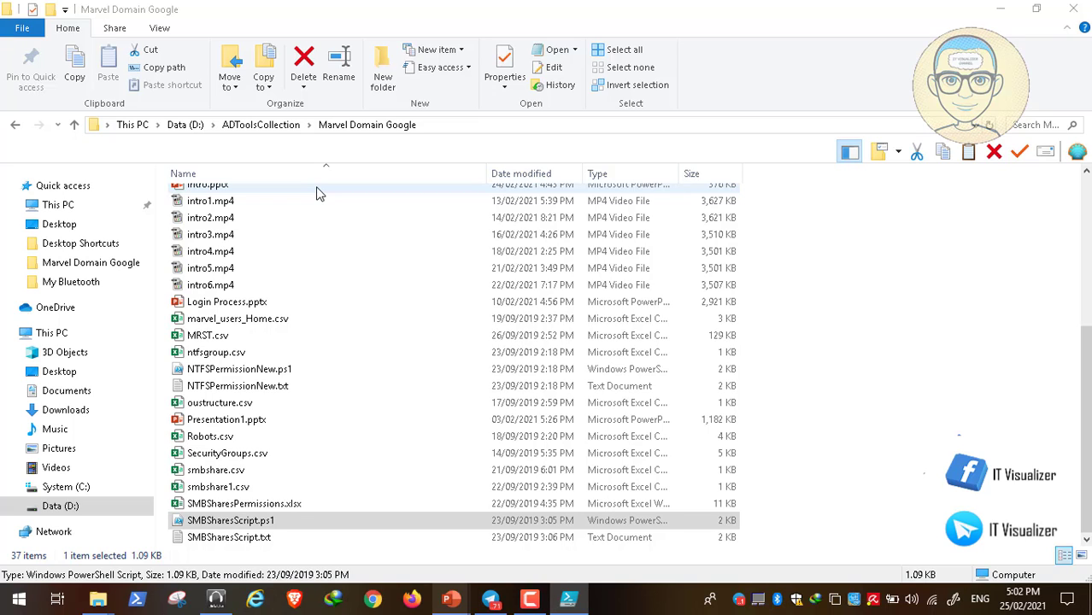
pyautogui.click(571, 603)
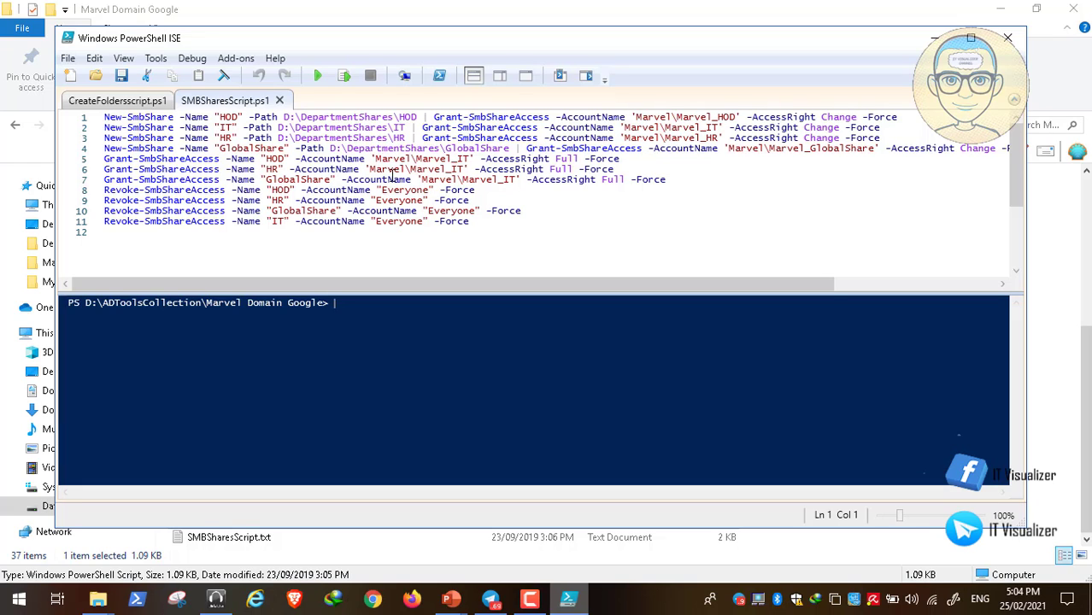
# In the Login Process diagram, highlight the IT, HR, Globalshare and HOD folders and their shared-folder icons.
pyautogui.click(450, 600)
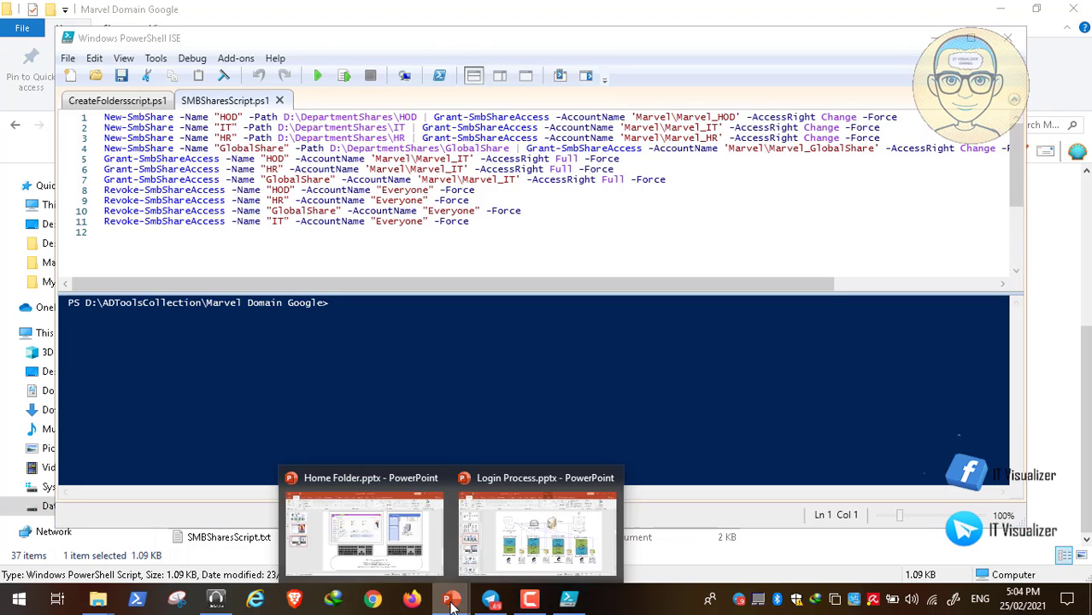
pyautogui.click(550, 523)
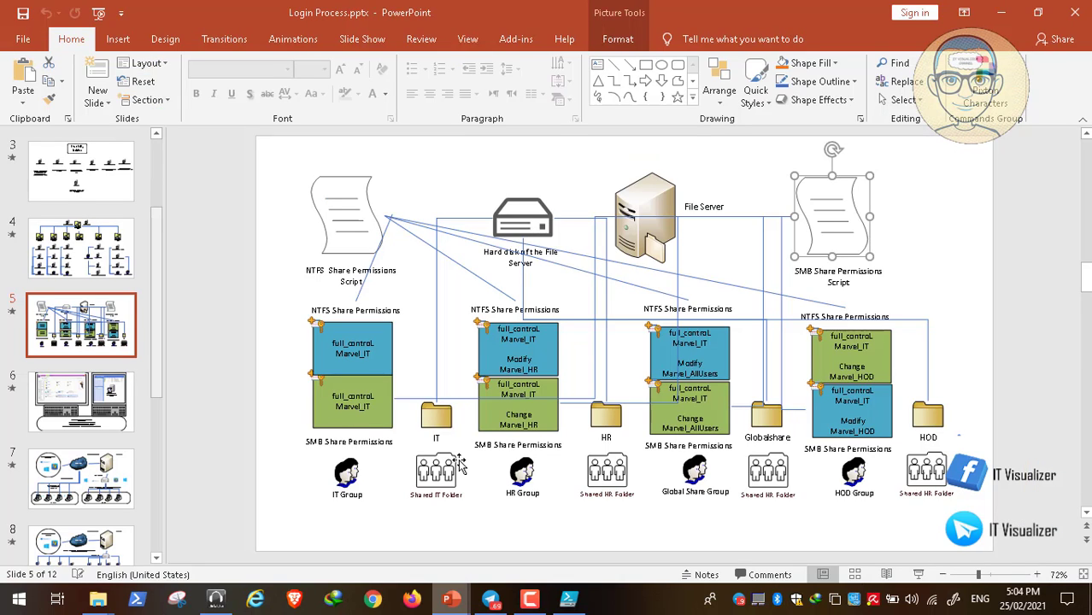
pyautogui.click(441, 427)
pyautogui.click(608, 419)
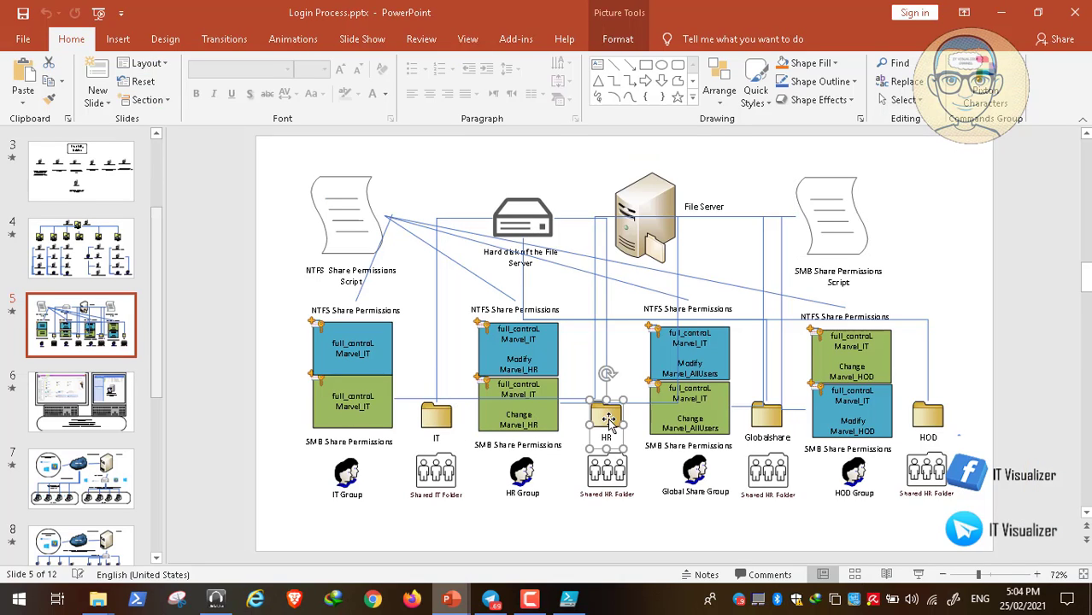
pyautogui.click(774, 419)
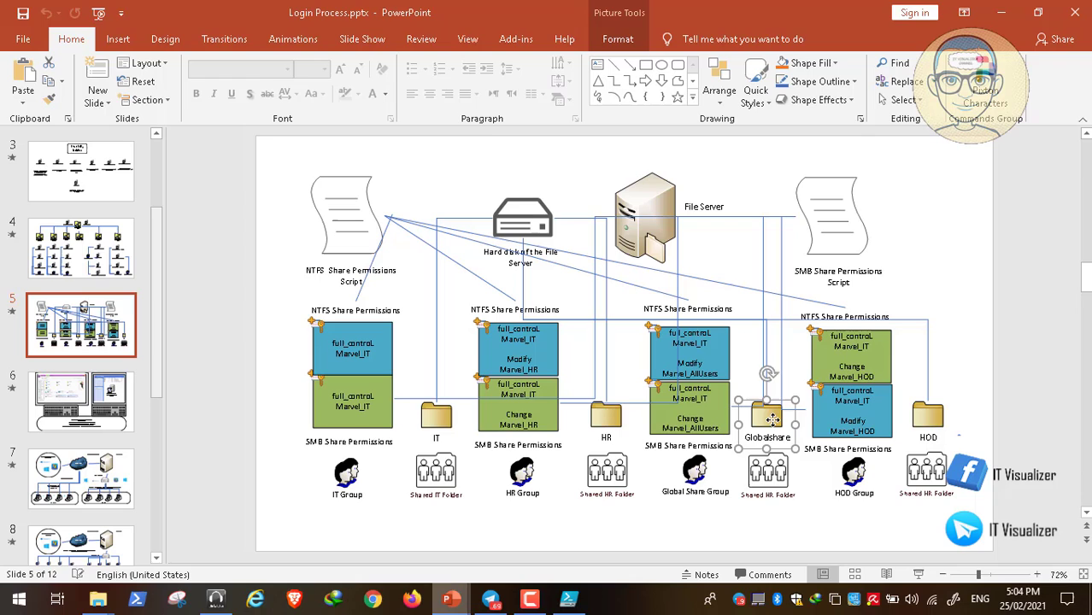
pyautogui.click(939, 430)
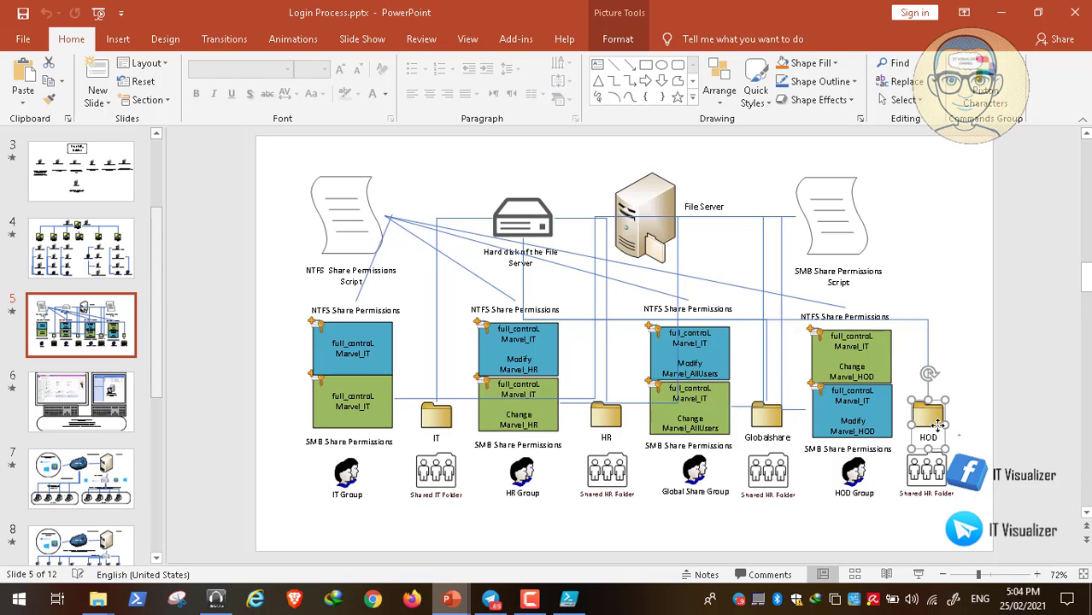
pyautogui.click(450, 480)
pyautogui.click(609, 477)
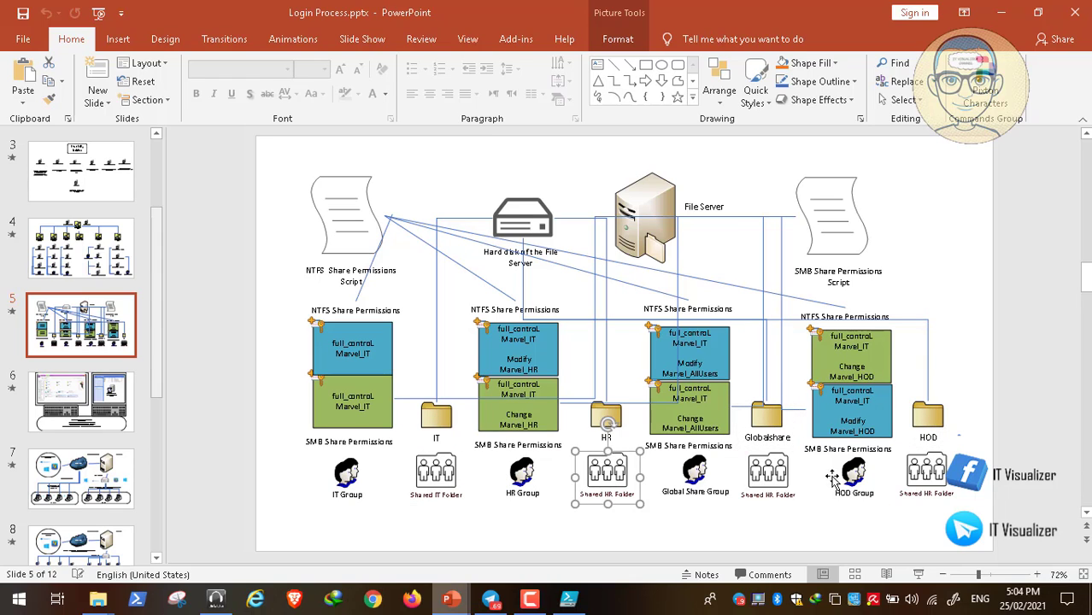
pyautogui.click(779, 481)
pyautogui.click(932, 480)
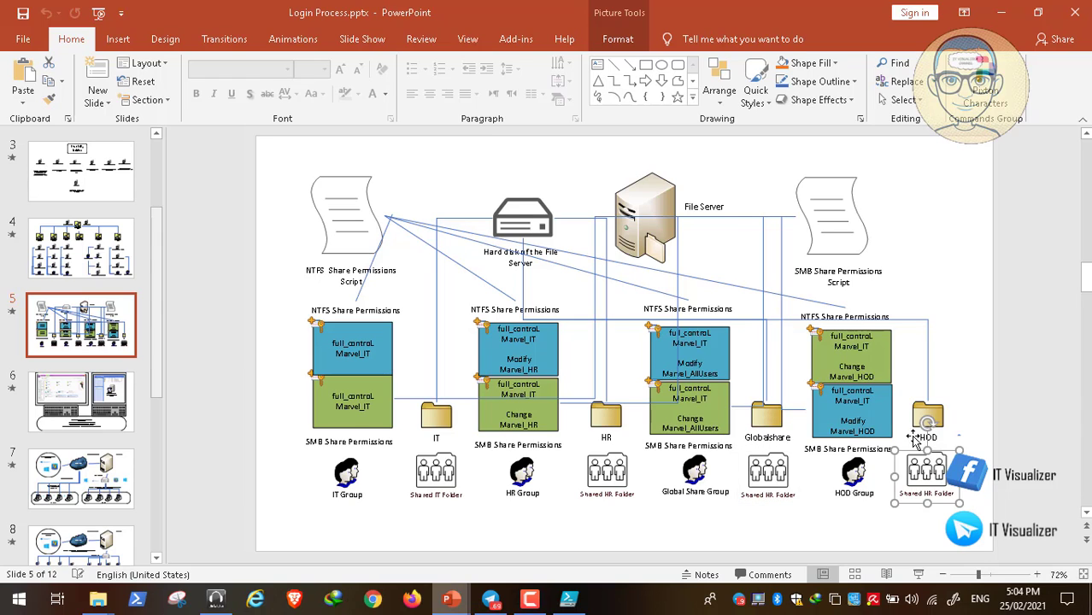
# Highlight the HOD, Change Marvel_AllUsers, HR and IT full_control permission boxes and the SMB script shape.
pyautogui.click(865, 354)
pyautogui.click(703, 412)
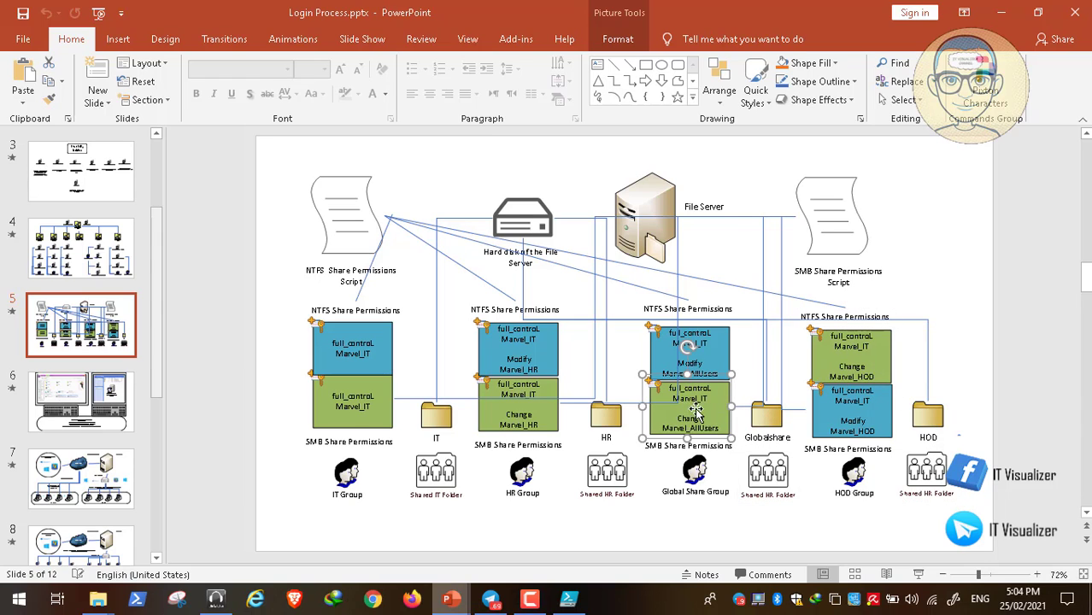
pyautogui.click(539, 410)
pyautogui.click(365, 409)
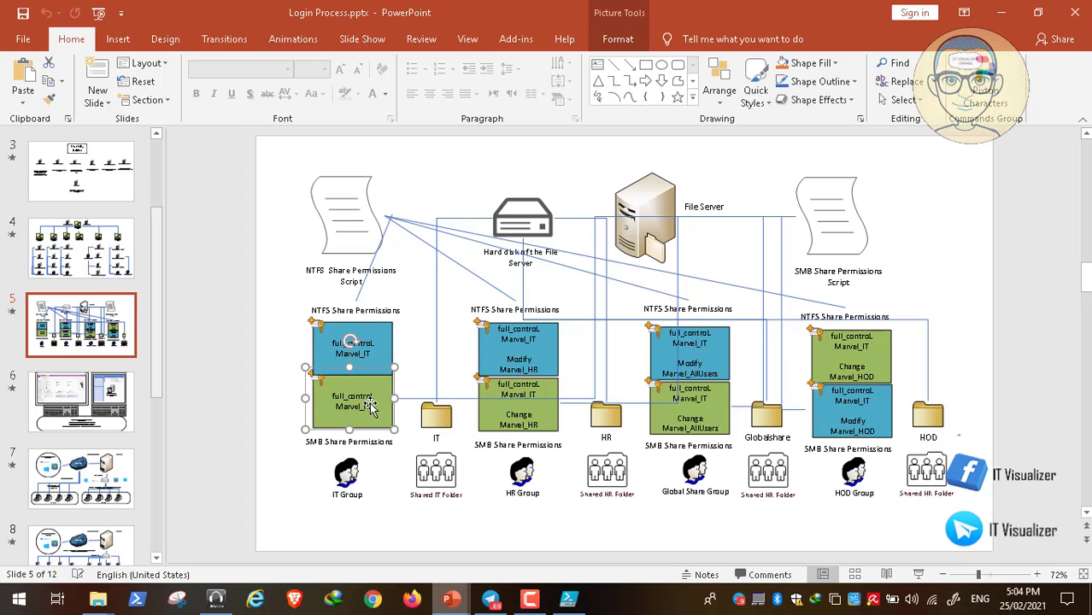
pyautogui.click(823, 214)
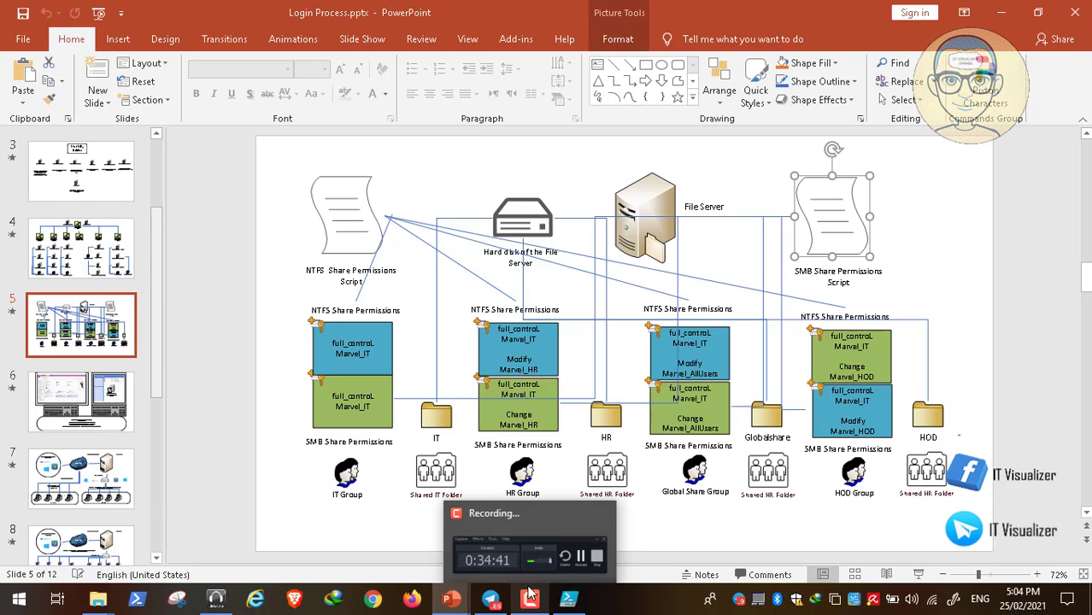
# Point out the NTFS script shape, then bring up NTFSPermissionNew.ps1's options in the Marvel Domain Google folder.
pyautogui.click(573, 603)
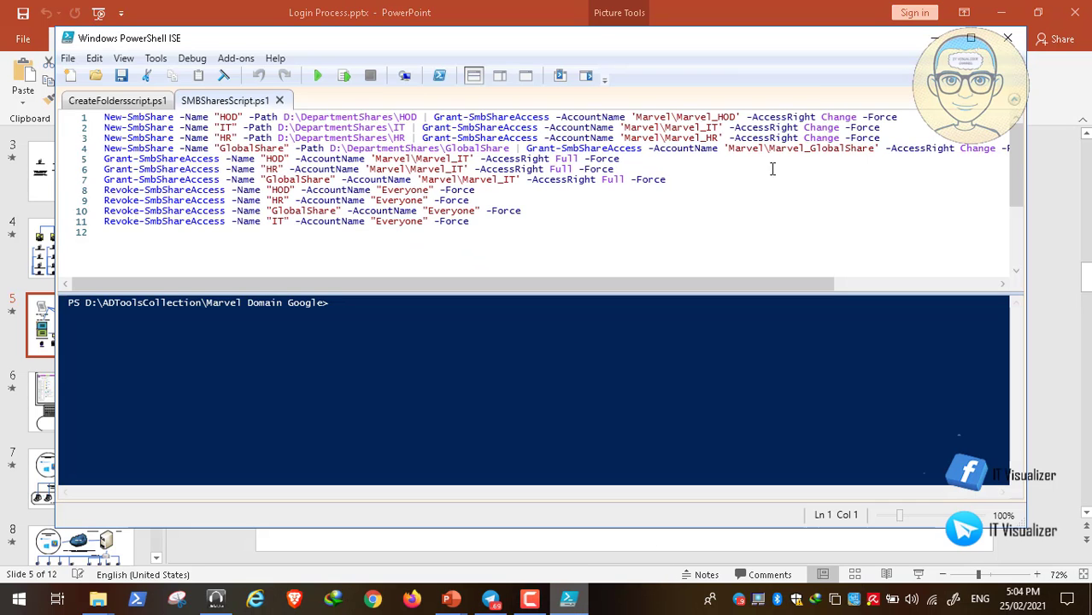
pyautogui.click(937, 40)
pyautogui.click(341, 215)
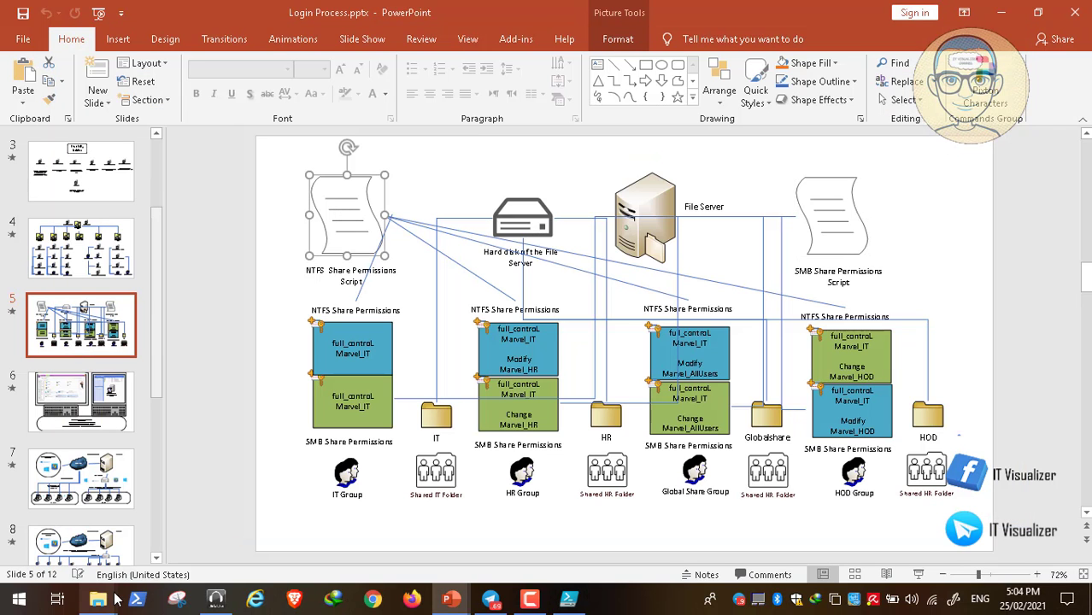
pyautogui.moveTo(98, 603)
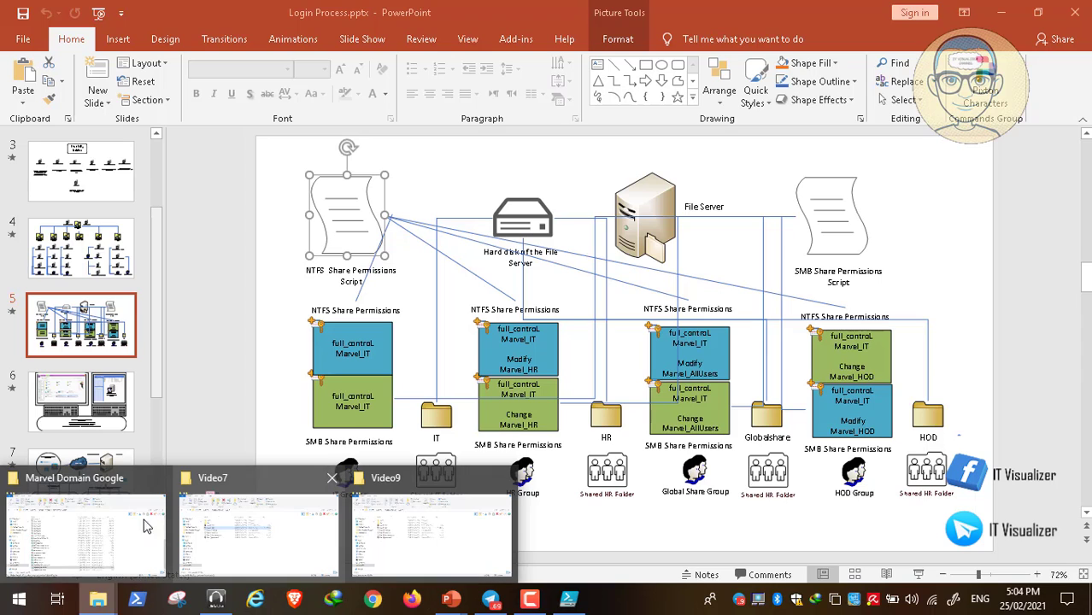
pyautogui.click(101, 533)
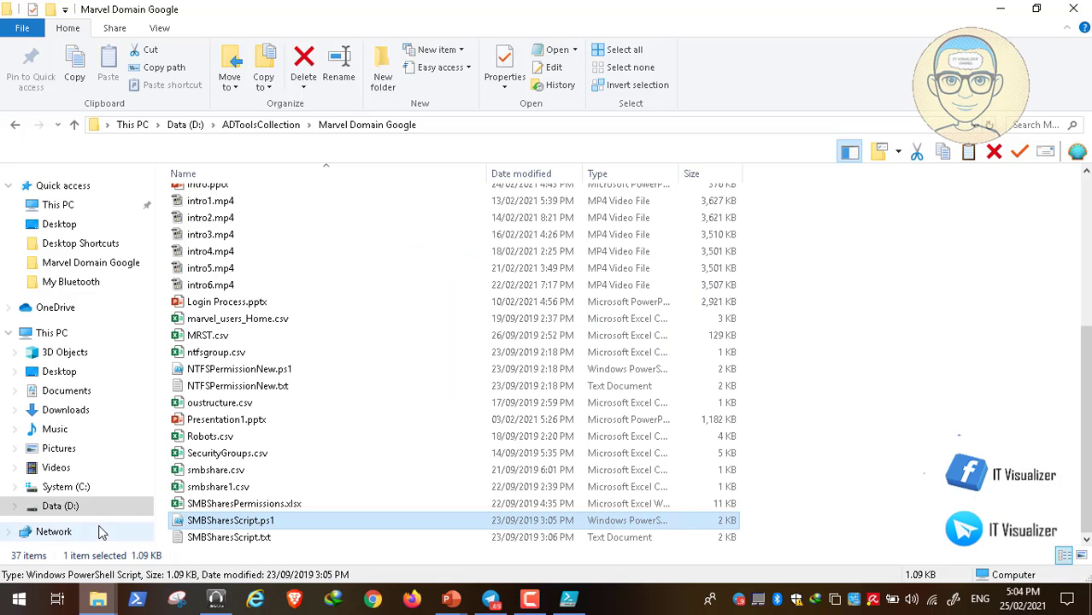
pyautogui.rightClick(249, 372)
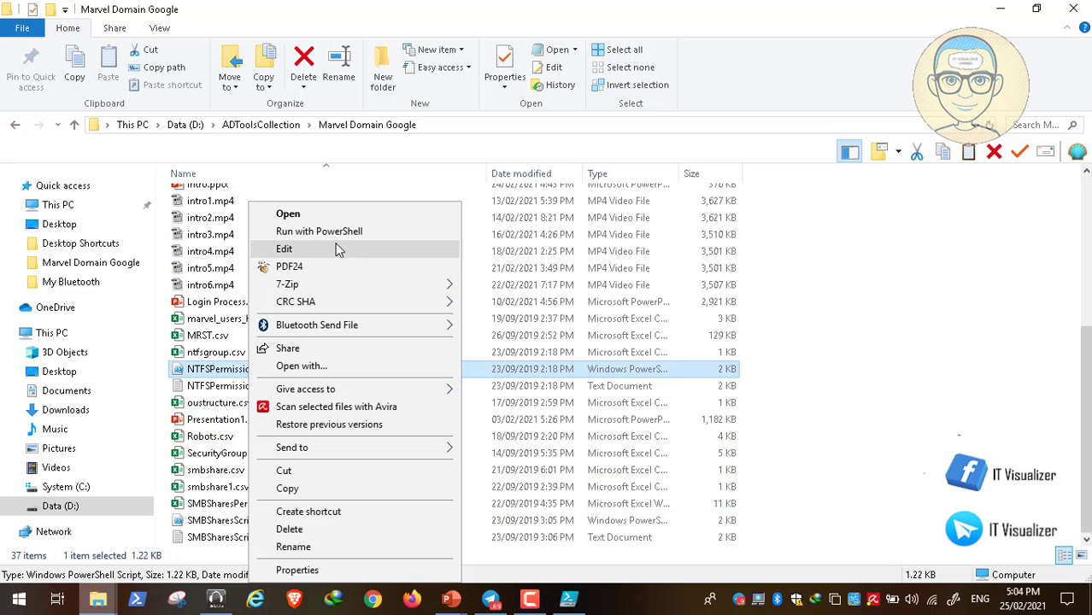
# Open NTFSPermissionNew.ps1 in PowerShell ISE for review.
pyautogui.click(336, 250)
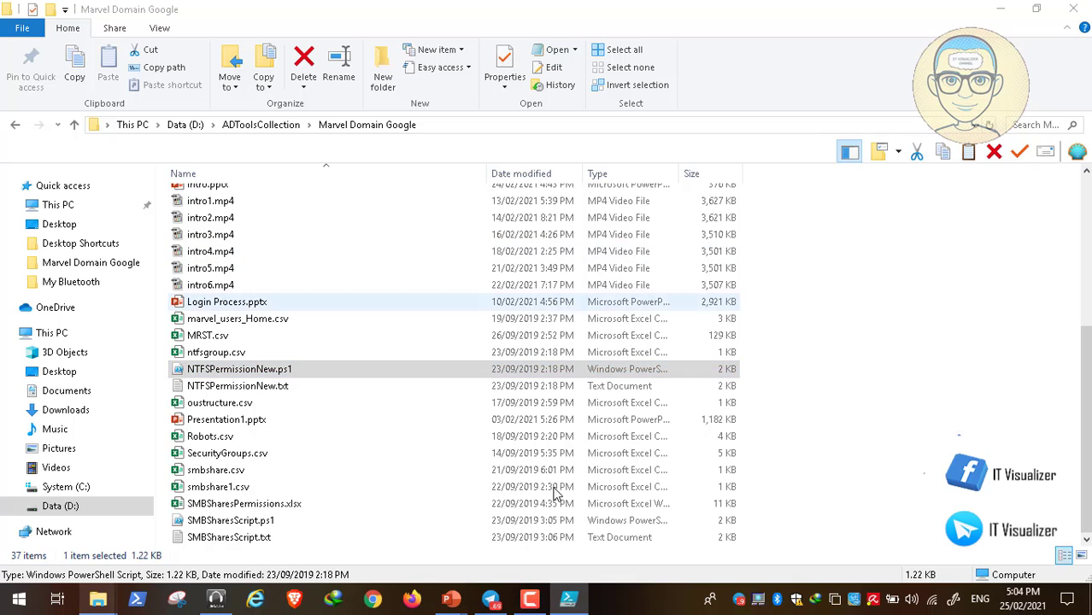
pyautogui.click(568, 603)
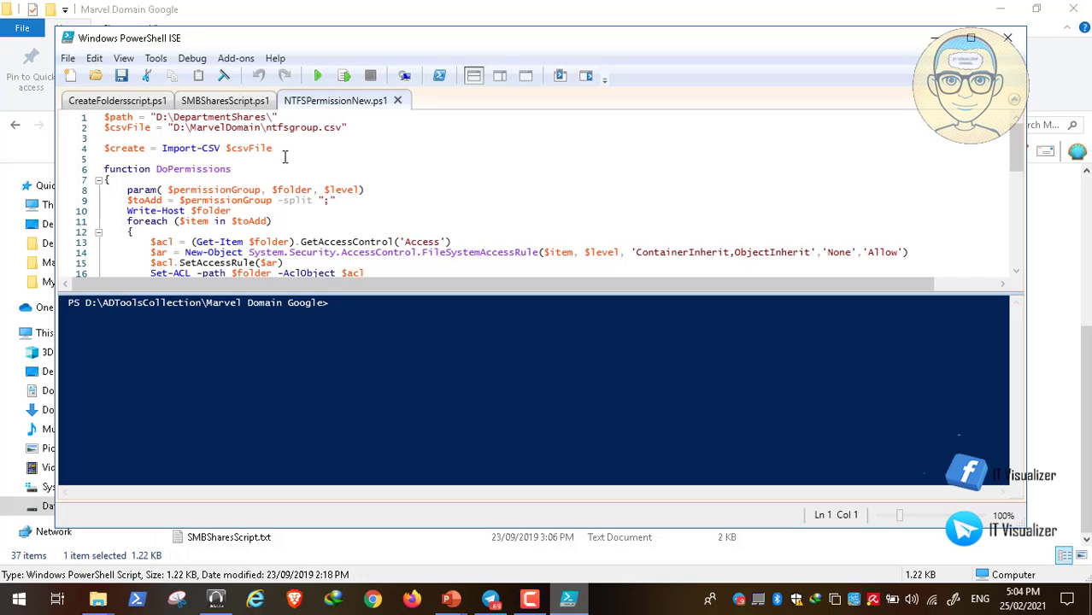
pyautogui.click(1016, 271)
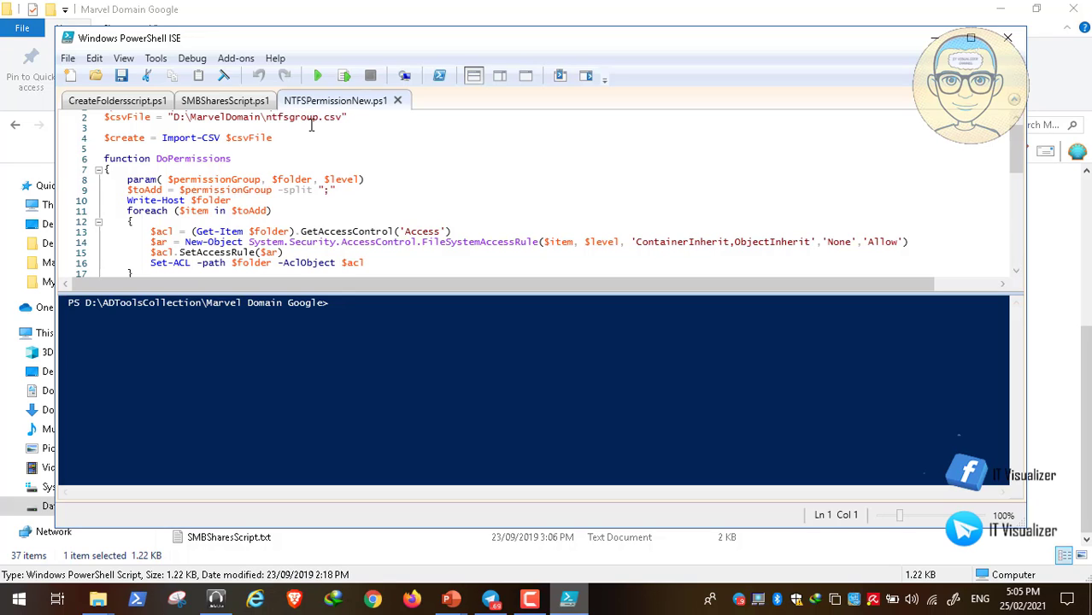
# Open ntfsgroup.csv in Excel from the Marvel Domain Google folder.
pyautogui.click(935, 38)
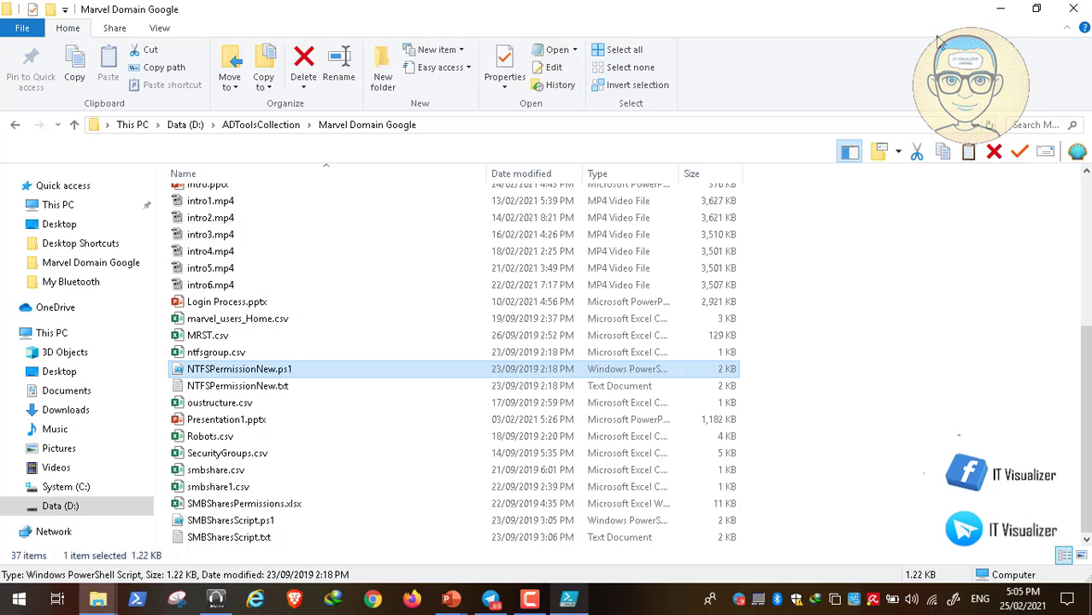
pyautogui.click(219, 358)
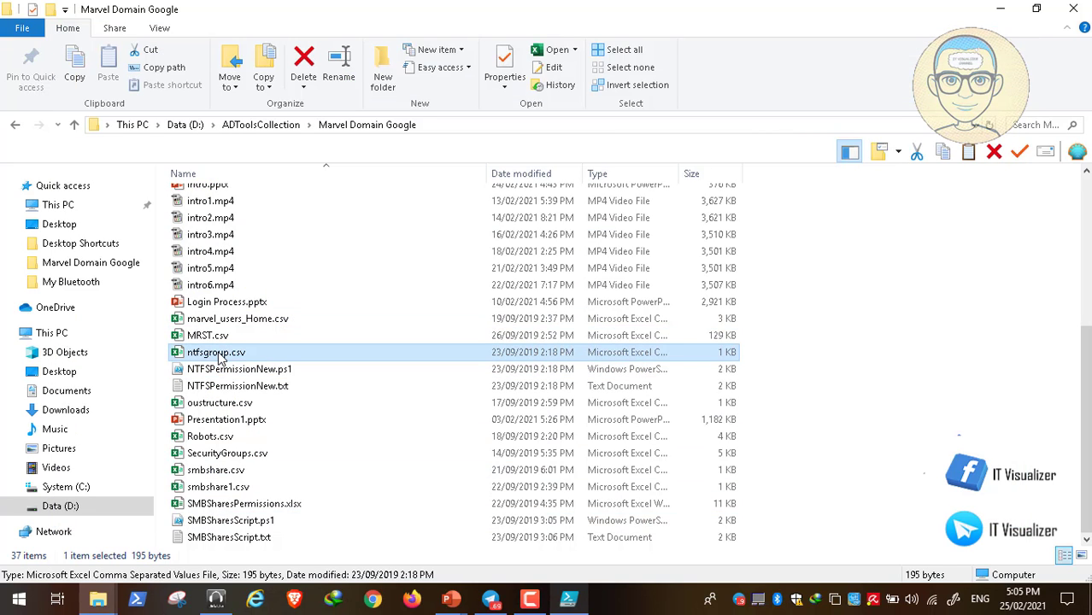
pyautogui.doubleClick(219, 357)
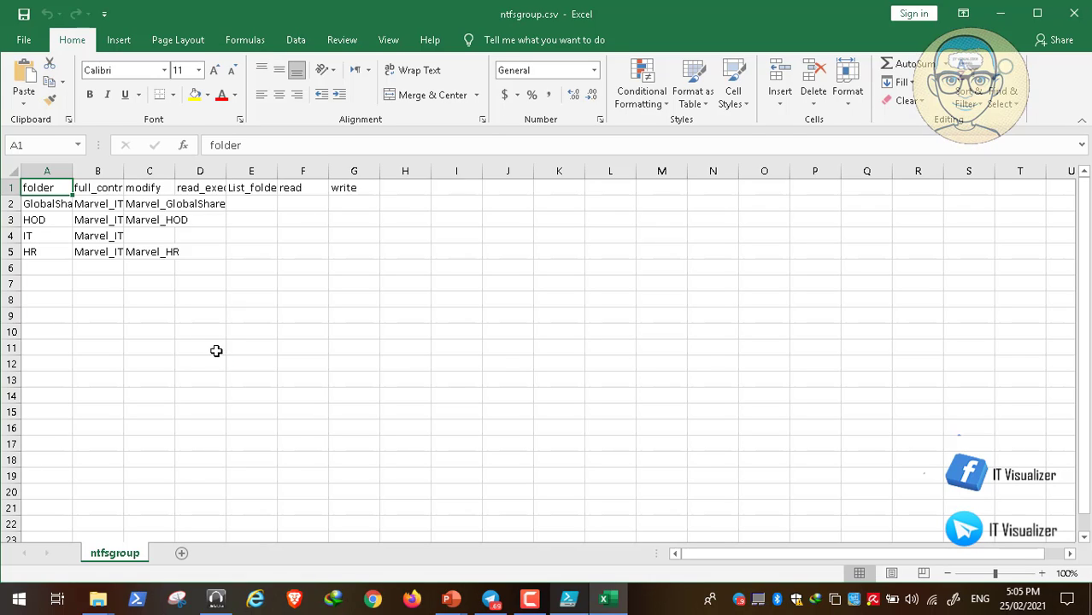
# Autofit columns A–E and point out the four folders and the full_control, modify, read_execute headings.
pyautogui.doubleClick(72, 171)
pyautogui.doubleClick(133, 173)
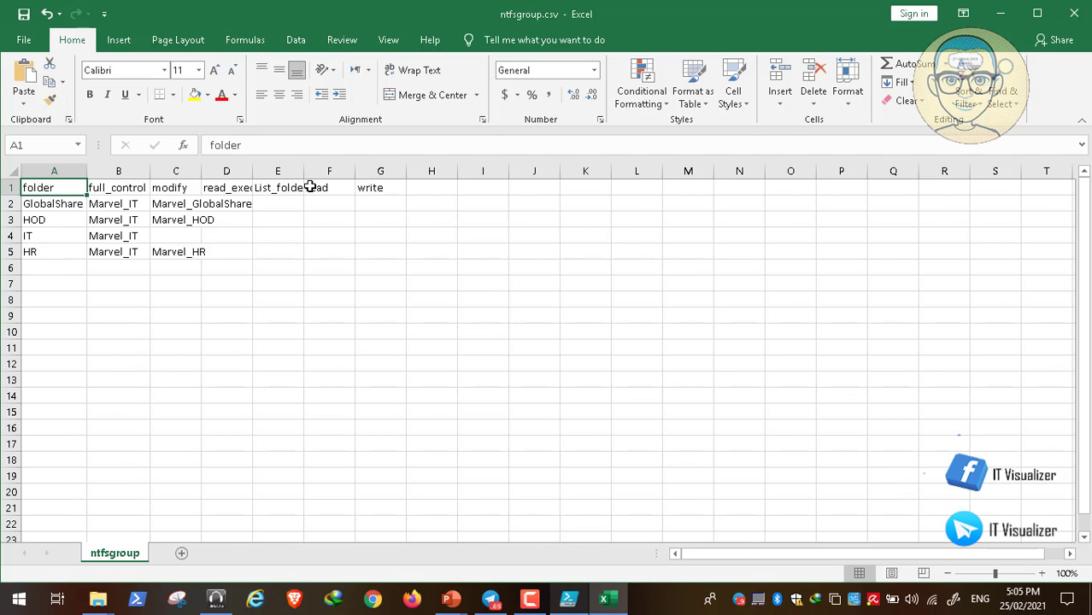
pyautogui.doubleClick(200, 172)
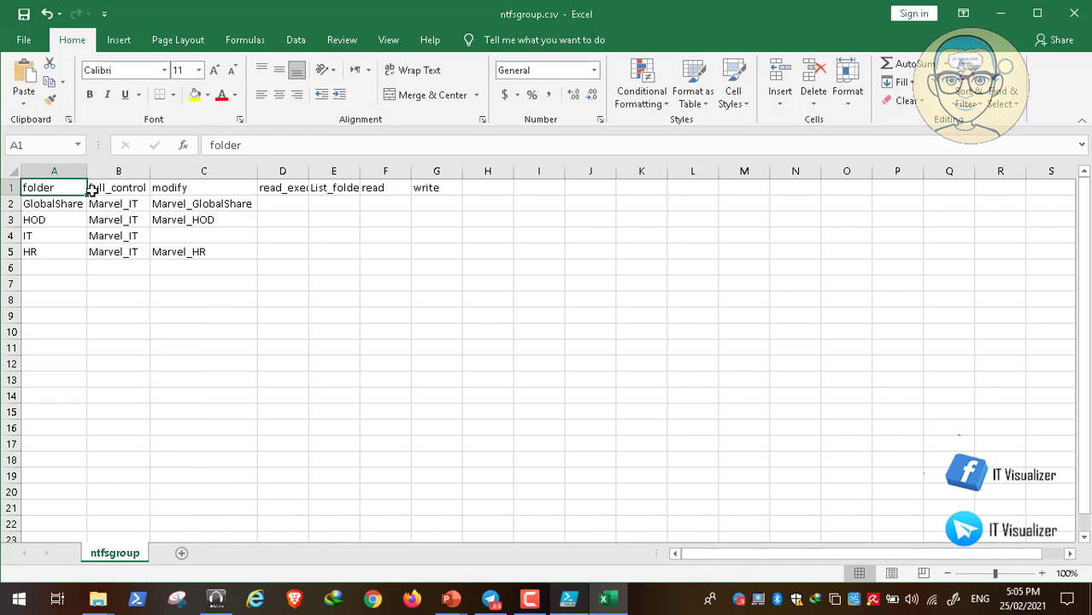
pyautogui.click(56, 207)
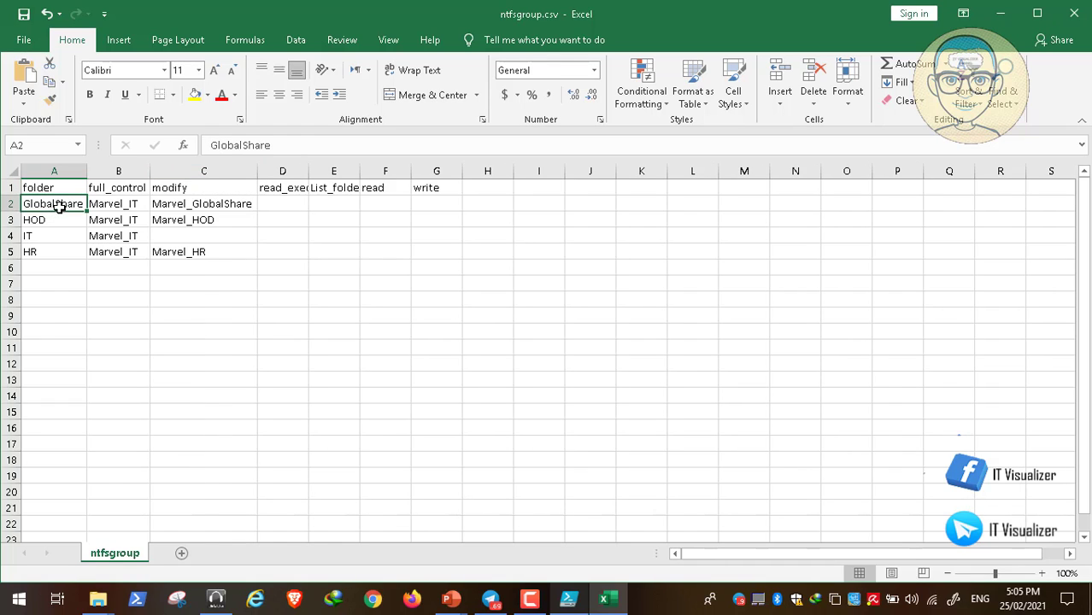
pyautogui.click(56, 220)
pyautogui.click(55, 241)
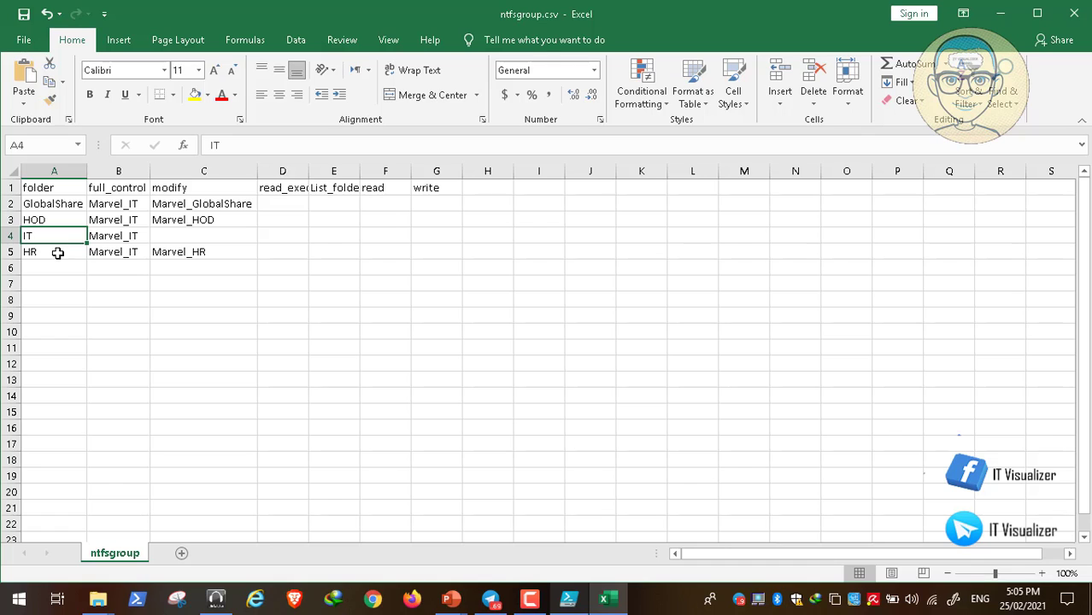
pyautogui.click(57, 253)
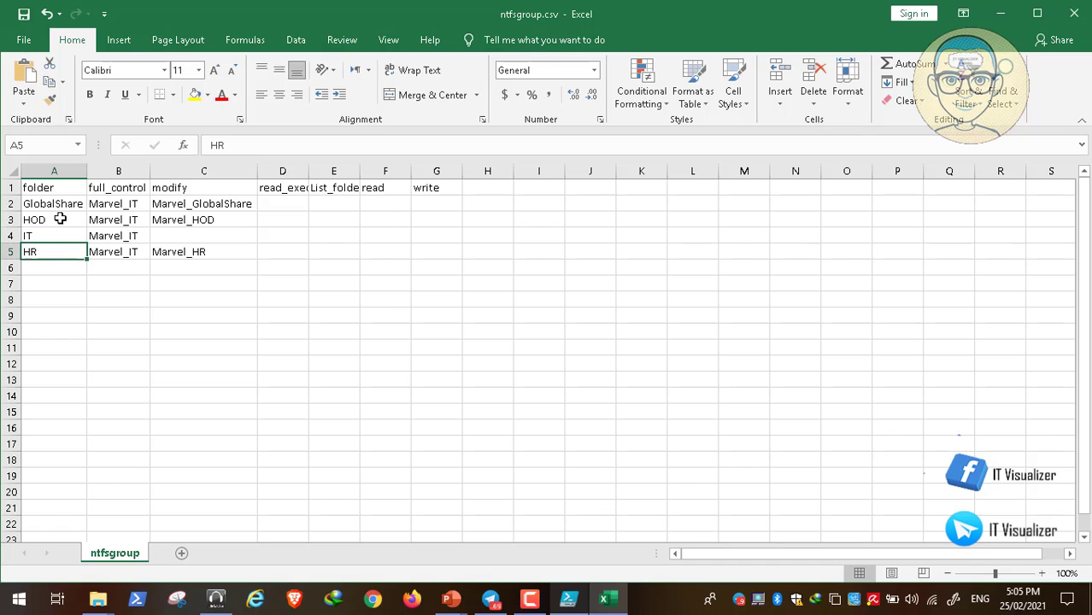
pyautogui.click(135, 188)
pyautogui.click(184, 188)
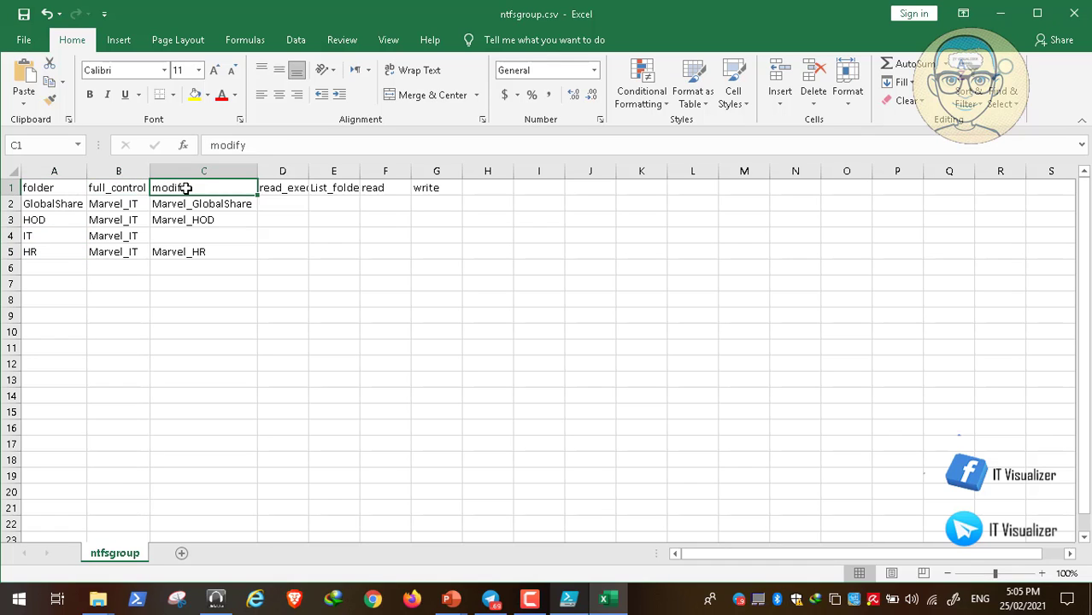
pyautogui.click(282, 190)
pyautogui.doubleClick(310, 174)
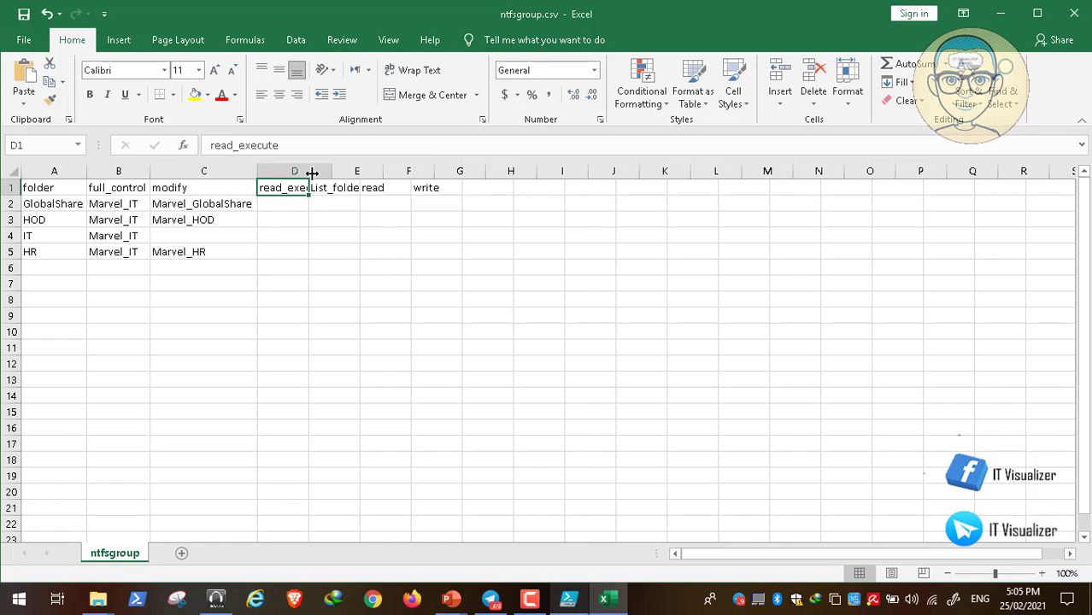
pyautogui.doubleClick(381, 174)
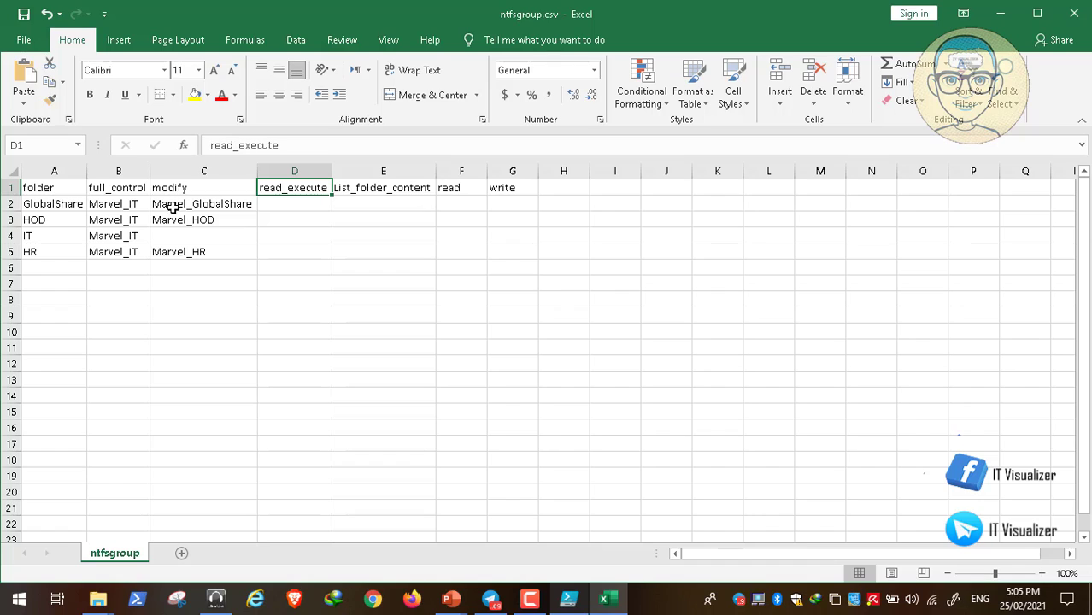
# Show Marvel_IT as the full_control group for GlobalShare, HOD, IT and HR.
pyautogui.click(114, 206)
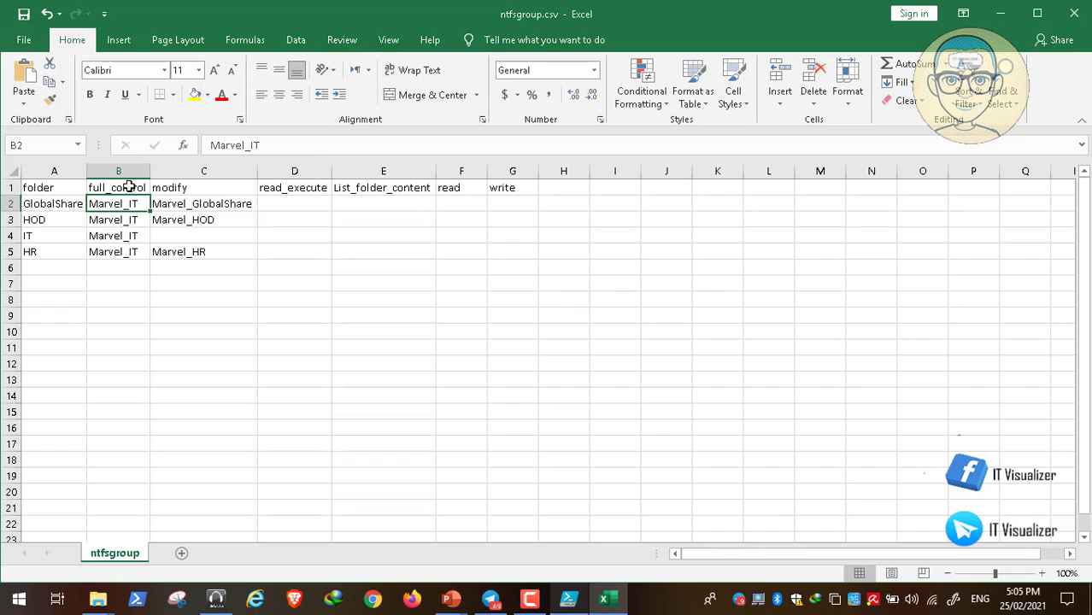
pyautogui.click(129, 187)
pyautogui.click(132, 203)
pyautogui.click(130, 183)
pyautogui.click(77, 206)
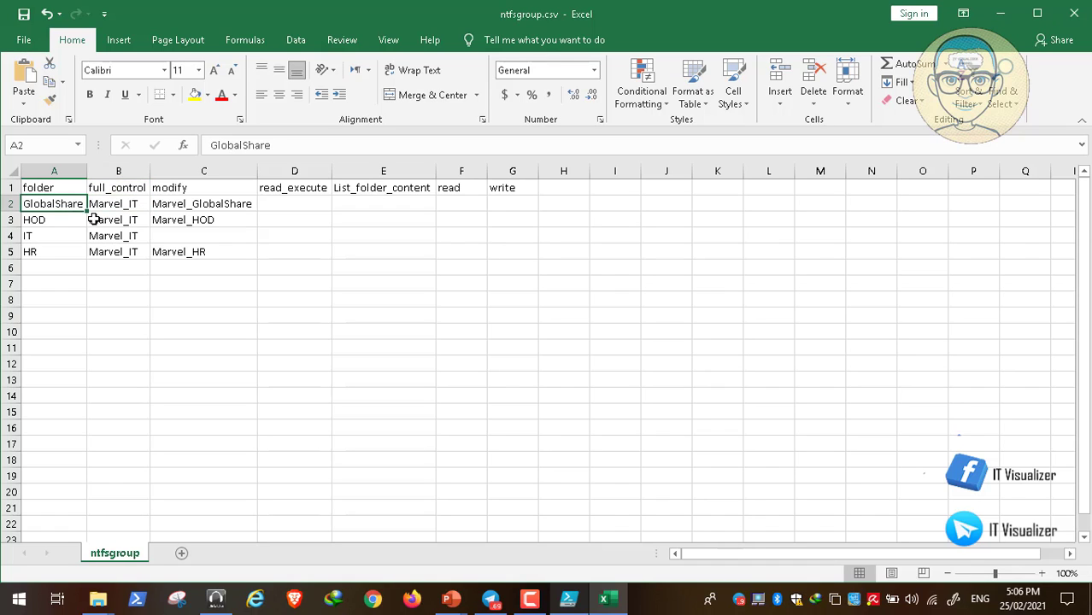
pyautogui.click(134, 220)
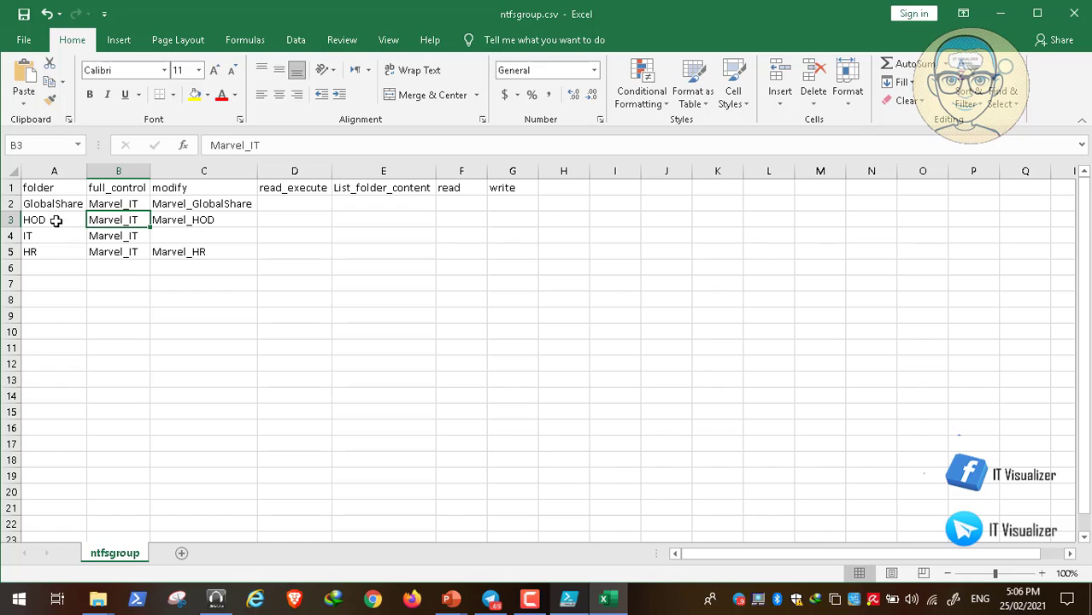
pyautogui.click(117, 188)
pyautogui.click(59, 222)
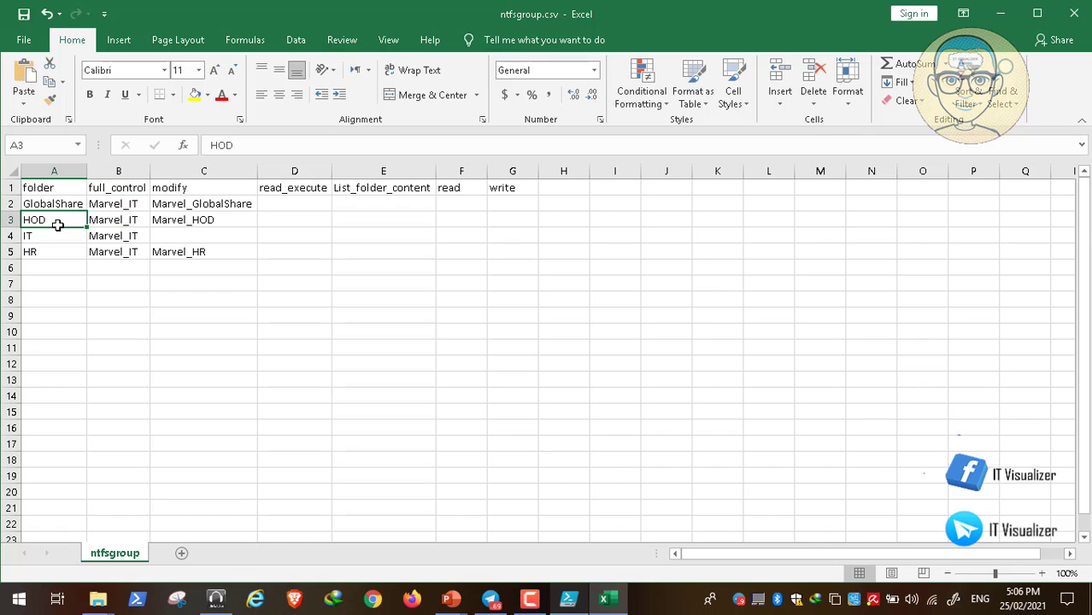
pyautogui.click(137, 237)
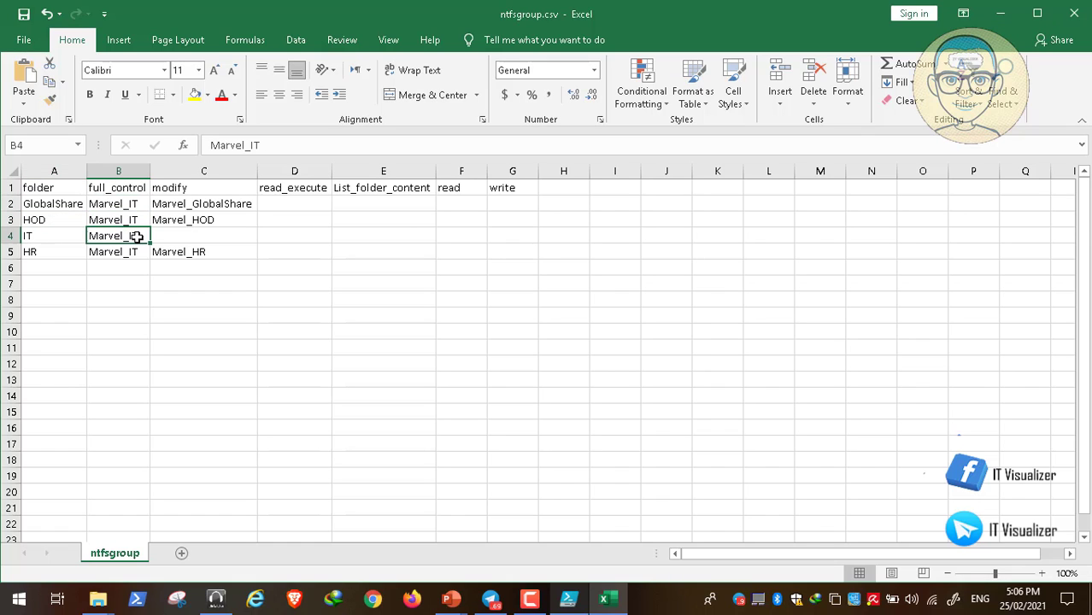
pyautogui.click(133, 187)
pyautogui.click(37, 240)
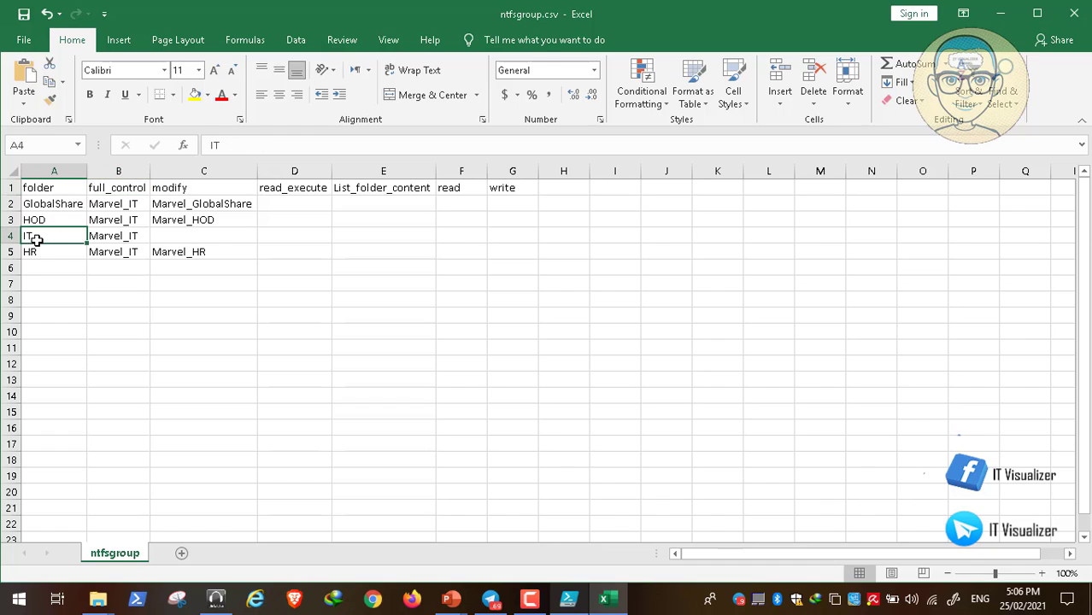
pyautogui.click(118, 253)
pyautogui.moveTo(118, 192); pyautogui.dragTo(54, 249)
pyautogui.click(53, 249)
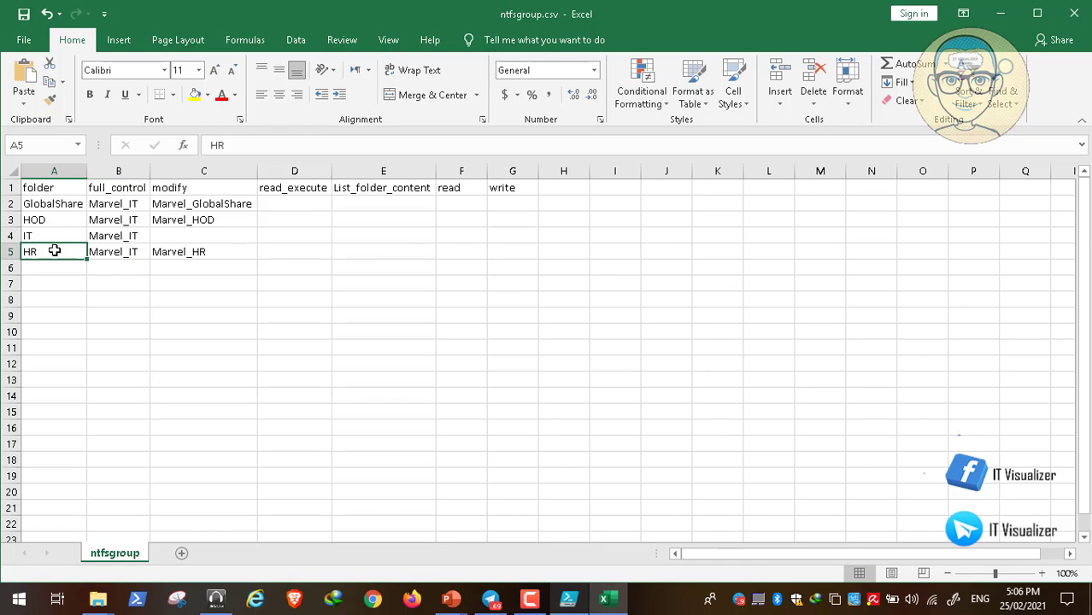
# Point out Marvel_HOD and Marvel_HR as modify groups for HOD and HR, then close without saving.
pyautogui.click(225, 220)
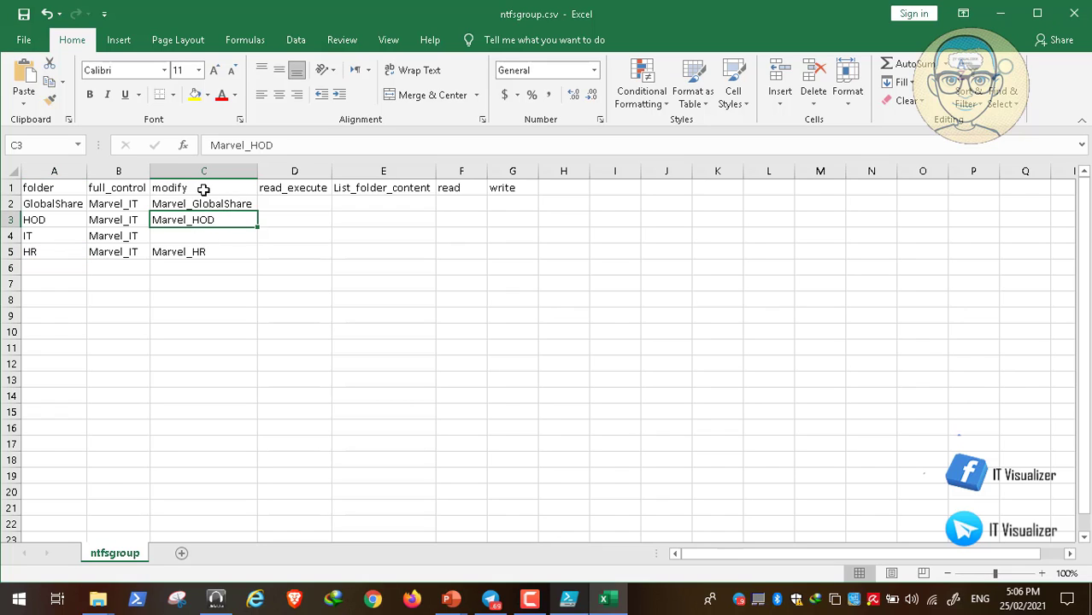
pyautogui.click(203, 189)
pyautogui.click(64, 221)
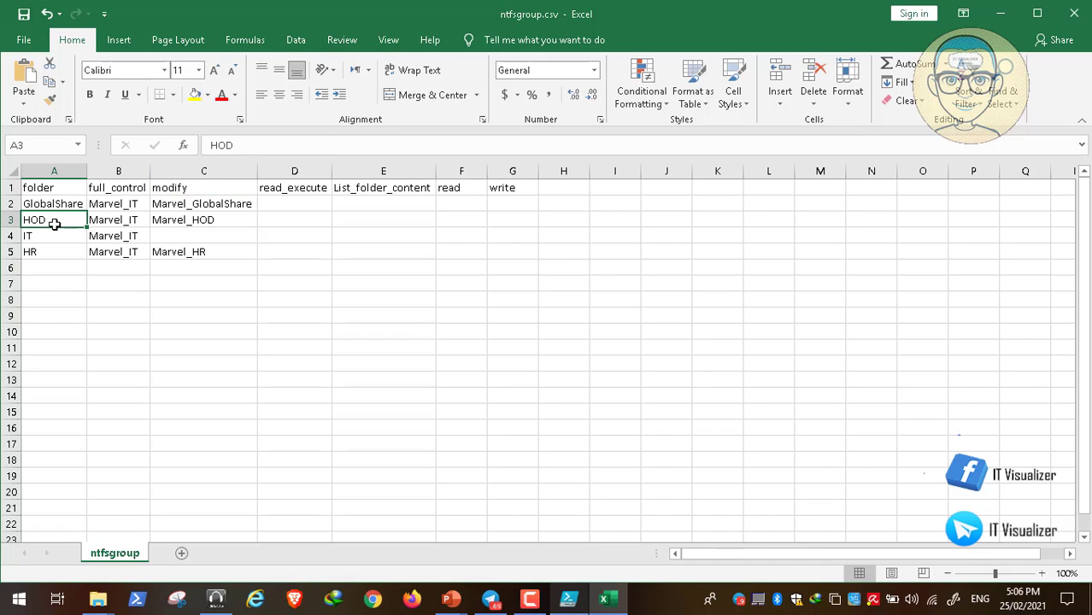
pyautogui.click(179, 253)
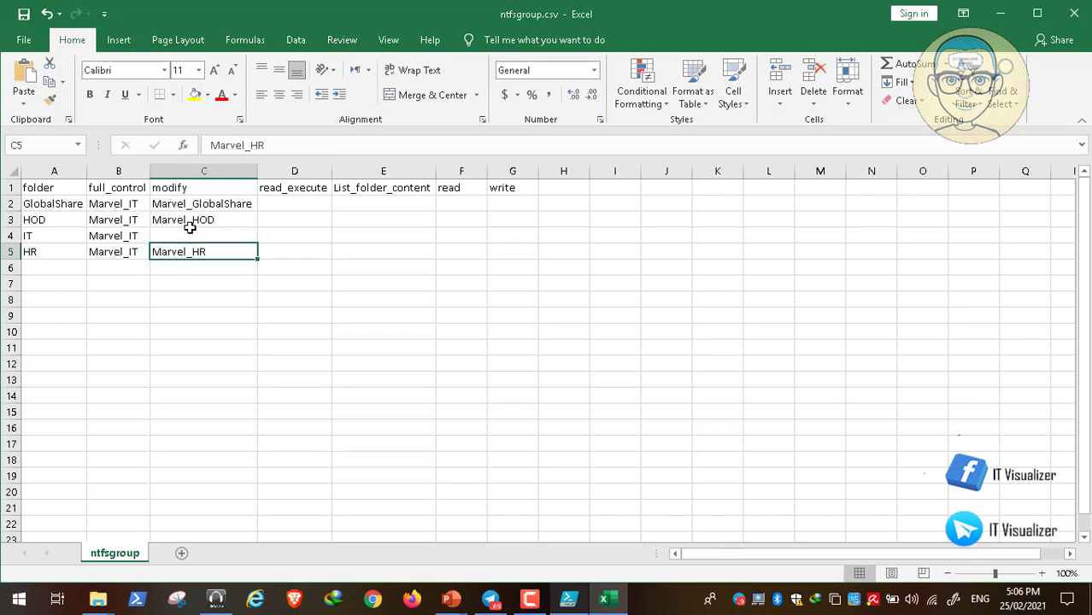
pyautogui.click(185, 189)
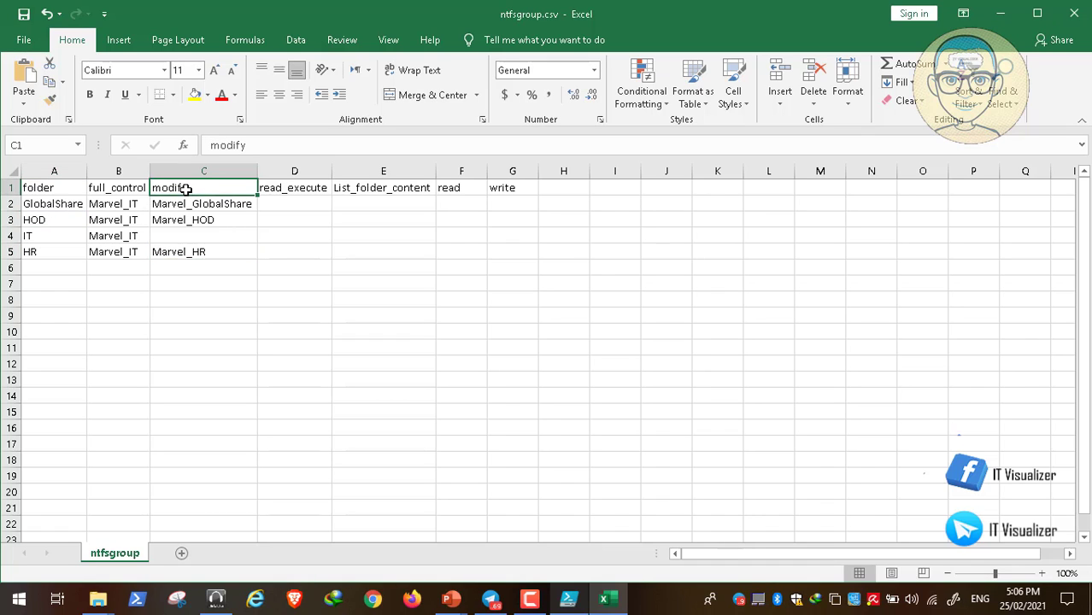
pyautogui.click(38, 251)
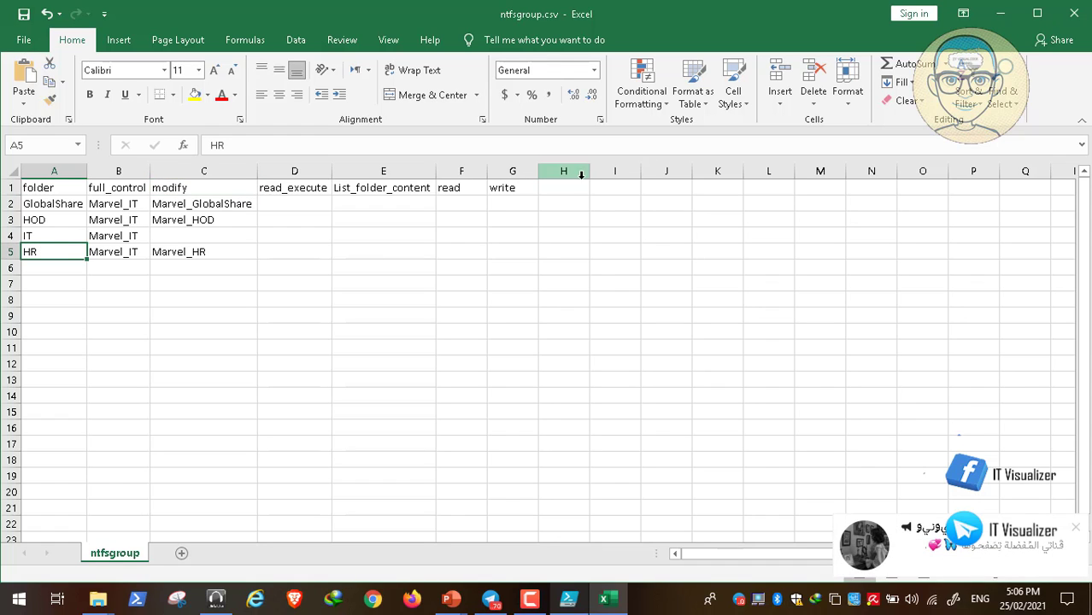
pyautogui.click(1081, 18)
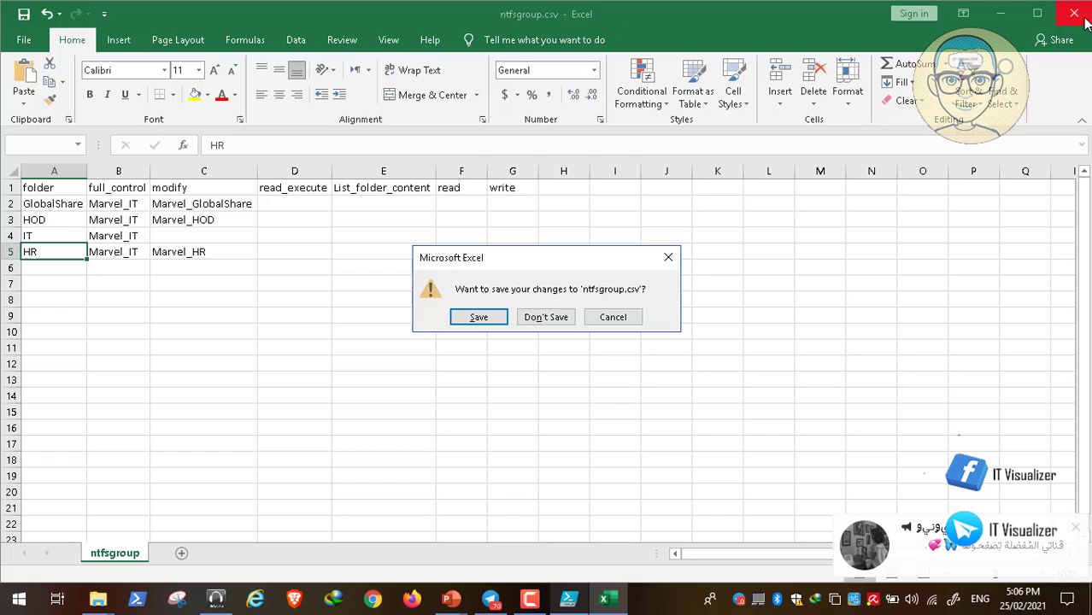
pyautogui.click(551, 318)
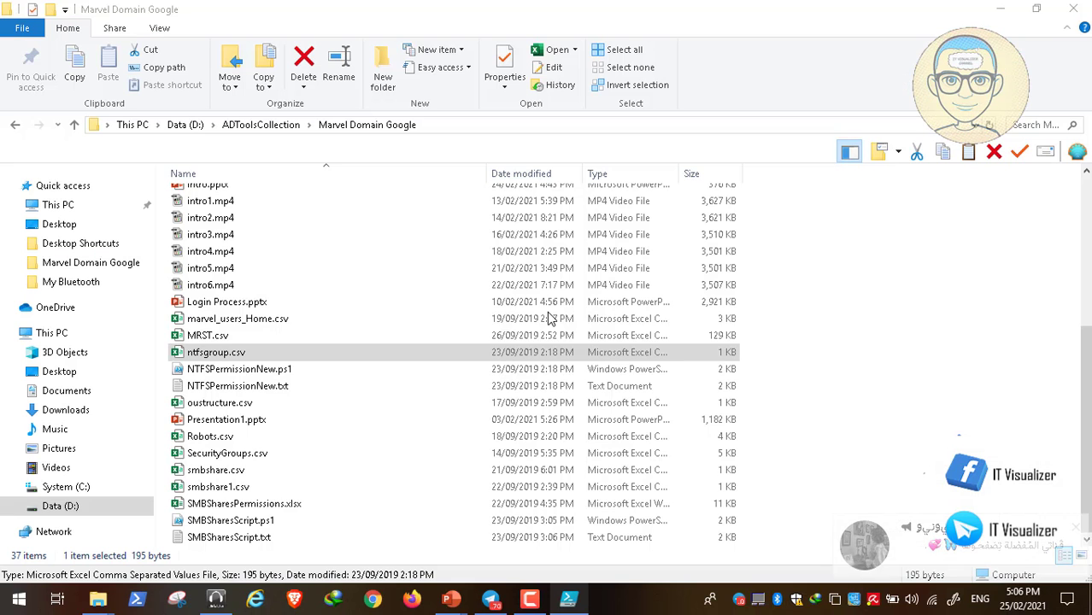
pyautogui.click(569, 598)
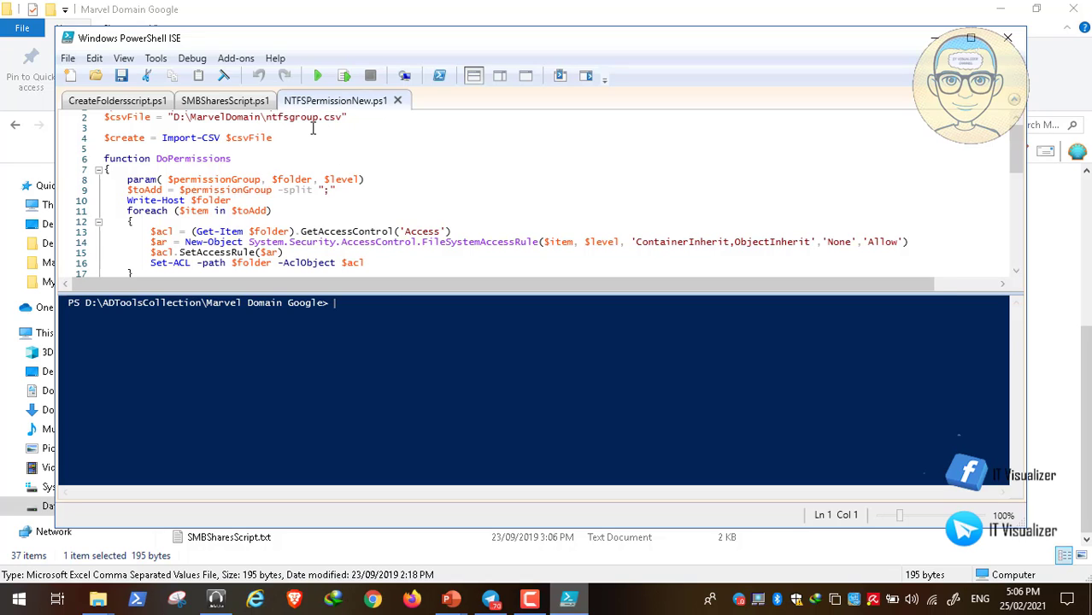
pyautogui.click(934, 38)
pyautogui.moveTo(453, 603)
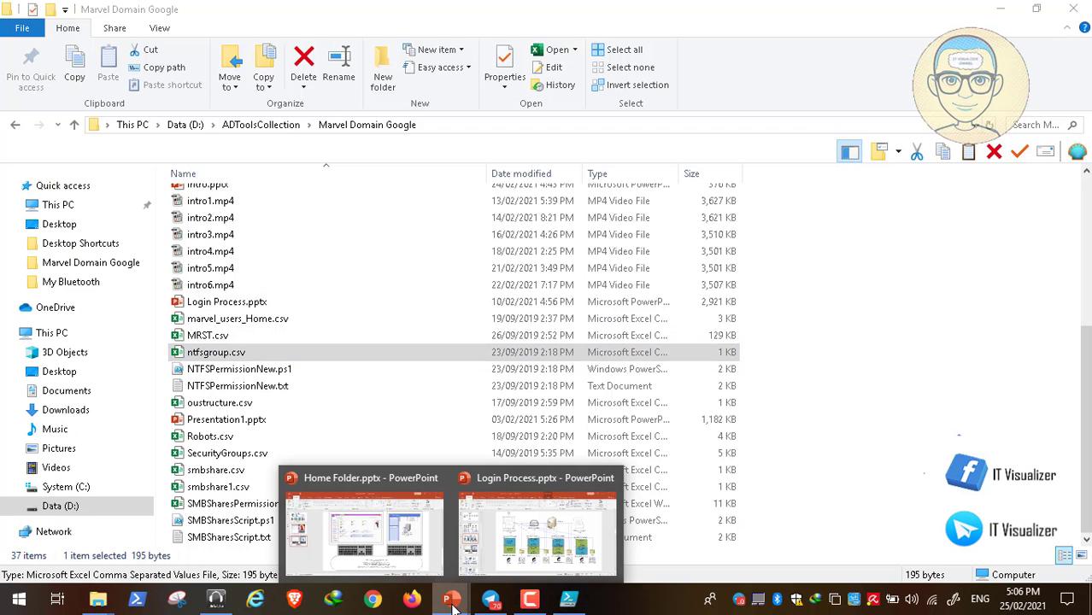
# Return to Login Process and highlight the IT, HR, Globalshare and HOD folders and shared-folder icons.
pyautogui.click(503, 560)
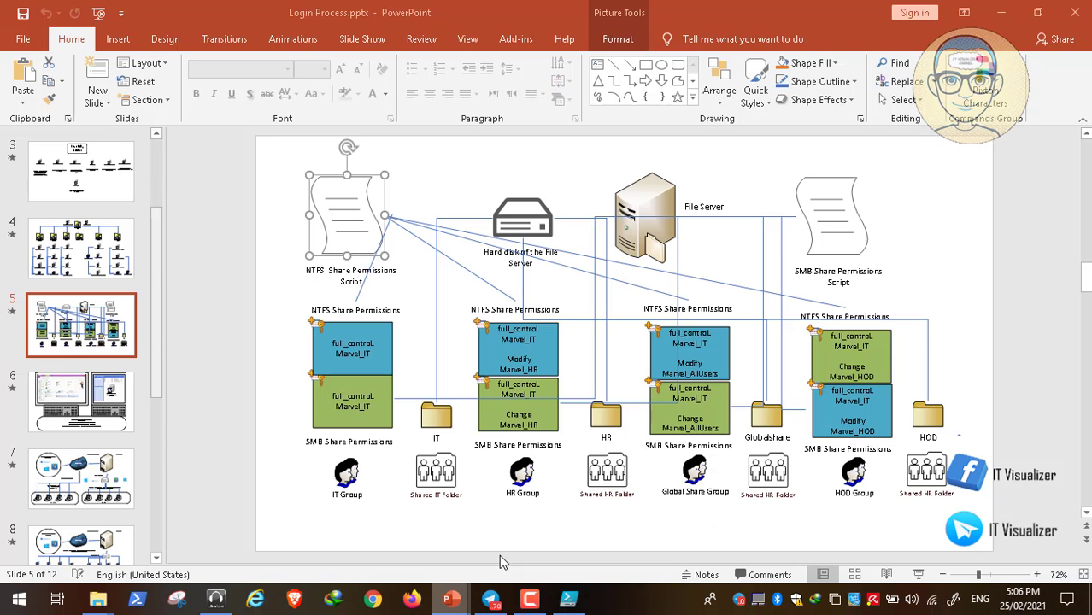
pyautogui.click(434, 420)
pyautogui.click(605, 416)
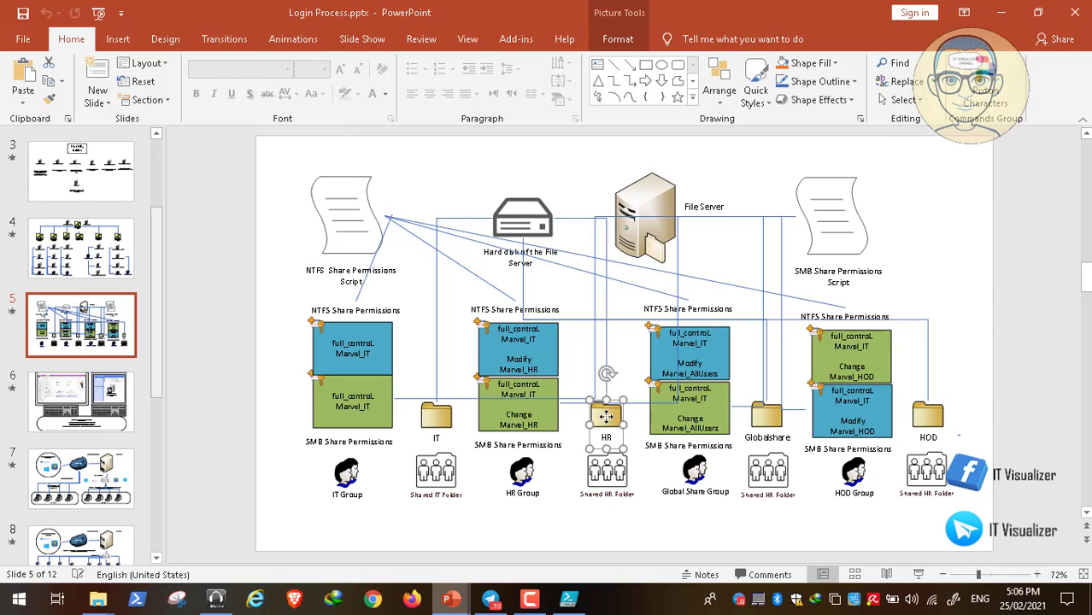
pyautogui.click(755, 419)
pyautogui.click(930, 415)
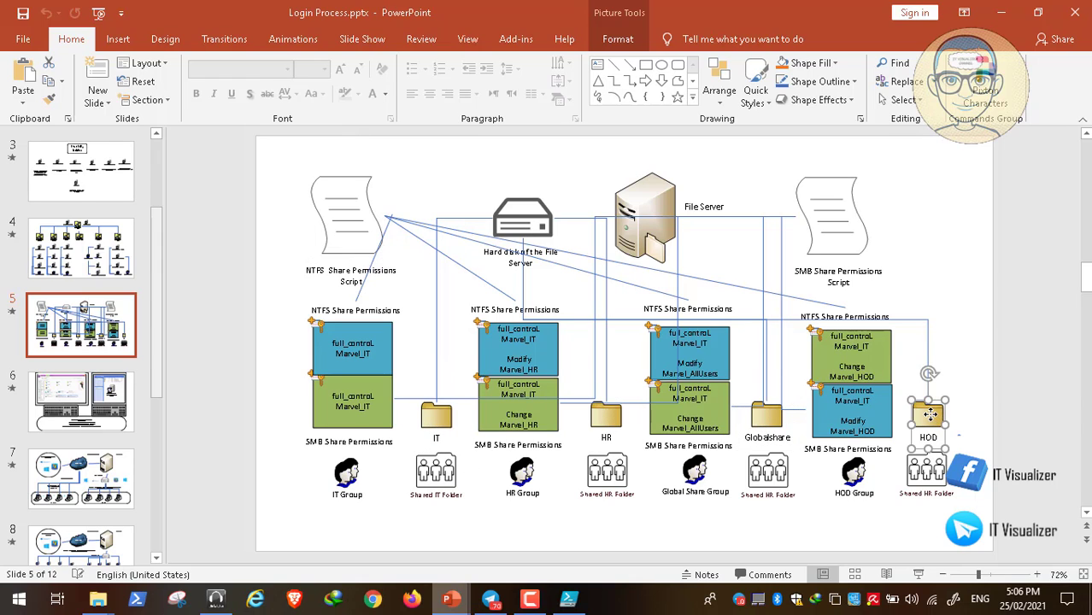
pyautogui.click(436, 480)
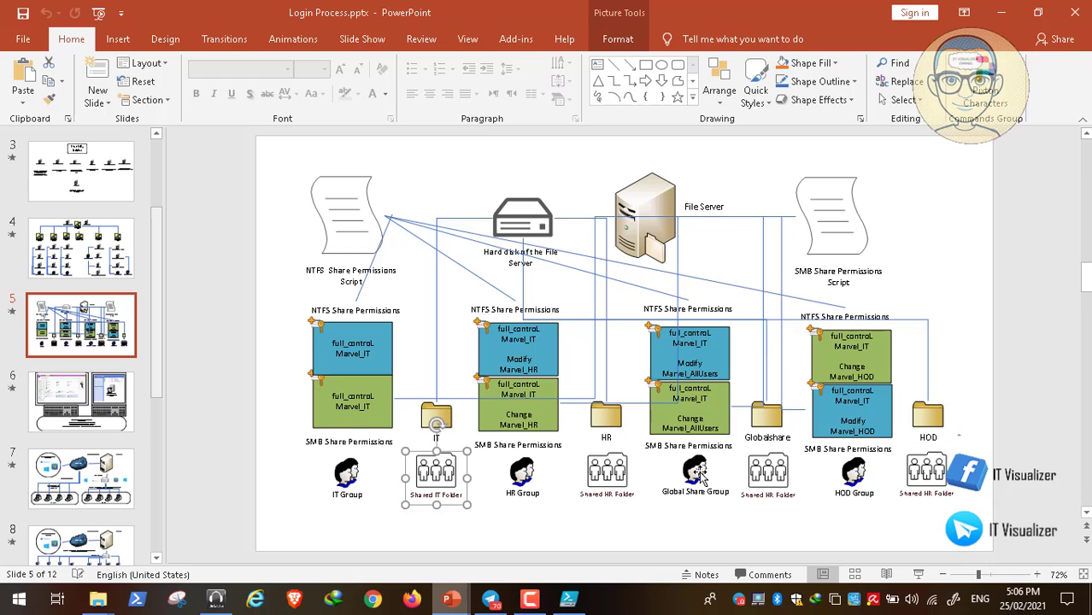
pyautogui.click(619, 480)
pyautogui.click(764, 474)
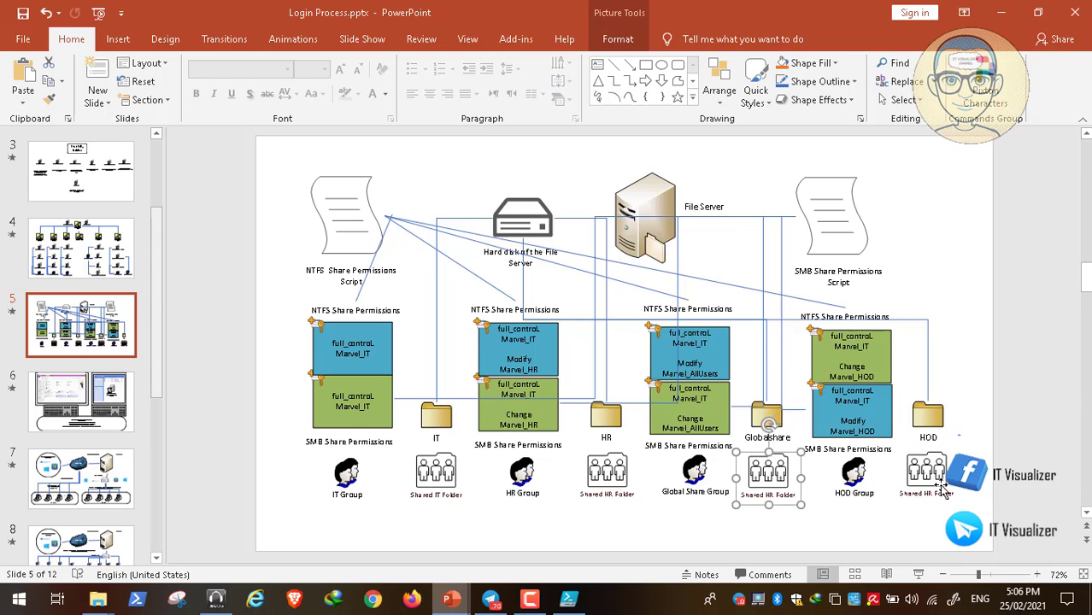
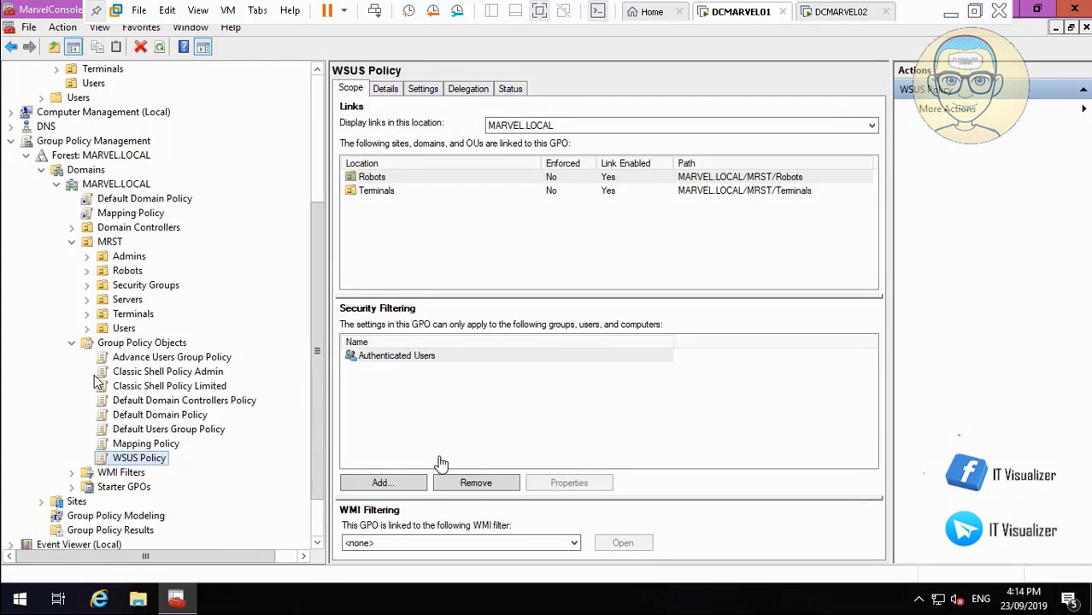
# Edit WSUS Policy and start a new package under Computer Configuration's Software installation.
pyautogui.rightClick(152, 461)
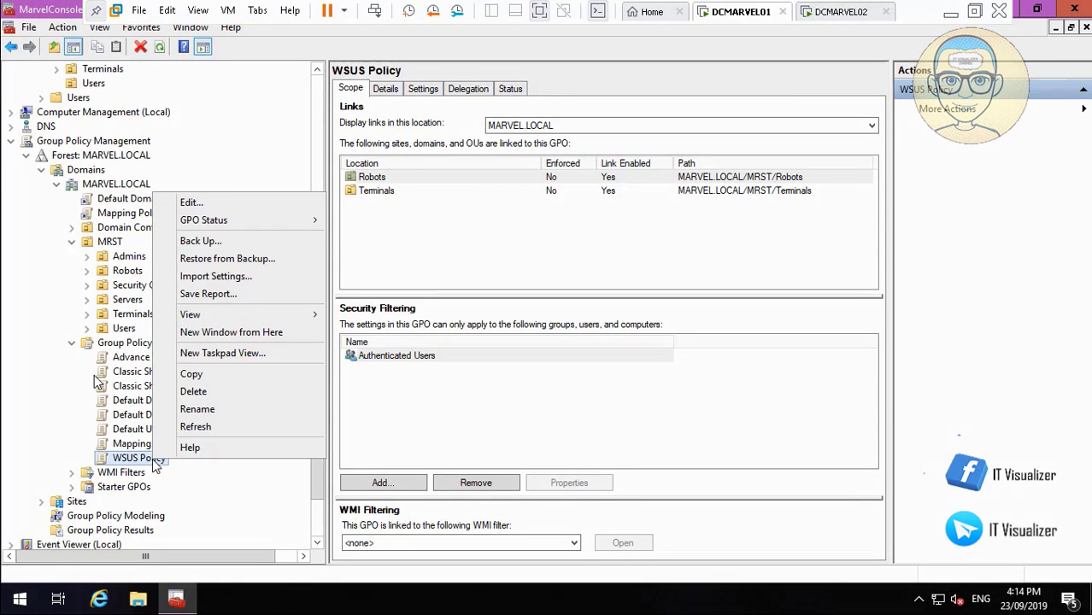
pyautogui.click(227, 202)
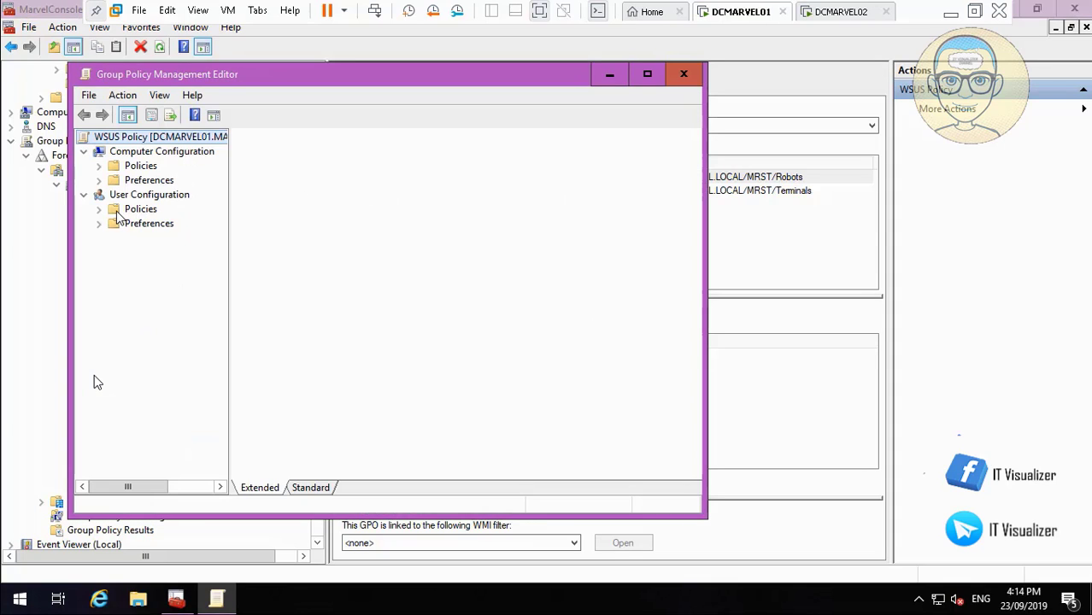
pyautogui.click(98, 166)
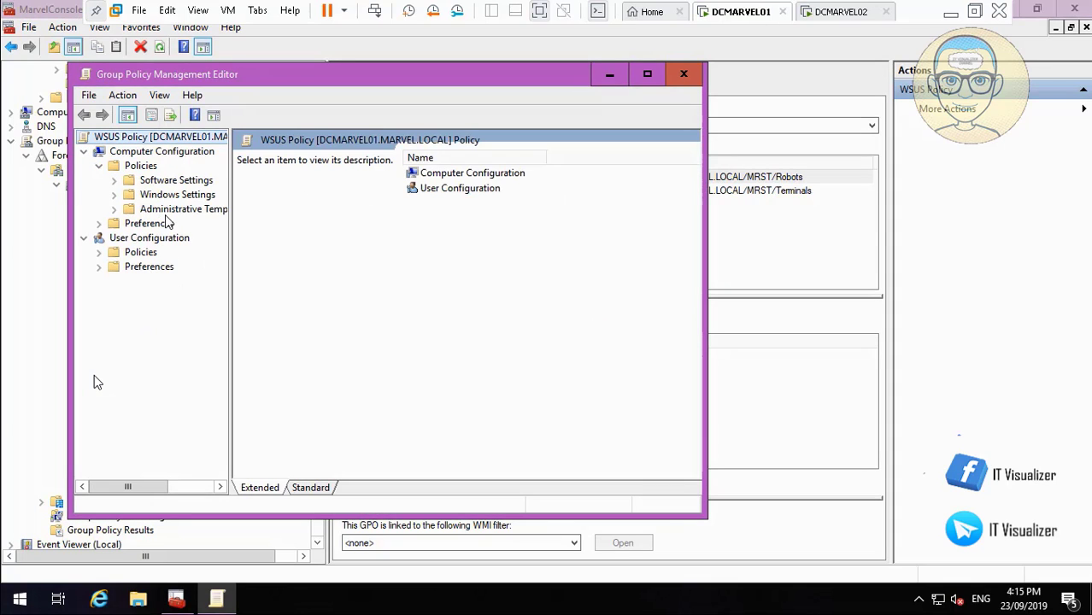
pyautogui.click(114, 181)
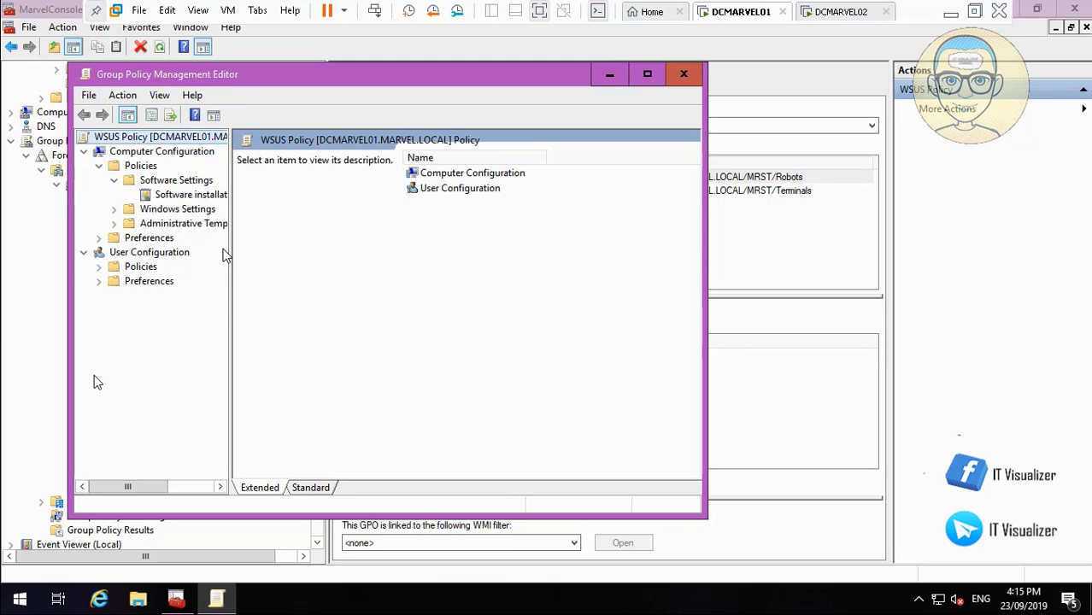
pyautogui.moveTo(230, 248); pyautogui.dragTo(282, 255)
pyautogui.rightClick(205, 197)
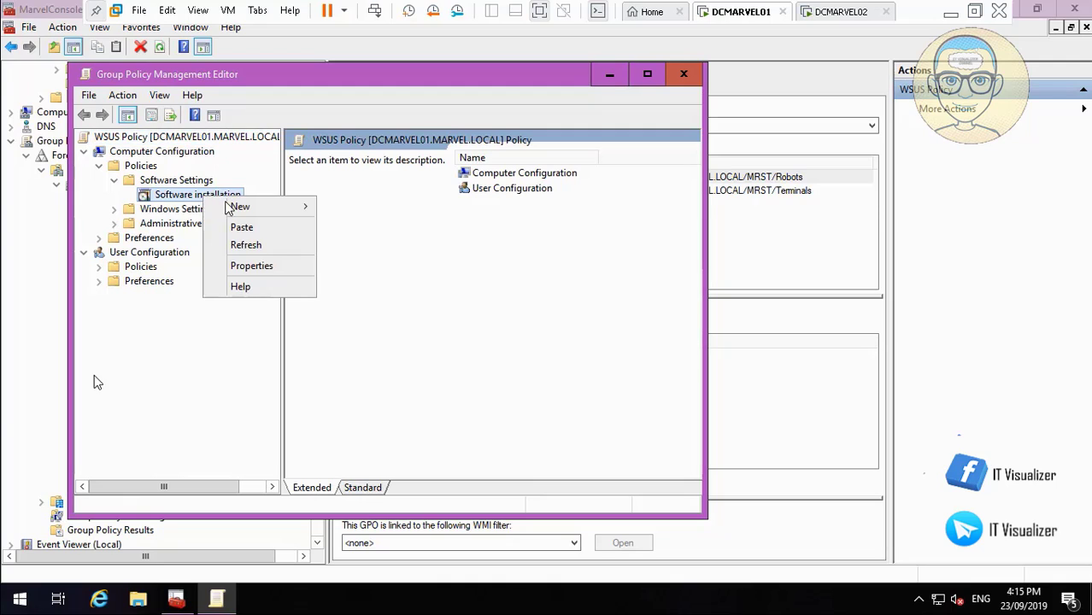
pyautogui.moveTo(242, 208)
pyautogui.click(351, 208)
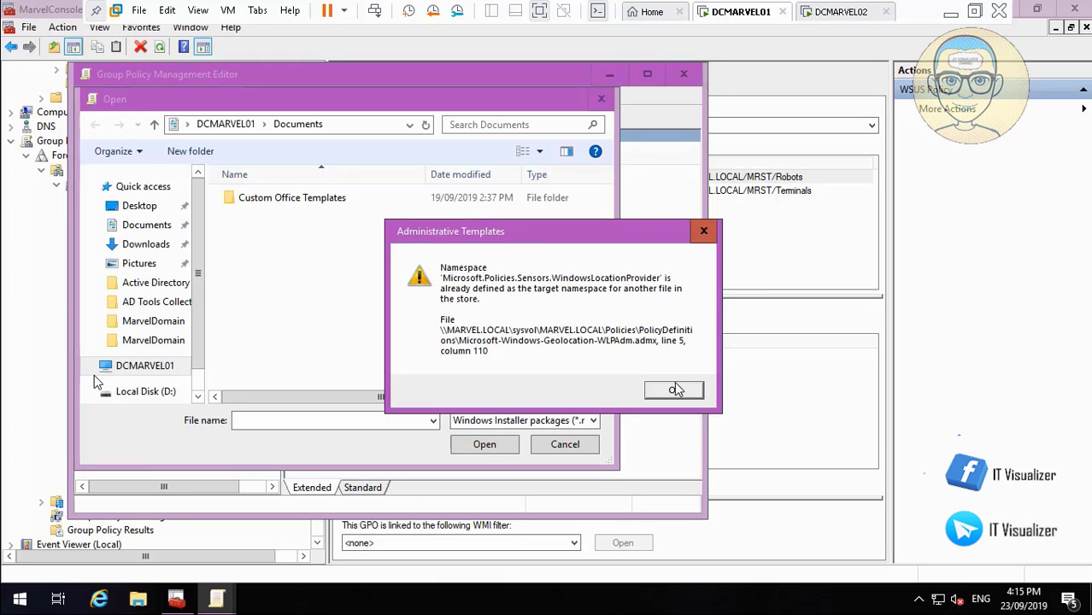
# Browse to the \\DCMARVEL01\Backgrounds share and choose the 7z1514-x64.msi installer.
pyautogui.click(674, 391)
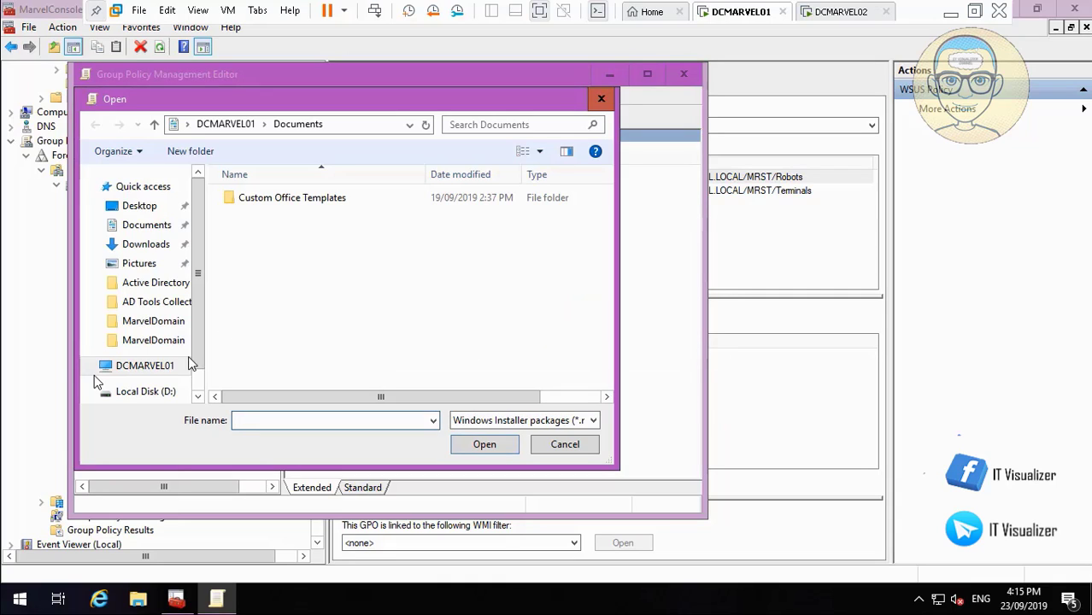
pyautogui.click(198, 395)
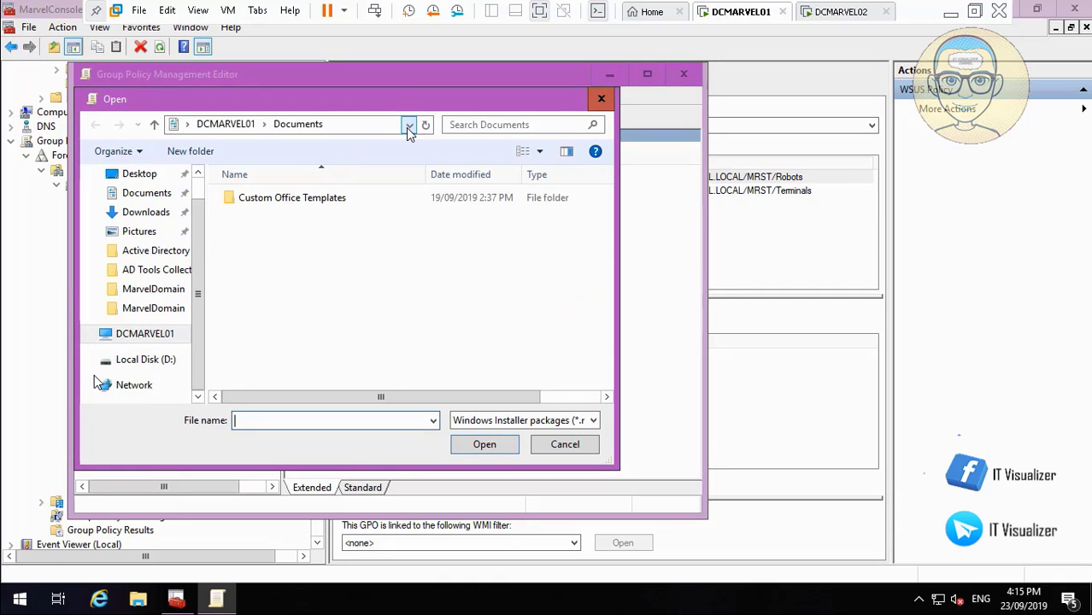
pyautogui.click(409, 126)
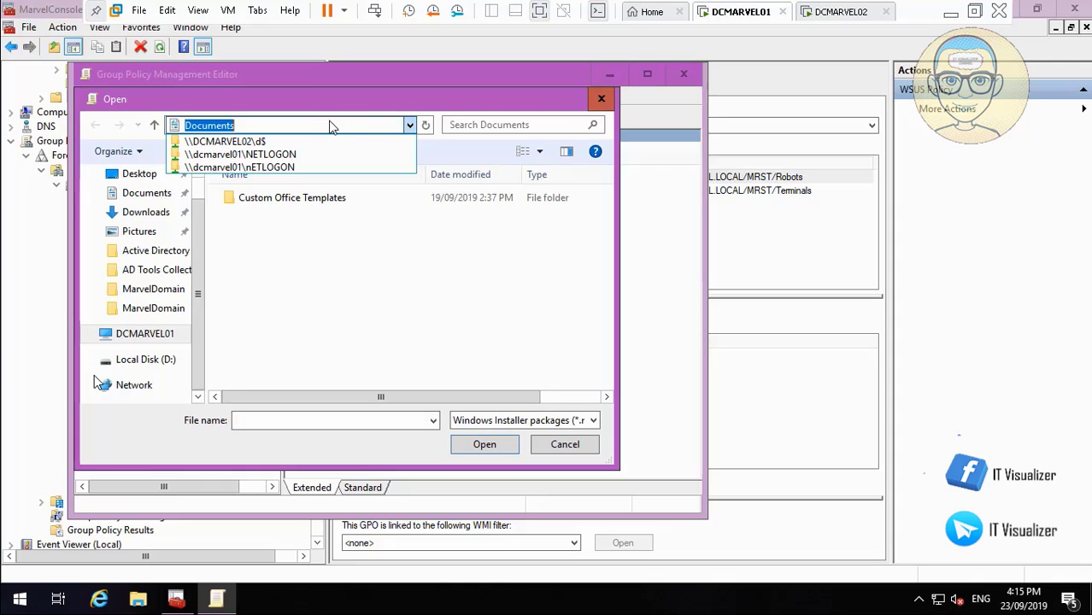
pyautogui.click(283, 131)
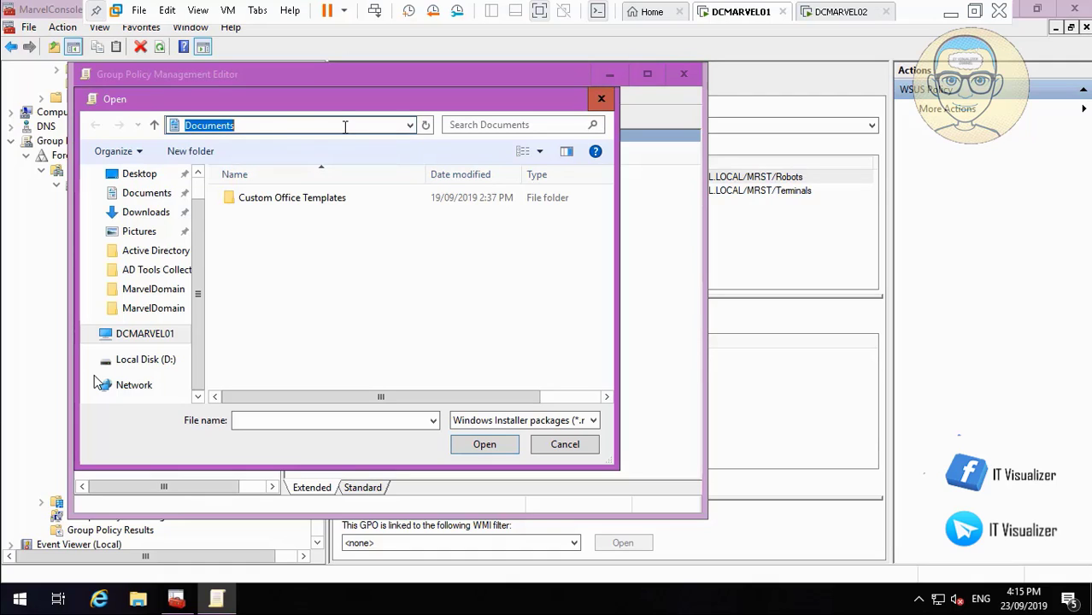
pyautogui.write('\\\\D')
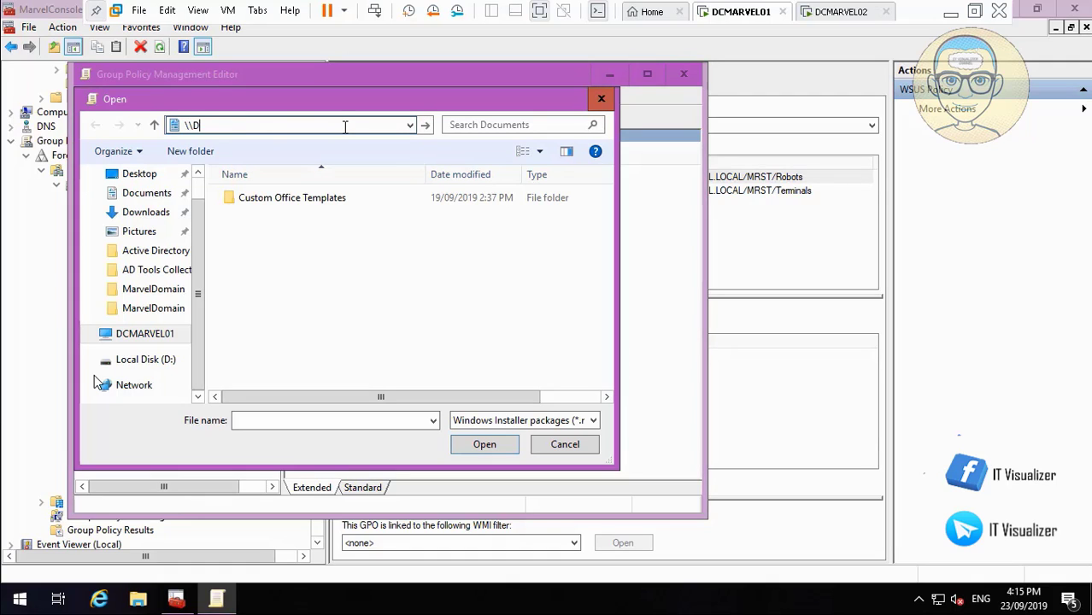
pyautogui.write('CMARVEL01\\')
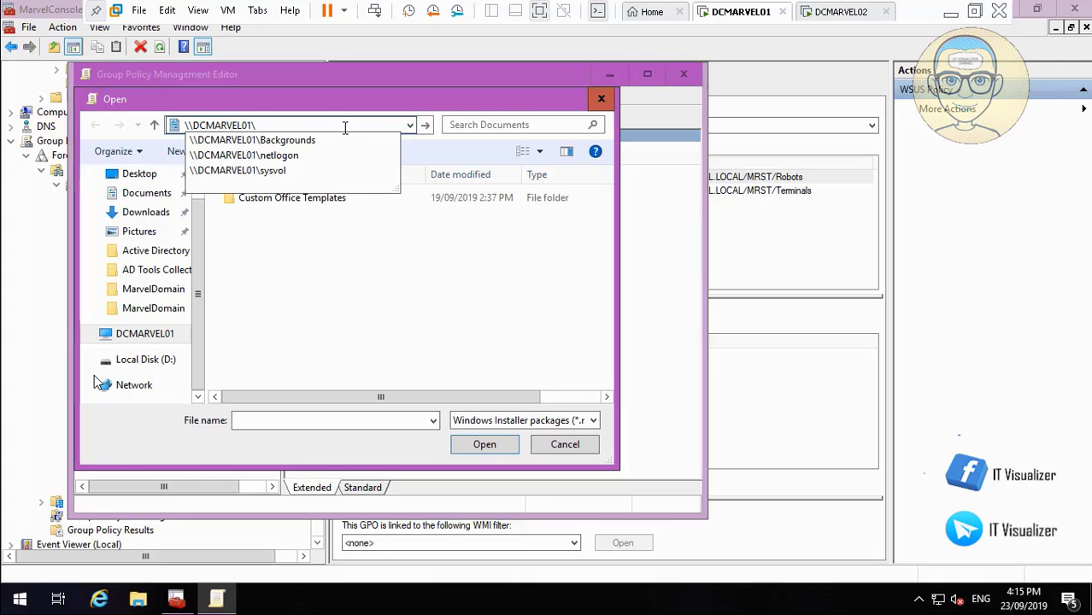
pyautogui.click(339, 144)
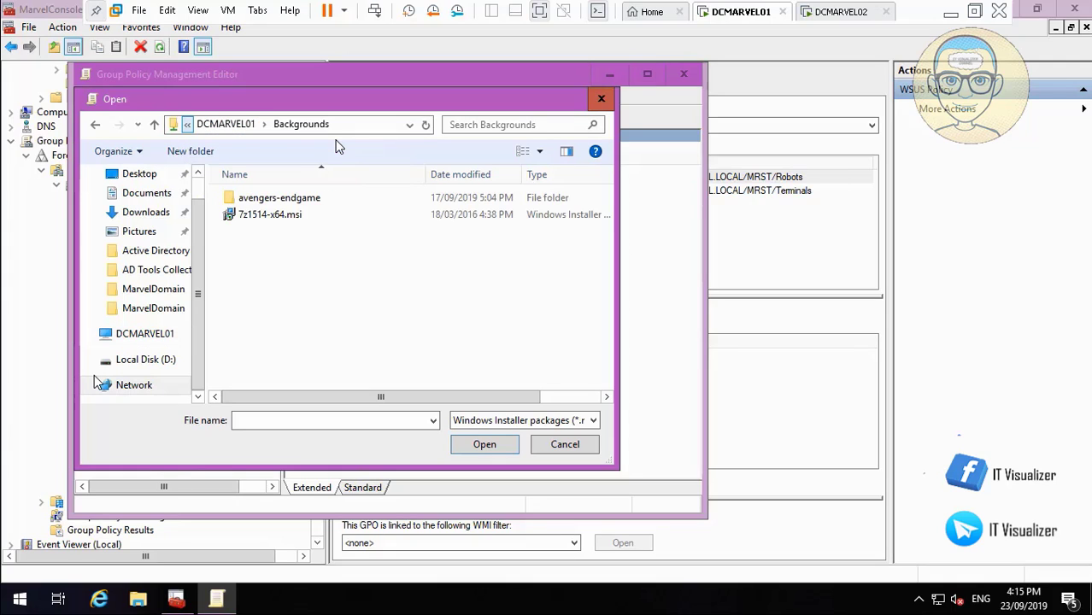
pyautogui.click(295, 218)
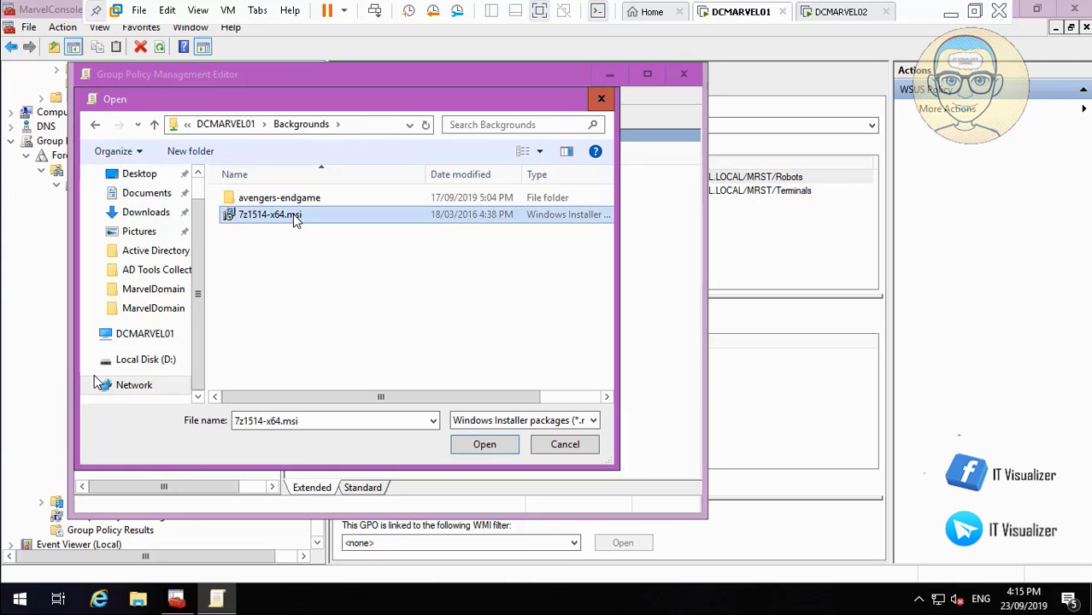
pyautogui.click(485, 445)
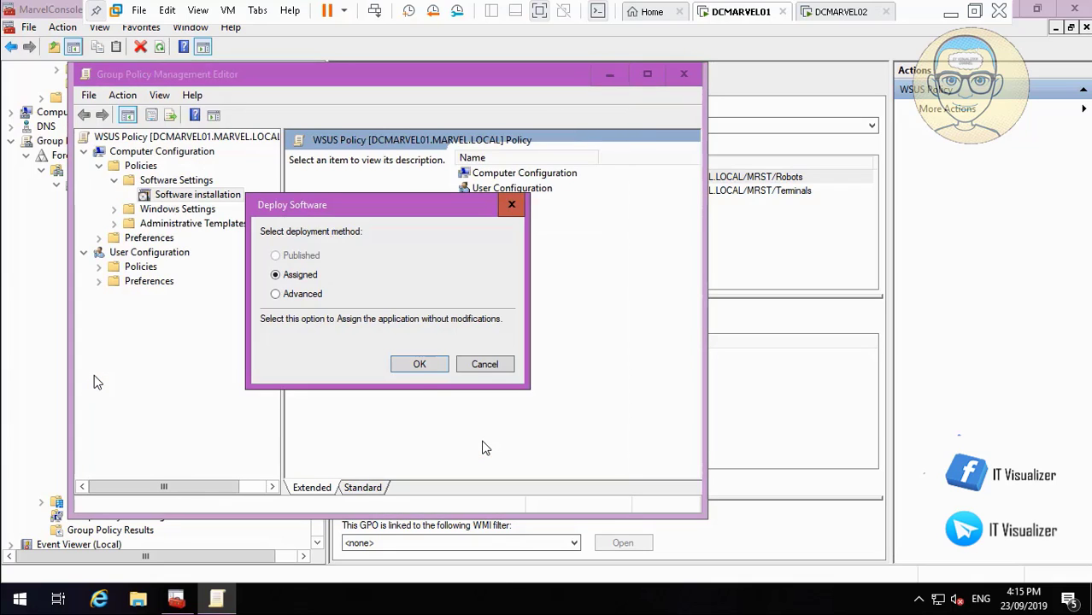
# Choose the Advanced deployment method and review each 7-Zip package property tab.
pyautogui.click(303, 295)
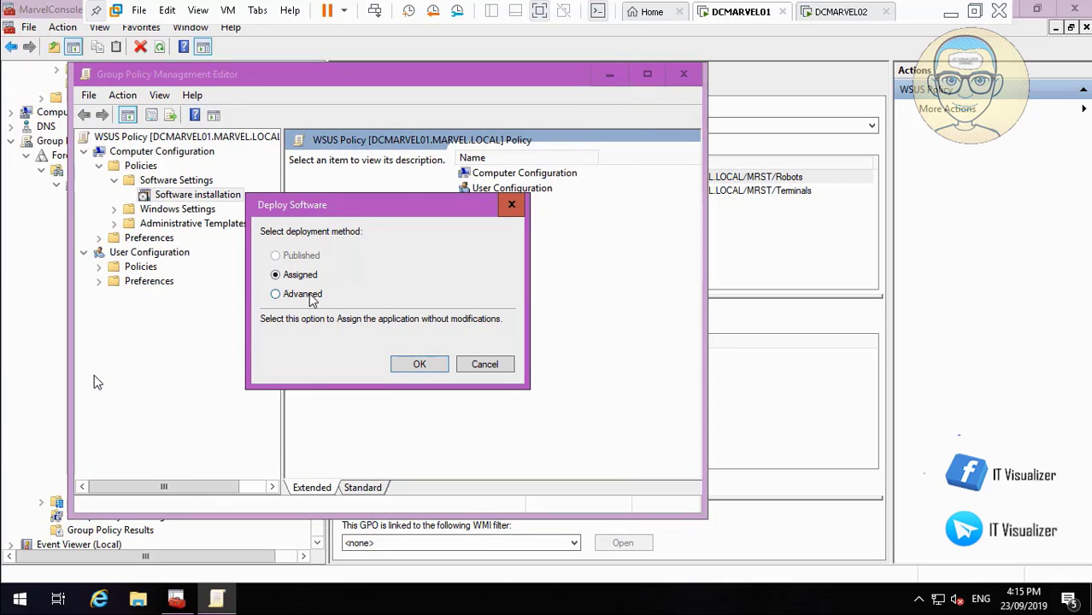
pyautogui.click(417, 364)
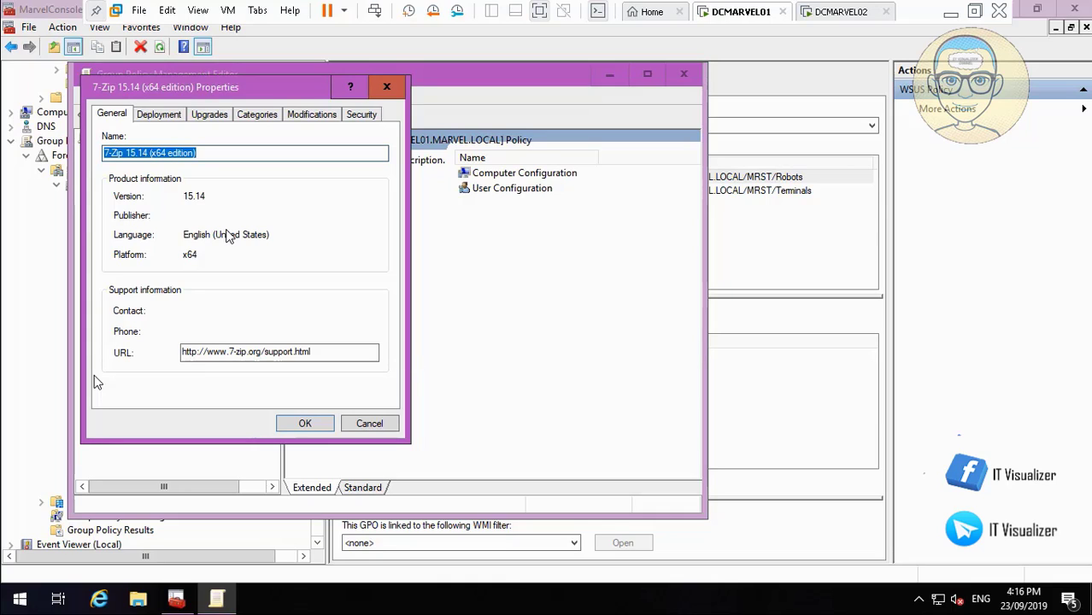
pyautogui.click(170, 120)
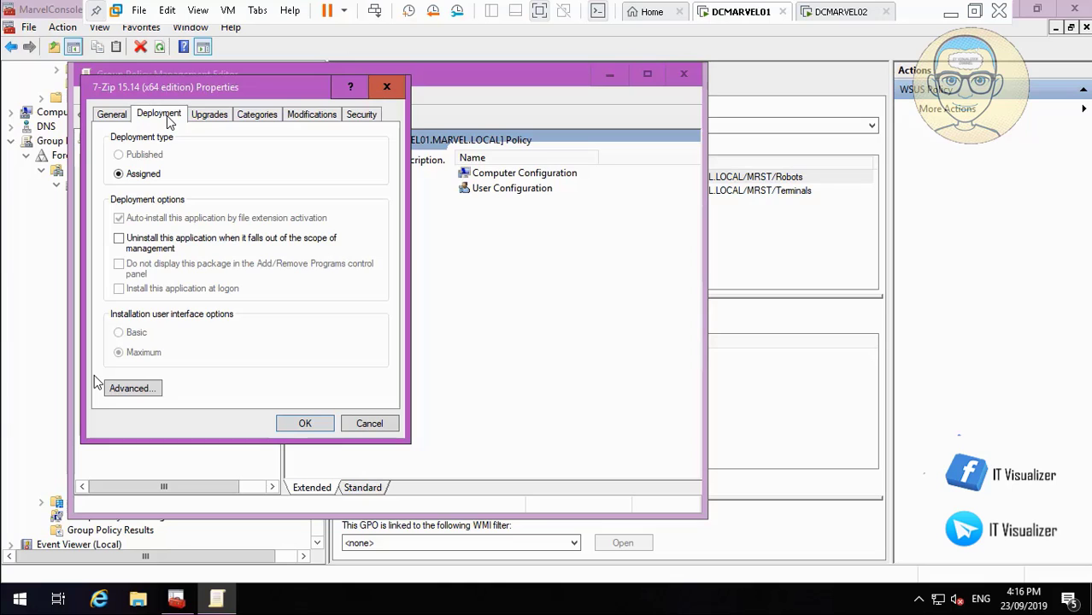
pyautogui.click(231, 114)
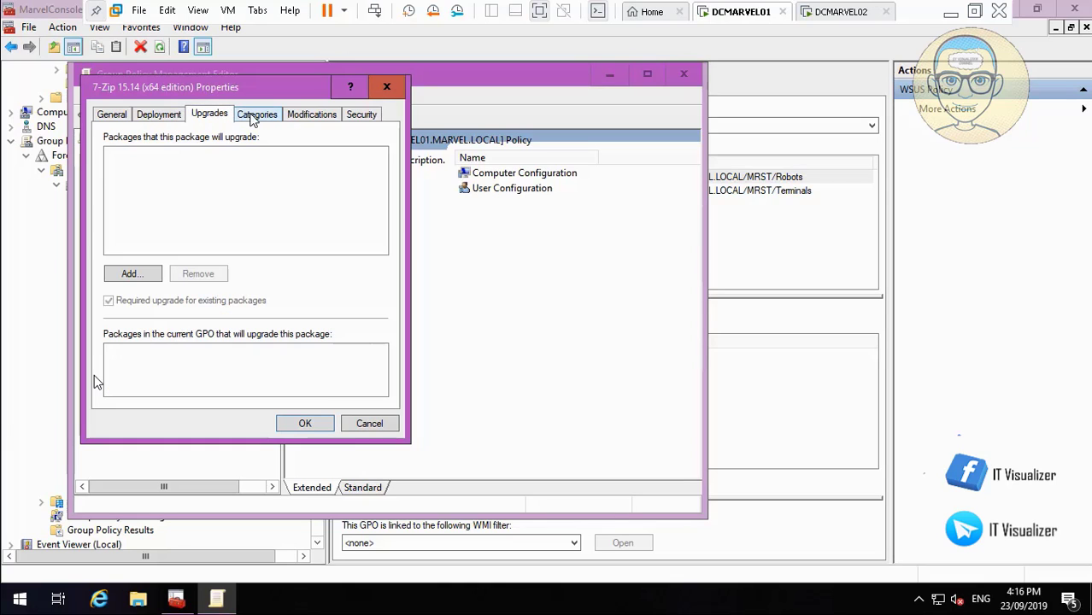
pyautogui.click(256, 114)
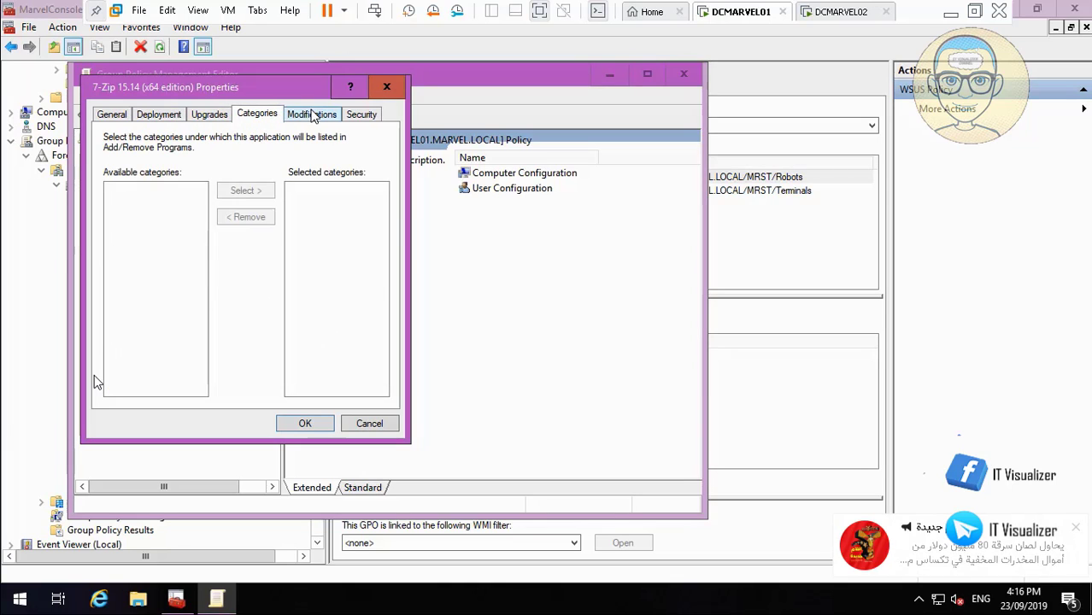
pyautogui.click(312, 115)
pyautogui.click(361, 115)
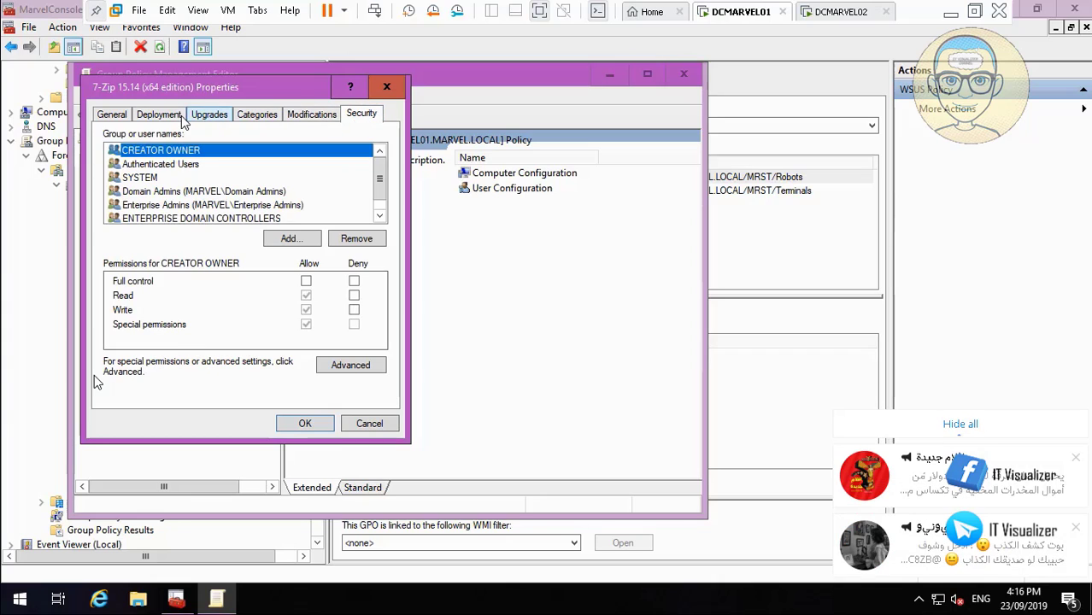
pyautogui.click(111, 115)
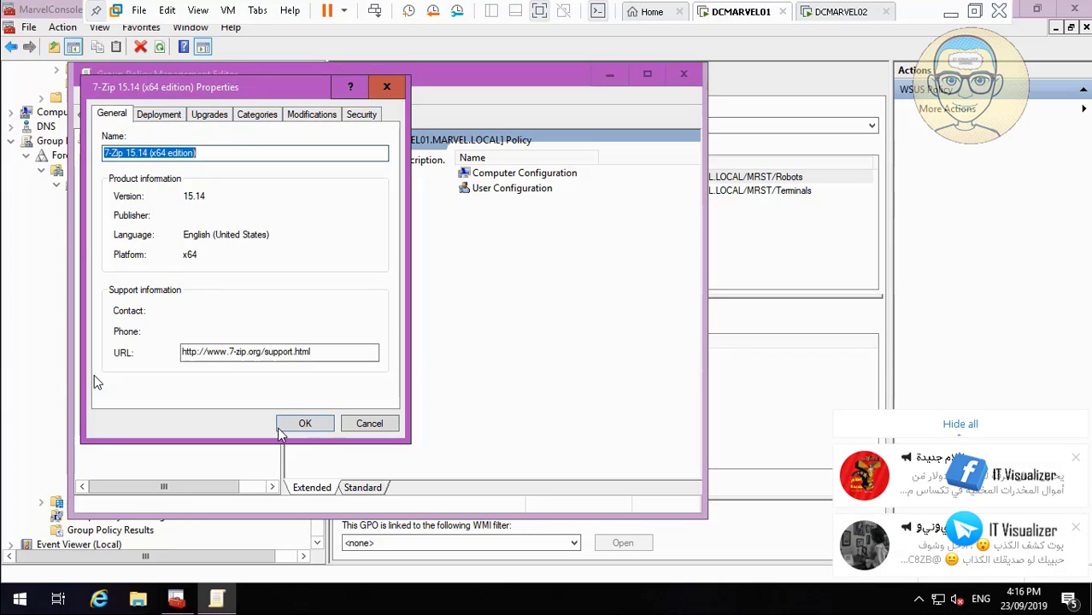
# Accept the 7-Zip 15.14 package, confirm it appears under Software installation, and close the editor.
pyautogui.click(305, 424)
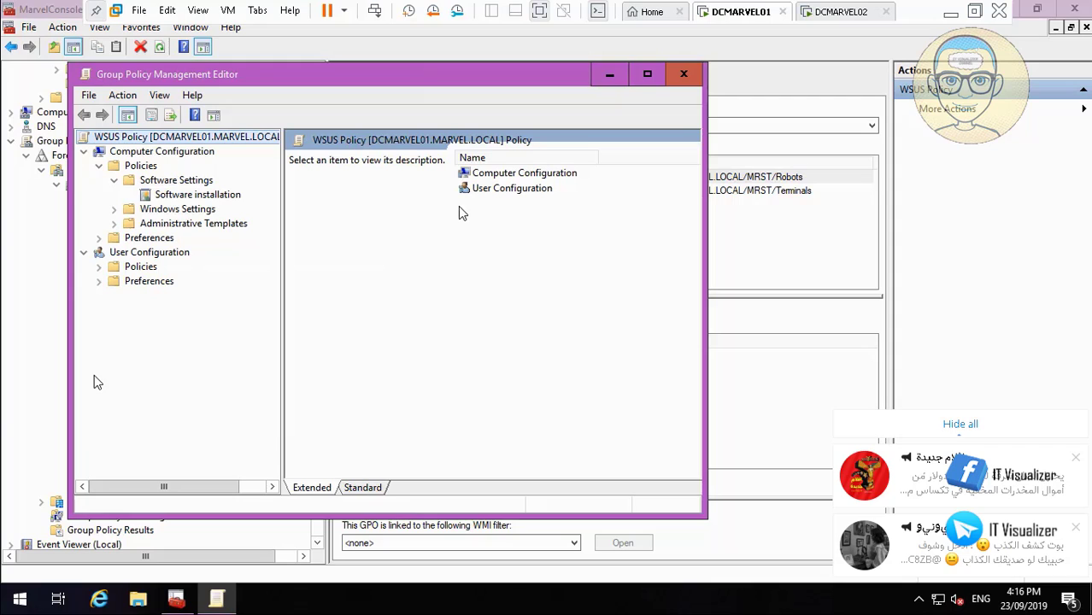
pyautogui.click(191, 196)
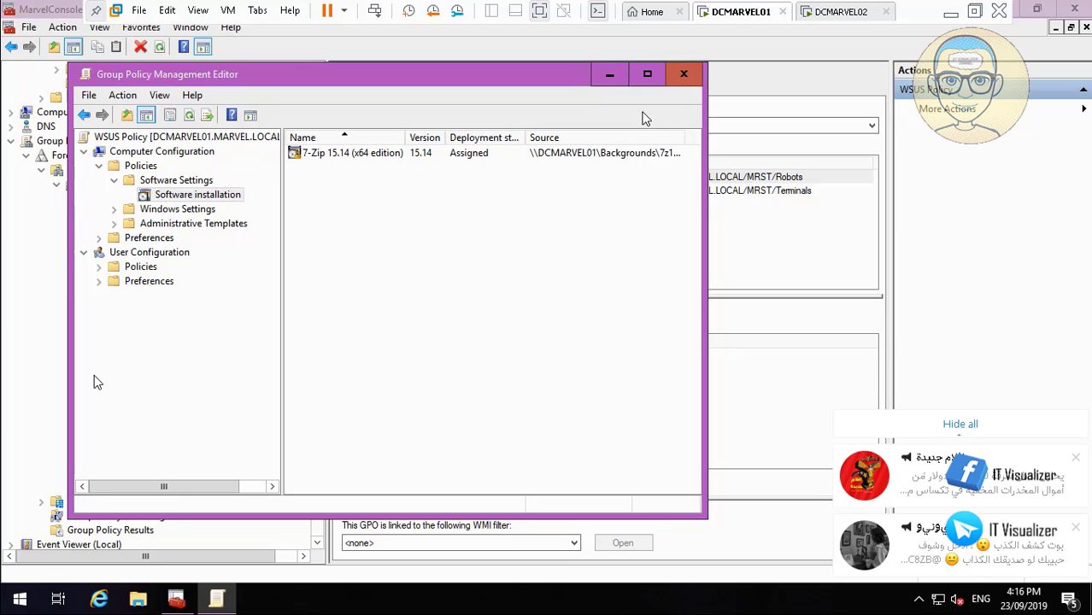
pyautogui.click(676, 79)
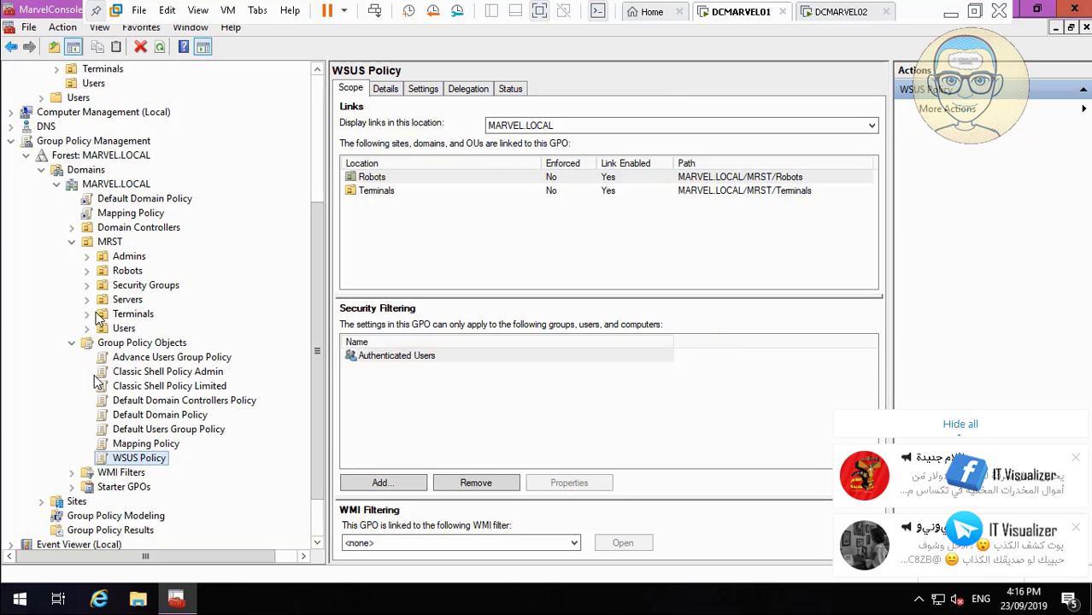
# Reopen WSUS Policy and navigate Administrative Templates to Windows Components > Windows Update.
pyautogui.rightClick(151, 460)
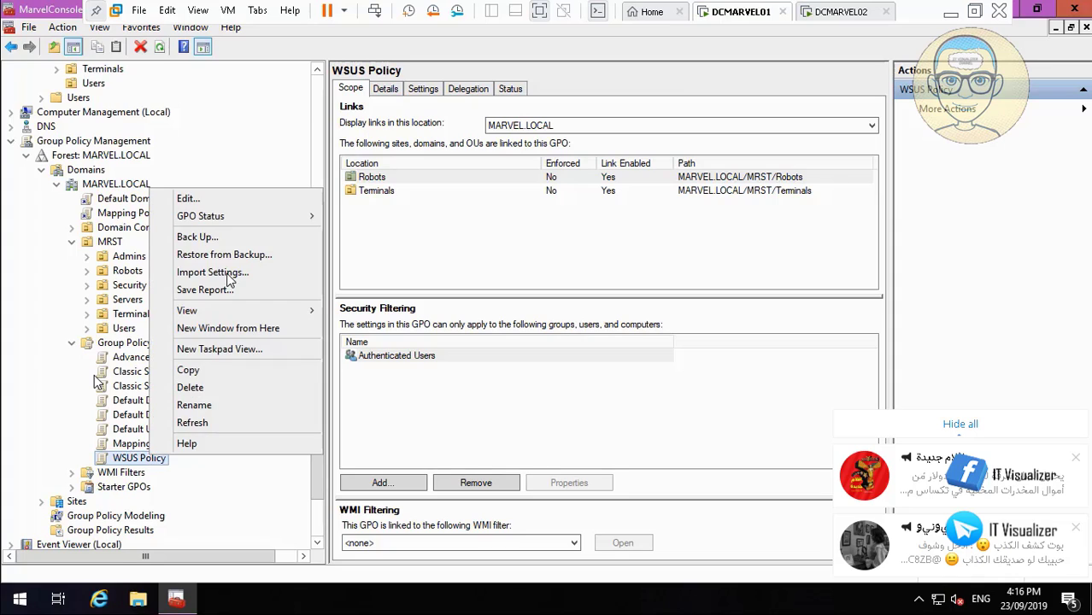
pyautogui.click(239, 201)
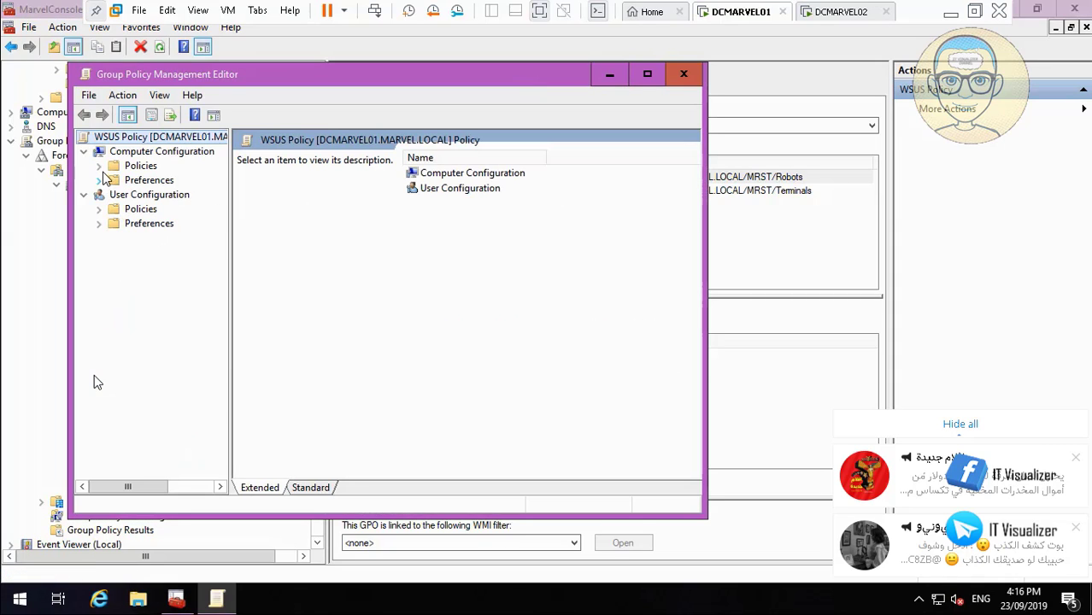
pyautogui.click(99, 166)
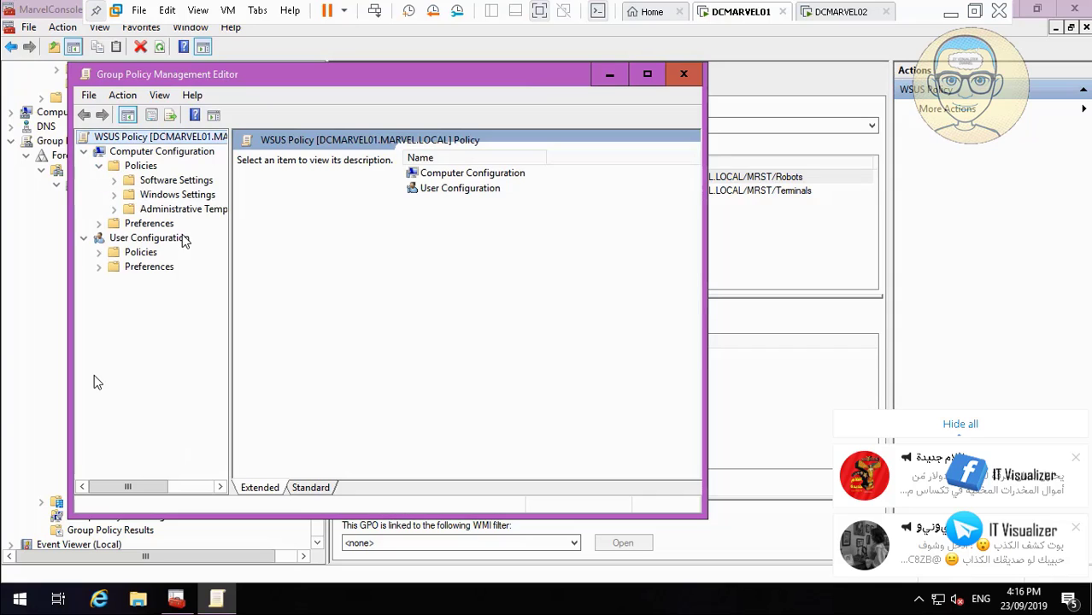
pyautogui.click(115, 209)
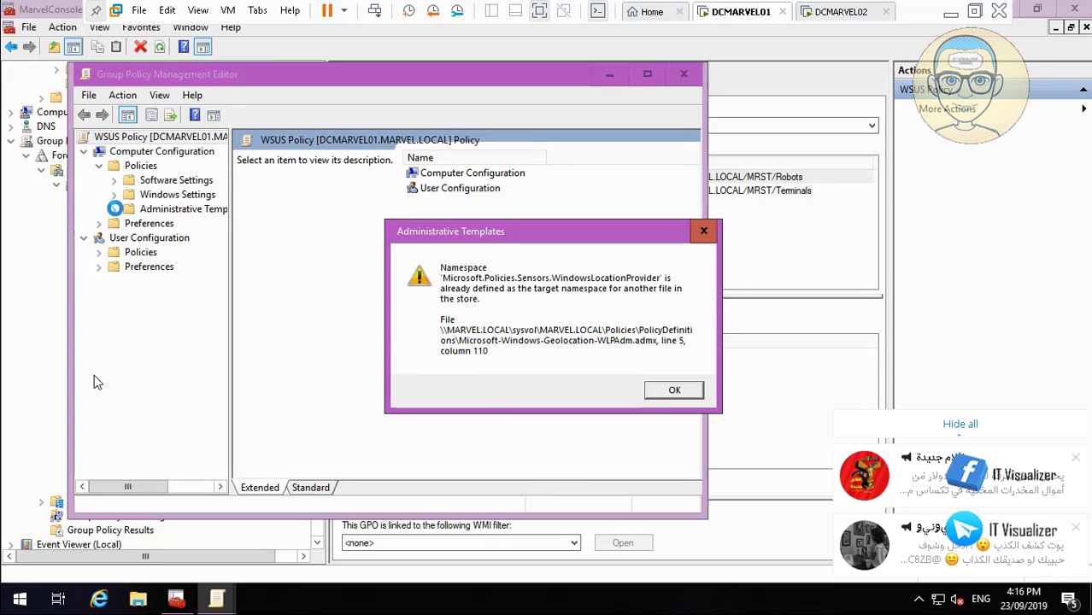
pyautogui.click(673, 390)
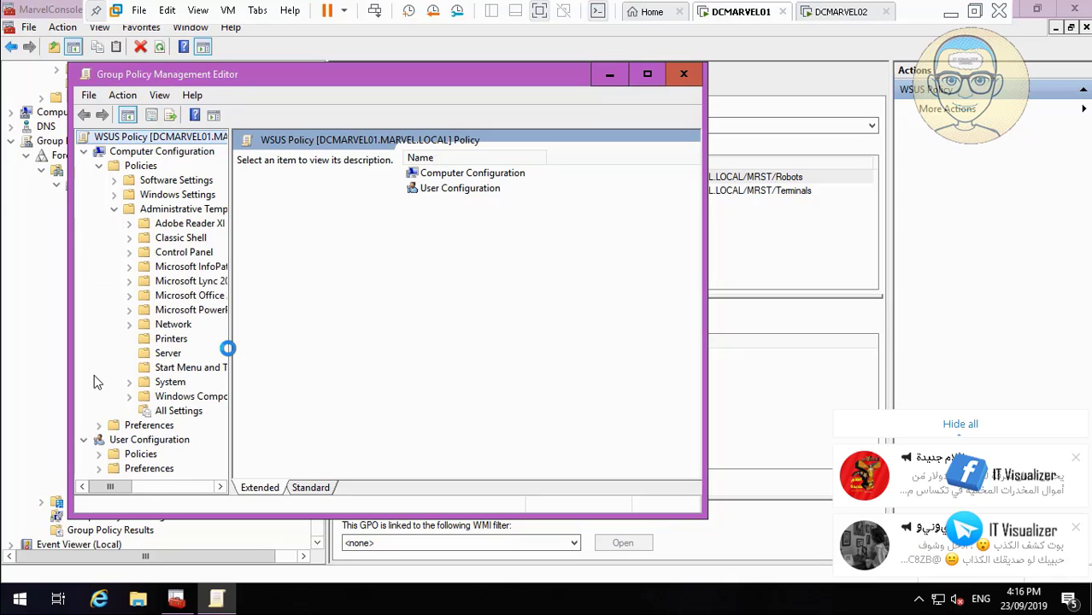
pyautogui.moveTo(229, 347); pyautogui.dragTo(375, 358)
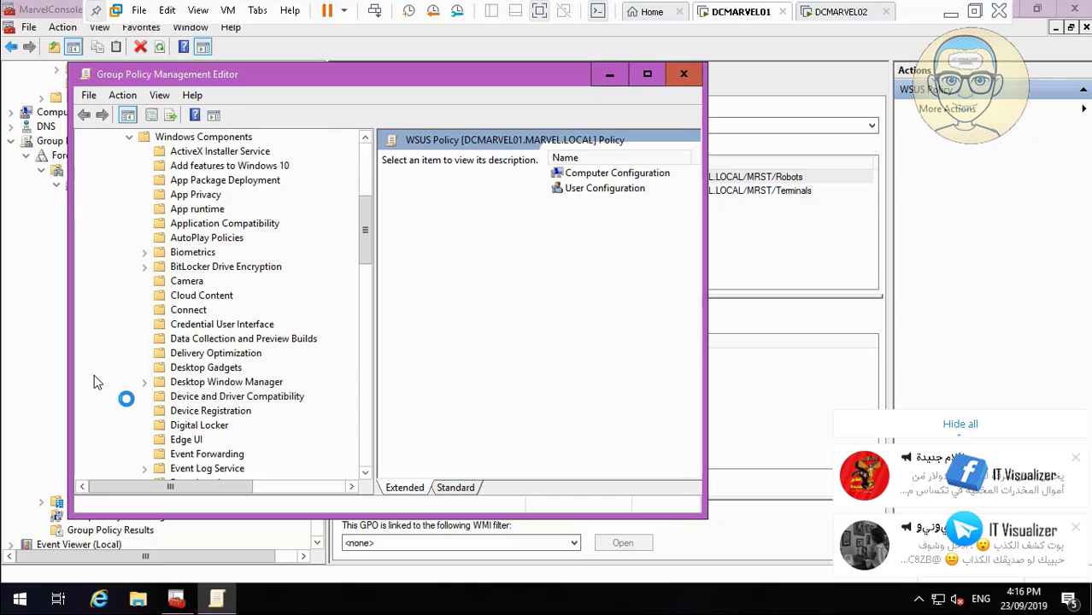
pyautogui.click(366, 456)
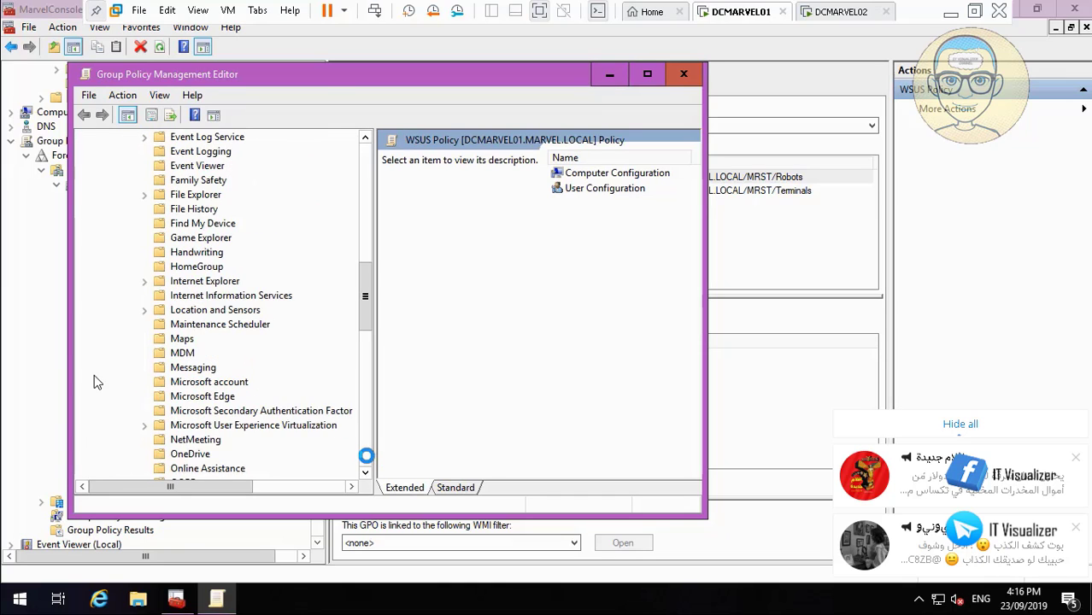
pyautogui.click(224, 395)
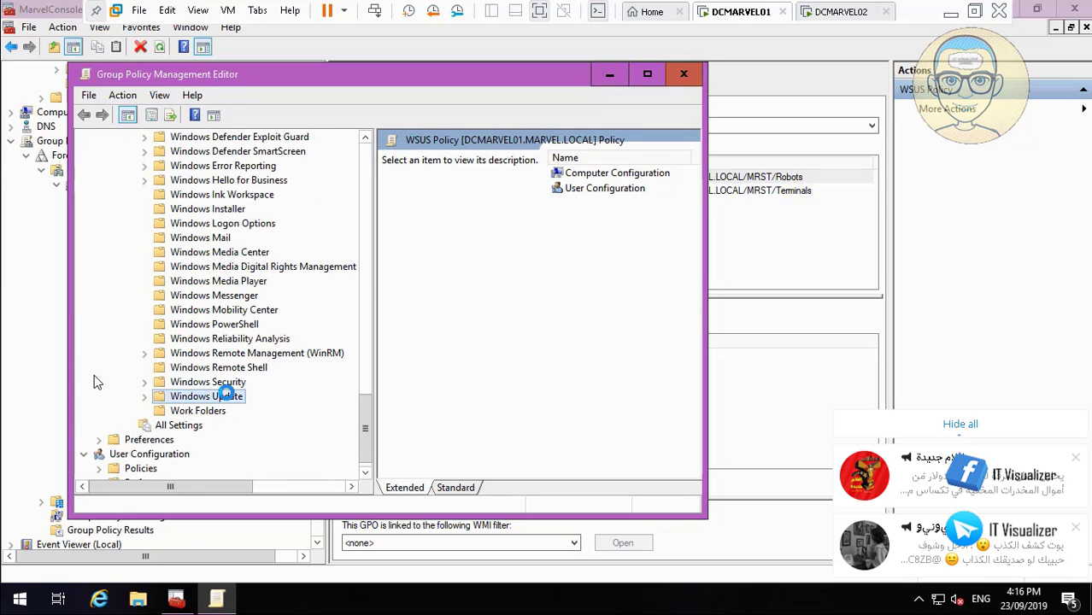
# Check the intranet Microsoft update service location setting and keep it enabled.
pyautogui.click(646, 75)
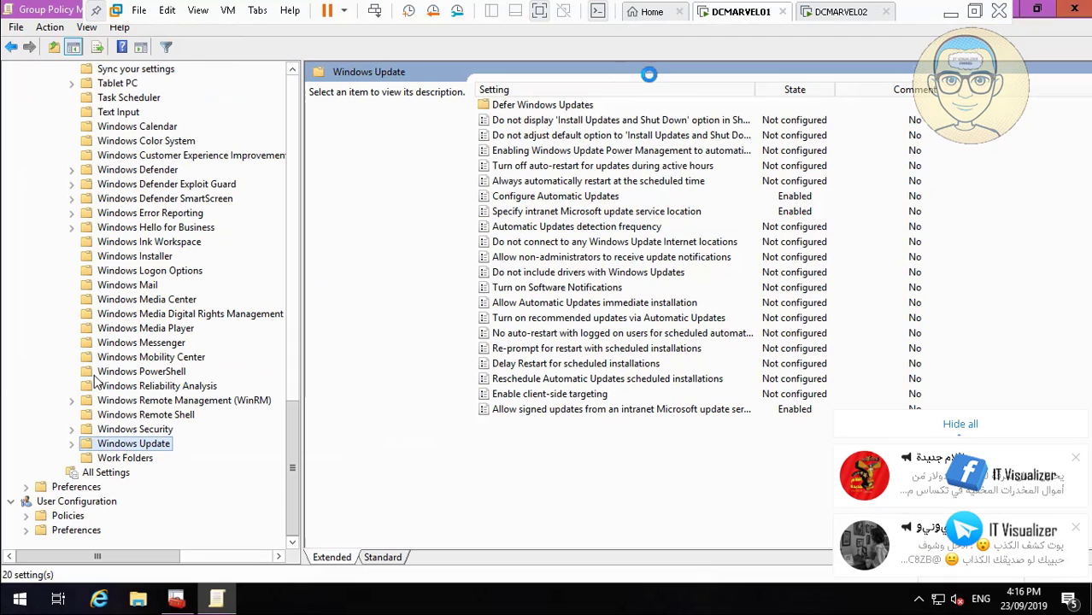
pyautogui.doubleClick(569, 210)
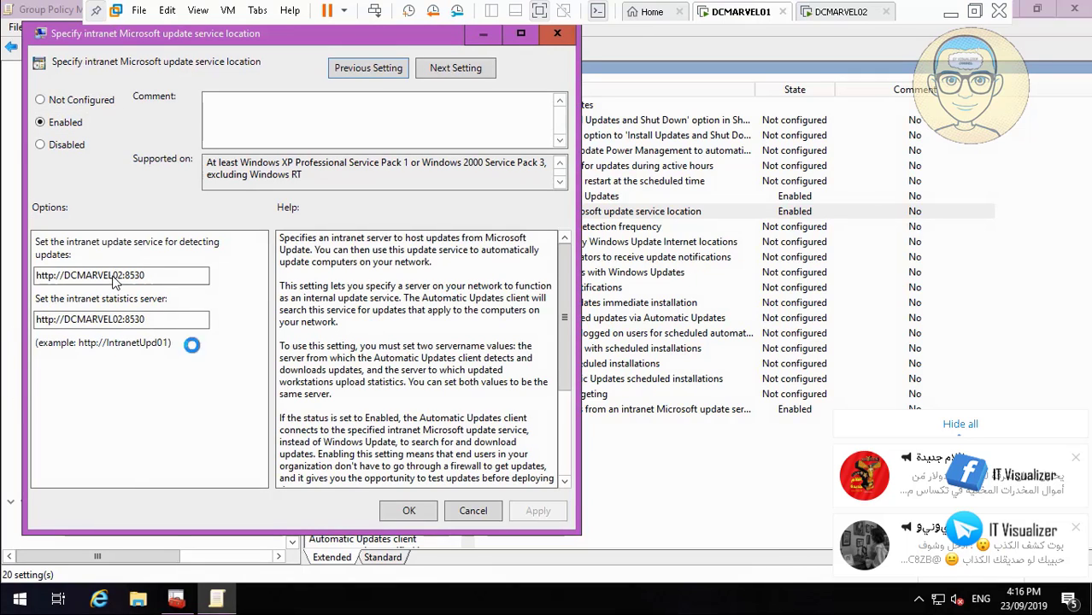
pyautogui.click(426, 508)
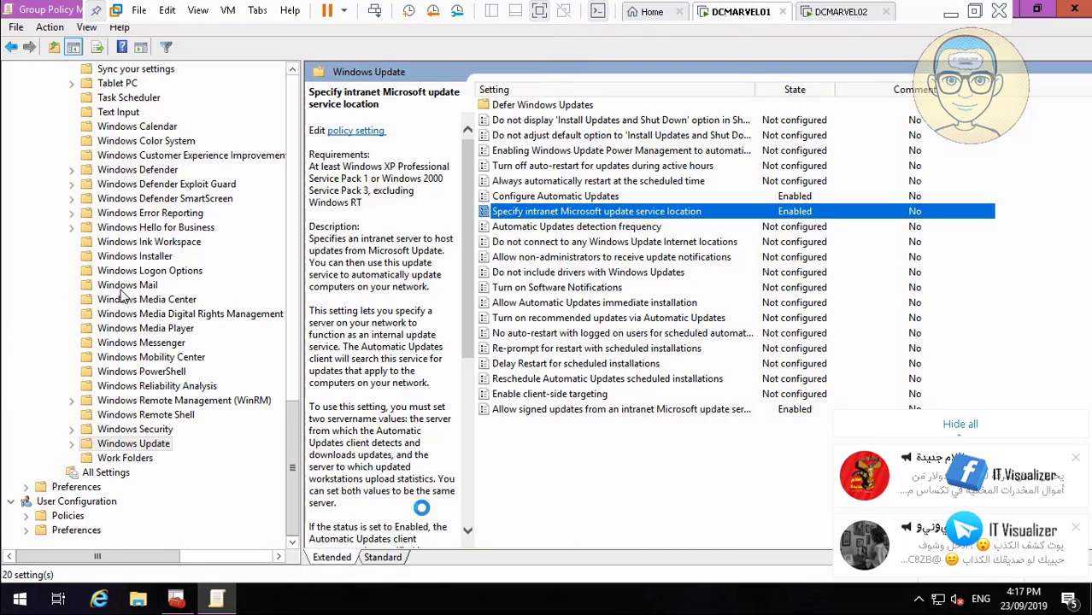
# Review Configure Automatic Updates (daily install at 03:00) and close it unchanged.
pyautogui.doubleClick(580, 196)
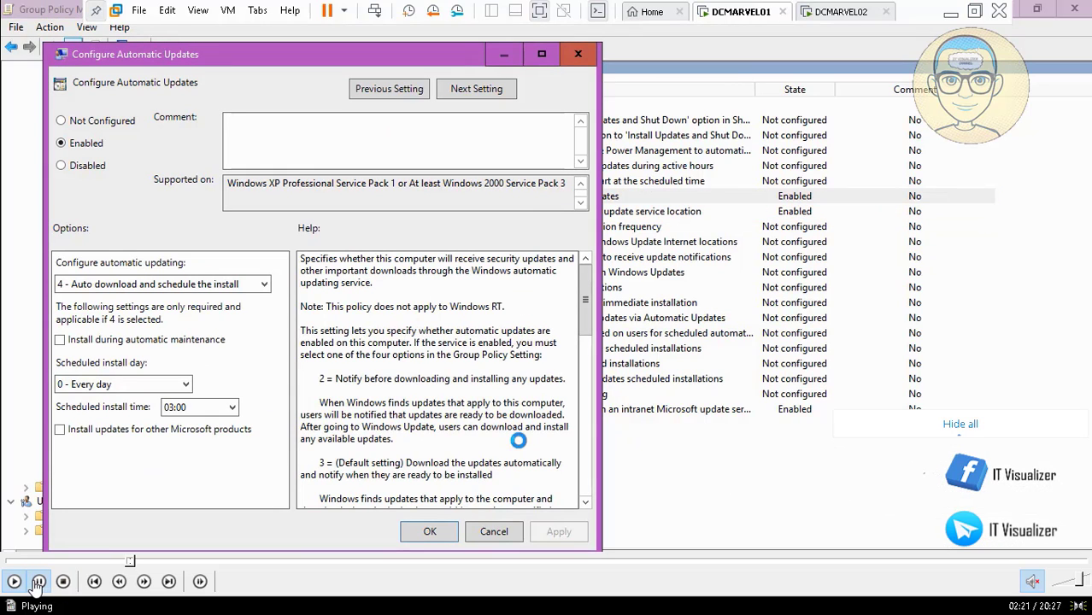
pyautogui.click(38, 581)
pyautogui.click(126, 562)
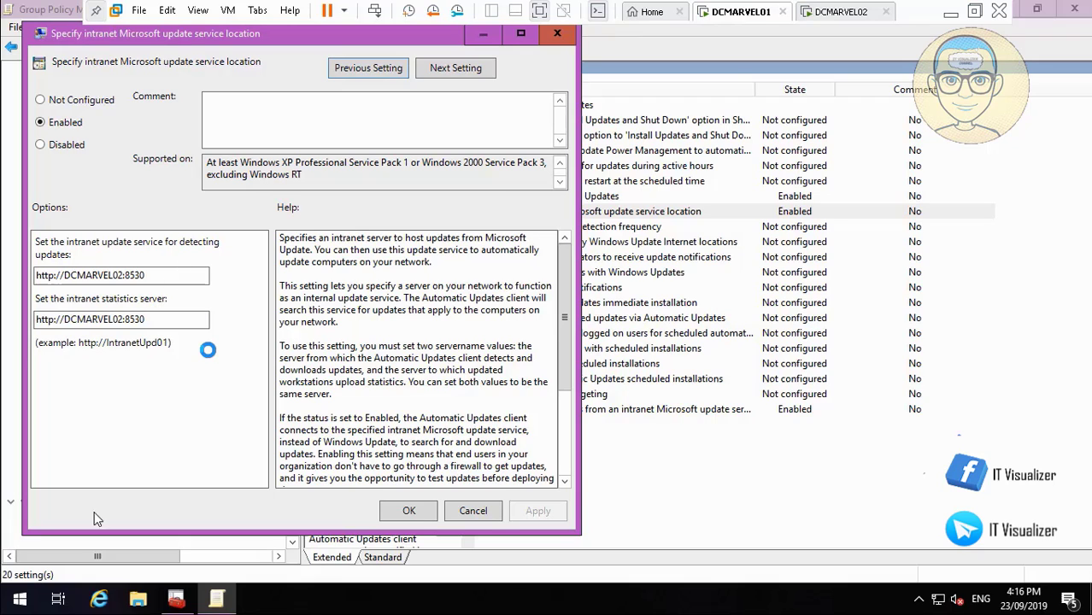
pyautogui.click(15, 582)
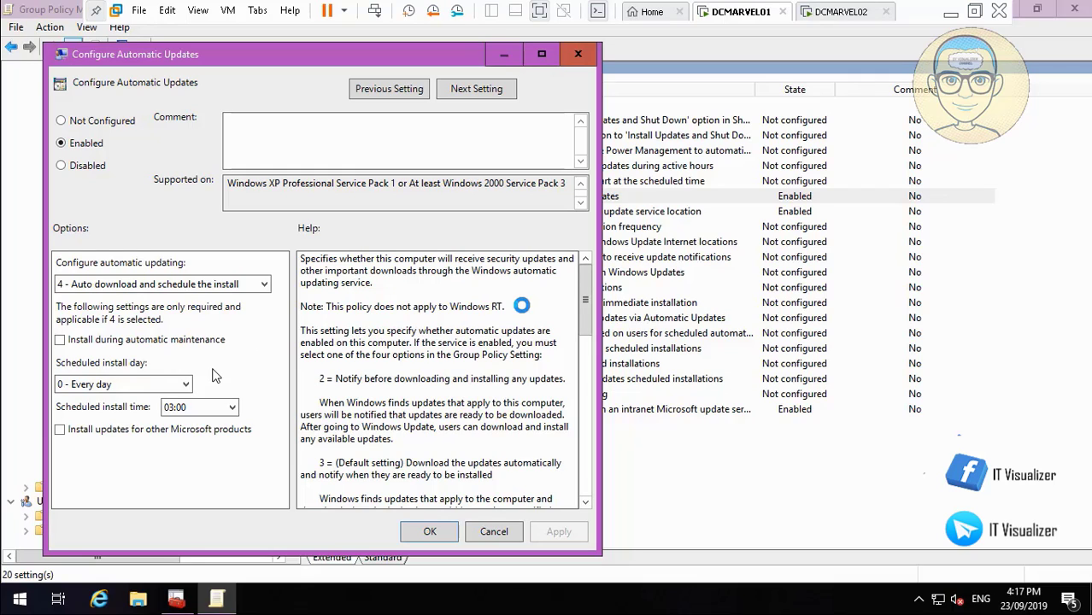
pyautogui.press('space')
pyautogui.press('space')
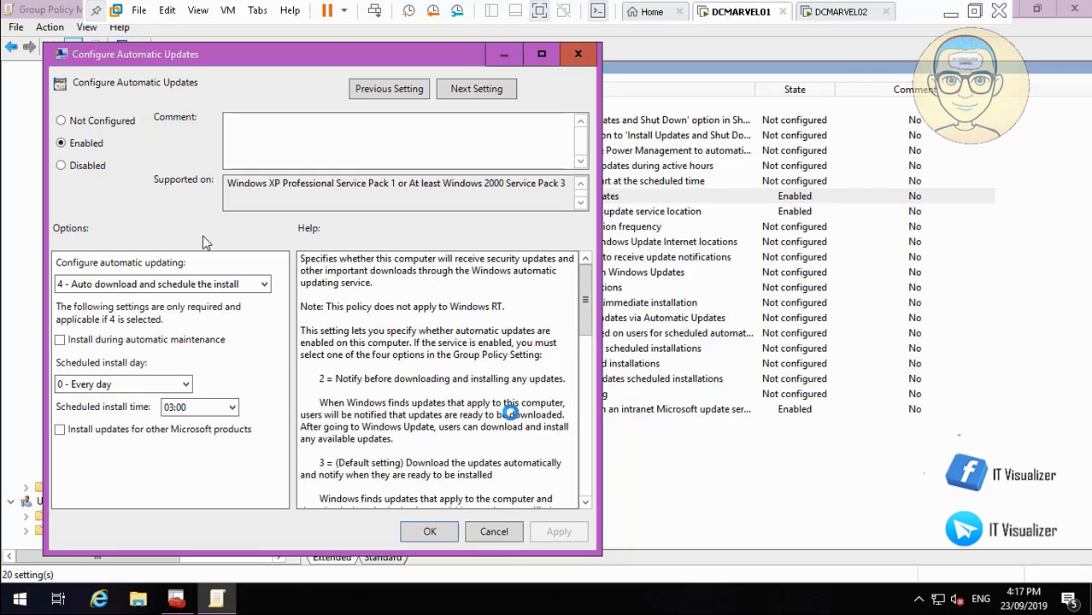
pyautogui.click(496, 530)
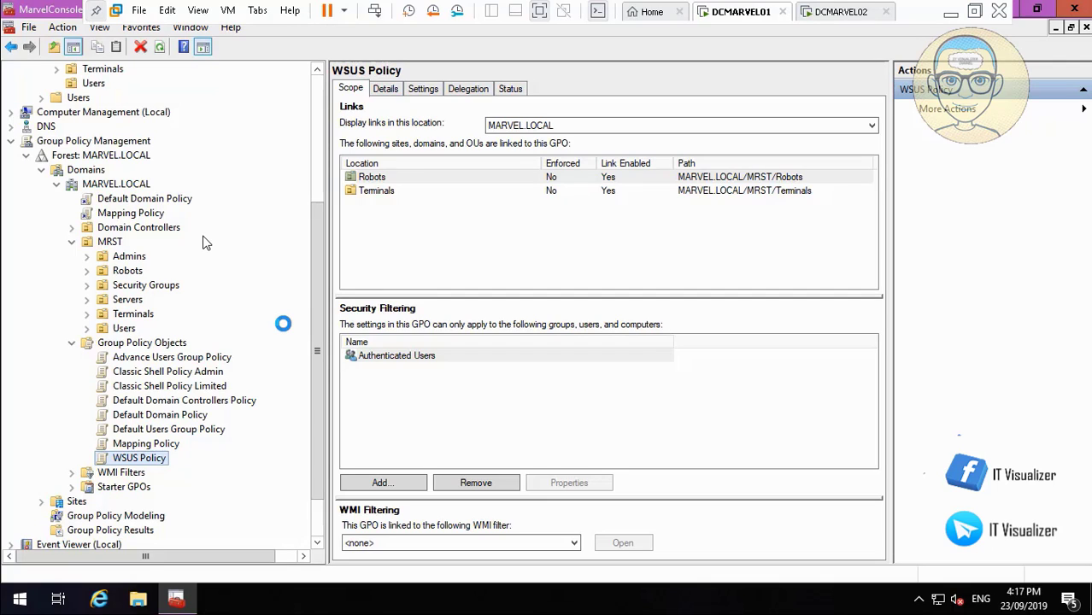
# Show Mapping Policy's User Preferences > Windows Settings > Drive Maps as a list.
pyautogui.moveTo(34, 588)
pyautogui.moveTo(8, 568)
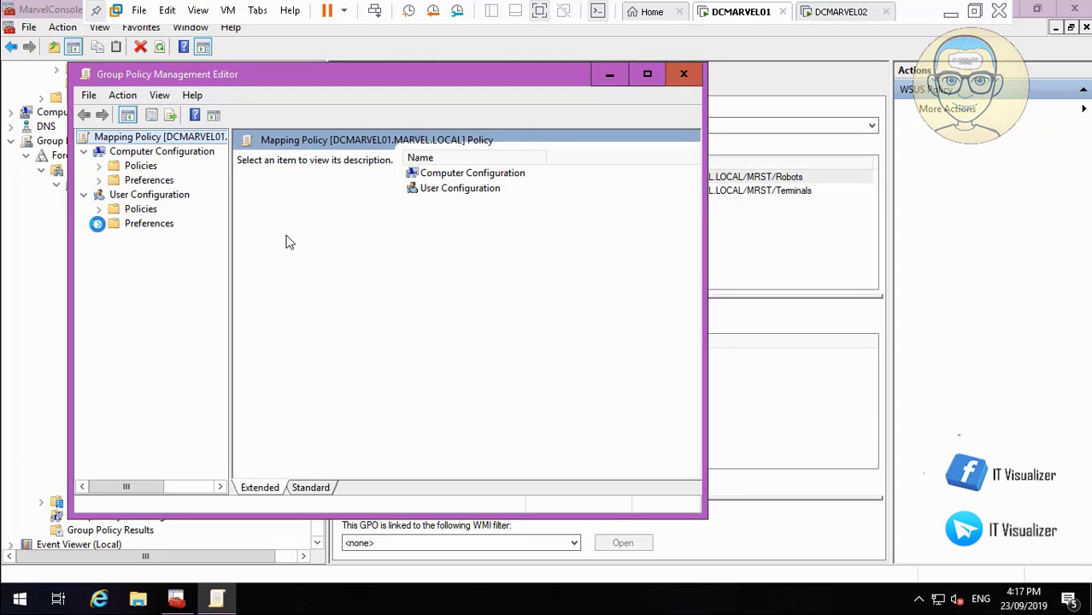
pyautogui.click(99, 223)
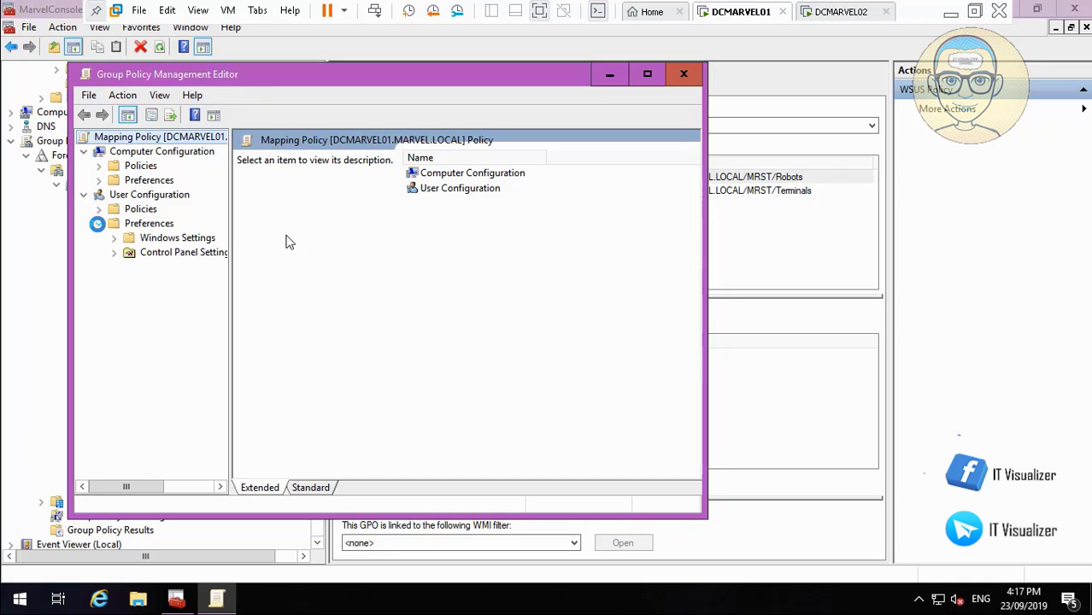
pyautogui.click(114, 237)
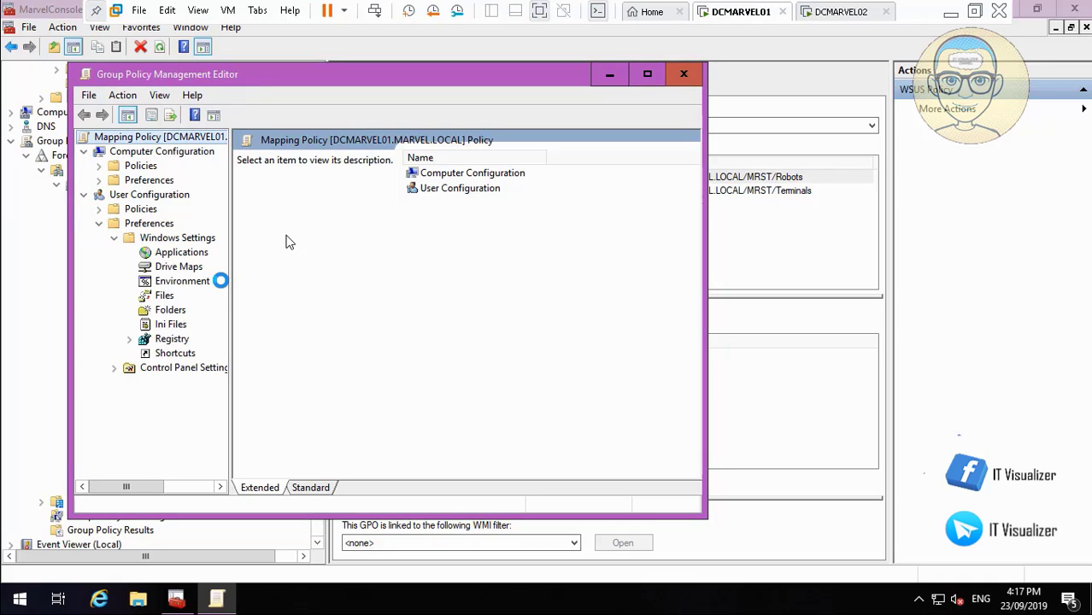
pyautogui.moveTo(230, 282); pyautogui.dragTo(306, 283)
pyautogui.click(193, 267)
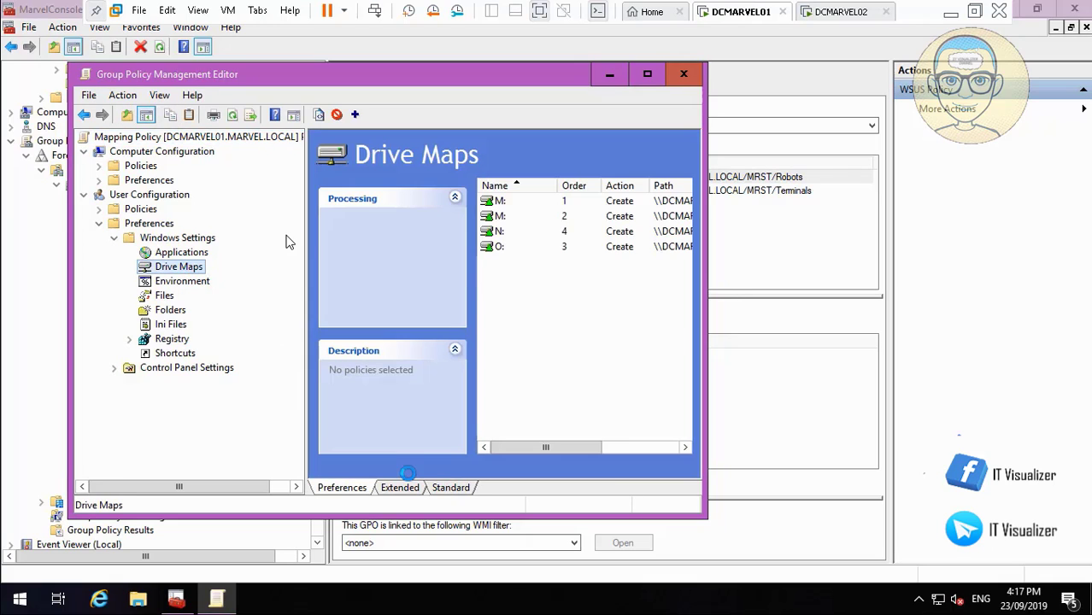
pyautogui.click(450, 487)
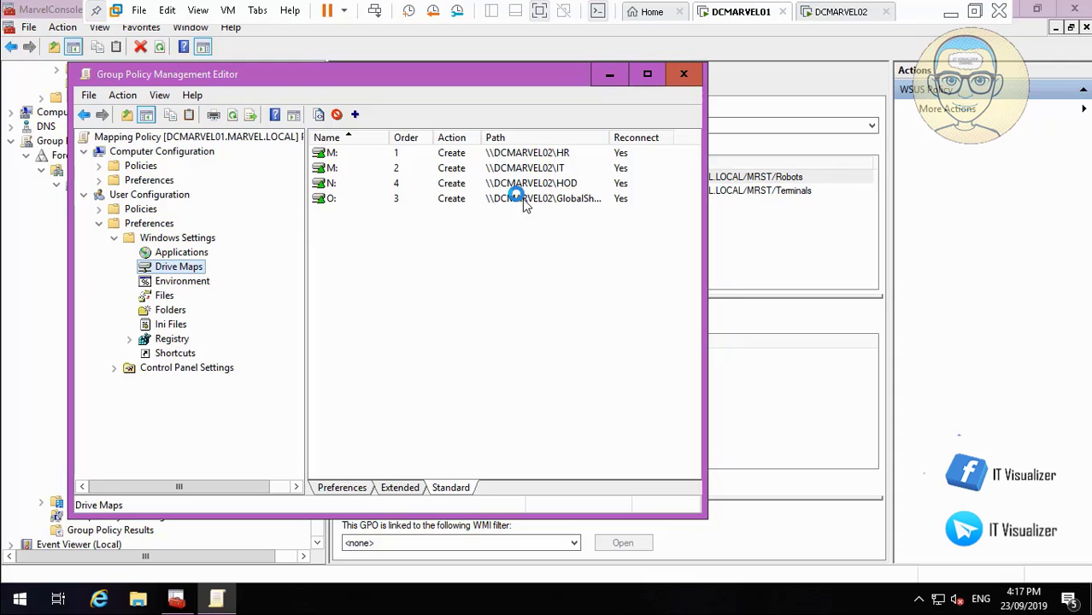
pyautogui.moveTo(57, 609)
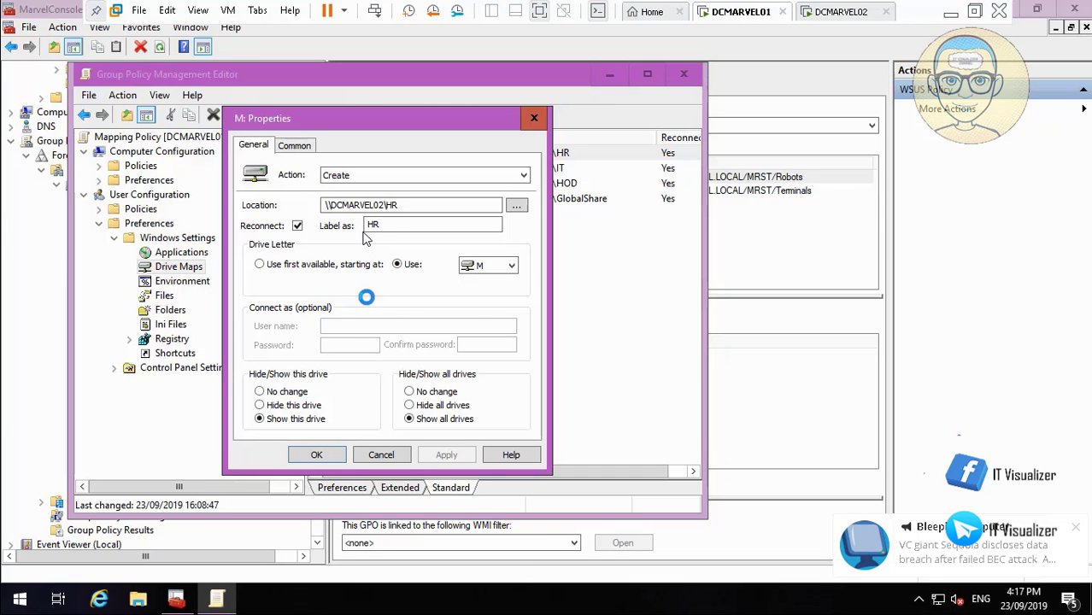
pyautogui.press('Escape')
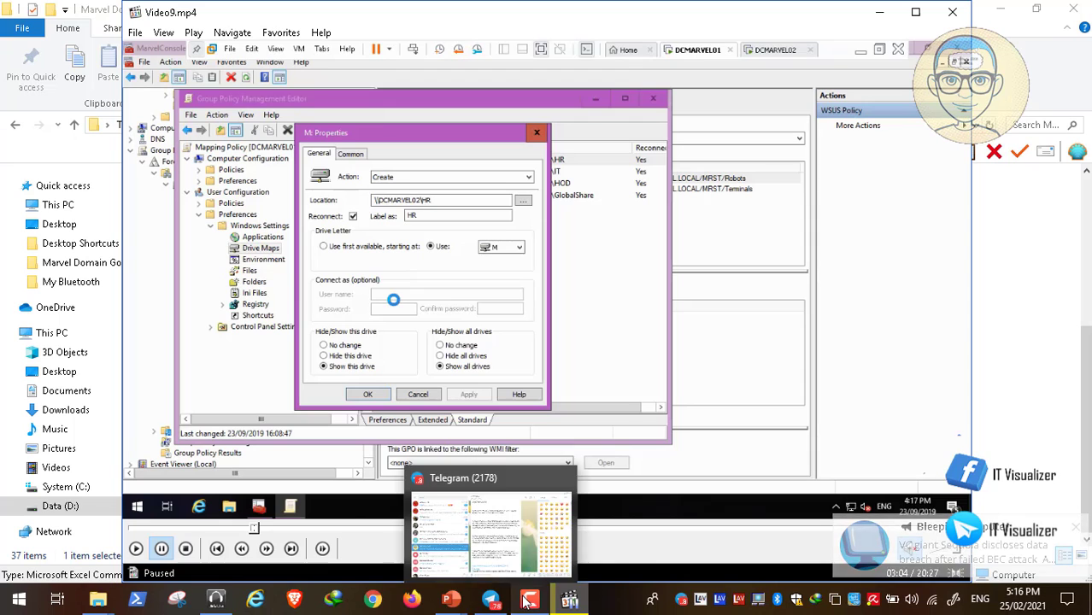
pyautogui.moveTo(451, 601)
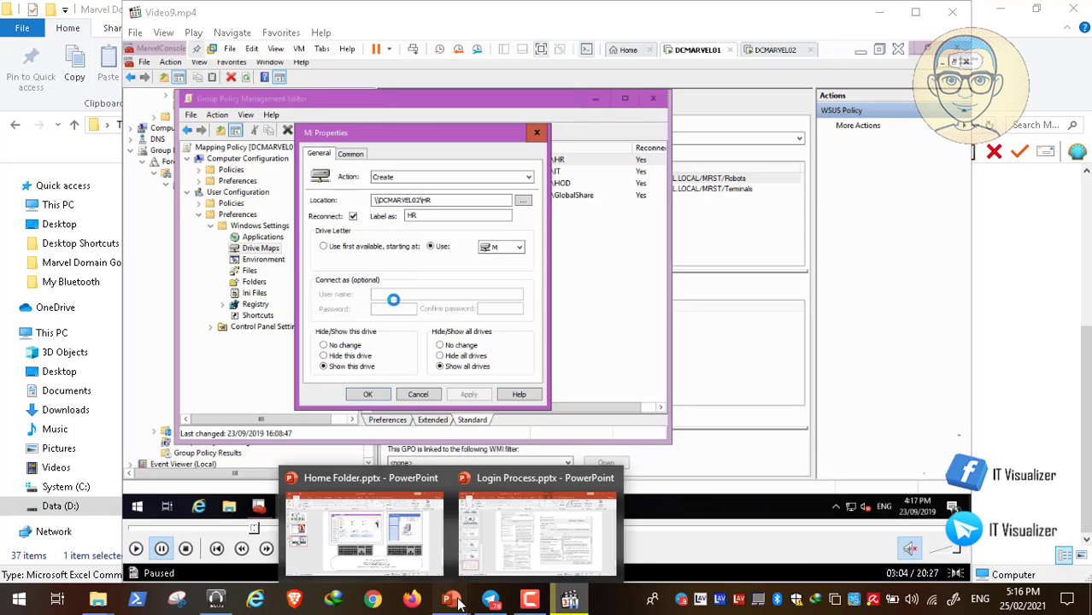
pyautogui.click(395, 555)
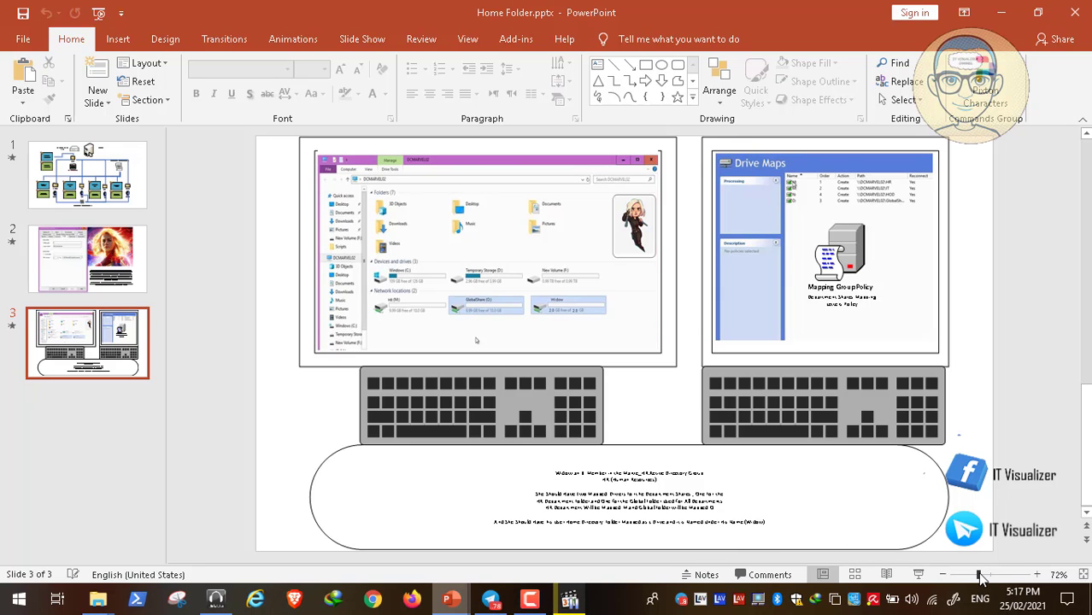
pyautogui.moveTo(980, 578); pyautogui.dragTo(990, 579)
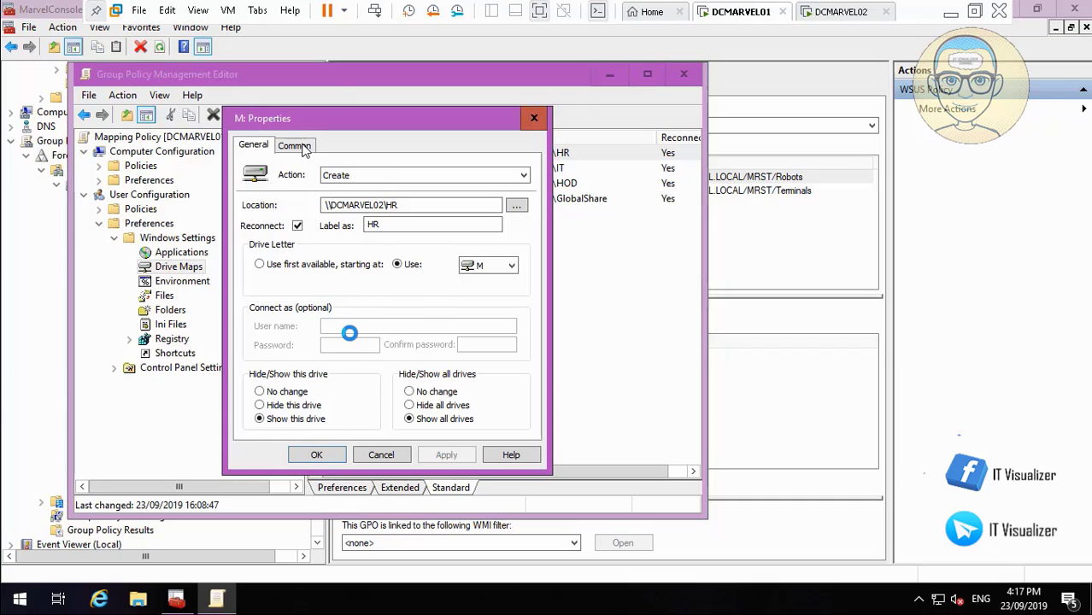
# Confirm the HR drive map's Marvel_HR group targeting and apply it.
pyautogui.press('space')
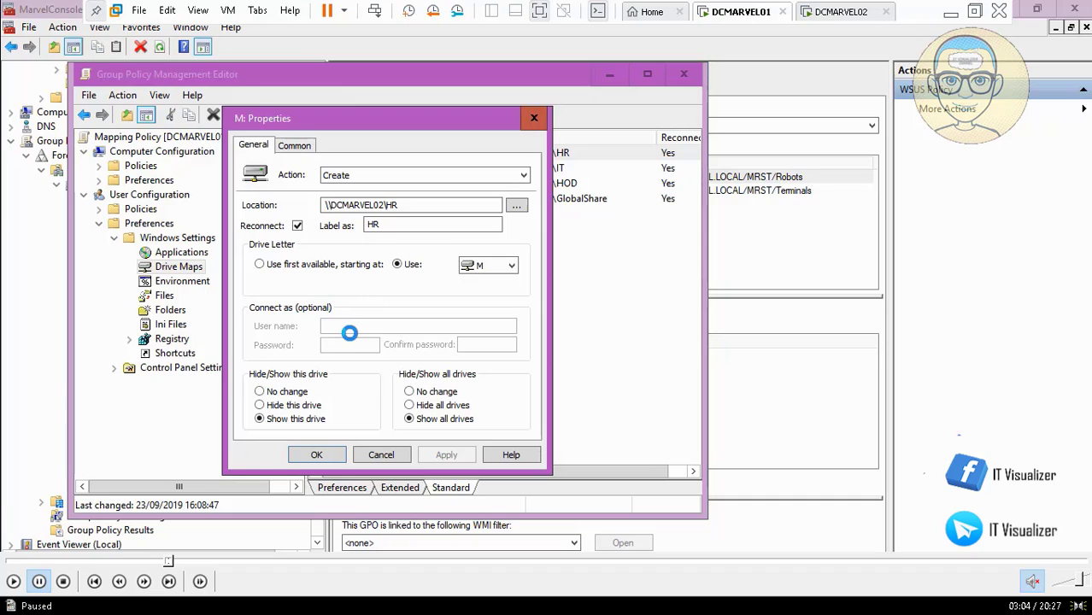
pyautogui.click(14, 582)
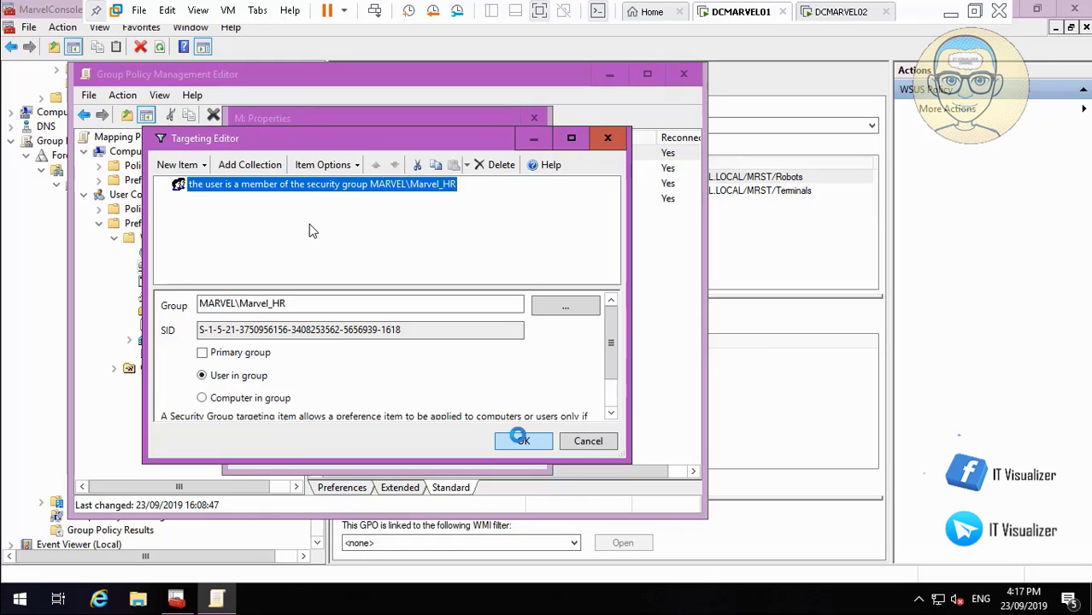
pyautogui.click(519, 441)
pyautogui.click(447, 454)
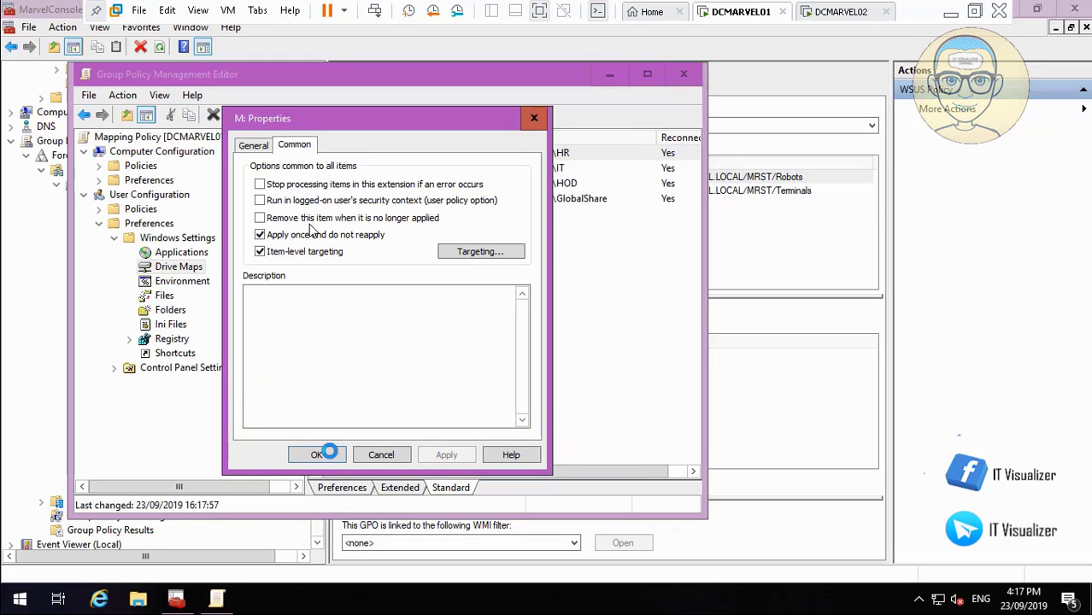
pyautogui.click(328, 454)
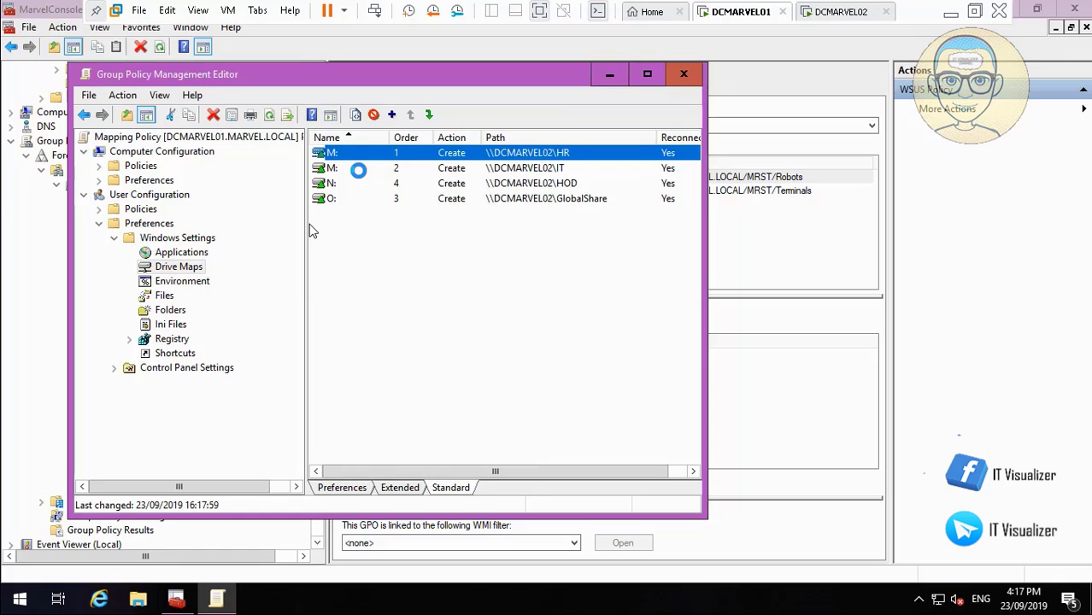
# Target the IT drive map (M:, \\DCMARVEL02\IT) to the Marvel_IT group and apply.
pyautogui.doubleClick(370, 170)
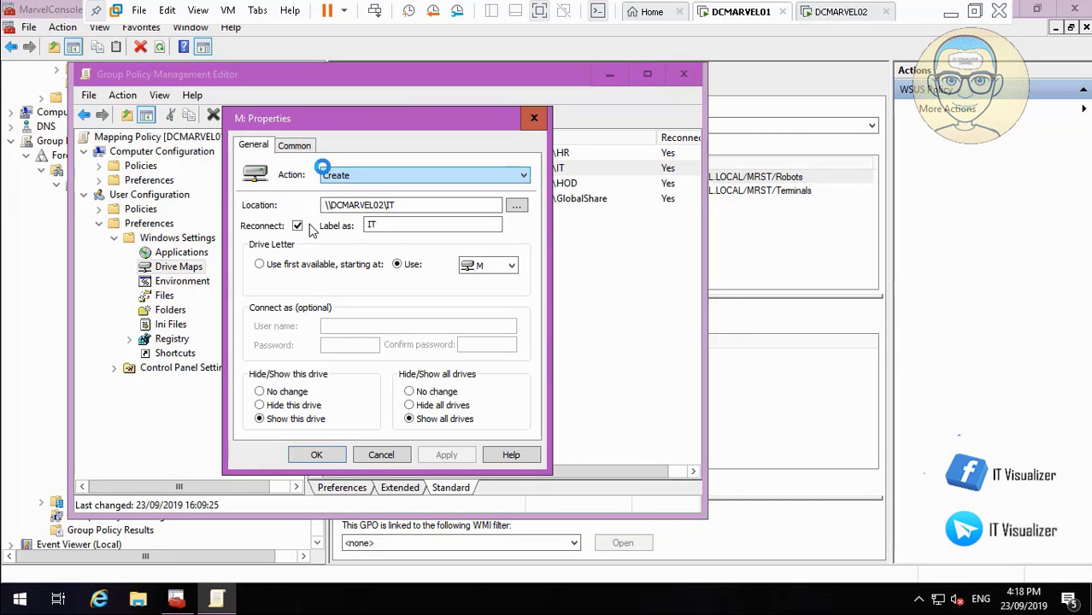
pyautogui.click(294, 144)
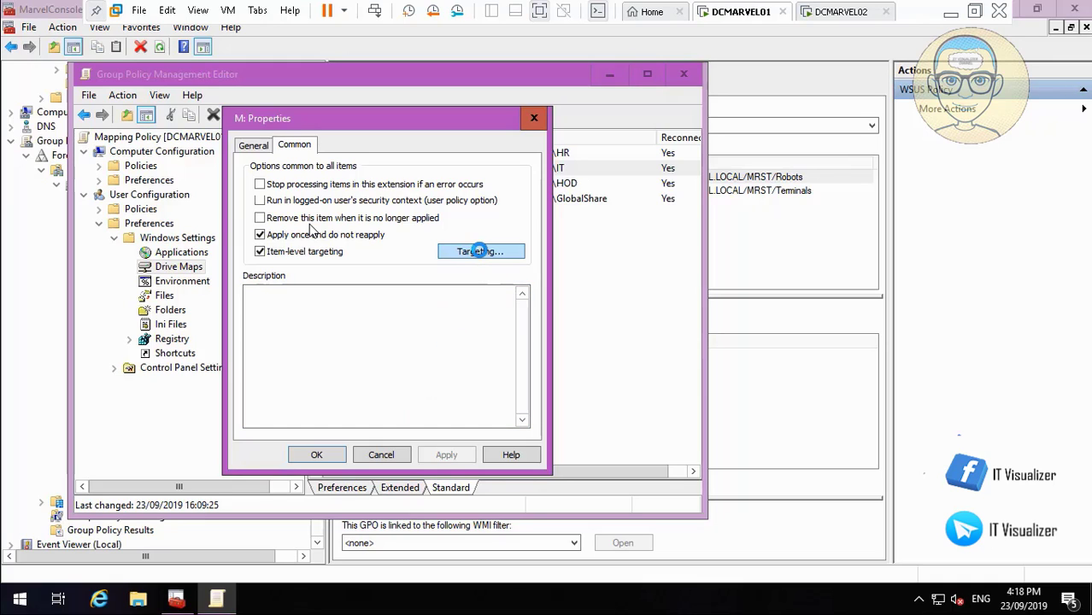
pyautogui.click(479, 250)
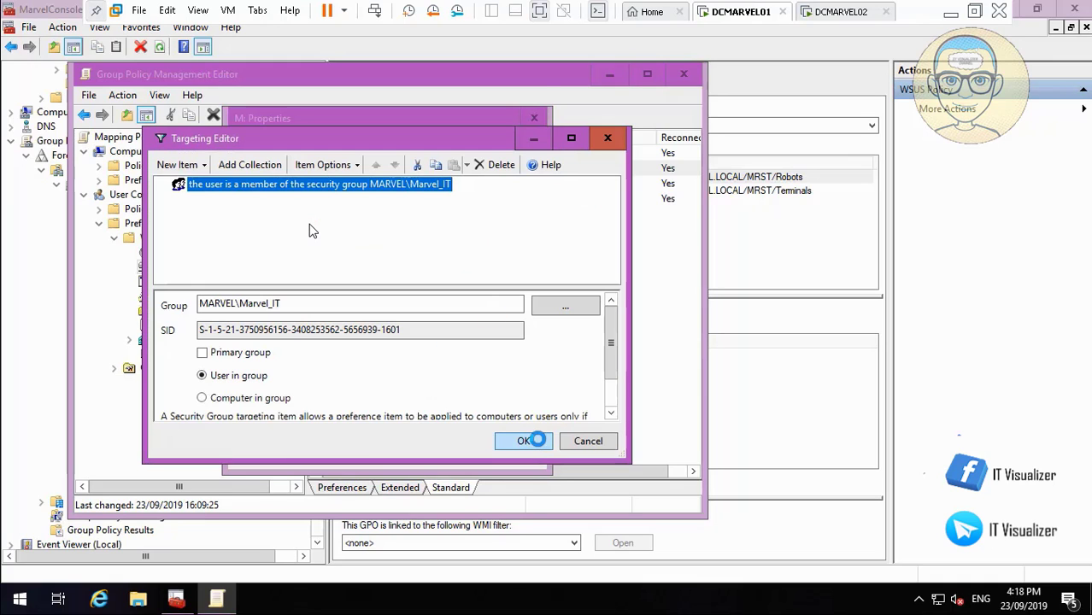
pyautogui.click(537, 439)
pyautogui.click(444, 454)
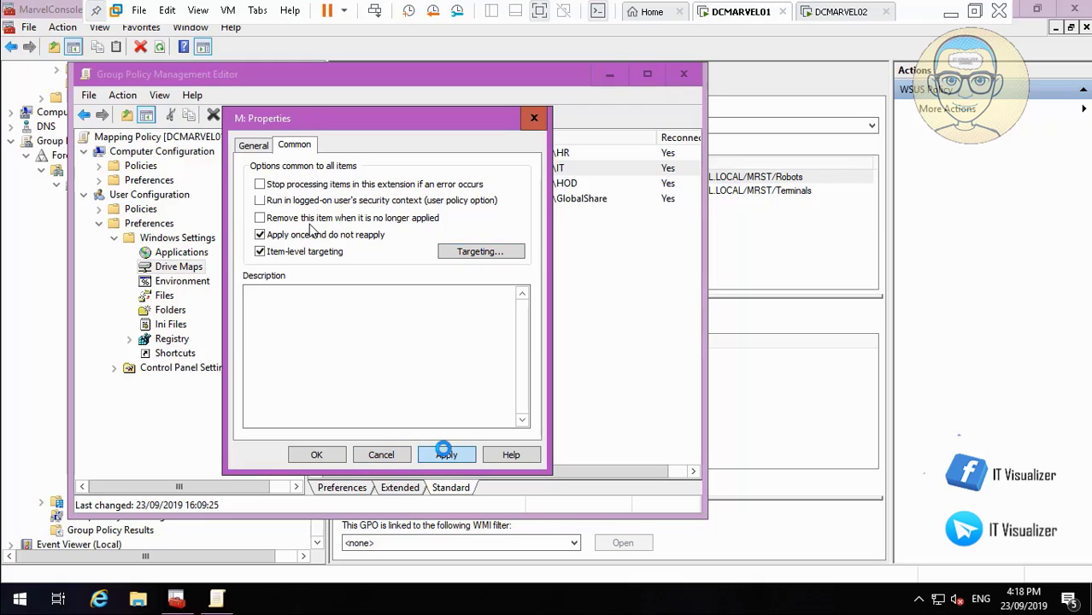
pyautogui.click(317, 454)
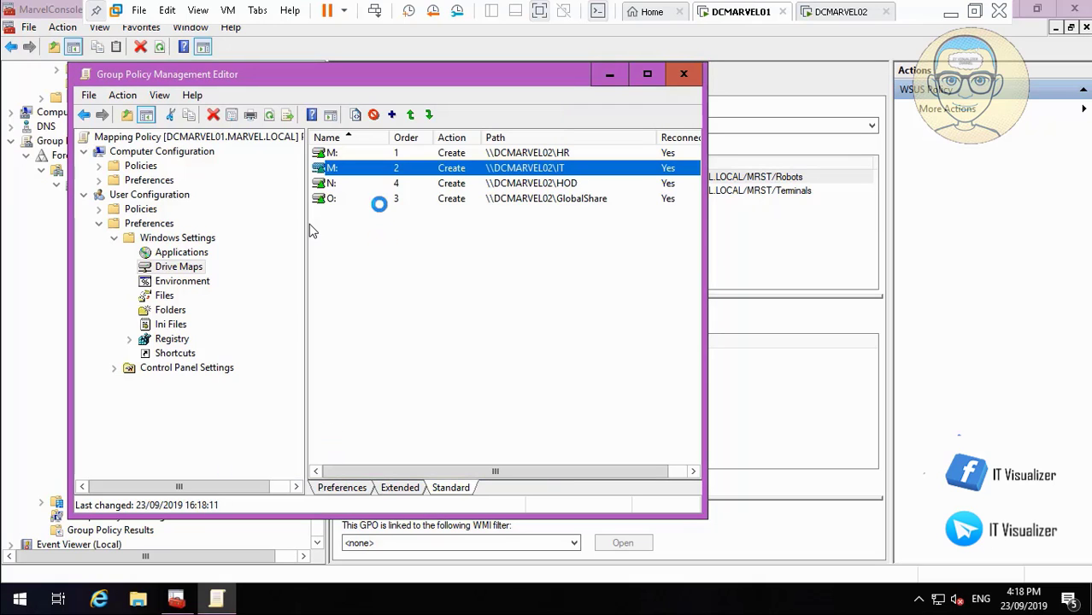
# Confirm and save the group targeting on the HOD N: drive mapping.
pyautogui.doubleClick(340, 183)
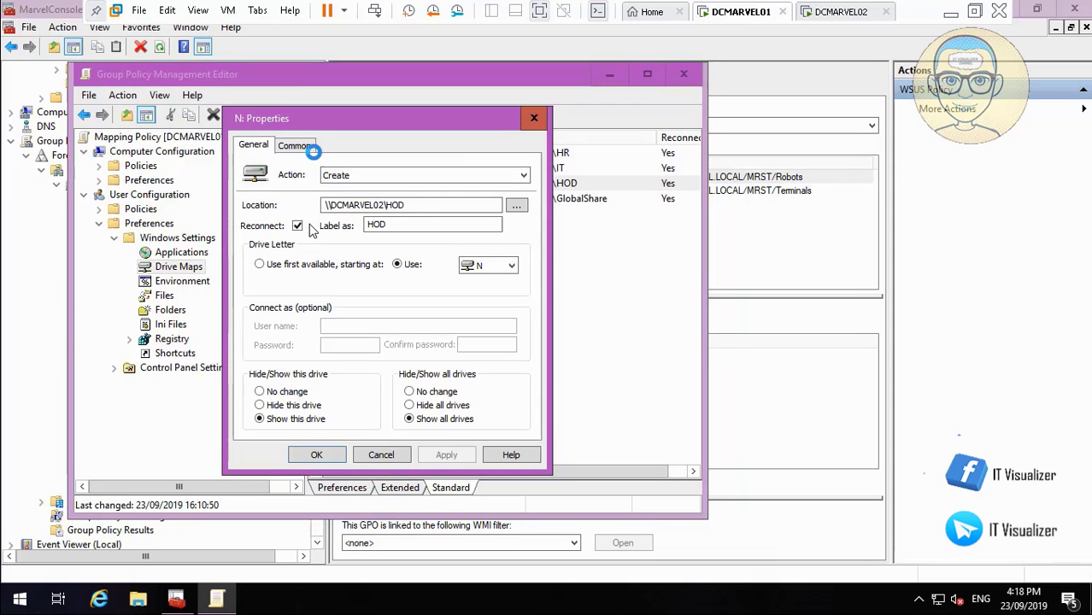
pyautogui.click(295, 145)
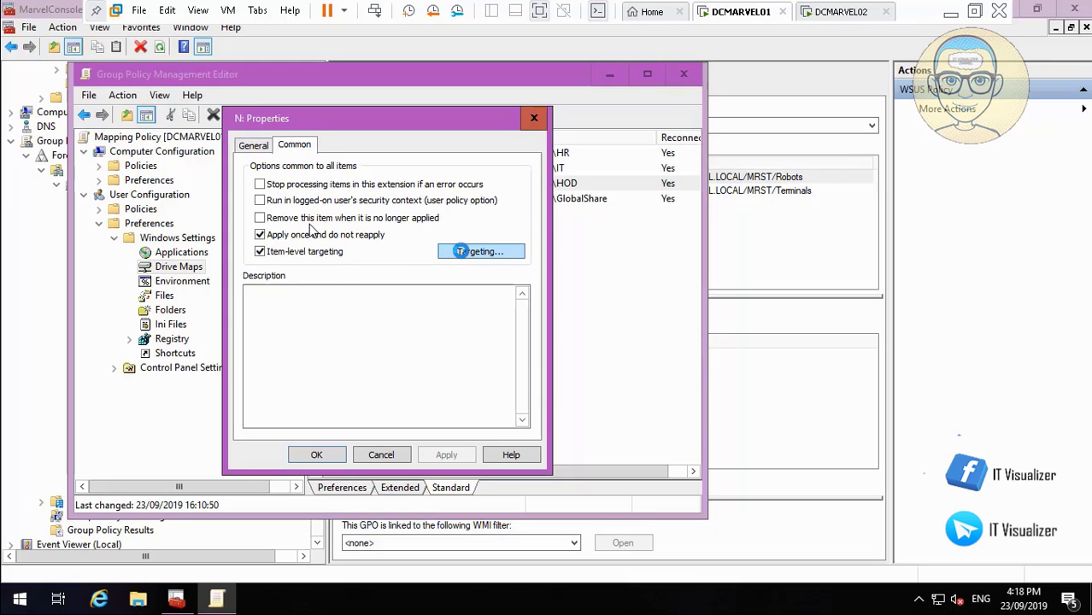
pyautogui.click(462, 252)
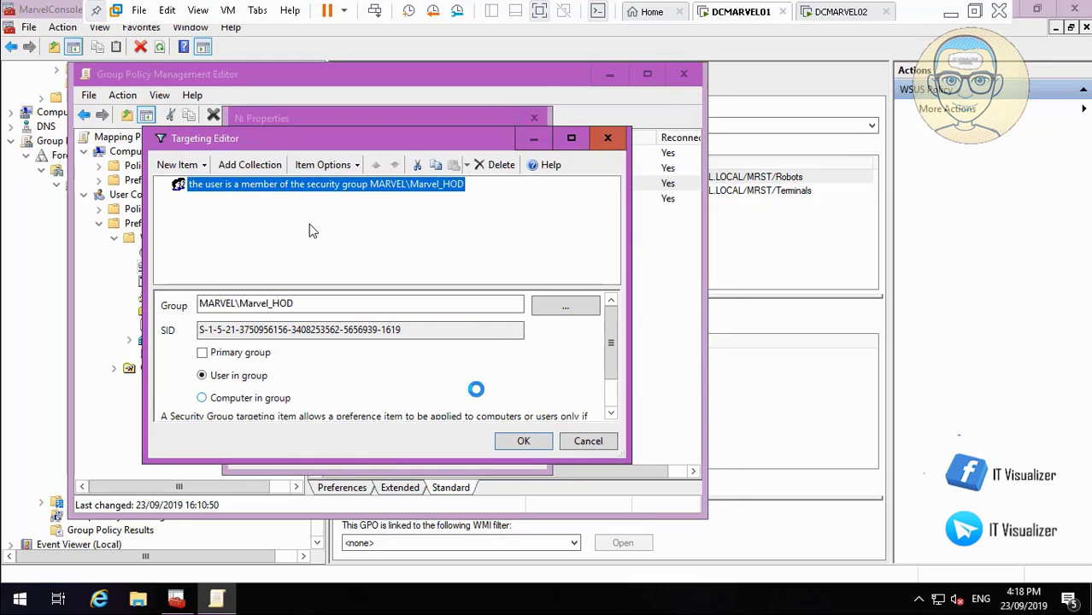
pyautogui.click(530, 440)
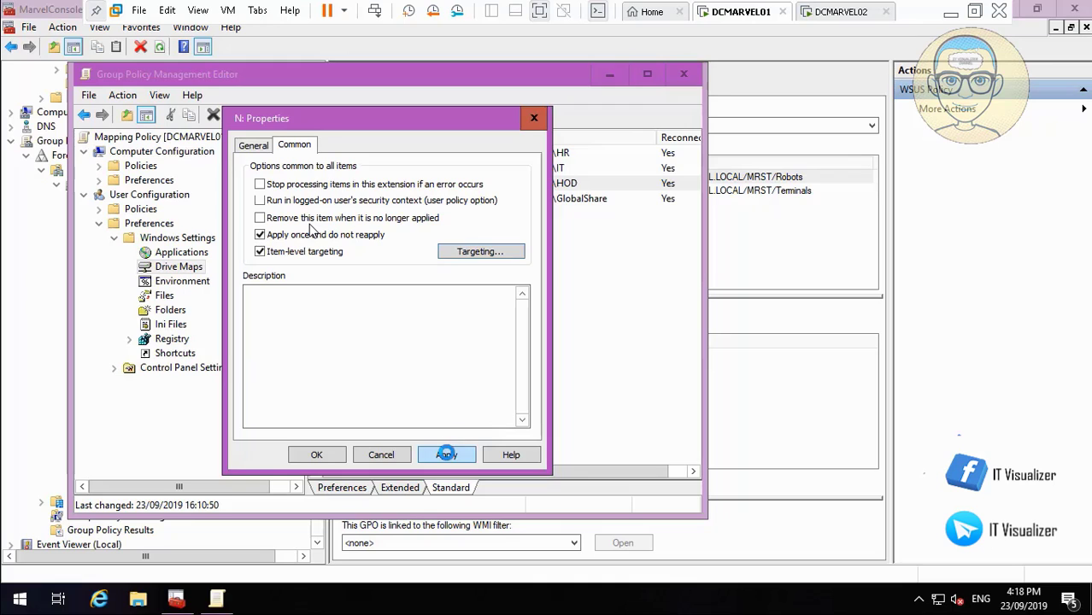
pyautogui.click(317, 454)
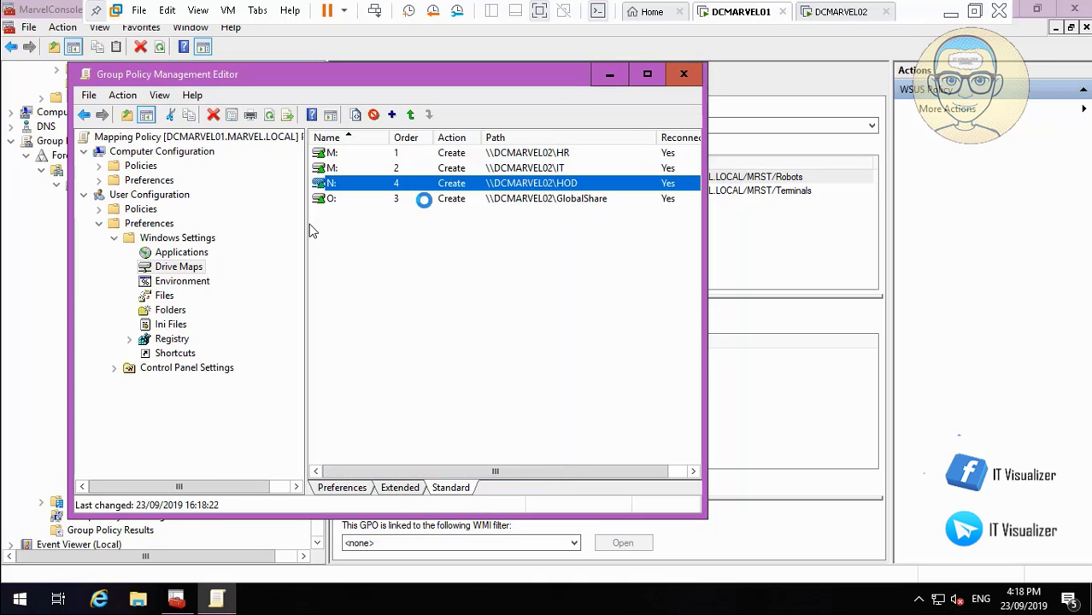
# Confirm and apply the O: drive mapping's group targeting, then close the Mapping Policy editor.
pyautogui.doubleClick(401, 201)
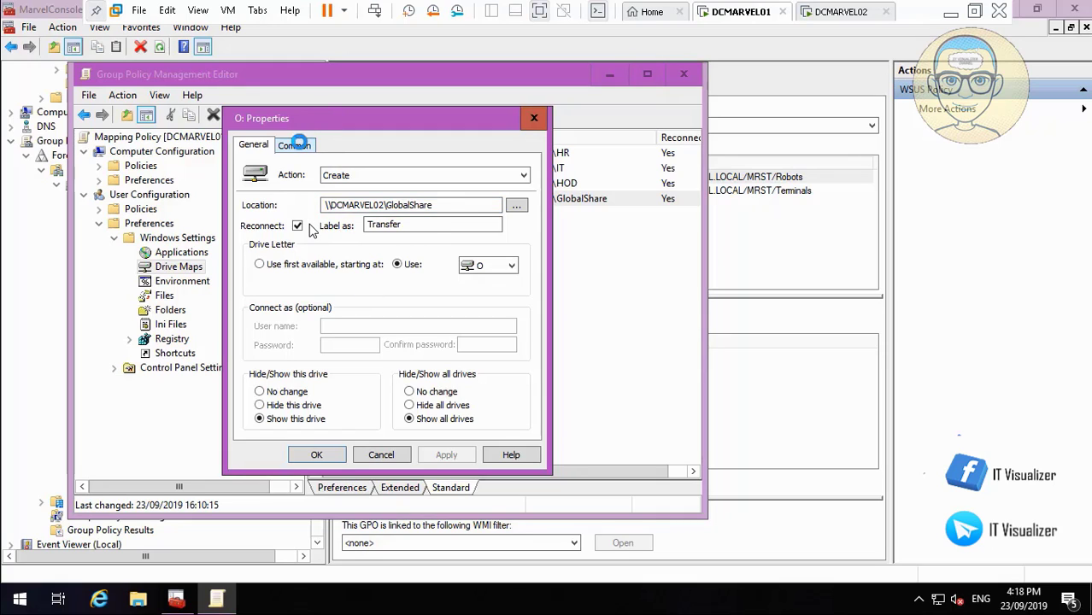
pyautogui.click(298, 140)
pyautogui.click(480, 249)
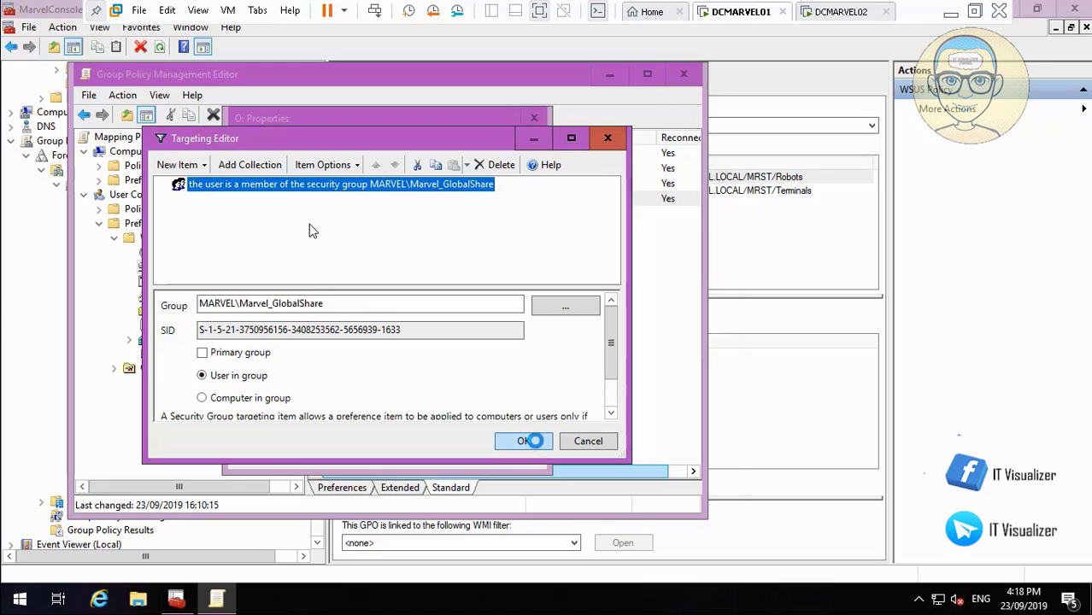
pyautogui.click(527, 441)
pyautogui.click(435, 460)
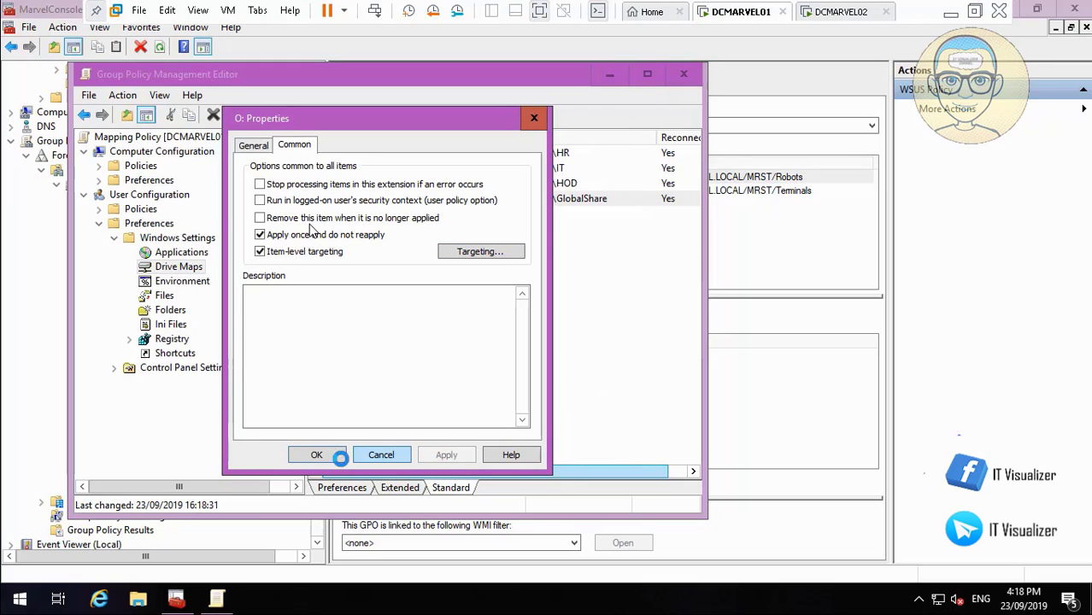
pyautogui.click(311, 455)
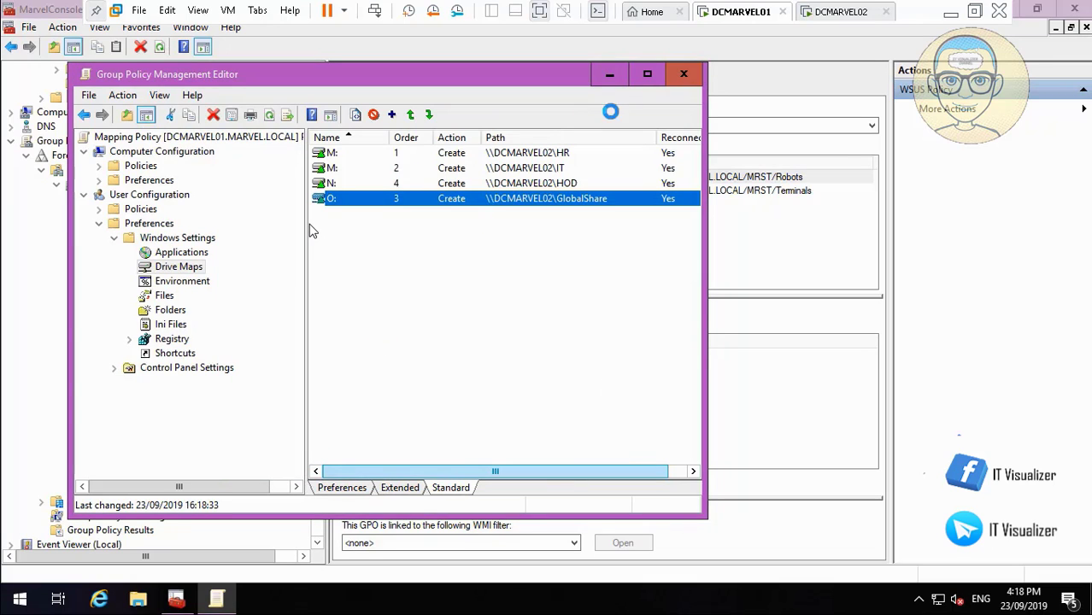
pyautogui.click(684, 74)
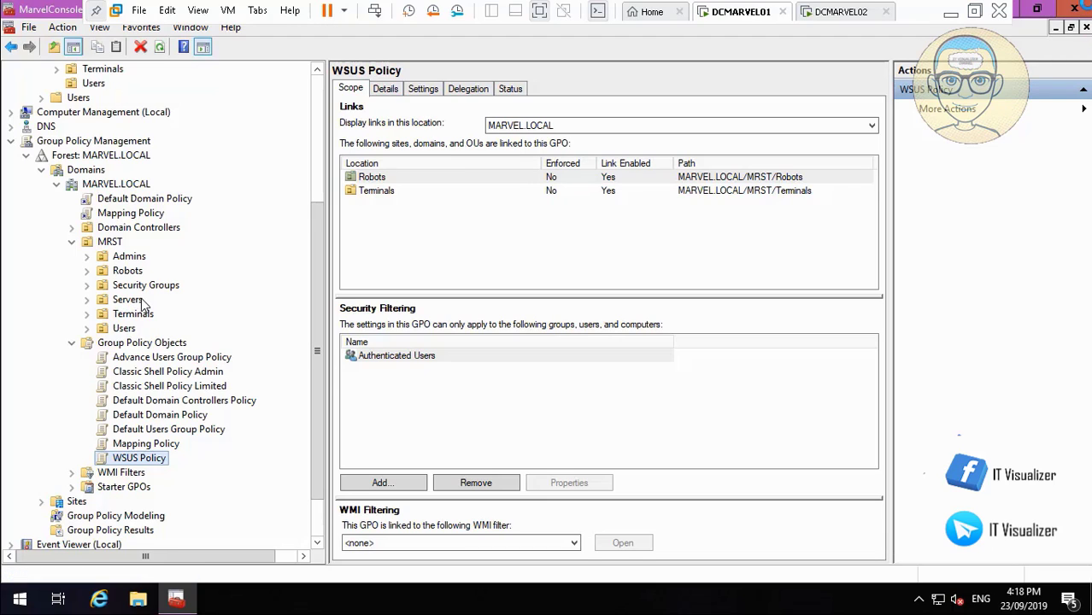
# Close the console, saving its settings to MarvelConsole.msc.
pyautogui.click(1074, 7)
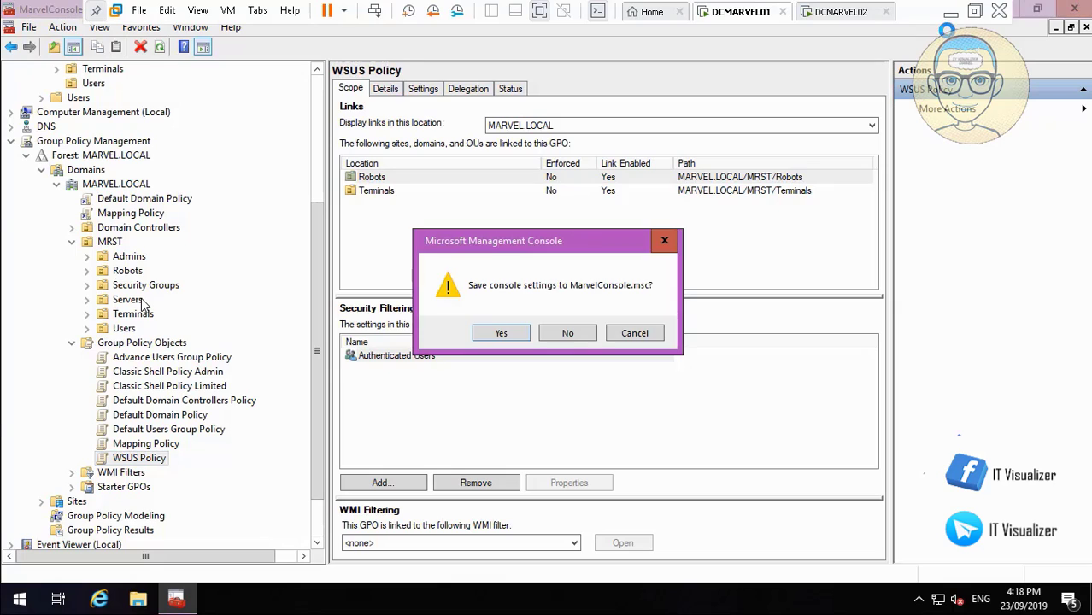
pyautogui.click(513, 330)
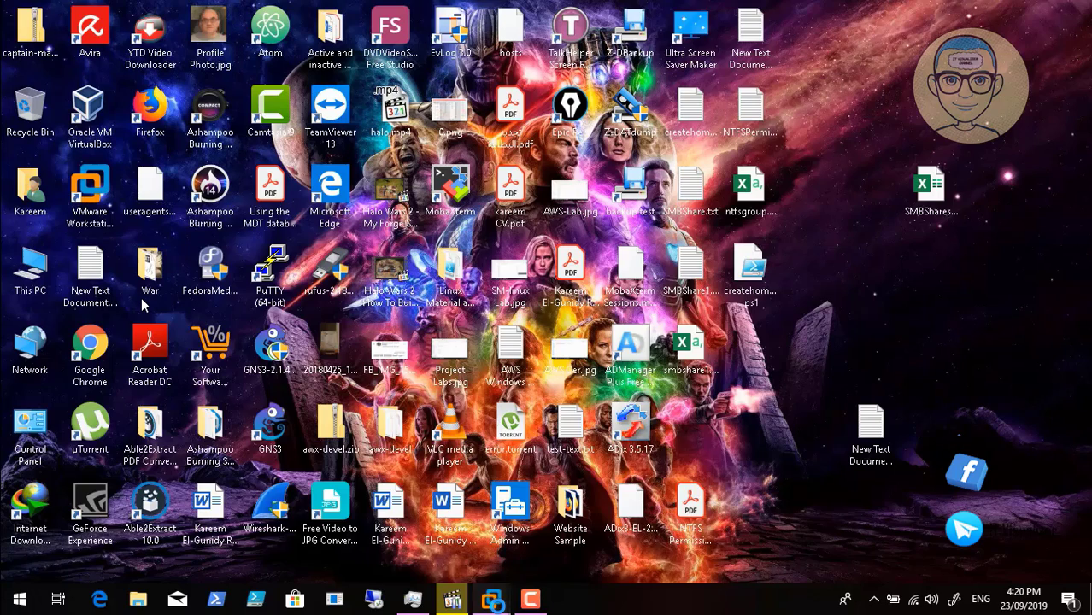
# Switch to the DCMARVEL01 VM and open the Run dialog from the Start menu.
pyautogui.moveTo(492, 598)
pyautogui.click(475, 513)
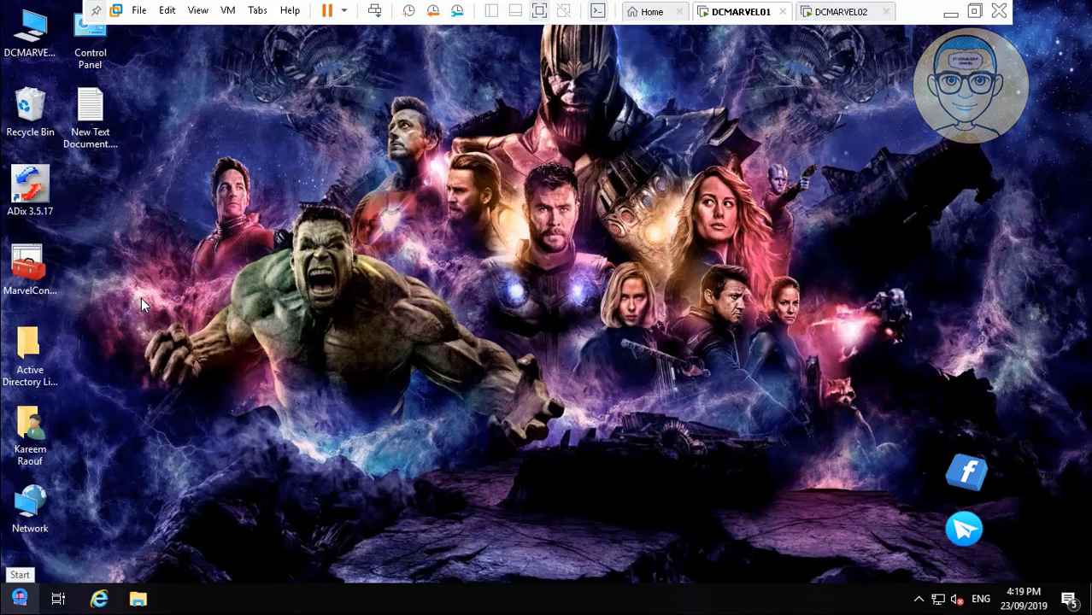
pyautogui.rightClick(19, 598)
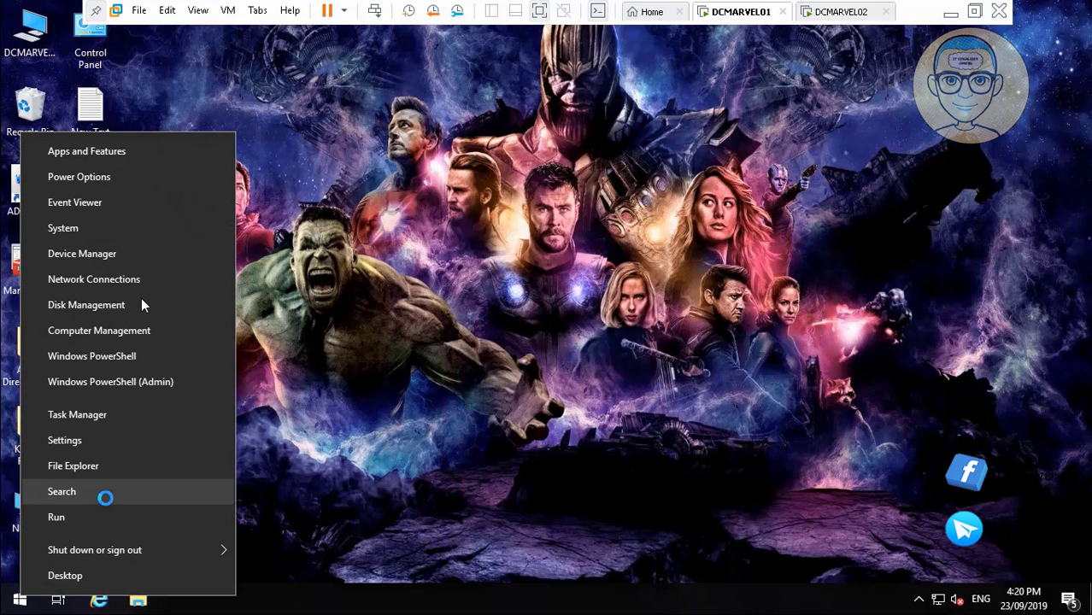
pyautogui.click(94, 523)
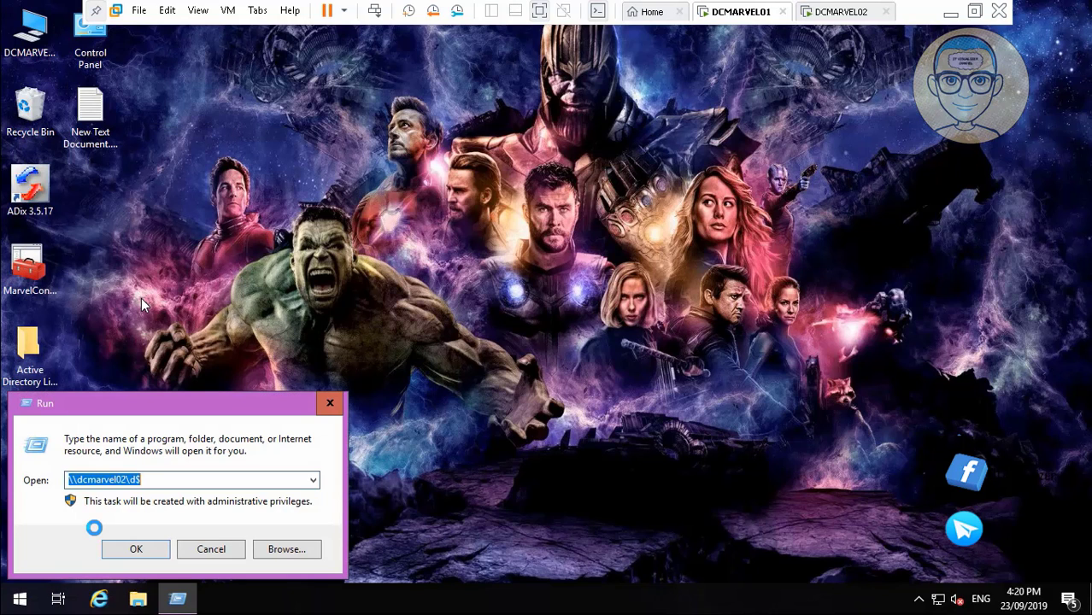
# Run gpedit.msc to open the Local Group Policy Editor and widen its tree pane.
pyautogui.press('BackSpace')
pyautogui.write('gp')
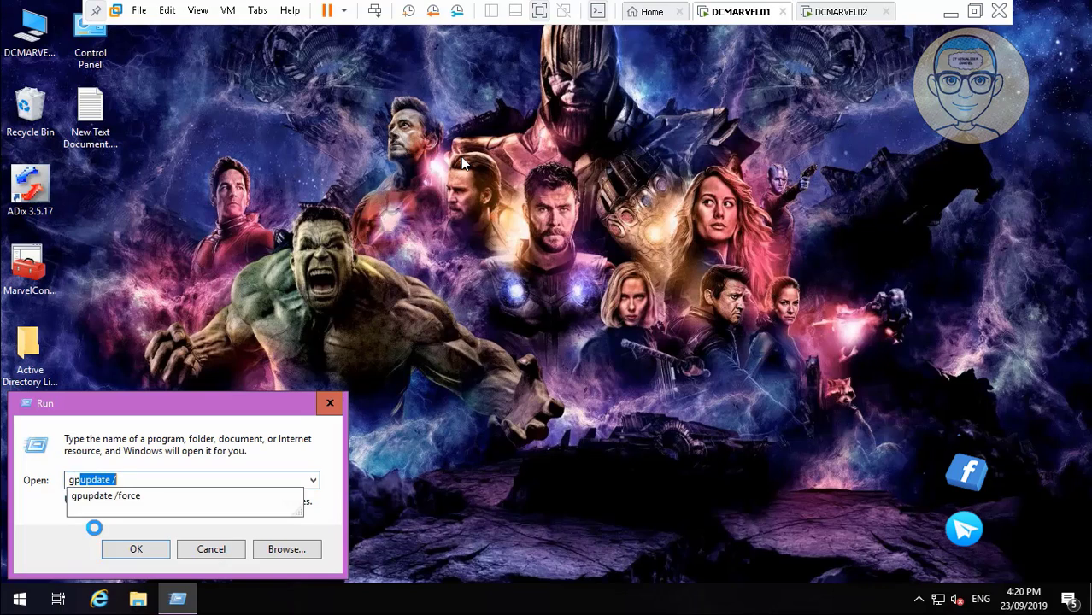
pyautogui.write('edit')
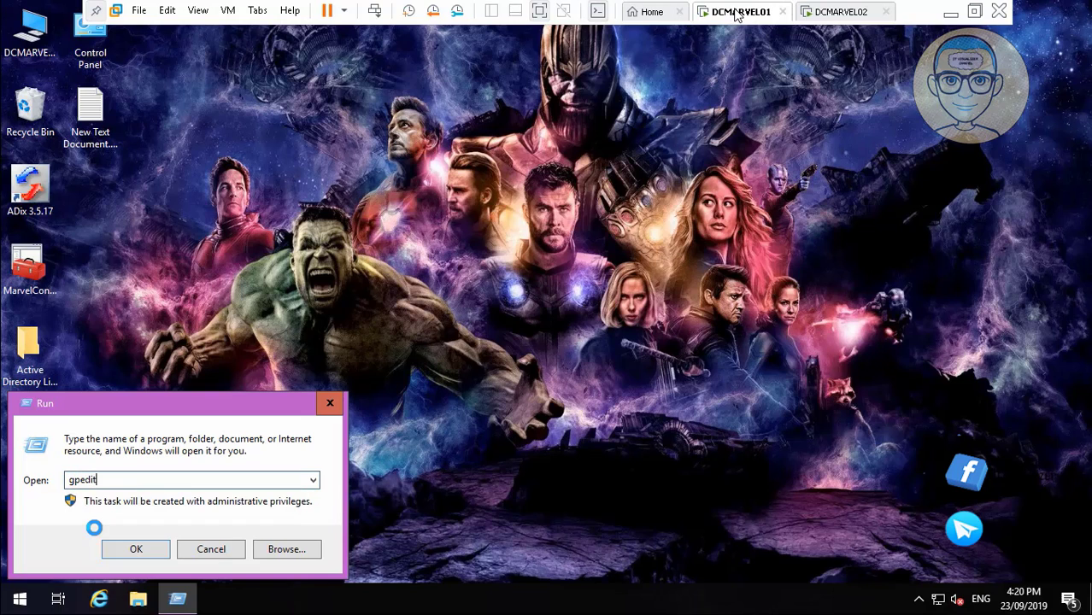
pyautogui.write('.mmc')
pyautogui.press('Return')
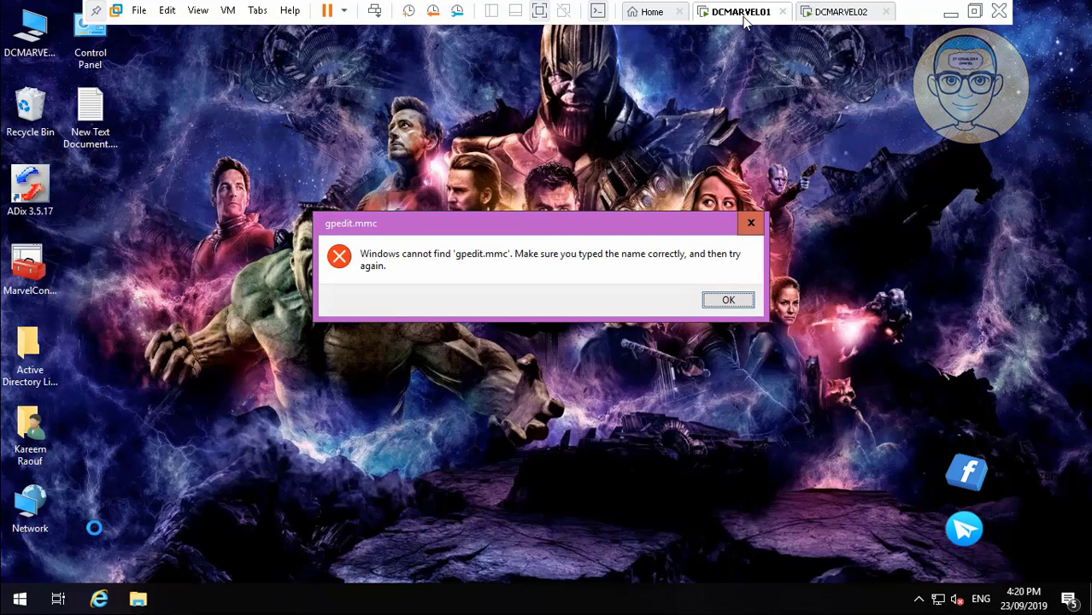
pyautogui.click(723, 300)
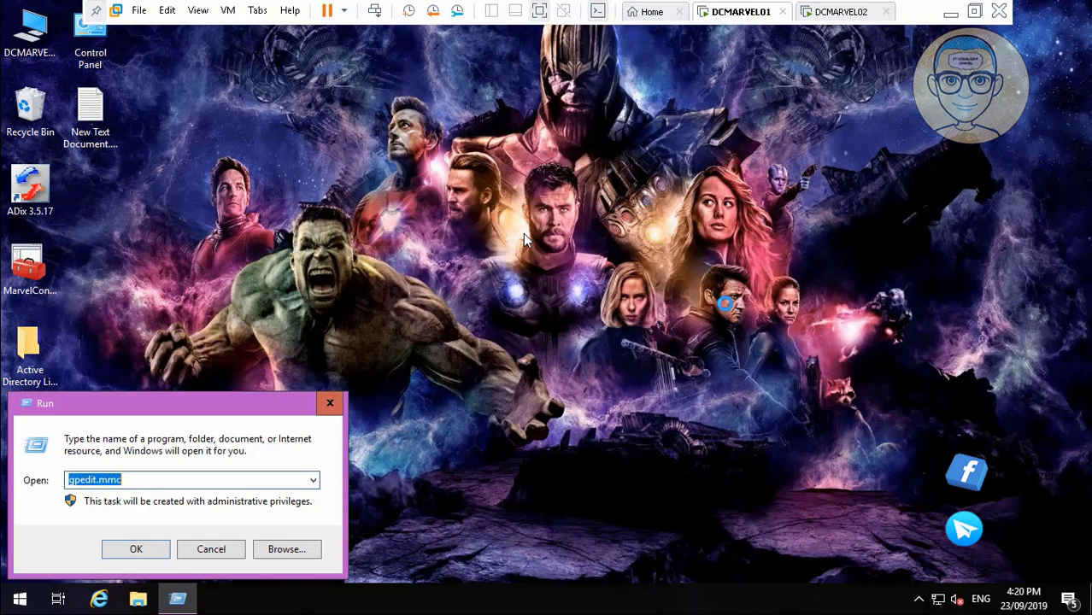
pyautogui.press('End')
pyautogui.press('BackSpace')
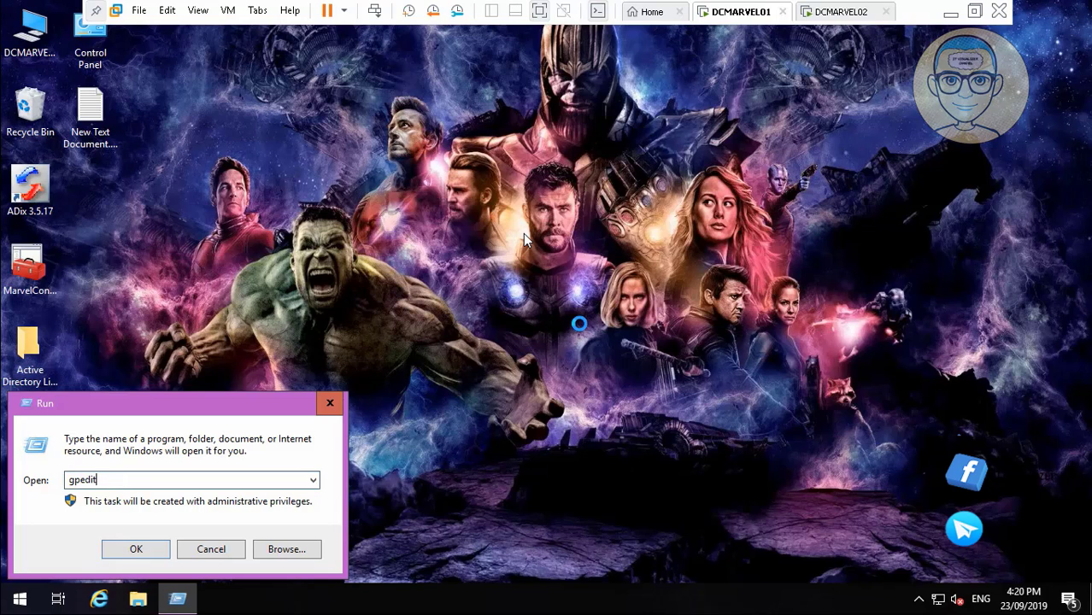
pyautogui.press('Return')
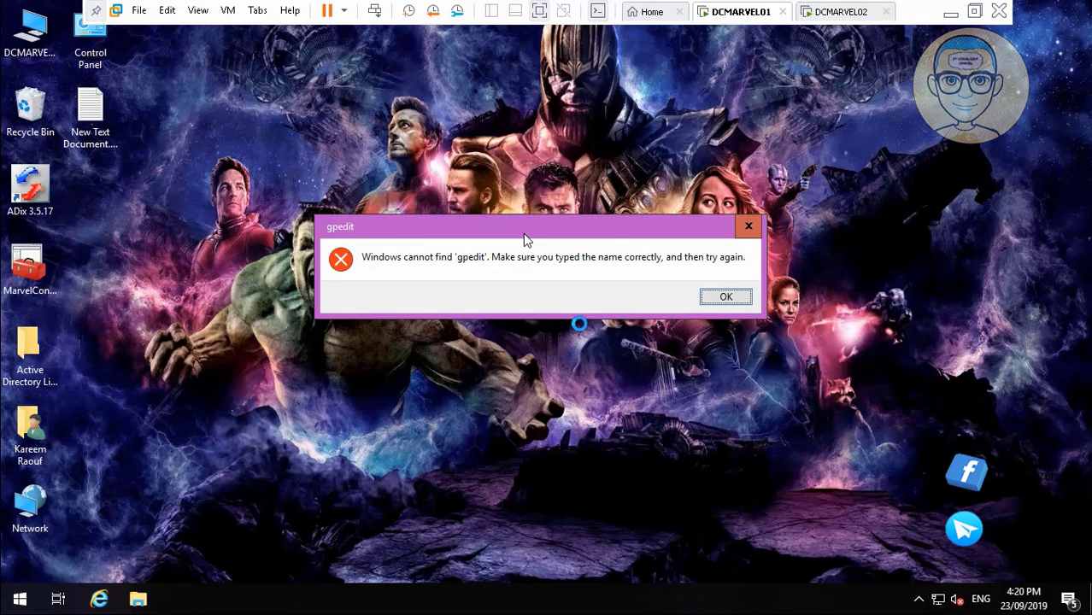
pyautogui.press('Return')
pyautogui.press('End')
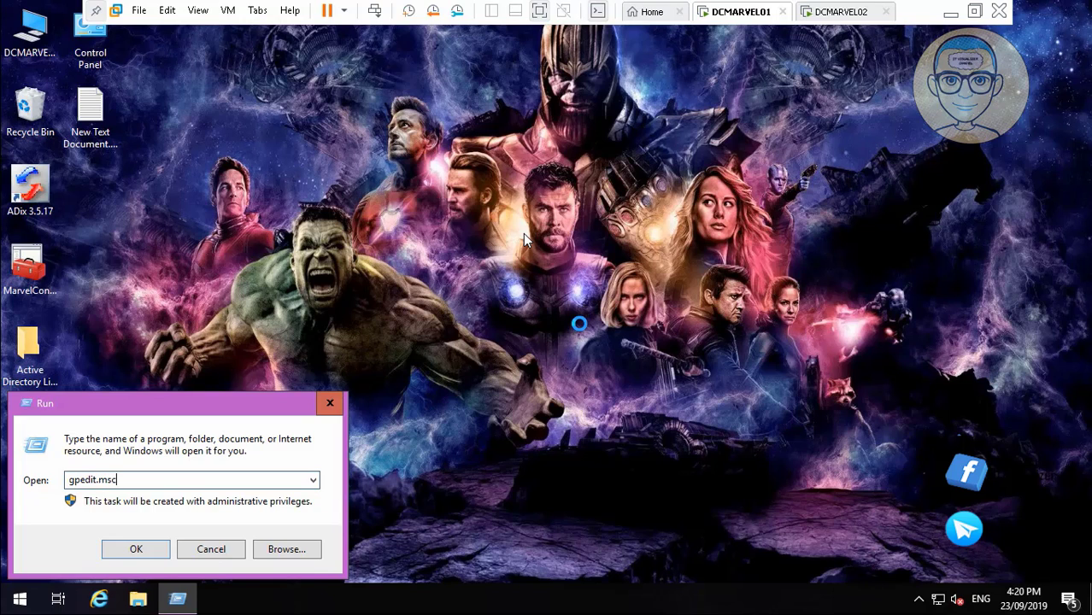
pyautogui.press('Return')
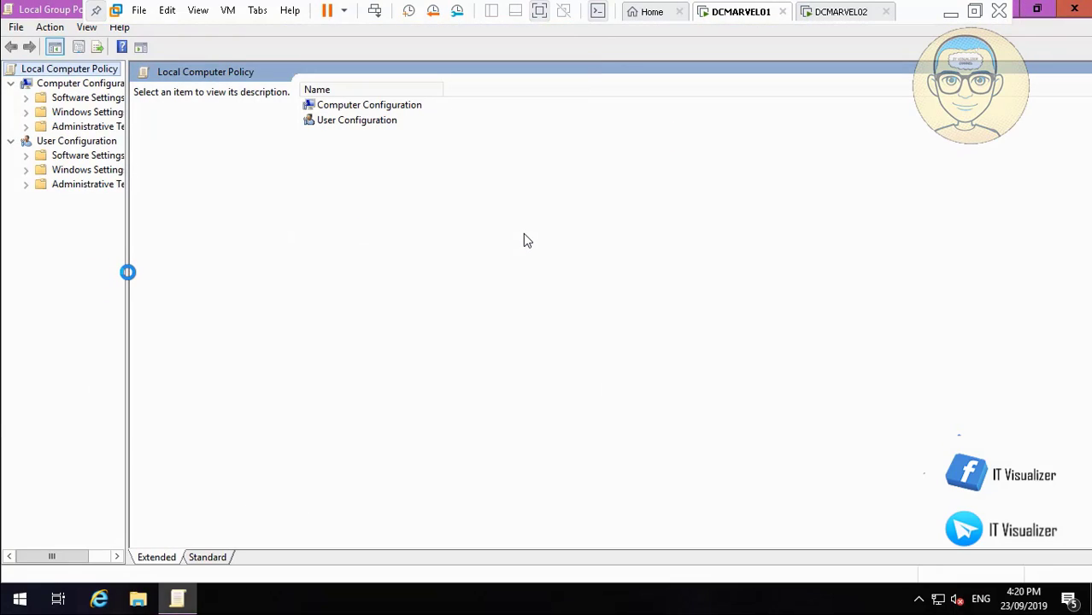
pyautogui.moveTo(126, 273); pyautogui.dragTo(254, 293)
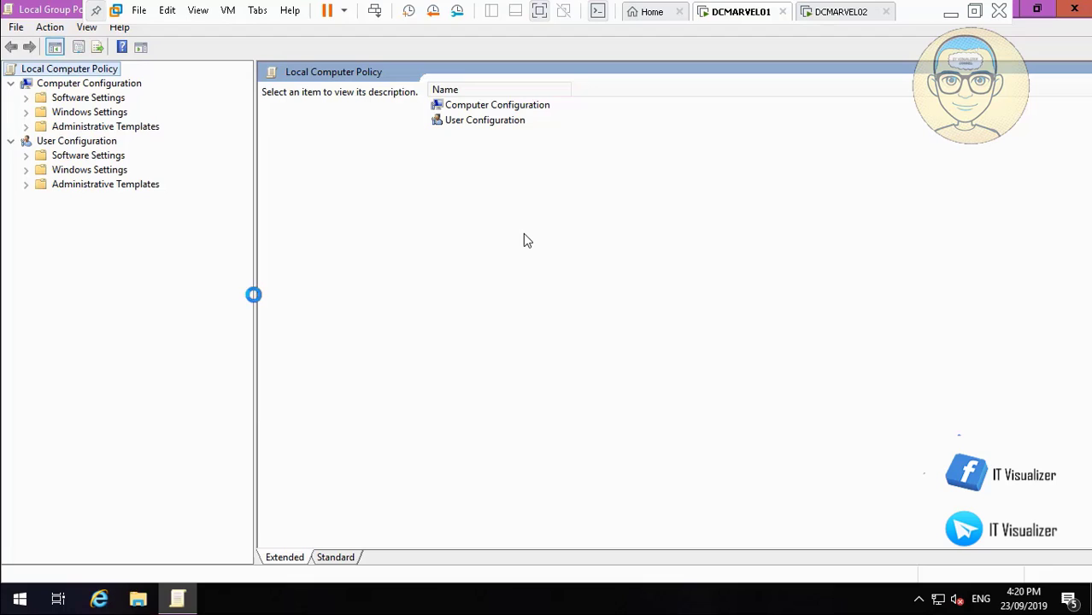
# Navigate to Computer Configuration > Administrative Templates > Windows Components > Windows Update.
pyautogui.click(27, 127)
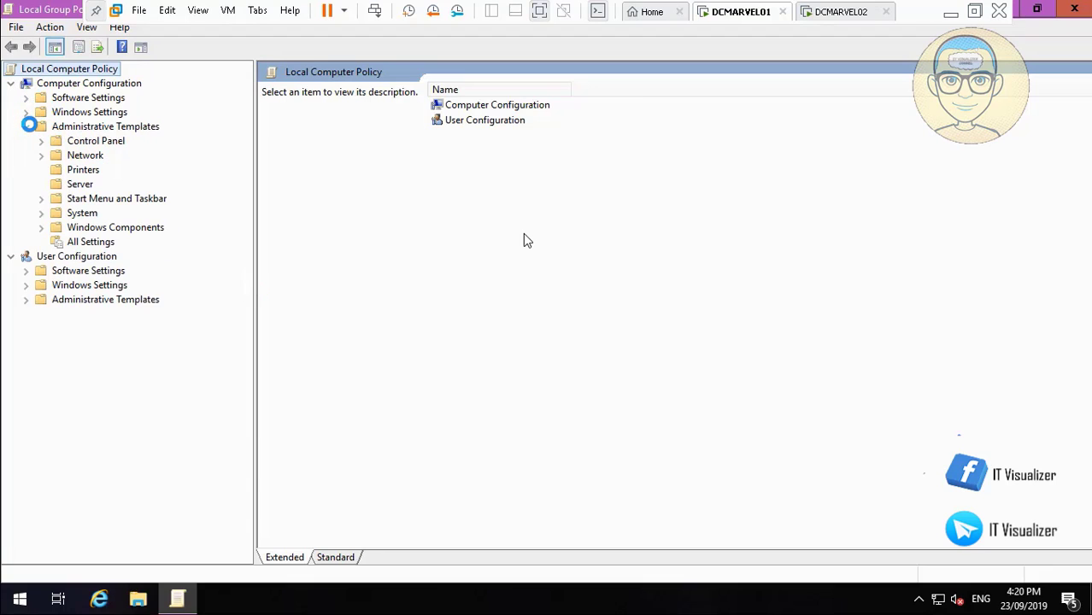
pyautogui.click(42, 227)
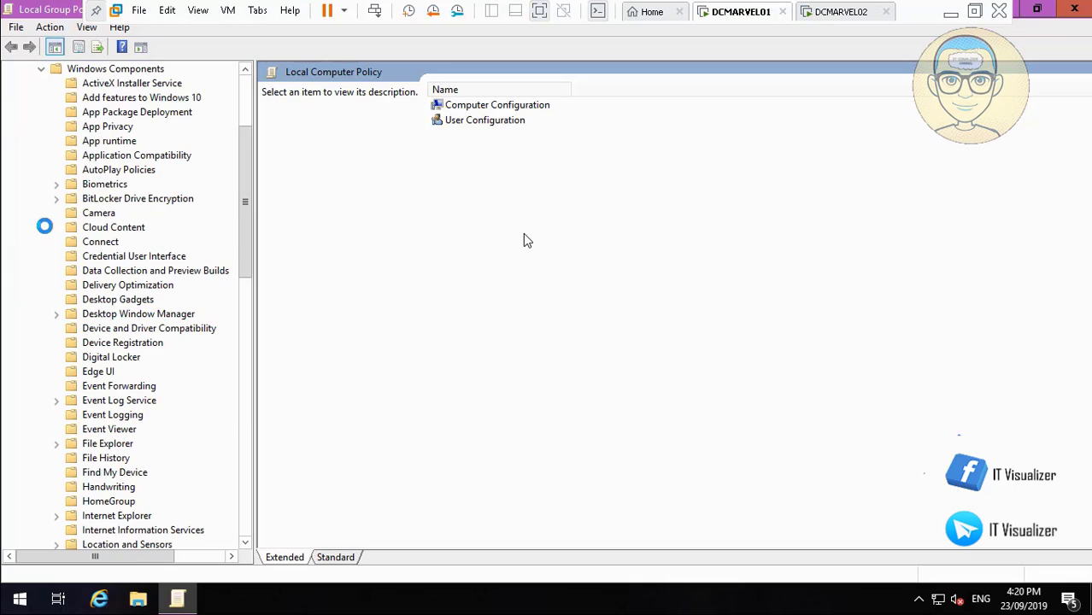
pyautogui.click(245, 508)
pyautogui.click(246, 508)
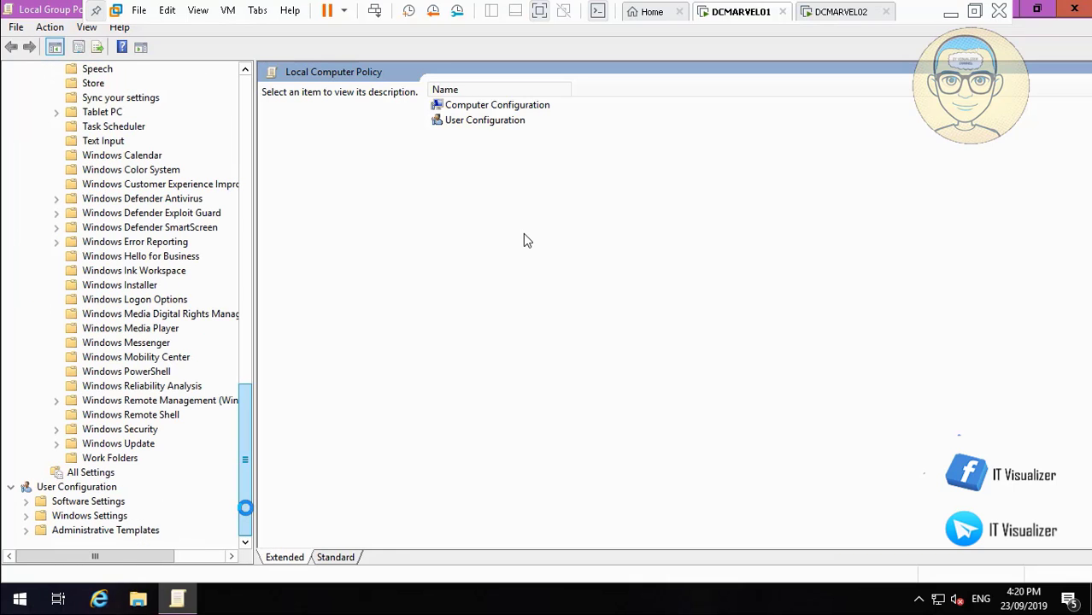
pyautogui.click(146, 444)
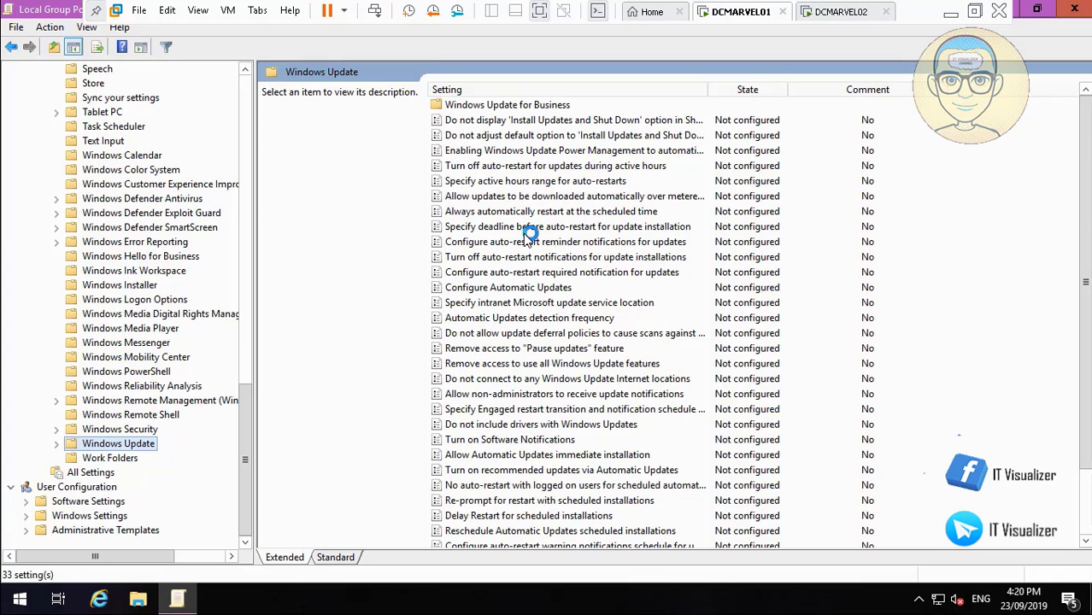
# Enable Configure Automatic Updates with option 3 - Auto download and notify for install.
pyautogui.doubleClick(532, 285)
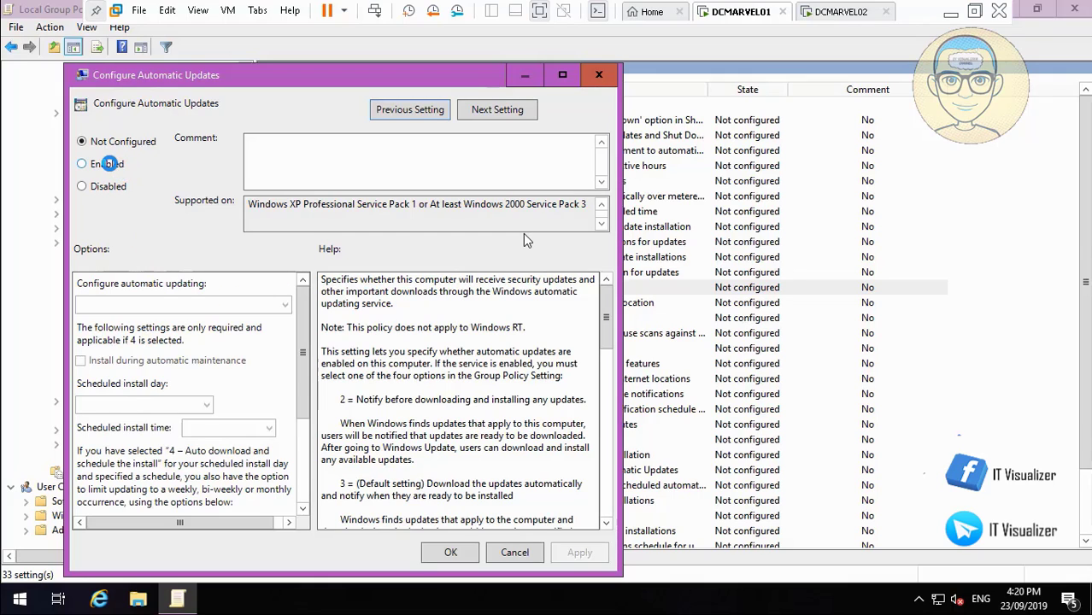
pyautogui.click(110, 164)
pyautogui.click(242, 304)
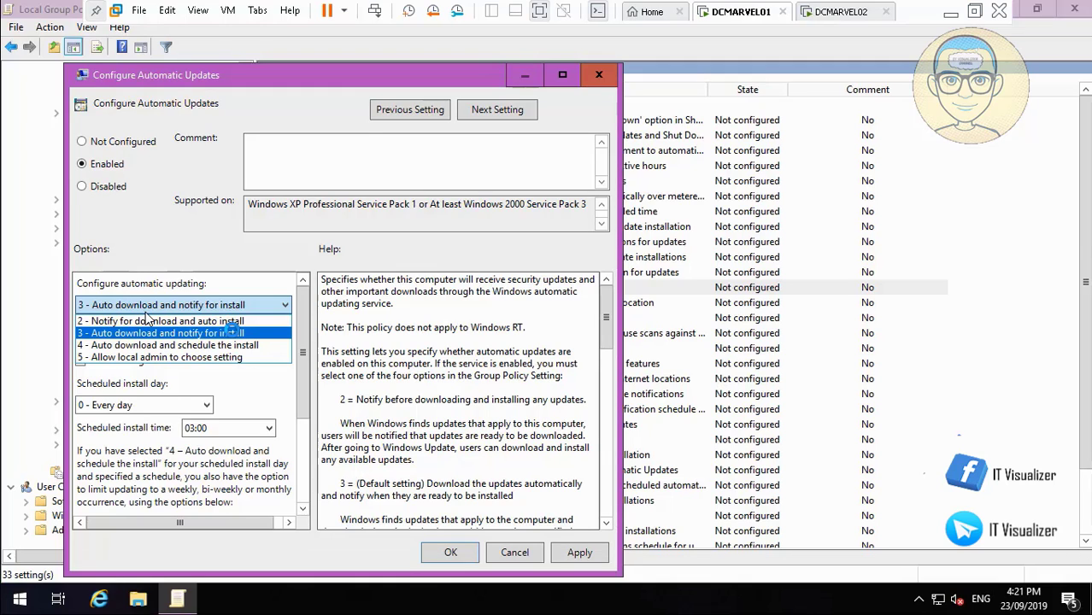
pyautogui.click(231, 332)
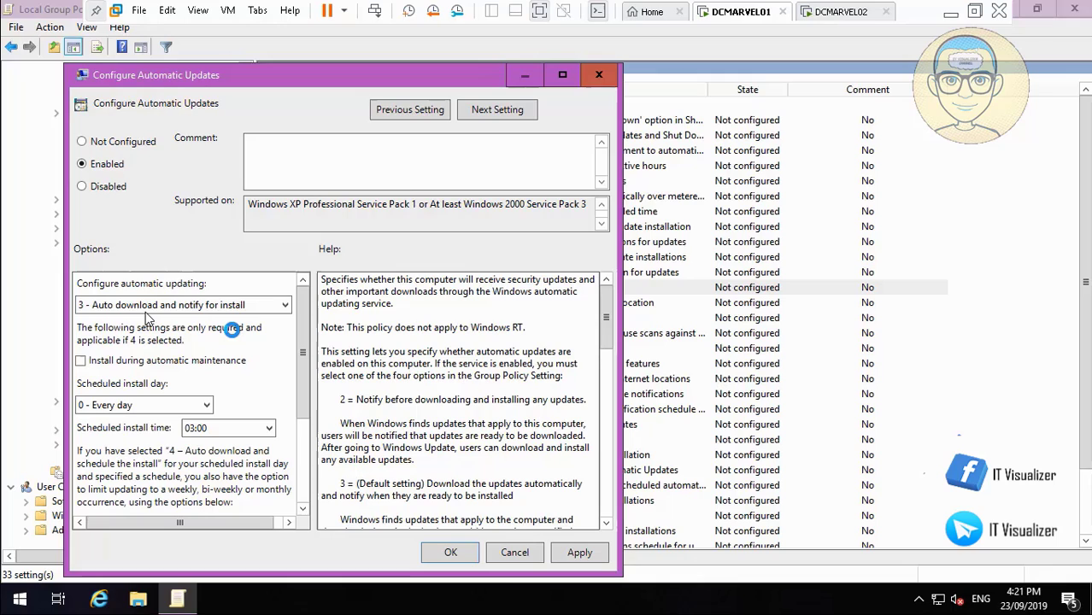
pyautogui.click(575, 551)
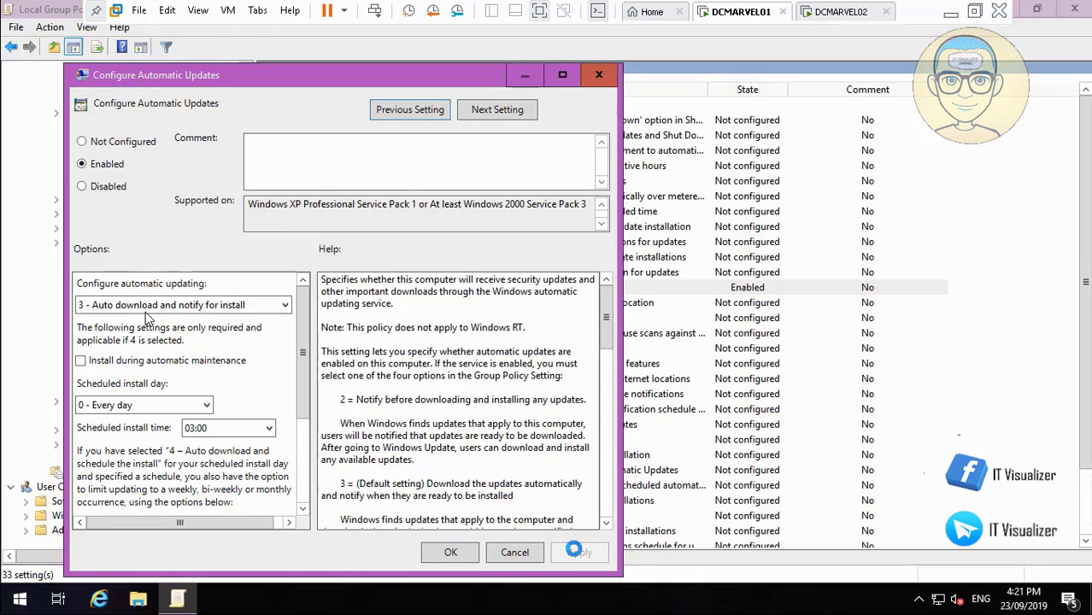
pyautogui.click(453, 551)
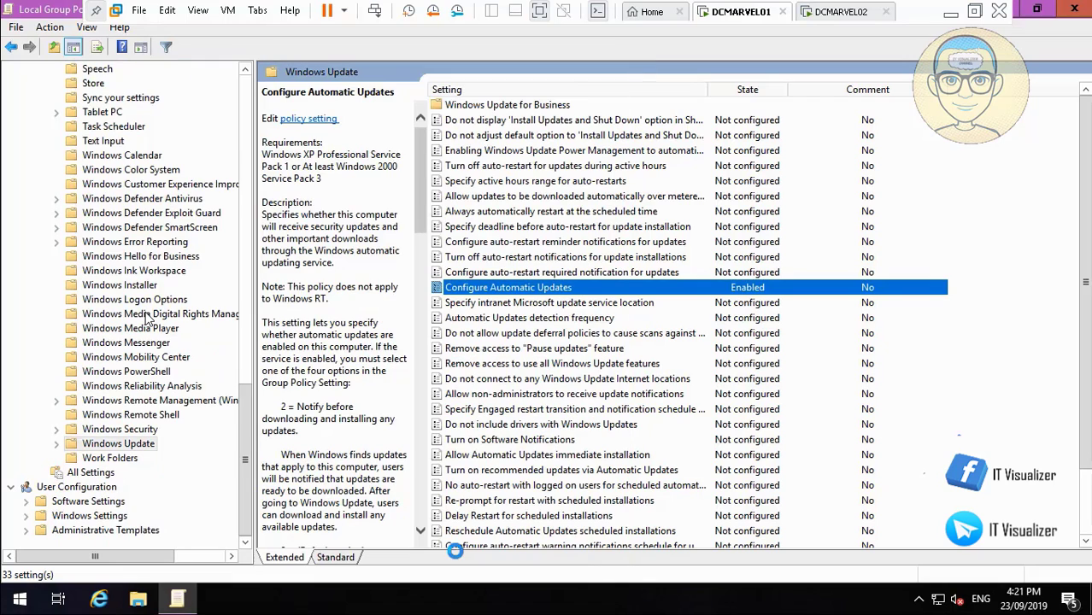
# Enable the Specify intranet Microsoft update service location policy.
pyautogui.doubleClick(509, 302)
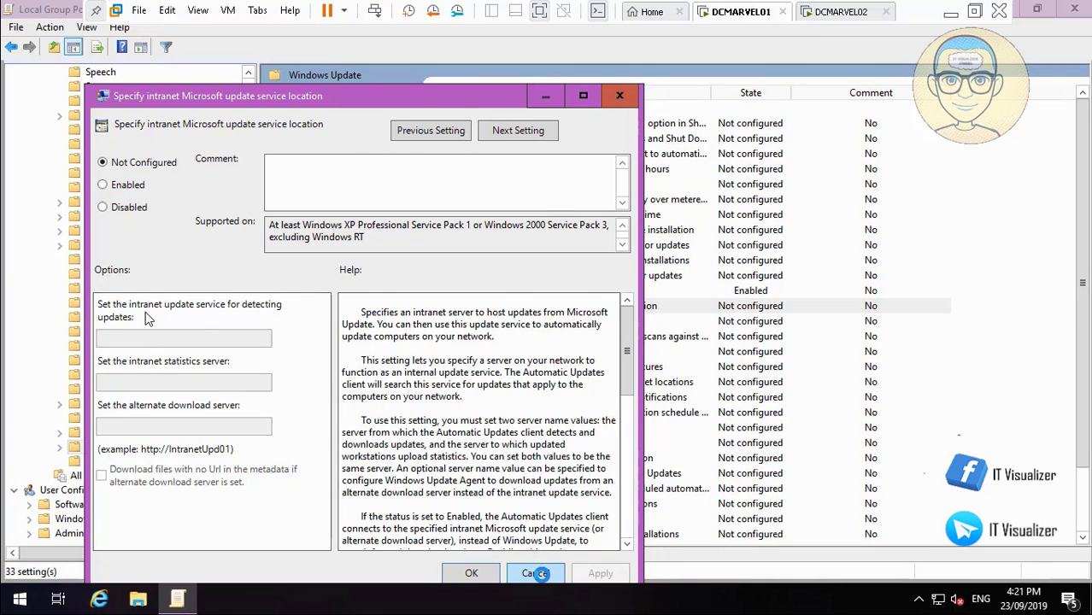
pyautogui.click(539, 573)
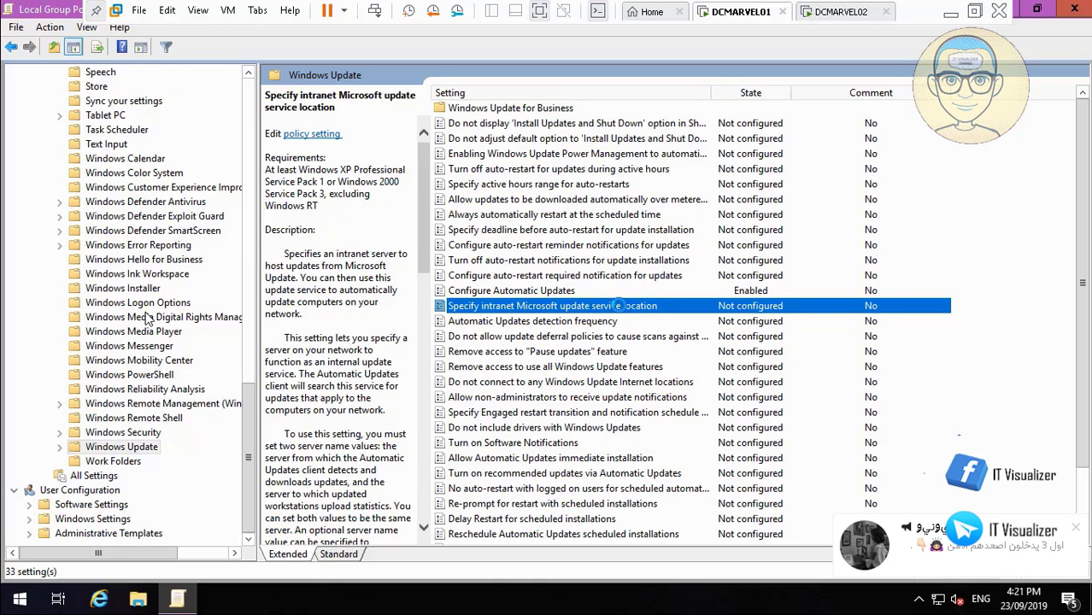
pyautogui.doubleClick(617, 305)
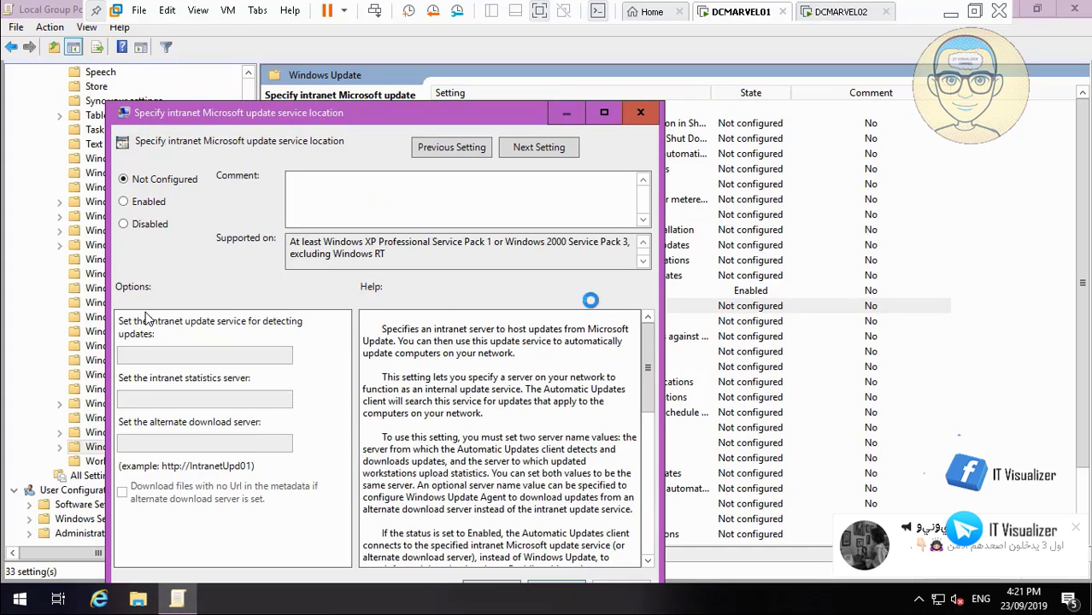
pyautogui.click(136, 202)
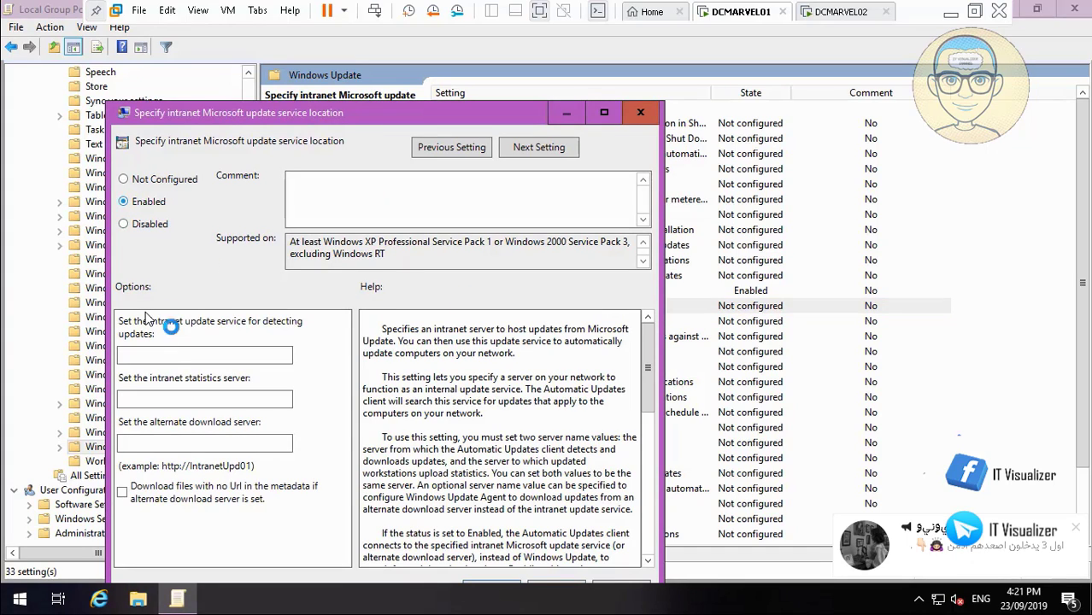
pyautogui.click(172, 355)
pyautogui.write('http://DCMARVEL02:8530')
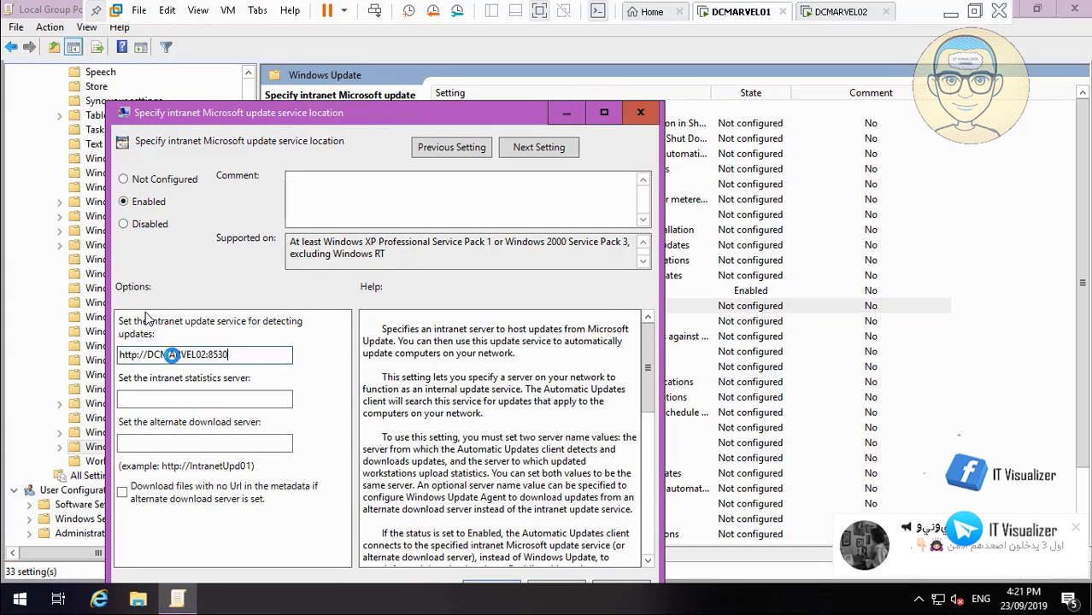
pyautogui.click(173, 398)
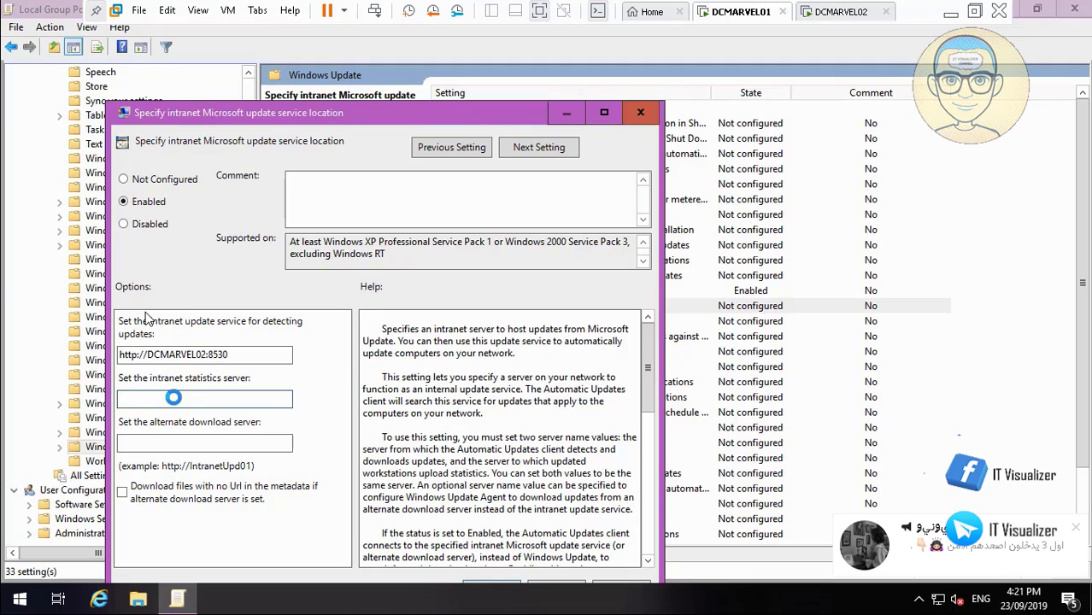
pyautogui.write('http://DCMARVEL02:8530')
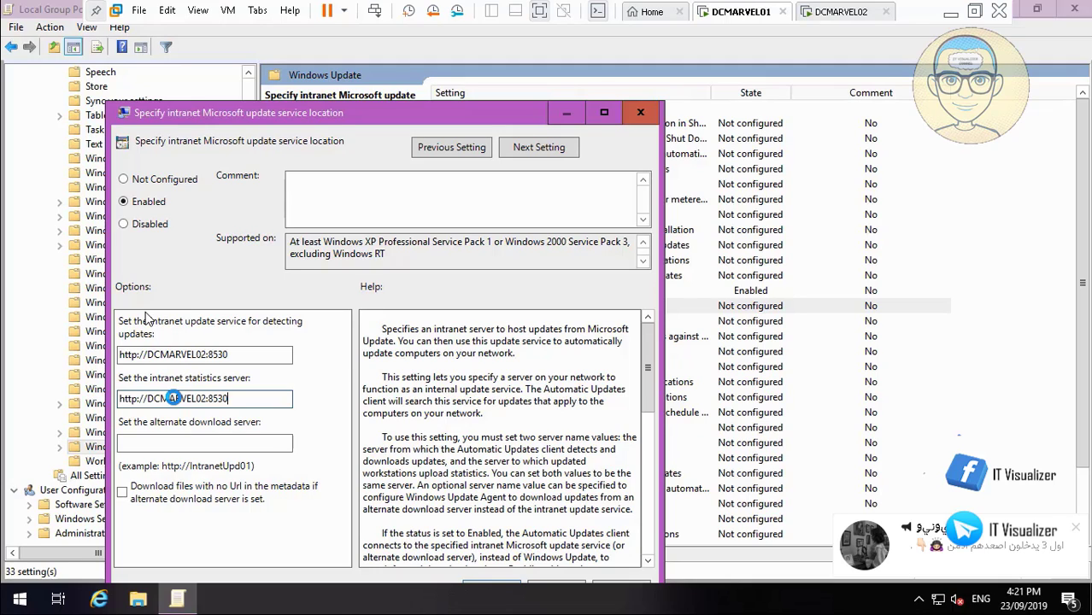
pyautogui.click(162, 446)
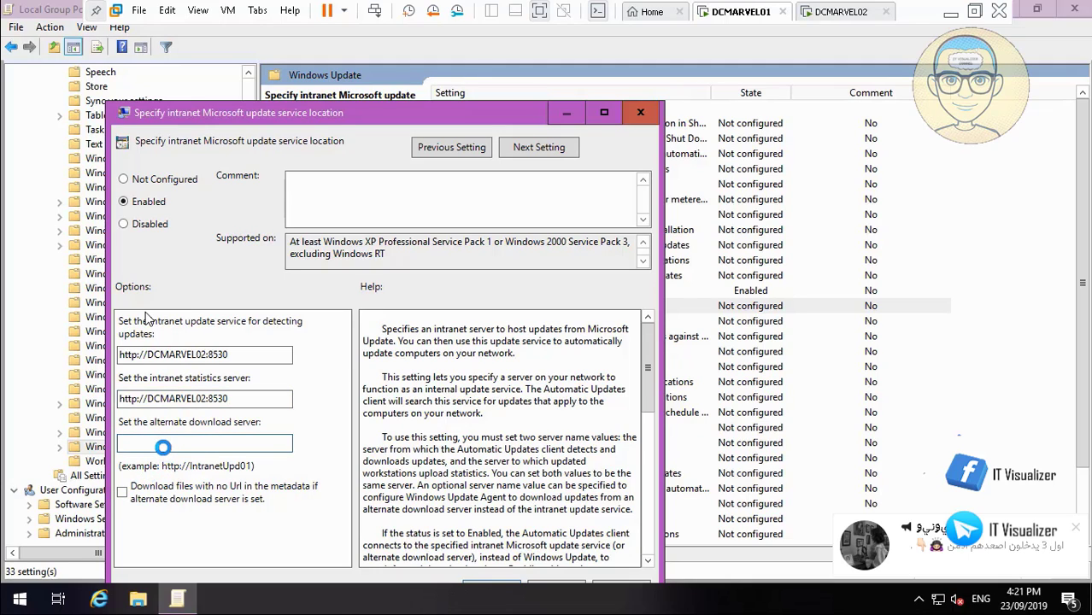
pyautogui.write('http://DCMARVEL02:8530')
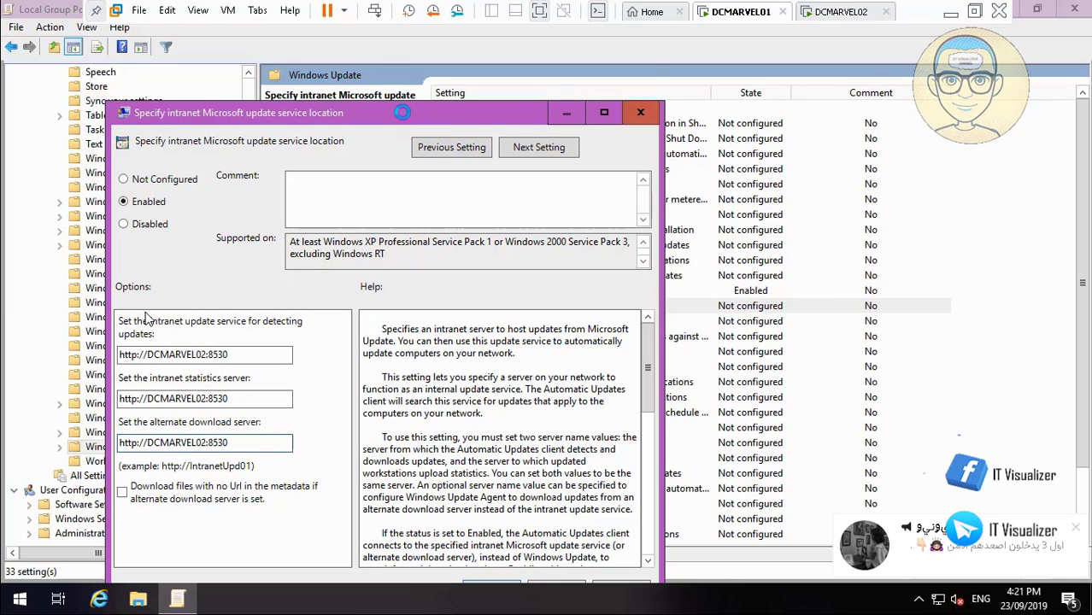
# Apply the intranet update settings and close the Group Policy Editor.
pyautogui.moveTo(401, 112); pyautogui.dragTo(405, 99)
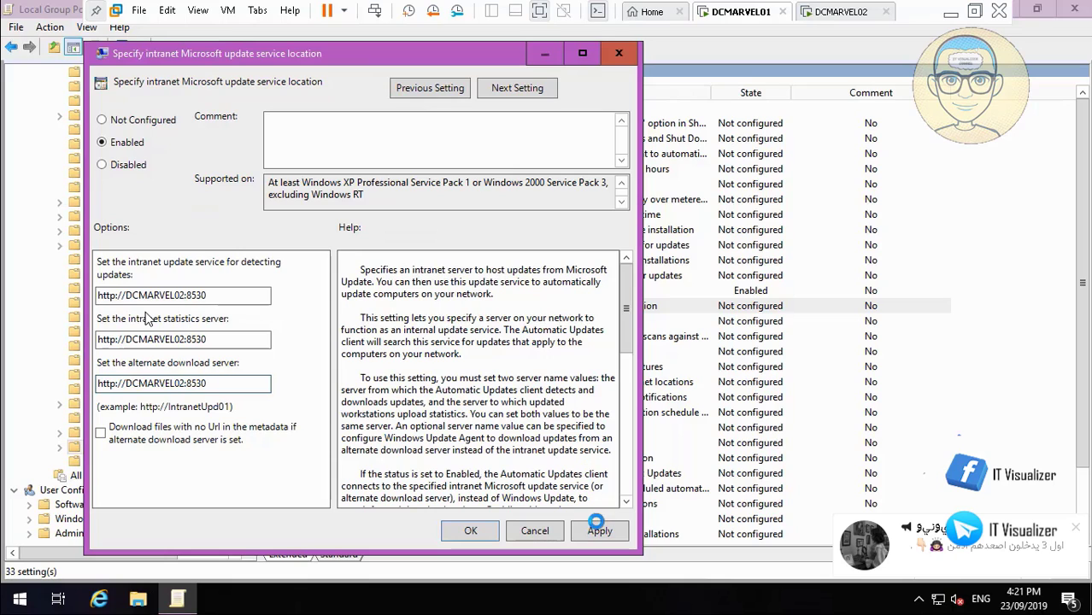
pyautogui.click(600, 531)
pyautogui.click(492, 531)
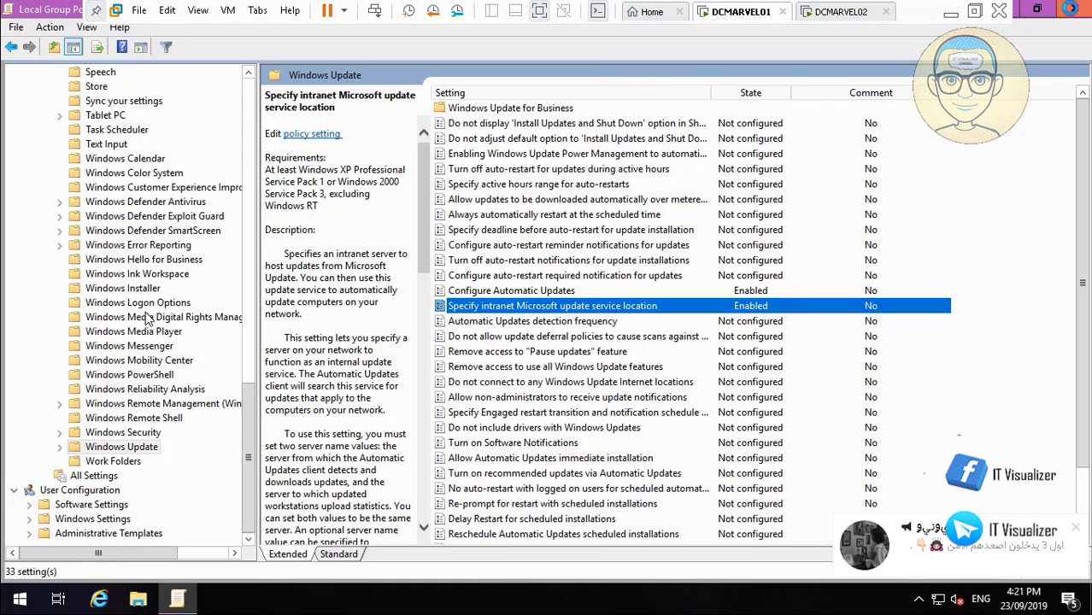
pyautogui.click(1073, 9)
# Switch to the DCMARVEL02 VM and sign in with the account password.
pyautogui.click(833, 11)
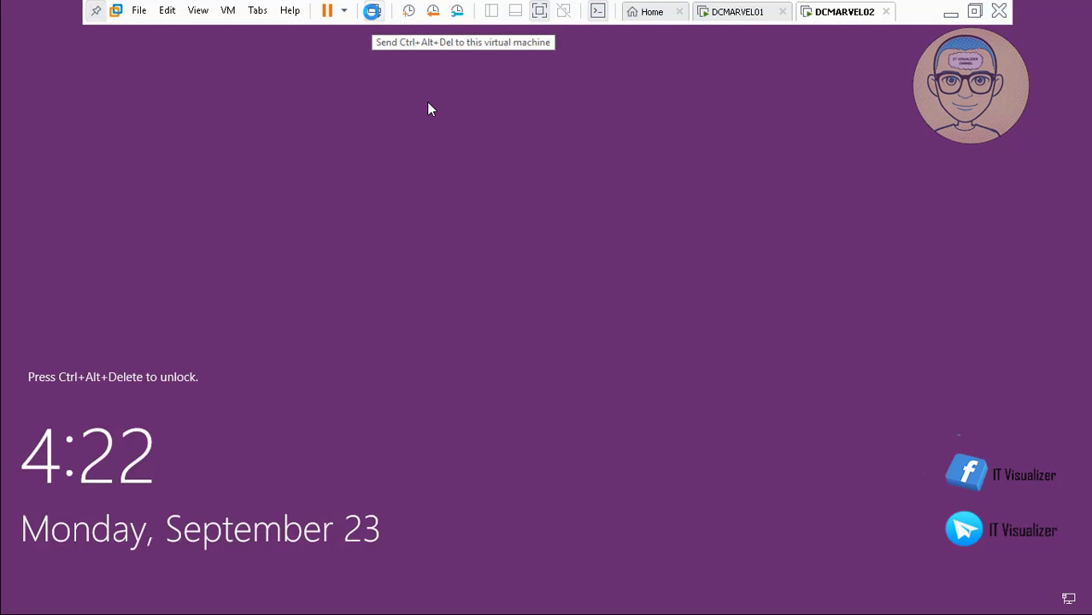
pyautogui.click(372, 11)
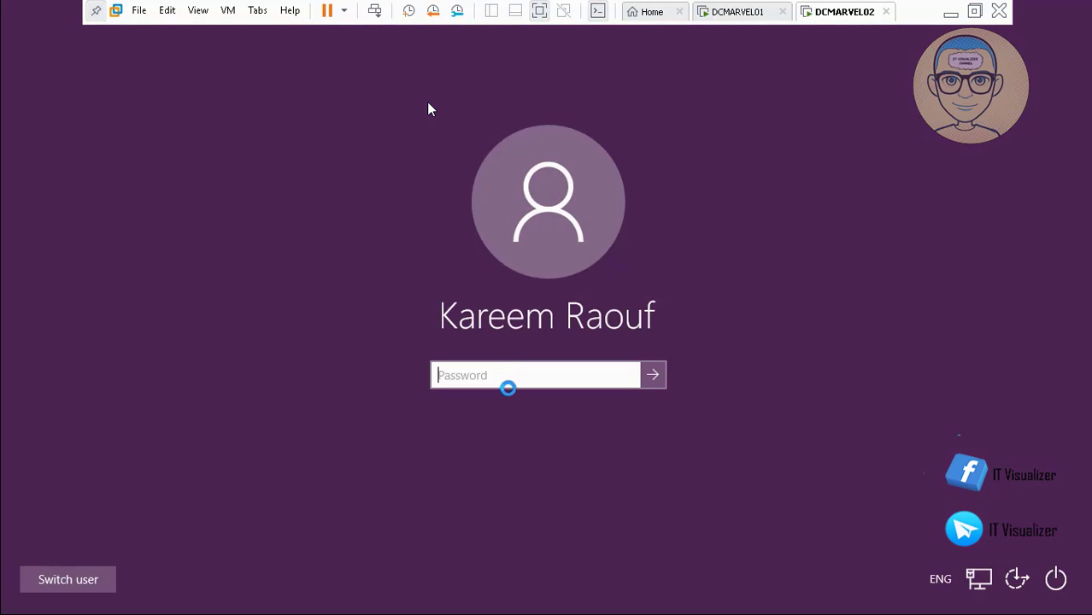
pyautogui.write('P')
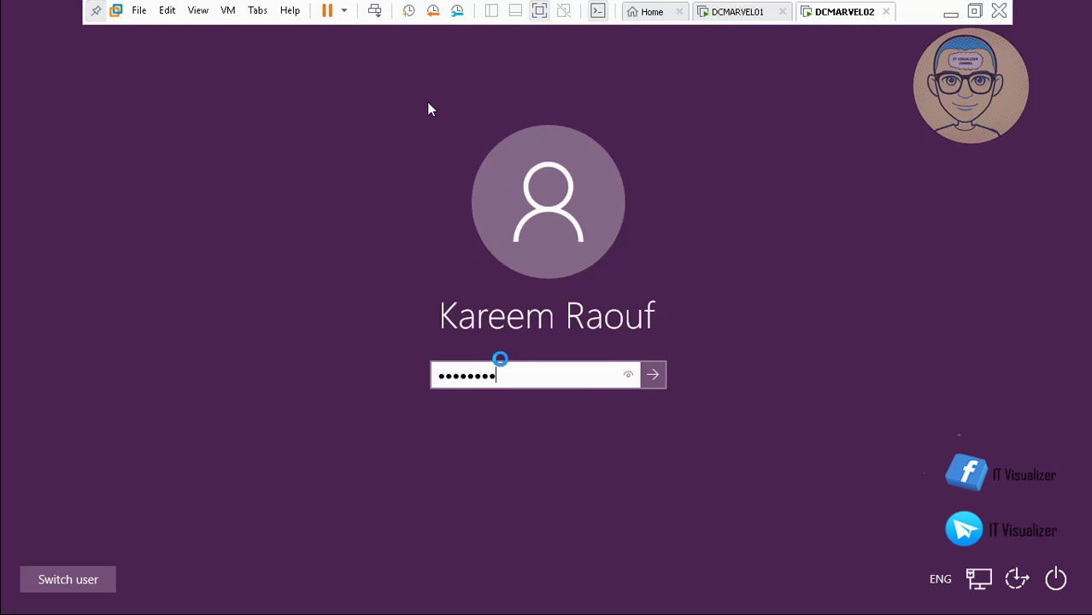
pyautogui.press('Return')
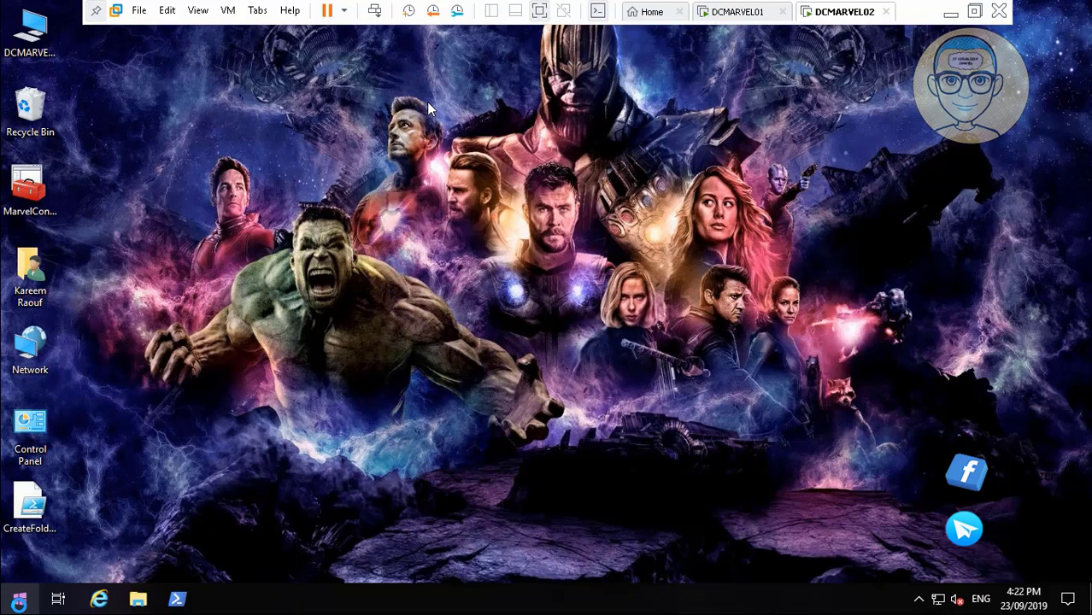
pyautogui.press('super+x')
# Launch gpedit.msc from the Run box on DCMARVEL02.
pyautogui.press('r')
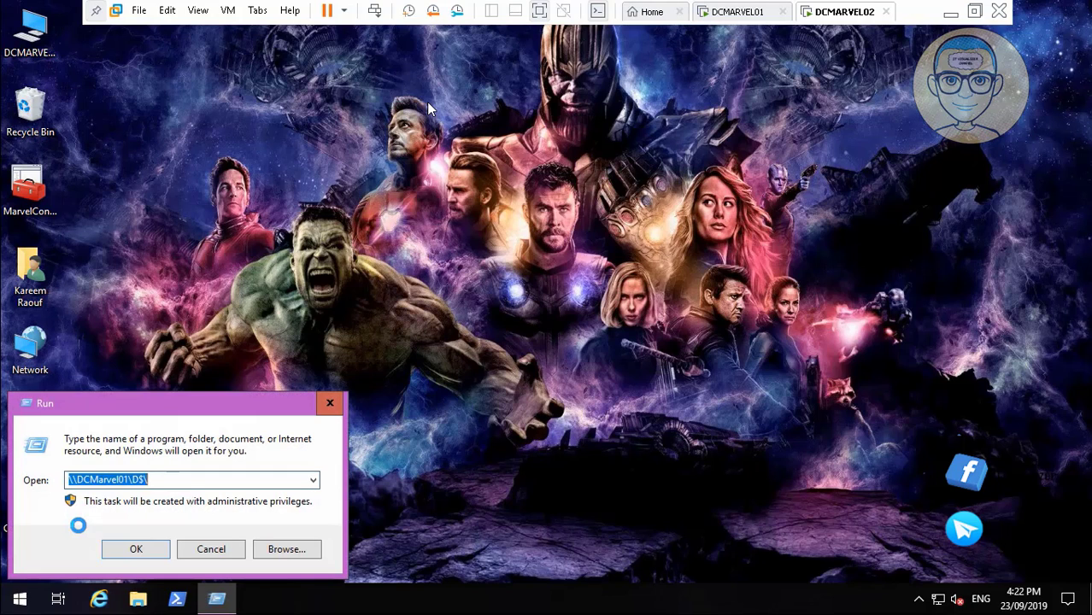
pyautogui.press('BackSpace')
pyautogui.write('gpedit.msc')
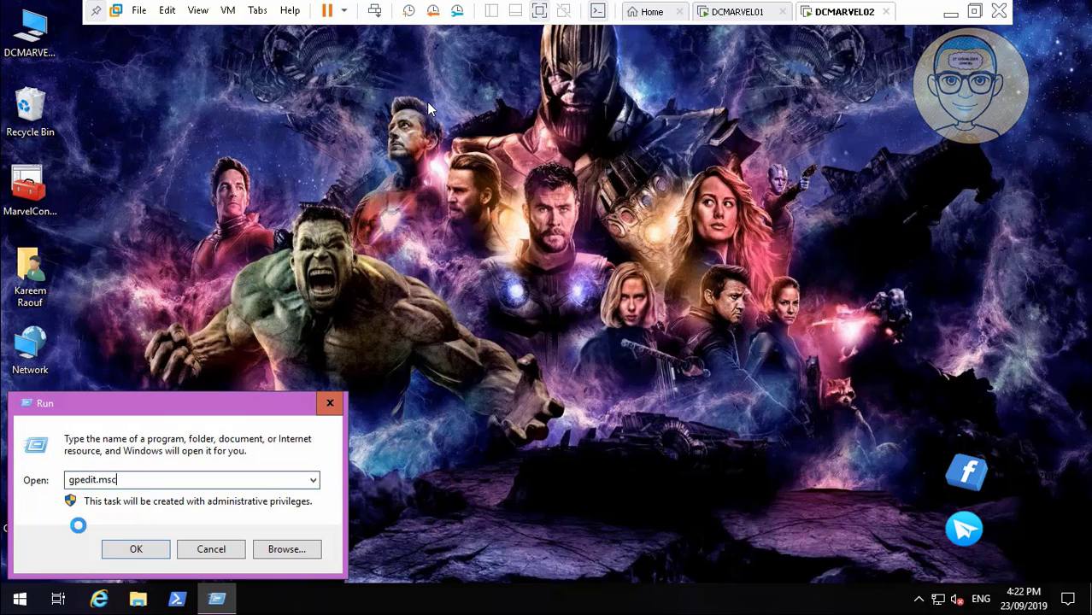
pyautogui.press('Return')
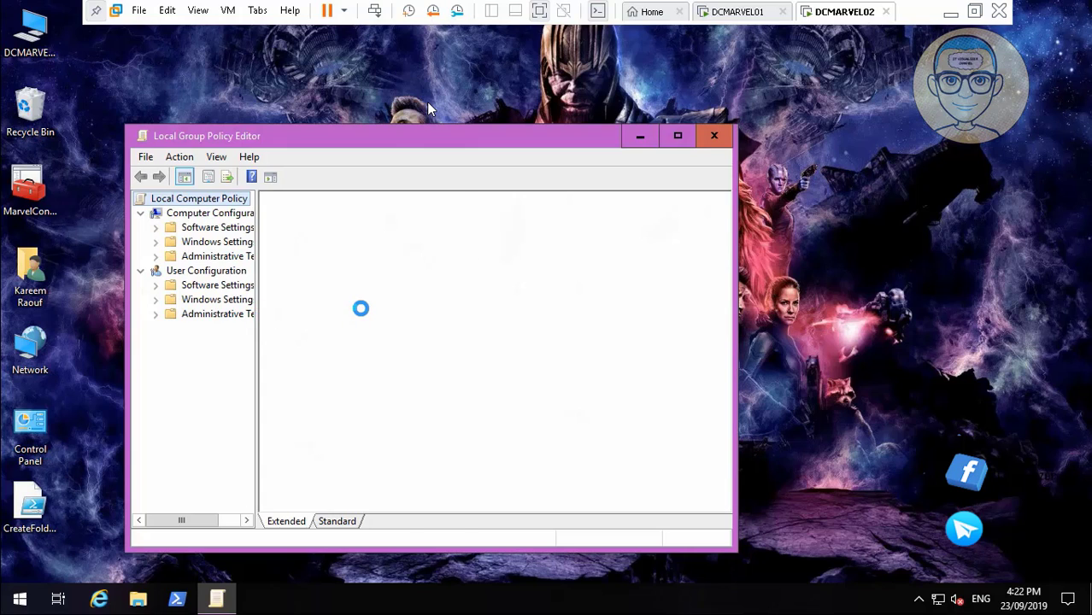
# Navigate to the Windows Update policies and maximize the editor with the standard view.
pyautogui.click(155, 256)
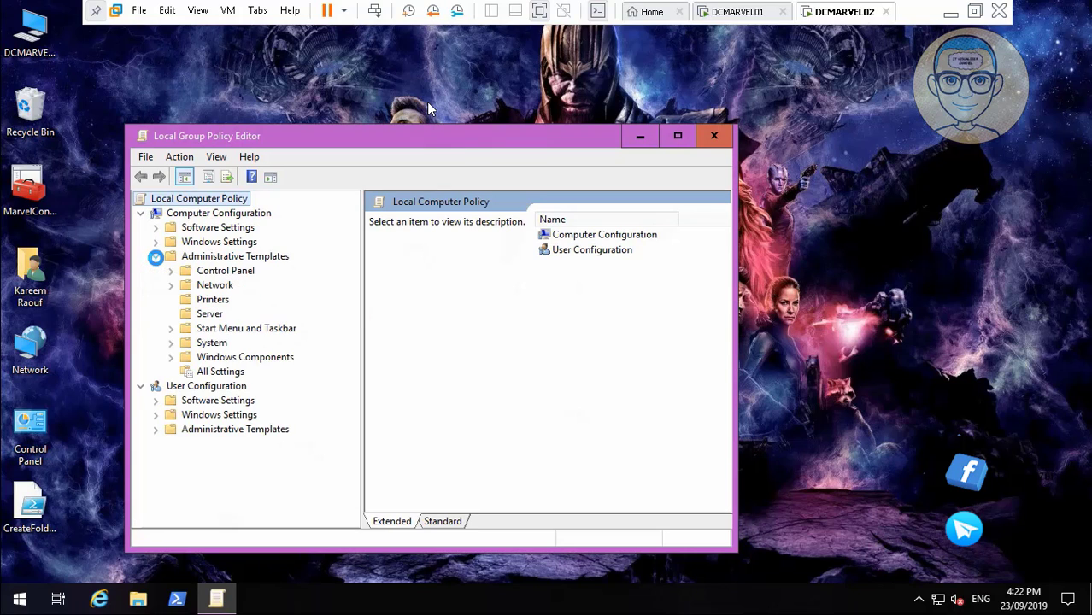
pyautogui.click(170, 358)
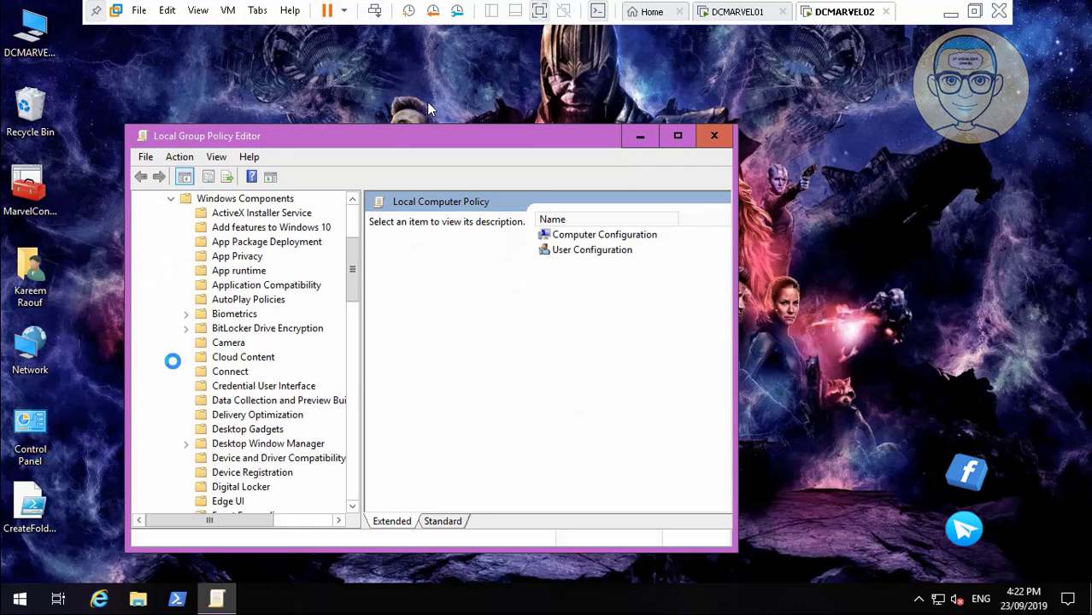
pyautogui.click(353, 476)
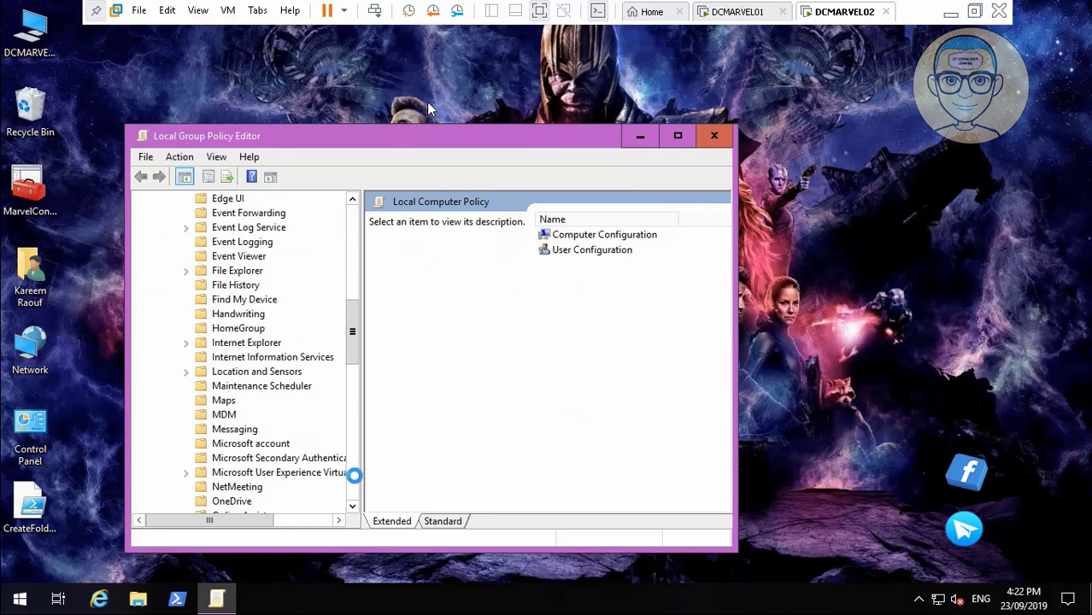
pyautogui.click(354, 476)
pyautogui.click(354, 476)
pyautogui.click(272, 469)
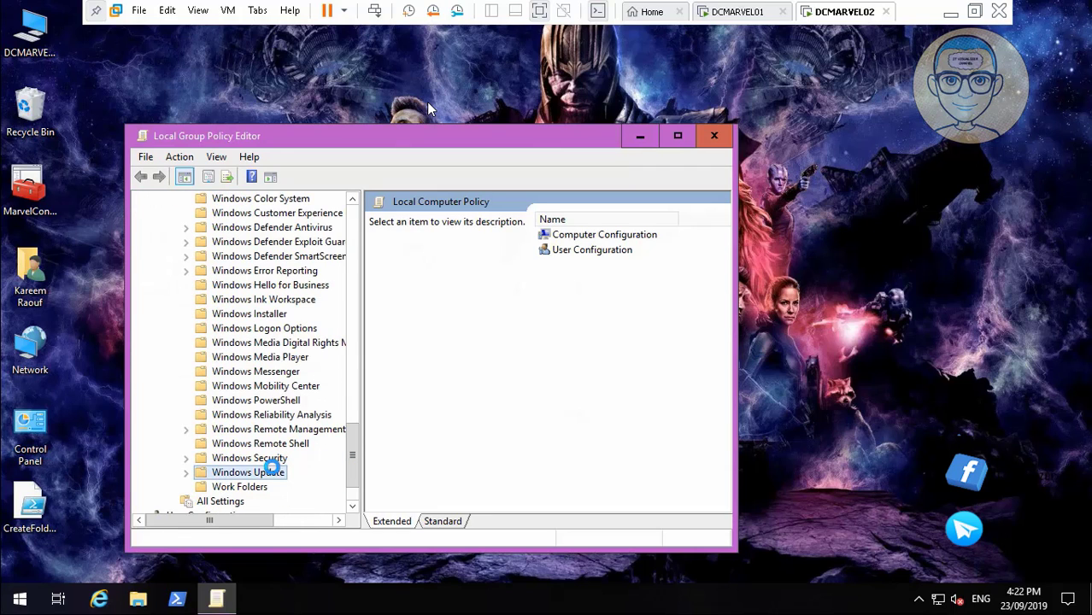
pyautogui.click(443, 521)
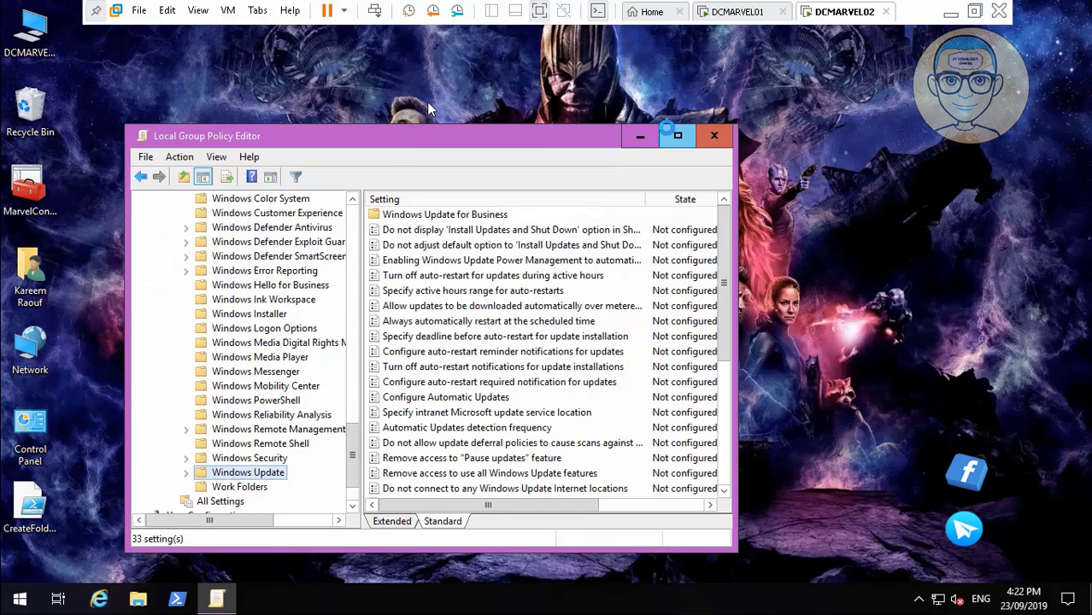
pyautogui.click(656, 137)
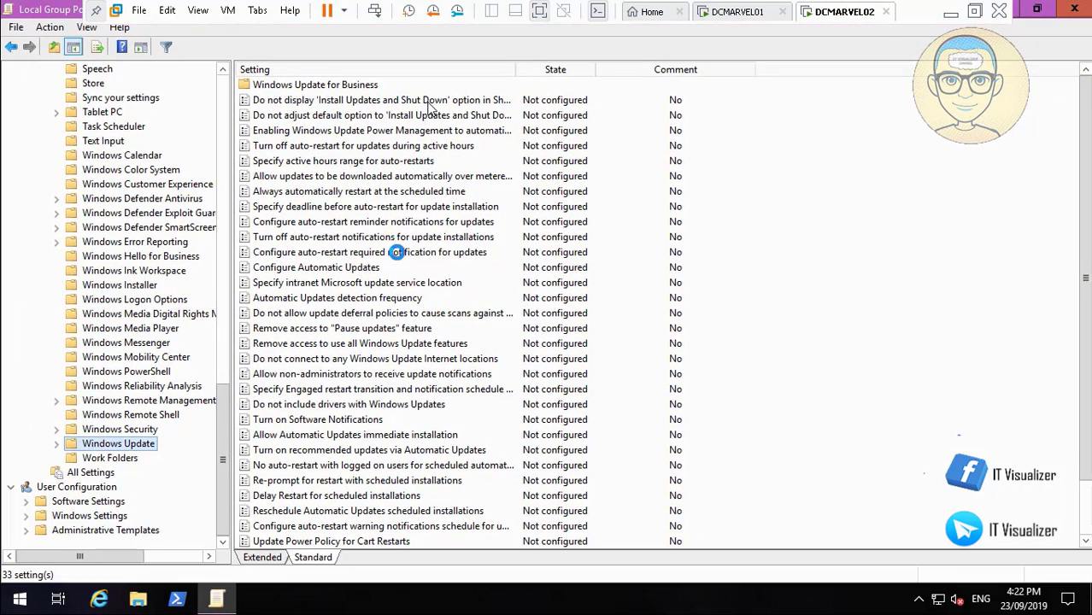
# Enable Configure Automatic Updates with option 3 - Auto download and notify for install.
pyautogui.click(353, 267)
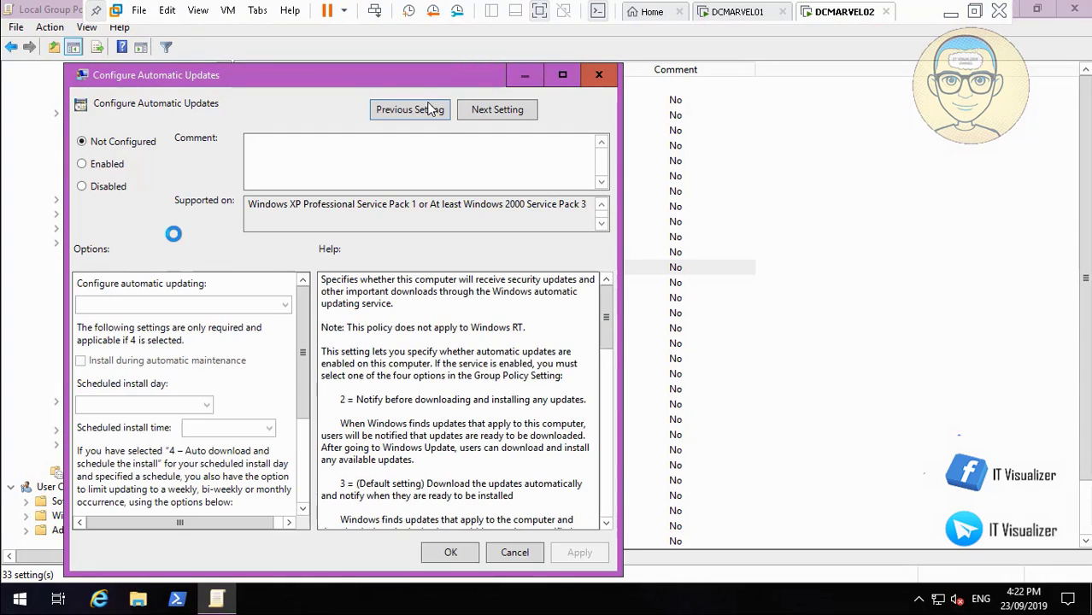
pyautogui.click(83, 164)
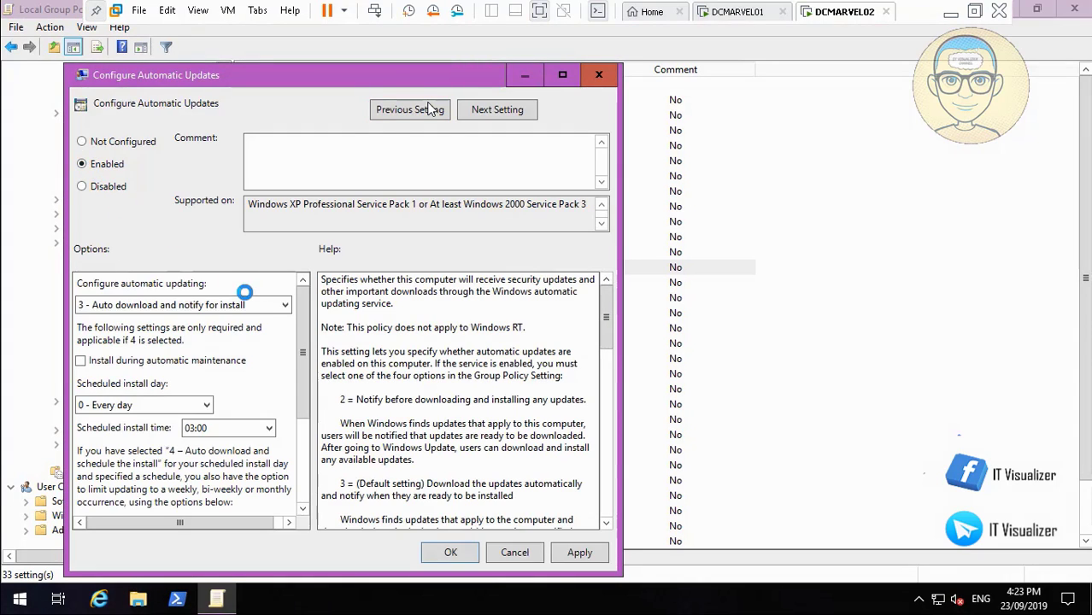
pyautogui.click(257, 304)
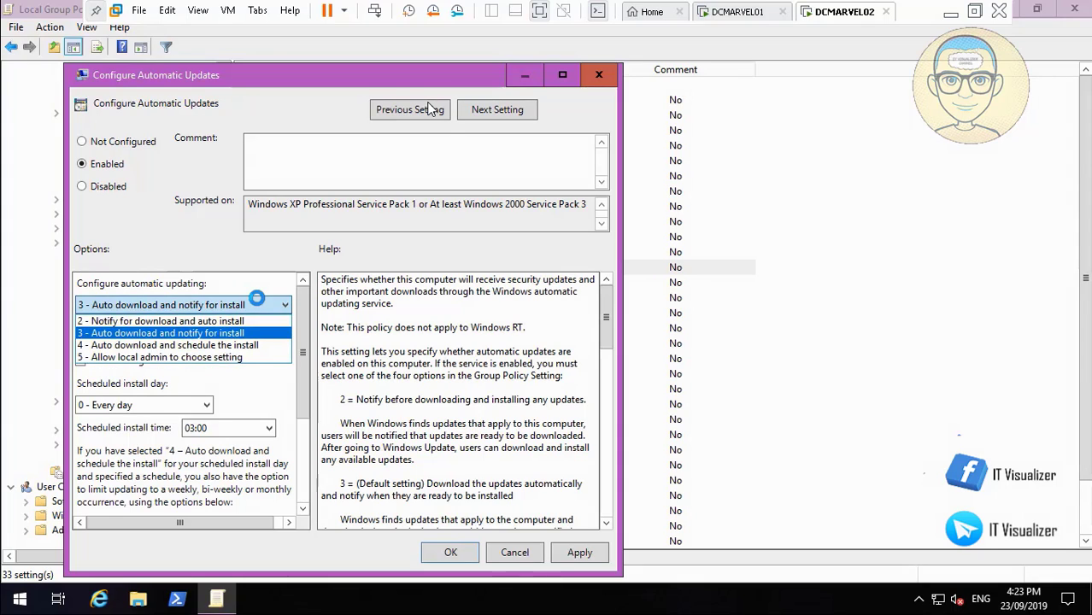
pyautogui.click(256, 304)
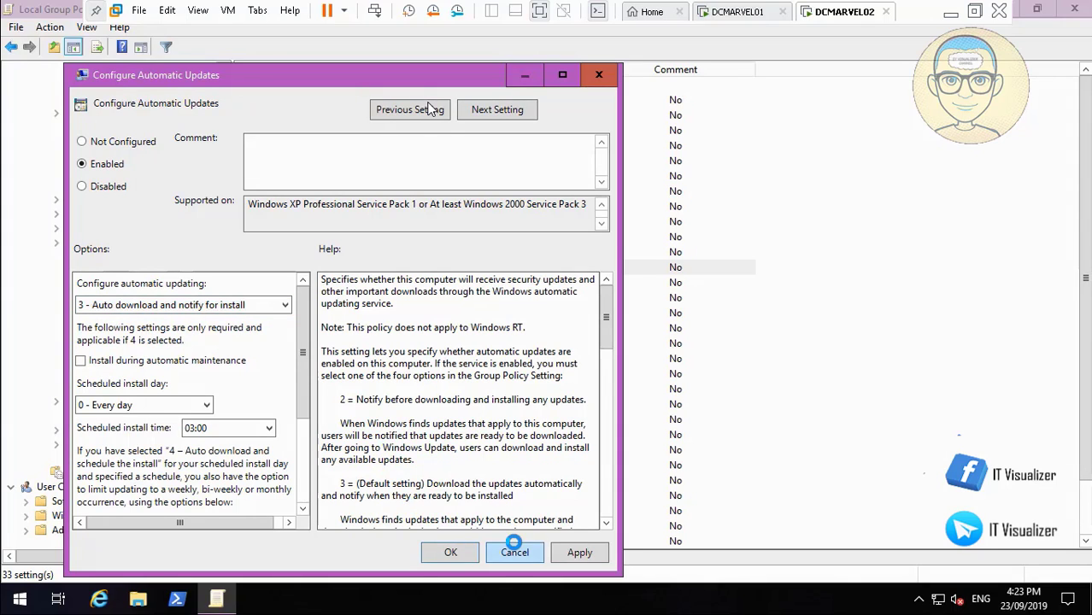
pyautogui.click(580, 552)
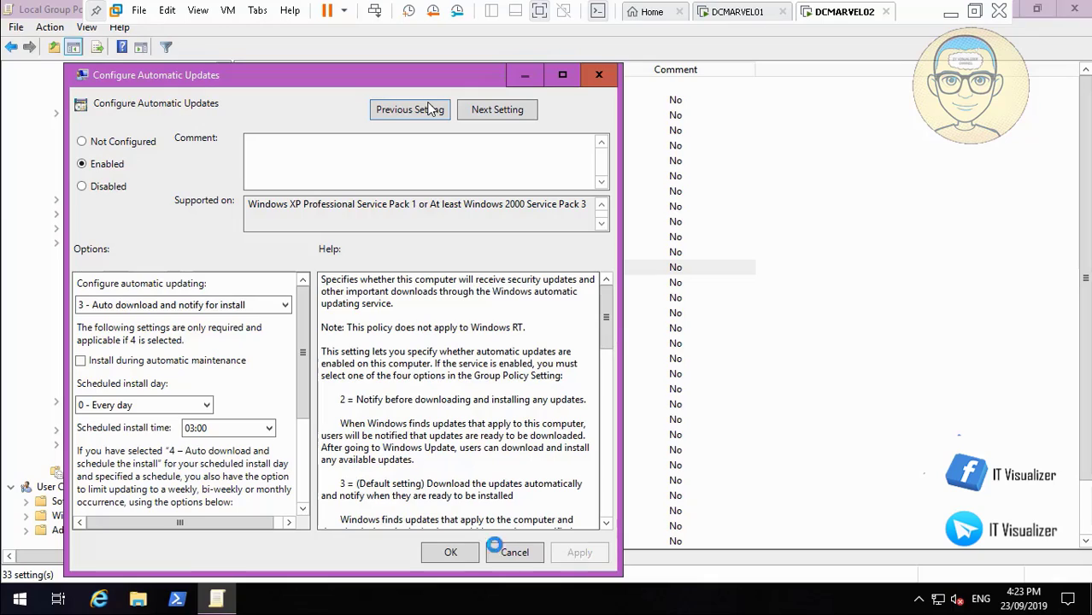
pyautogui.click(457, 552)
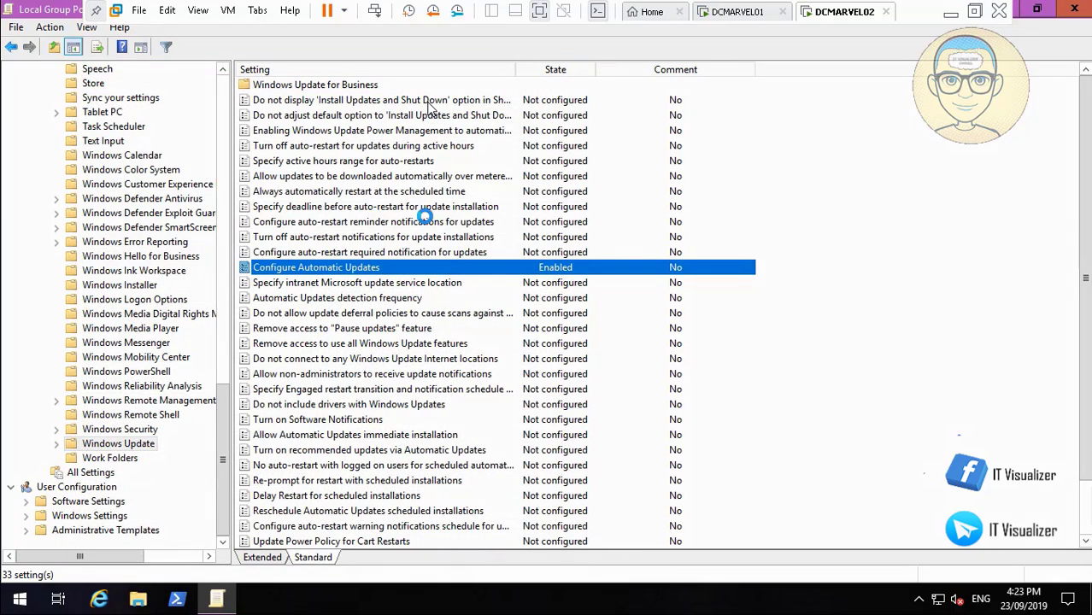
pyautogui.click(399, 286)
pyautogui.doubleClick(399, 286)
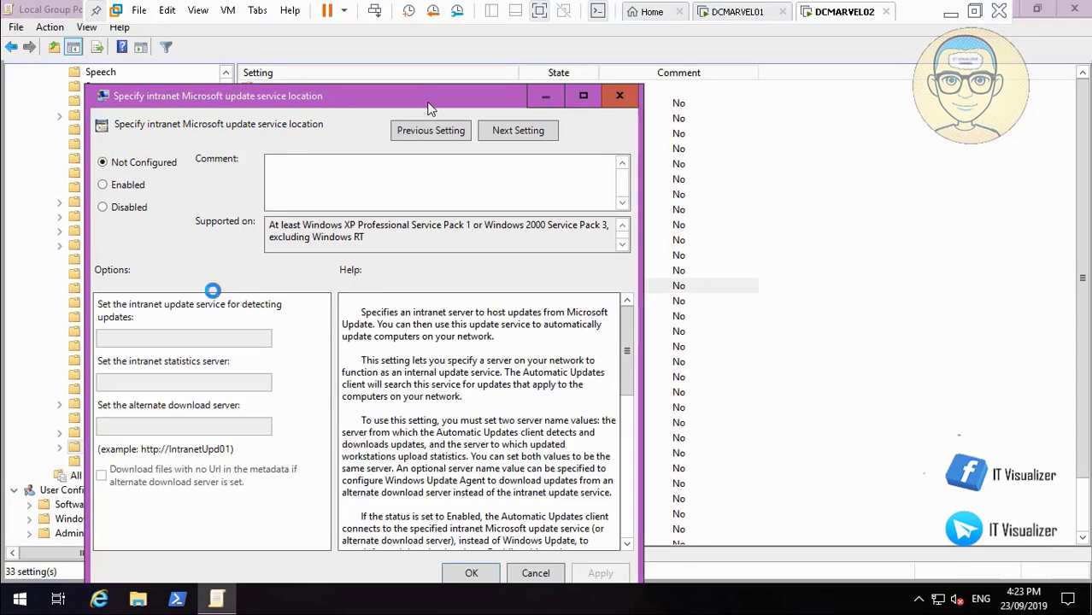
pyautogui.click(124, 185)
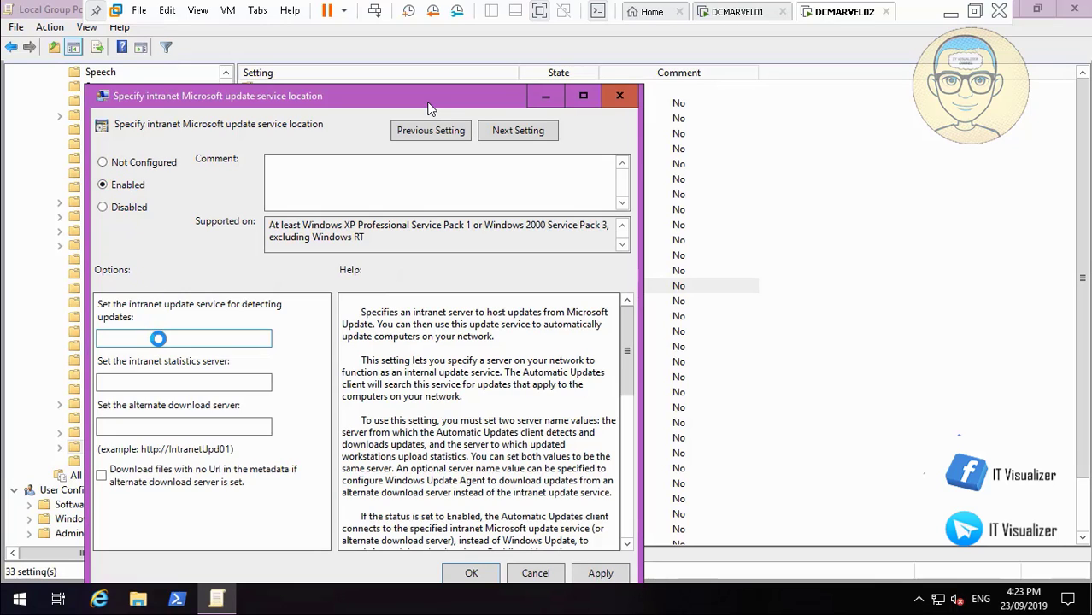
pyautogui.click(158, 338)
pyautogui.write('http://DCMARVEL02:8530')
pyautogui.click(141, 385)
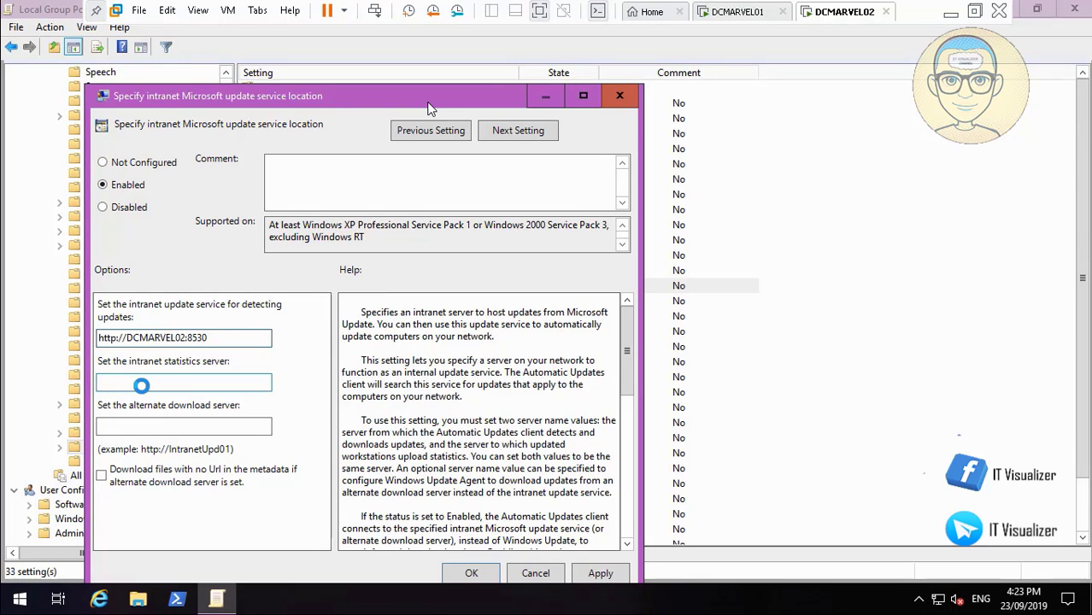
pyautogui.write('http://DCMARVEL02:8530')
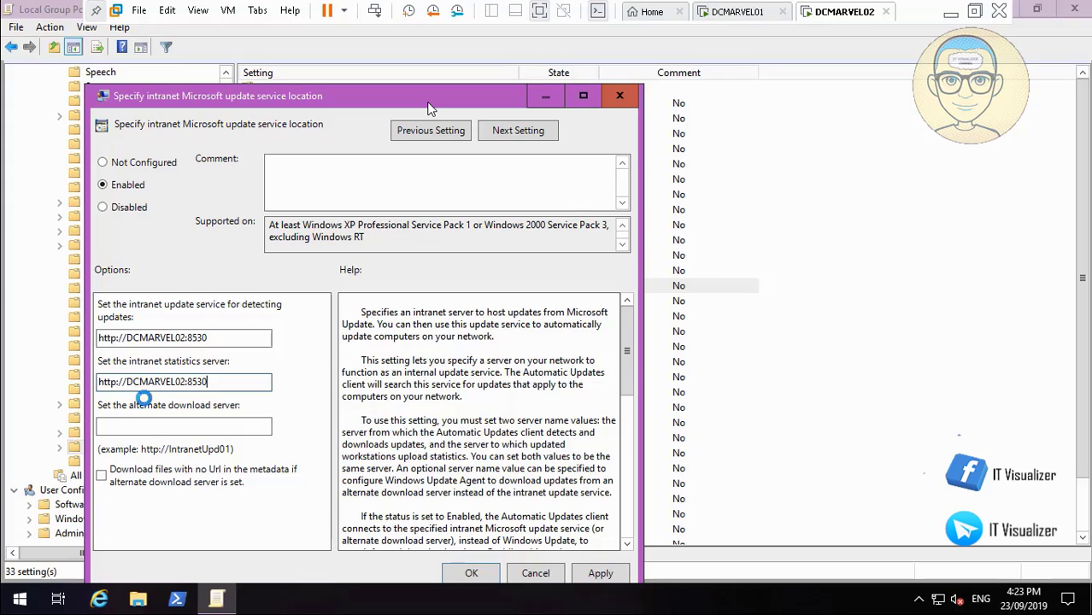
pyautogui.click(144, 427)
pyautogui.write('http://DCMARVEL02:8530')
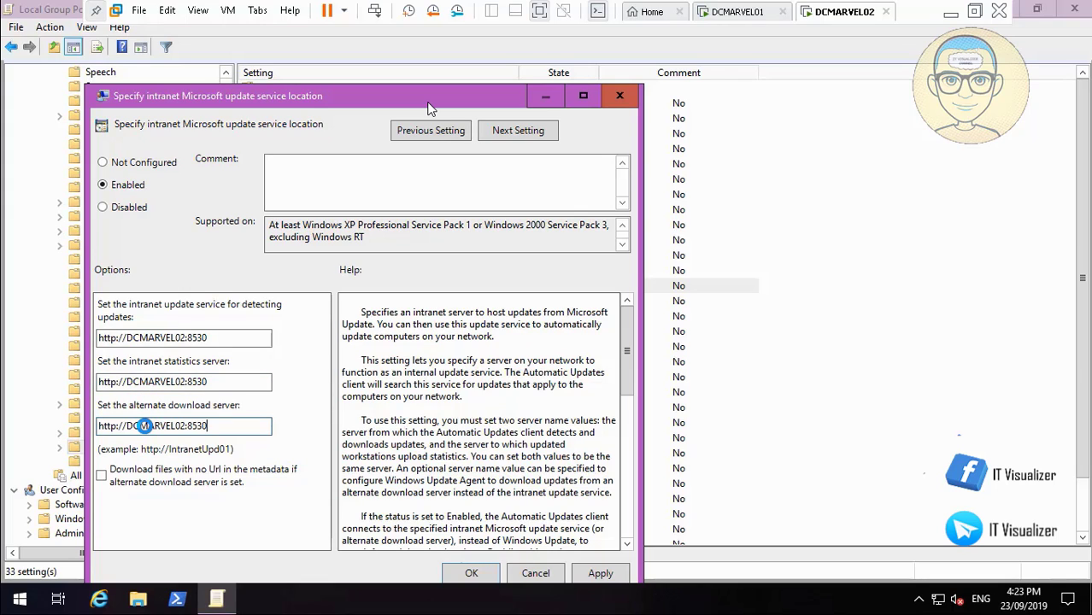
# Apply the intranet update settings and close the Local Group Policy Editor.
pyautogui.click(588, 571)
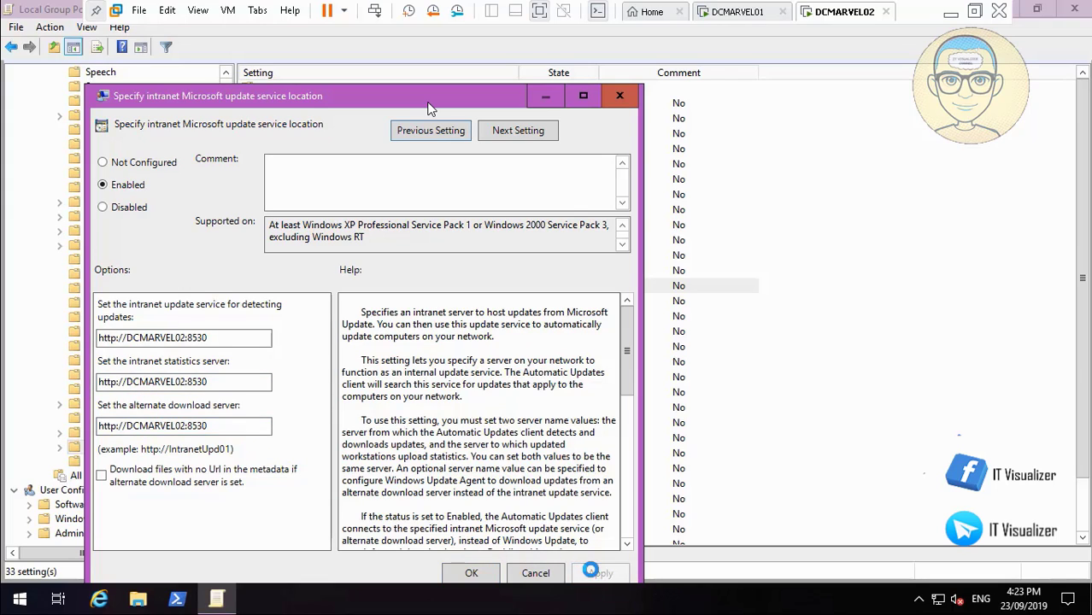
pyautogui.click(481, 572)
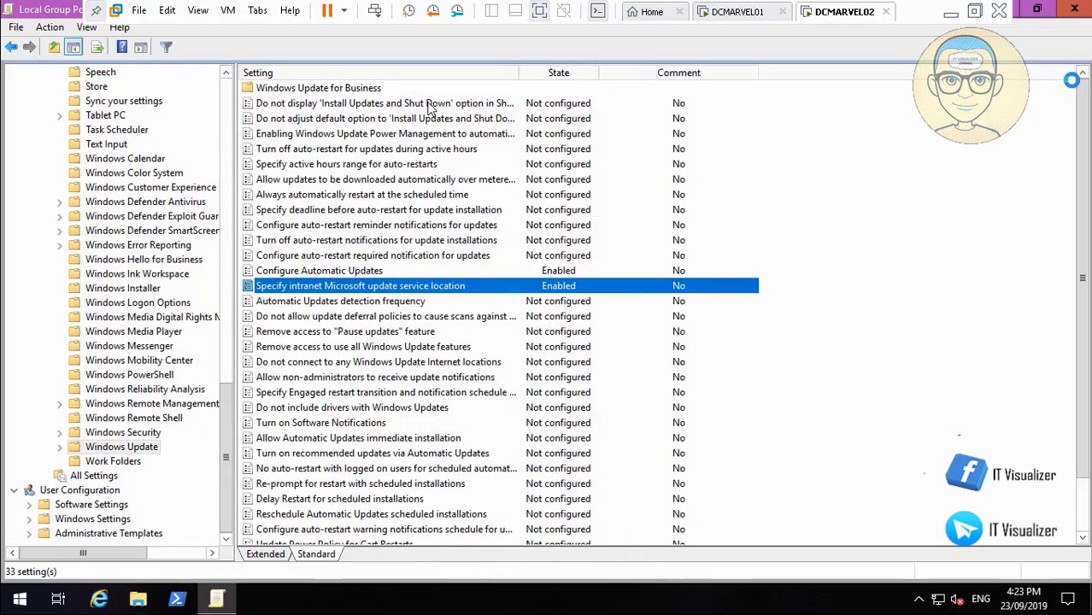
pyautogui.hotkey('alt', 'F4')
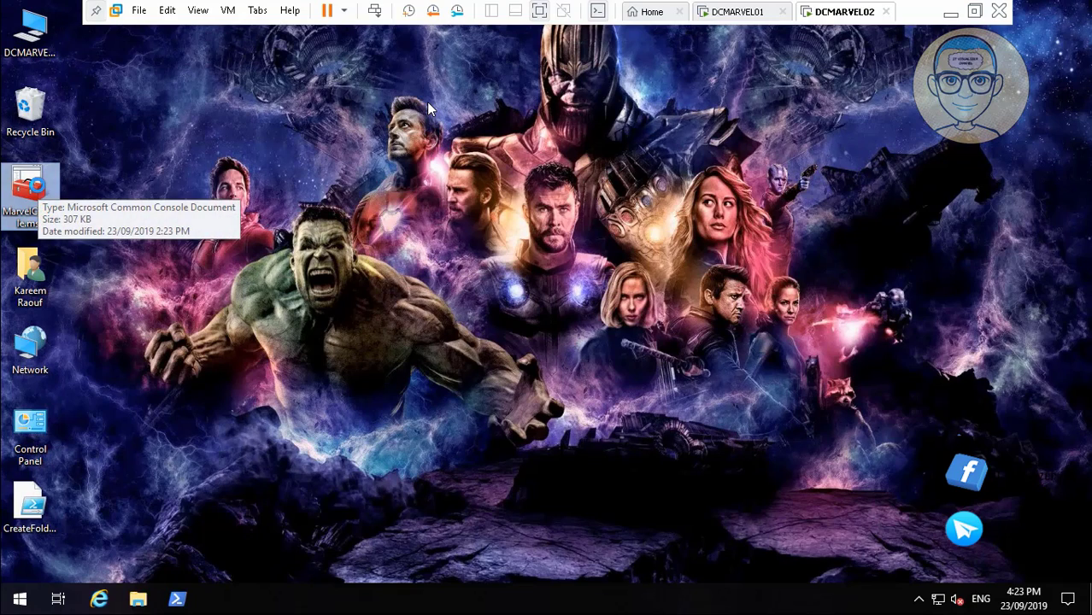
# Return to the DCMARVEL02 VM and open the DCMARVEL02 node under Update Services.
pyautogui.press('super+d')
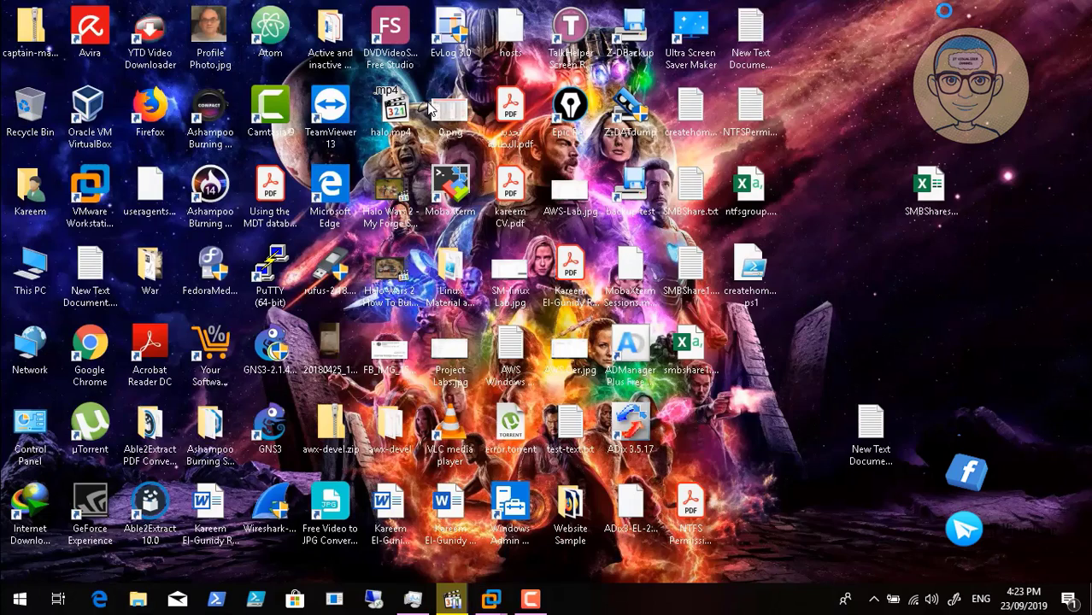
pyautogui.click(530, 598)
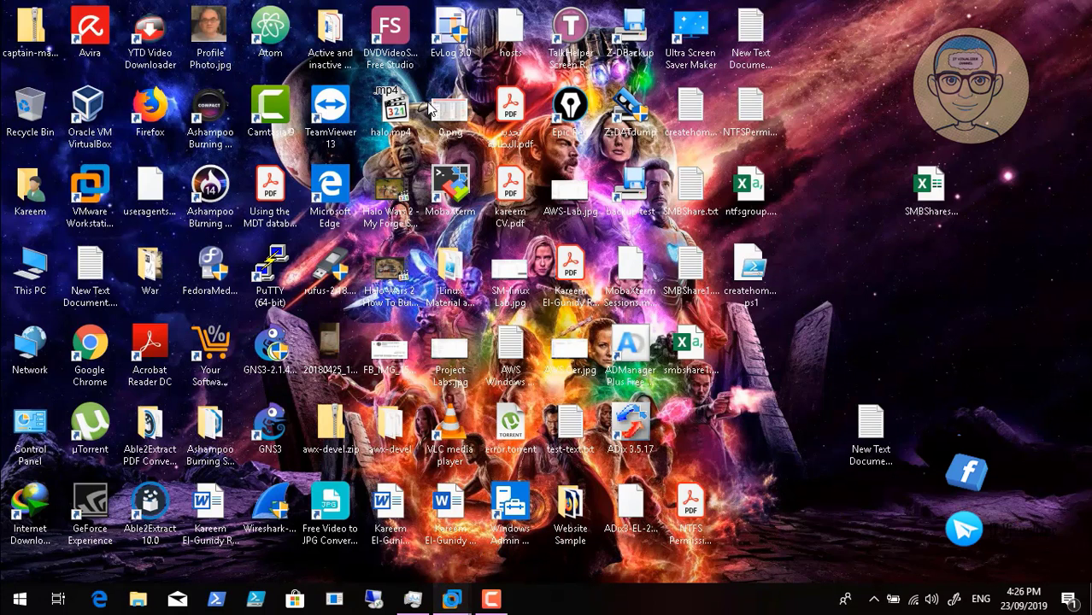
pyautogui.press('super+0')
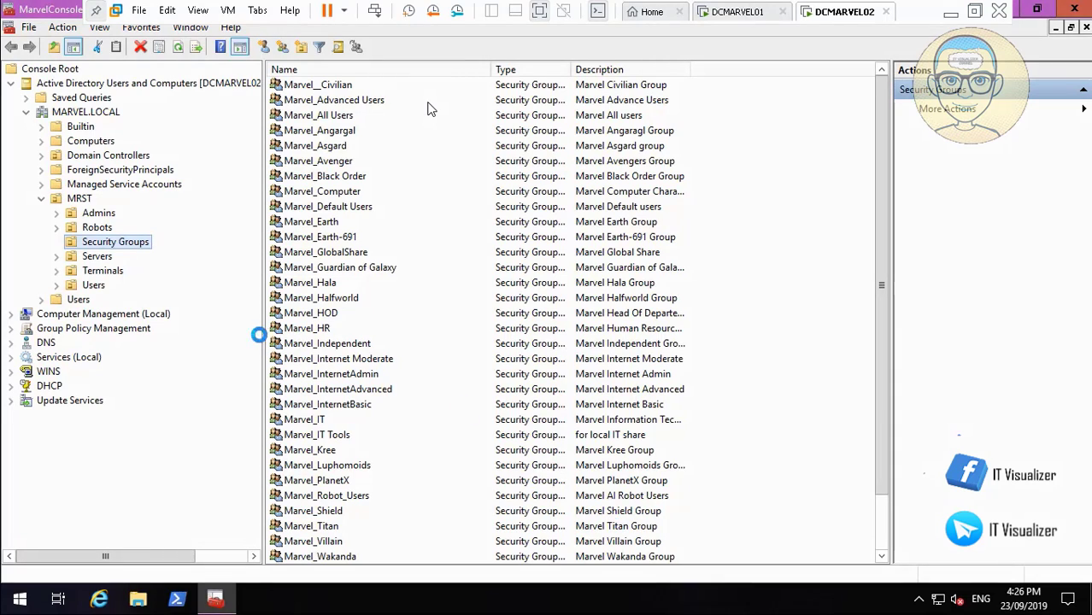
pyautogui.click(10, 400)
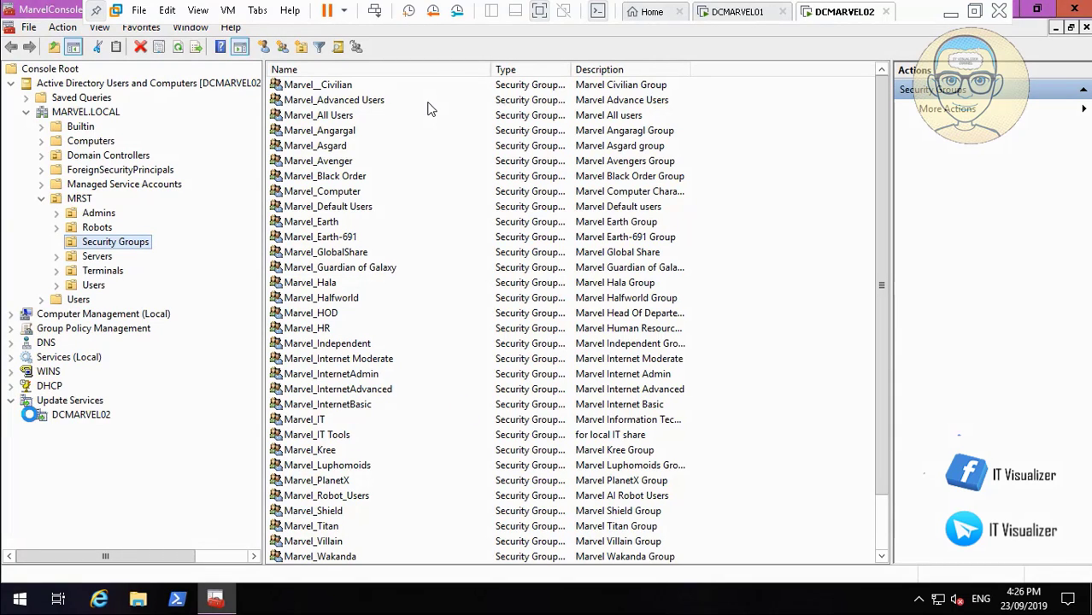
pyautogui.click(86, 415)
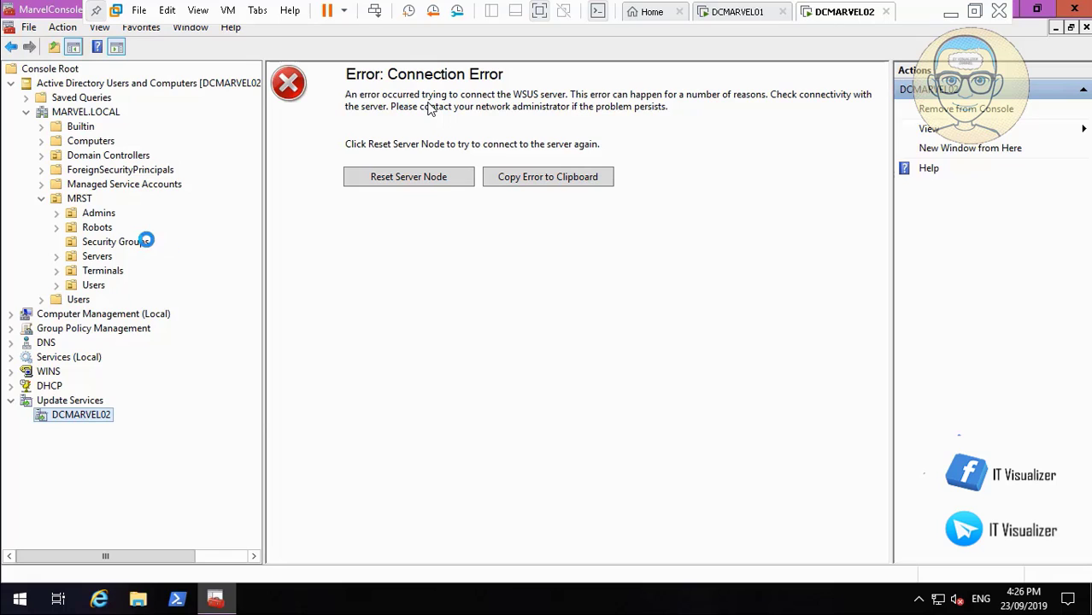
# Start the Windows Internal Database service, then return to the DCMARVEL02 update server page.
pyautogui.click(68, 358)
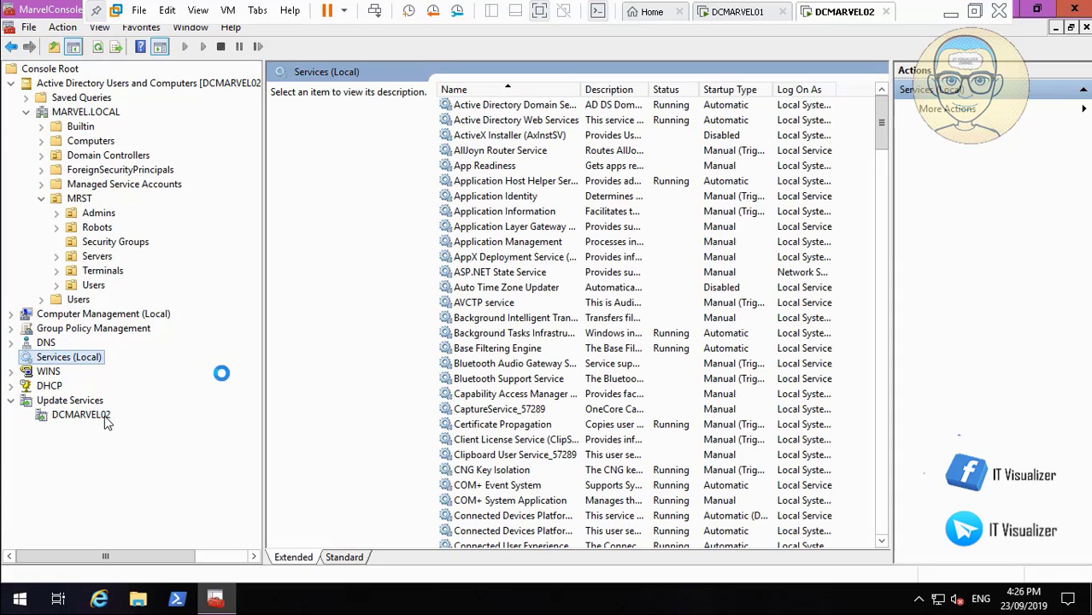
pyautogui.click(477, 350)
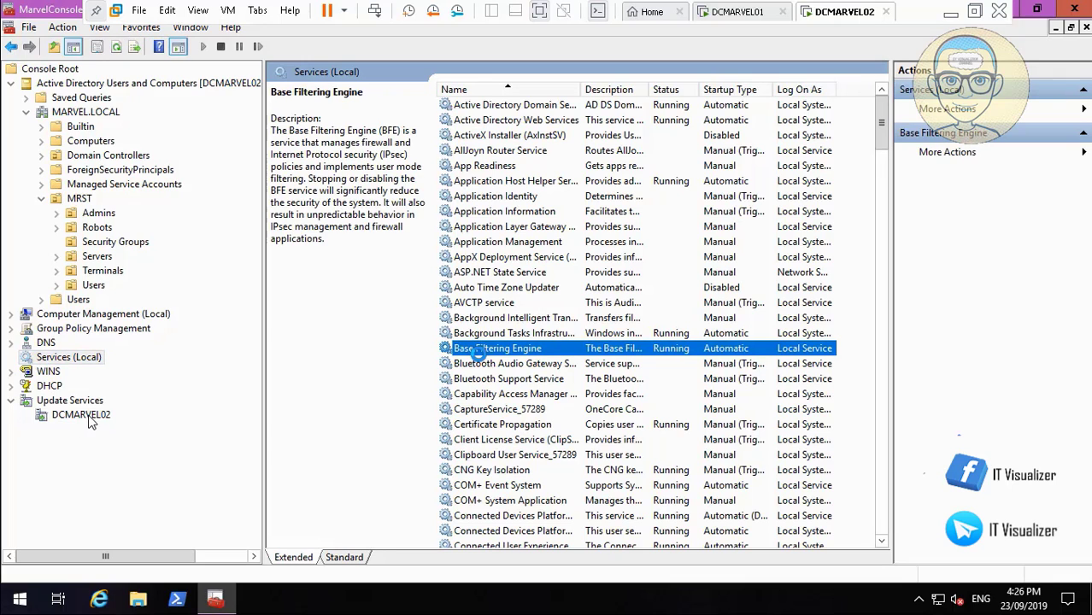
pyautogui.press('w')
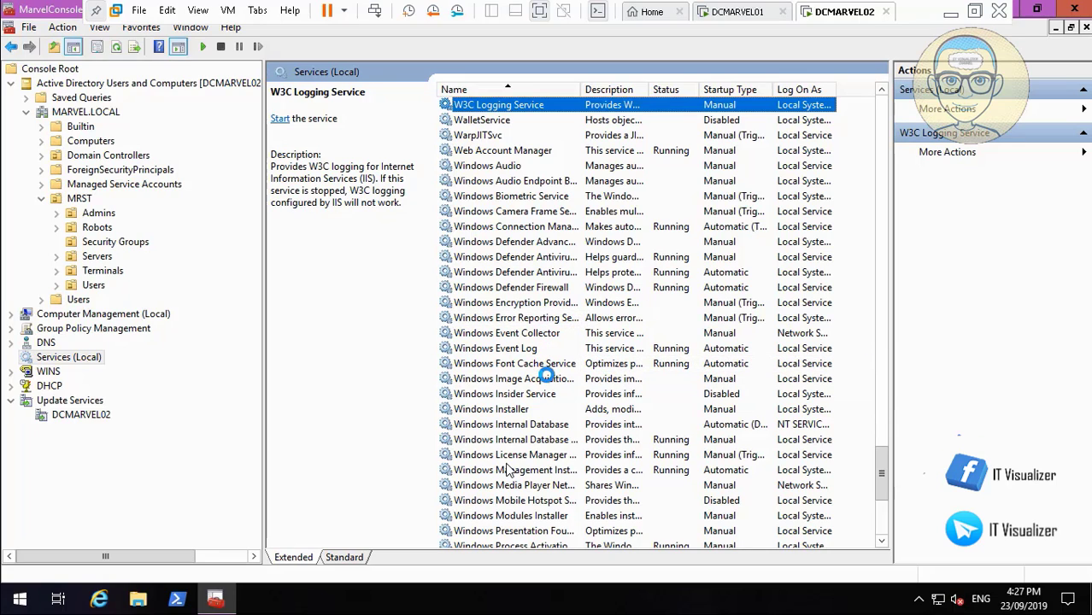
pyautogui.click(530, 425)
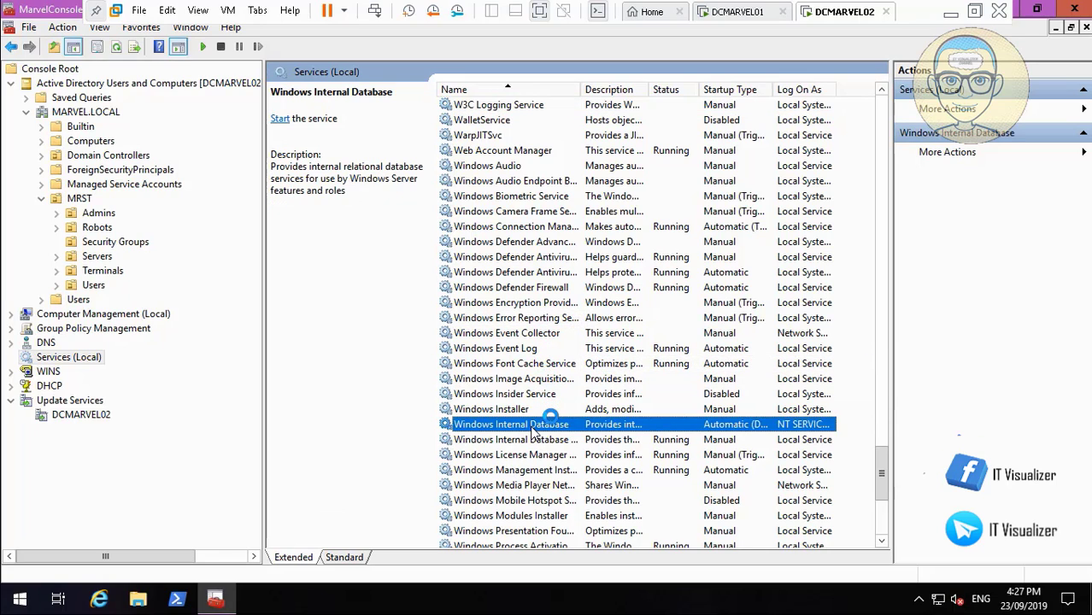
pyautogui.click(283, 118)
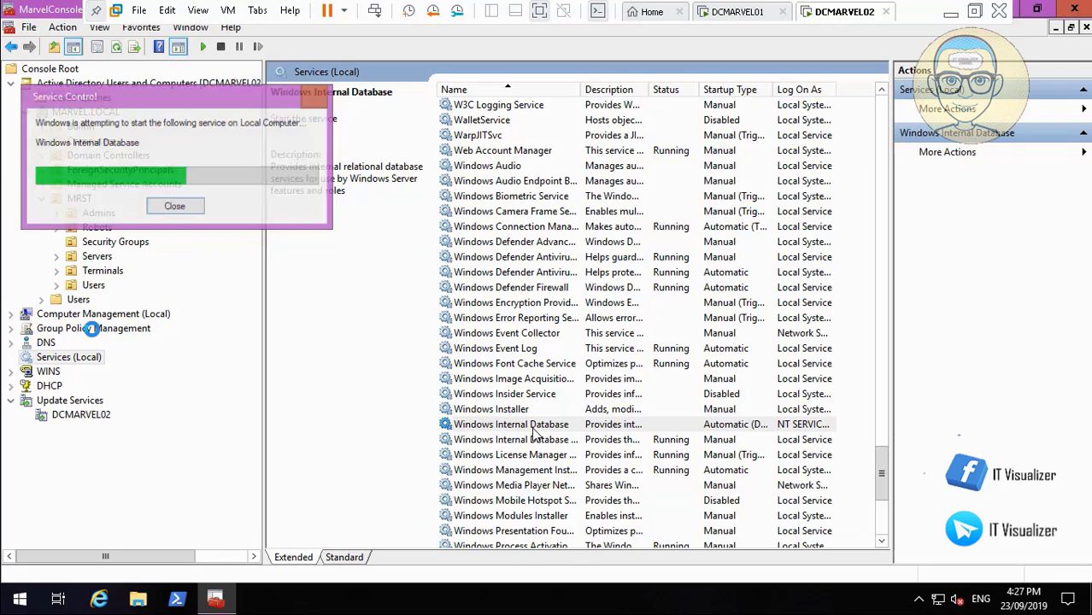
pyautogui.click(81, 415)
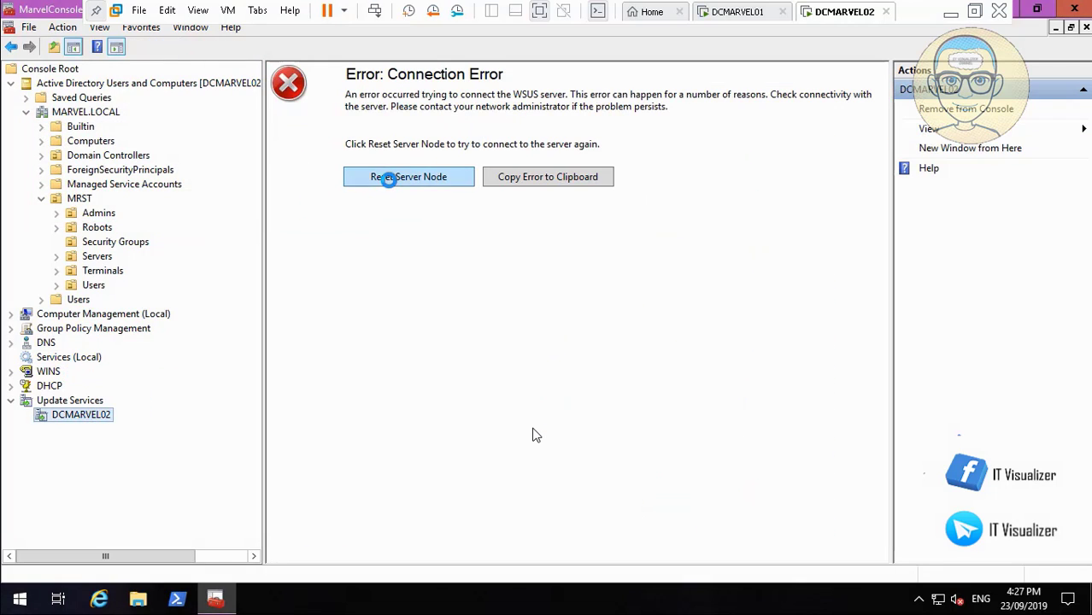
# Reset the server node to reconnect MarvelConsole to DCMARVEL02's WSUS.
pyautogui.click(387, 177)
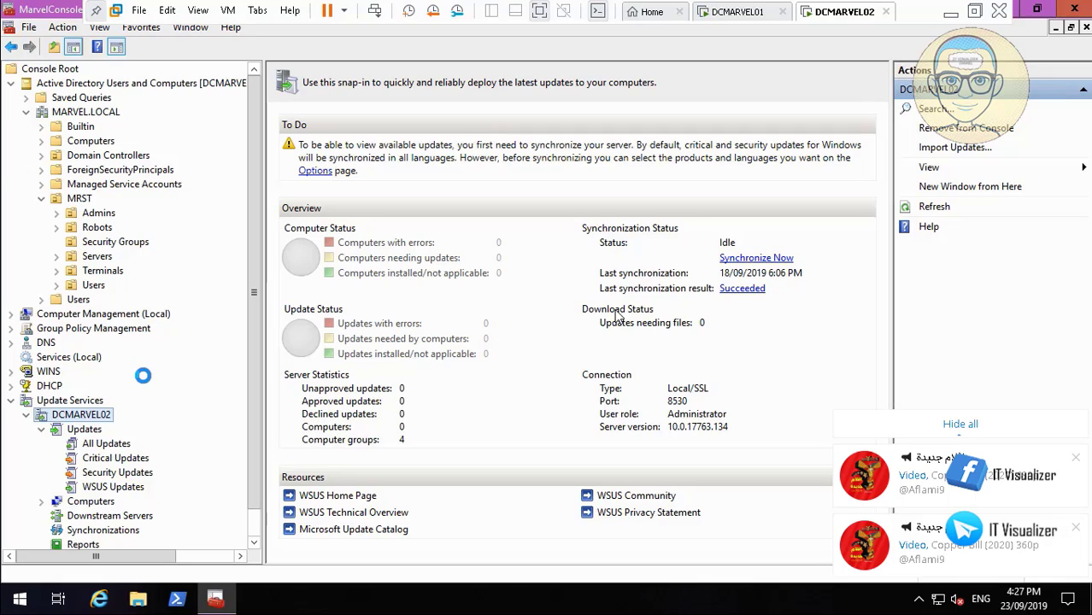
# Refresh the empty Unassigned Computers group under All Computers, then return to the DCMARVEL02 overview.
pyautogui.press('space')
pyautogui.click(14, 583)
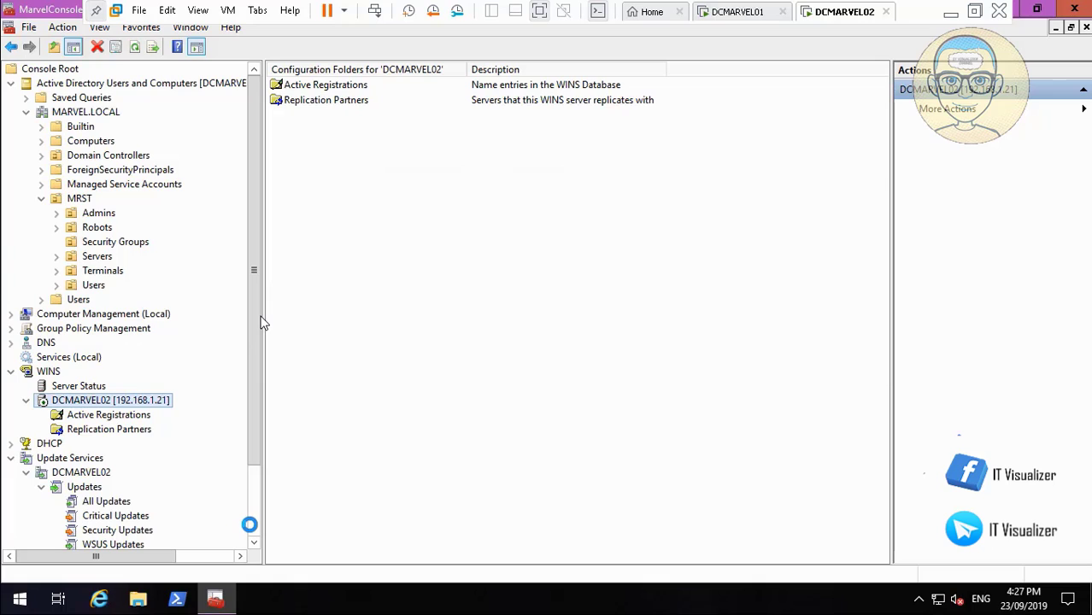
pyautogui.scroll(-2, 264, 324)
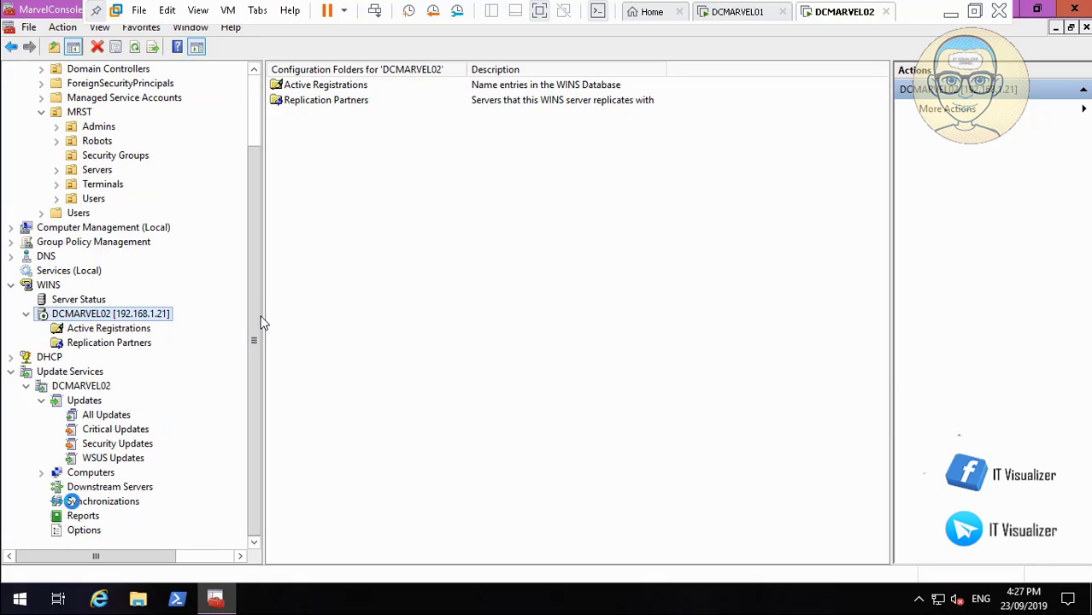
pyautogui.click(41, 473)
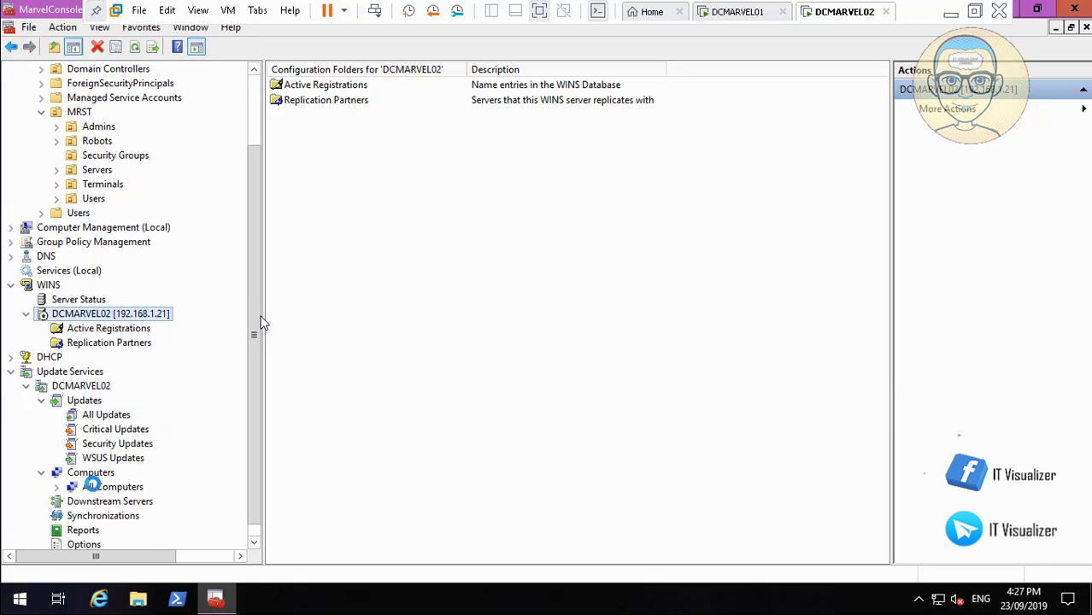
pyautogui.click(56, 488)
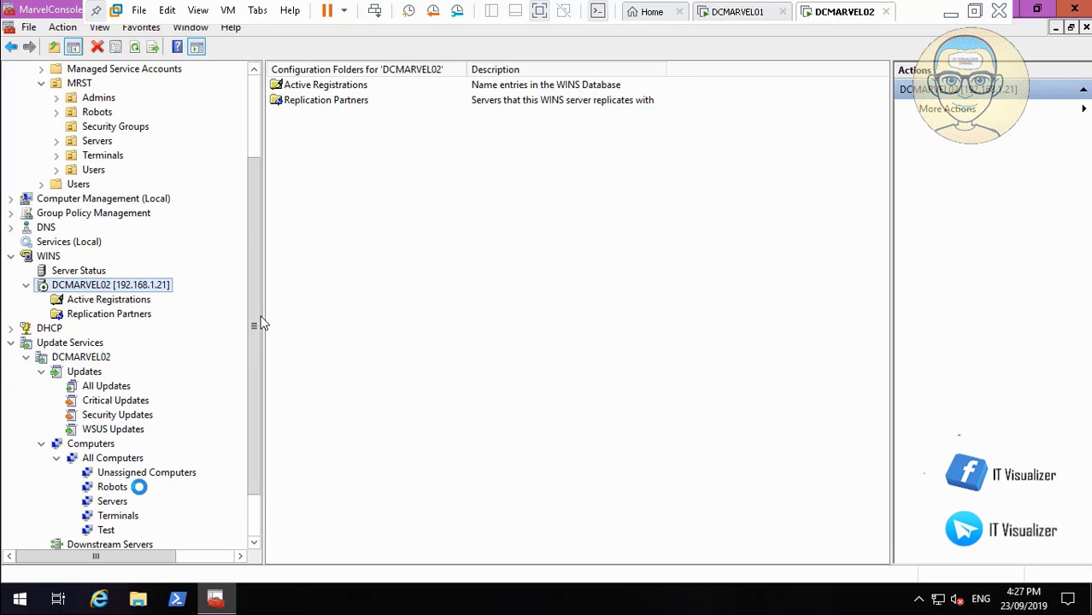
pyautogui.click(149, 471)
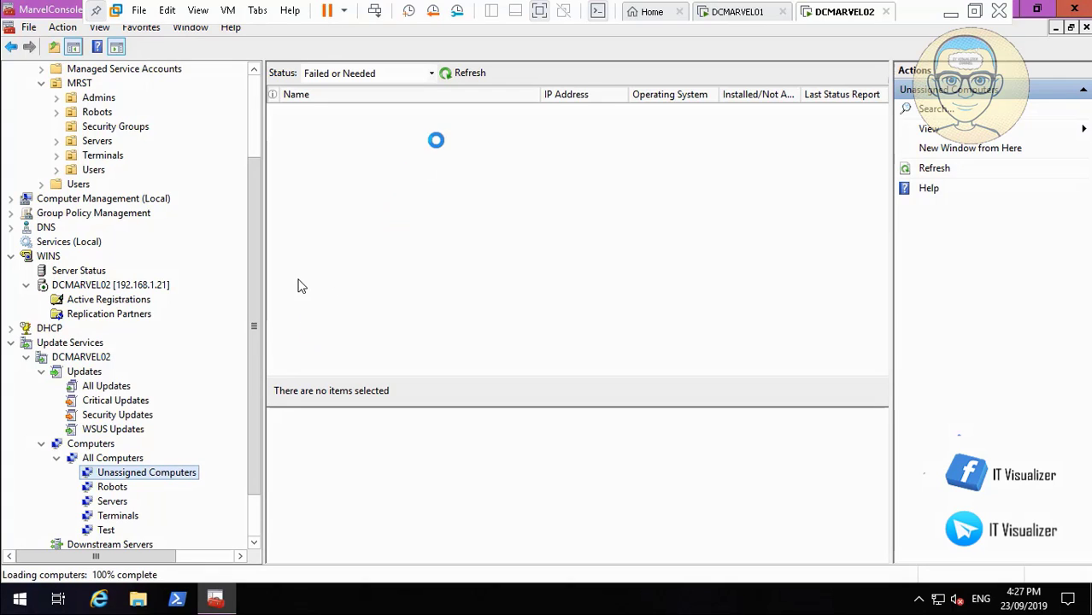
pyautogui.click(459, 73)
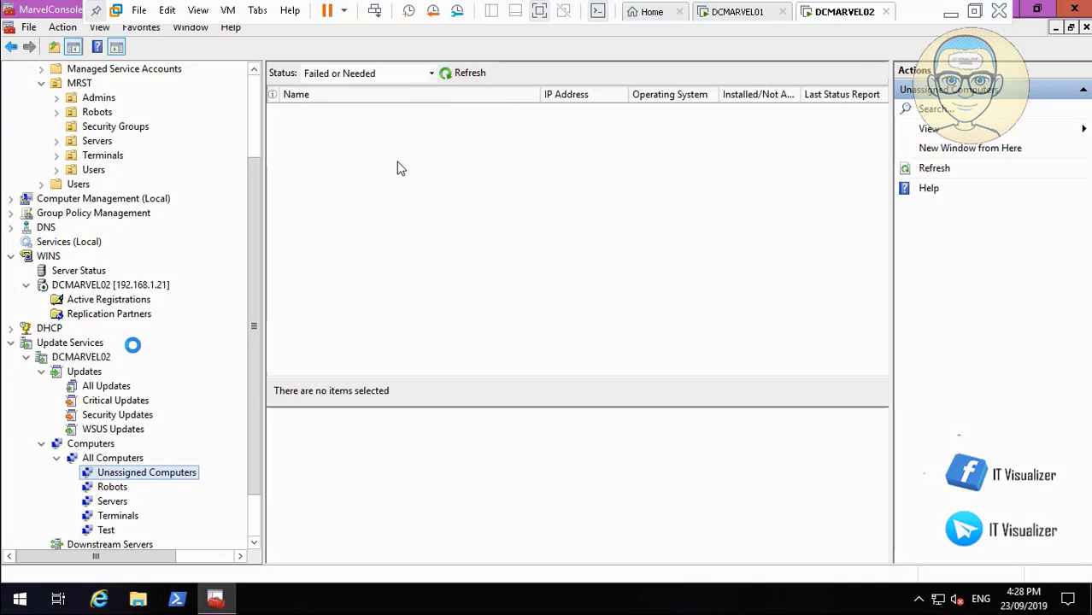
pyautogui.click(99, 357)
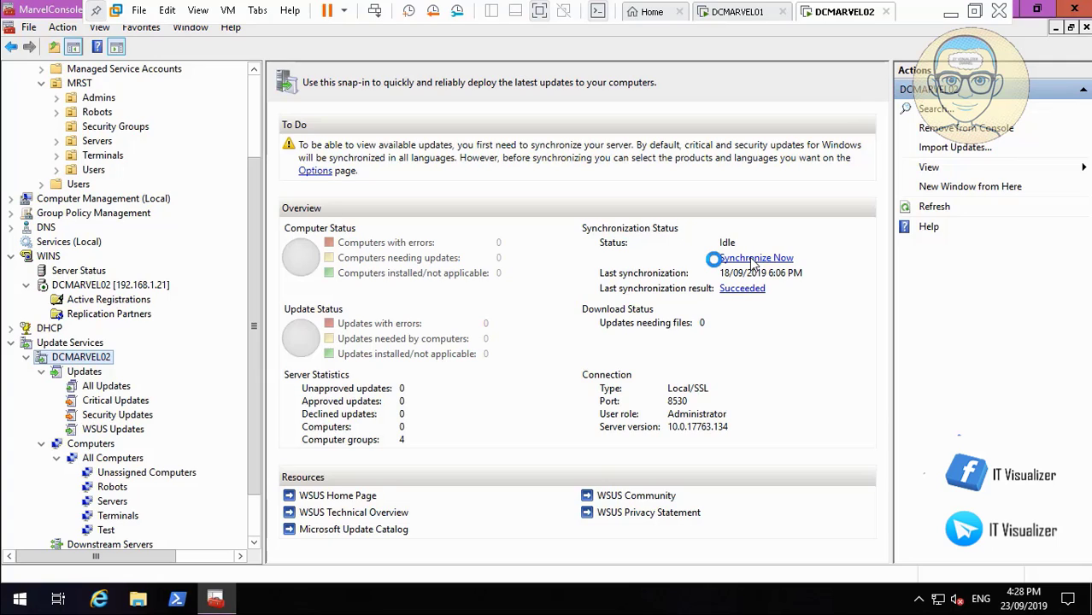
# Launch File Explorer from the Run prompt and expand its ribbon commands.
pyautogui.rightClick(16, 598)
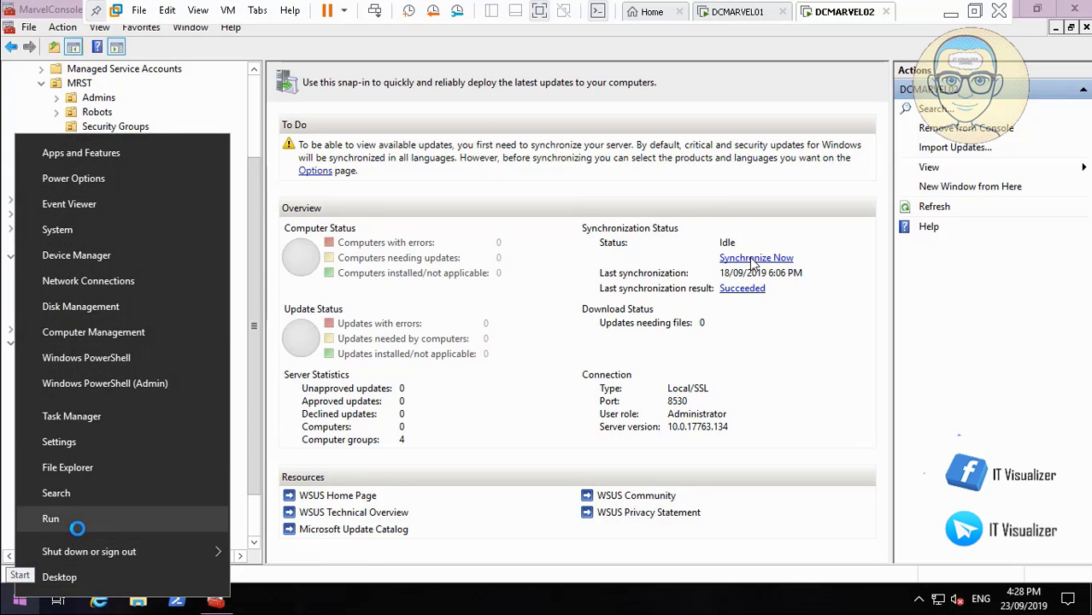
pyautogui.click(128, 515)
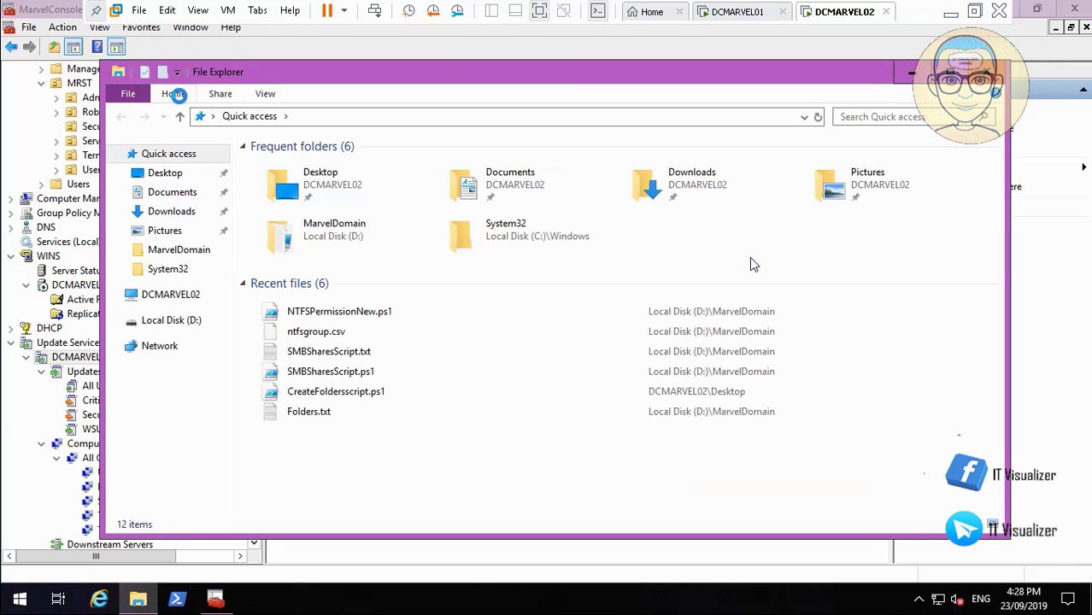
pyautogui.click(176, 94)
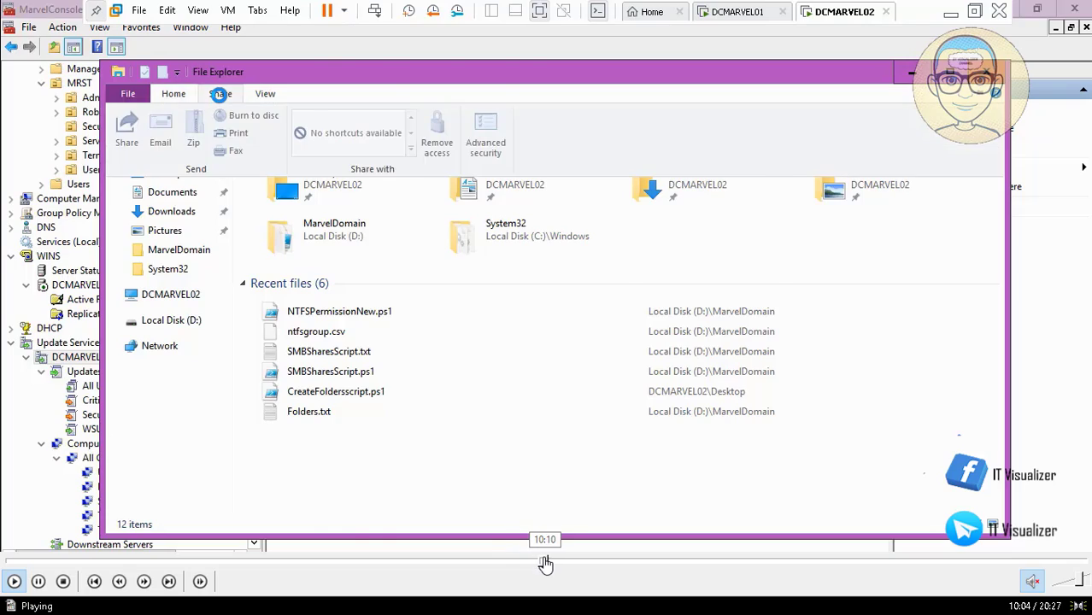
# Skim the clip around the Windows Settings and Windows Update parts, pausing and resuming playback.
pyautogui.click(545, 562)
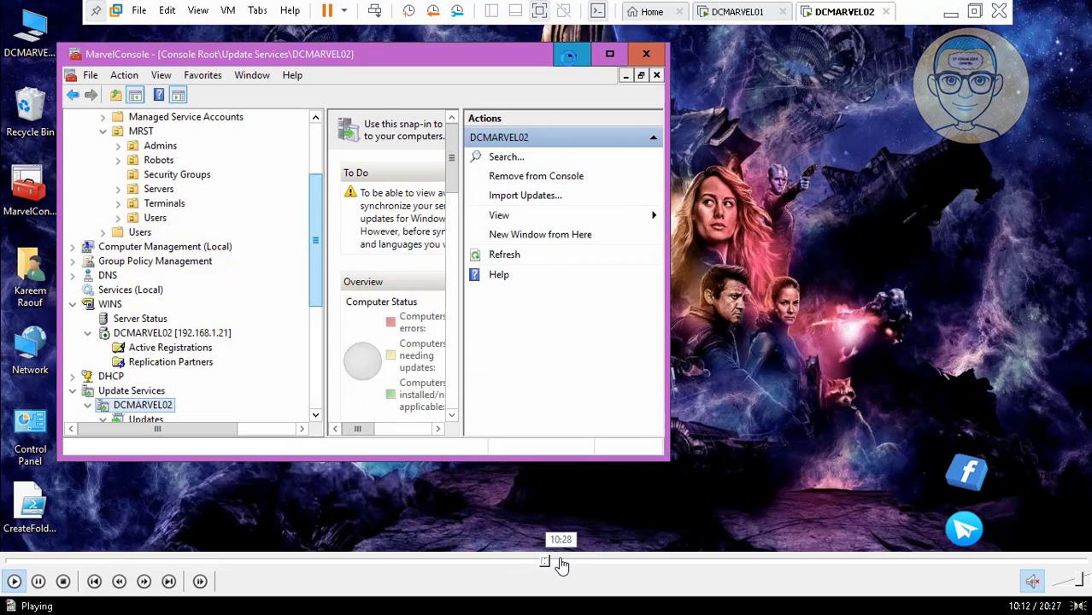
pyautogui.click(561, 562)
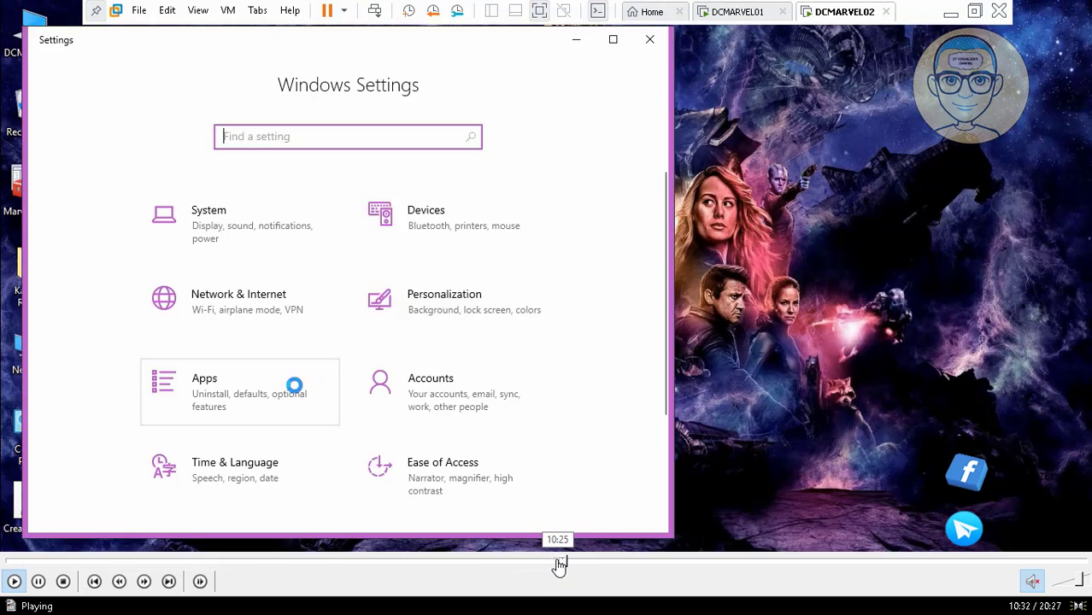
pyautogui.click(557, 562)
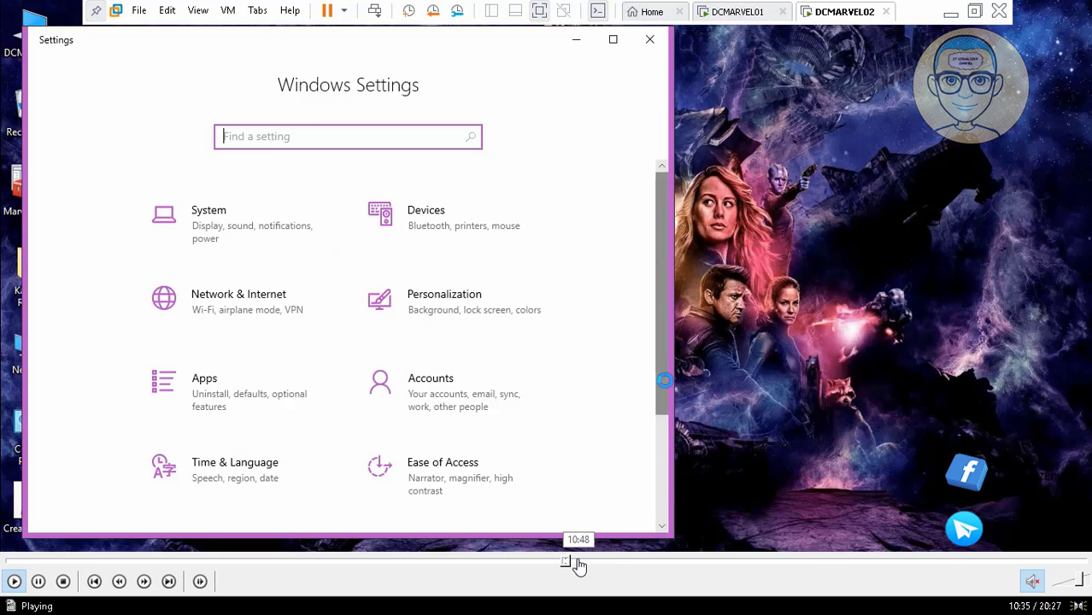
pyautogui.click(579, 561)
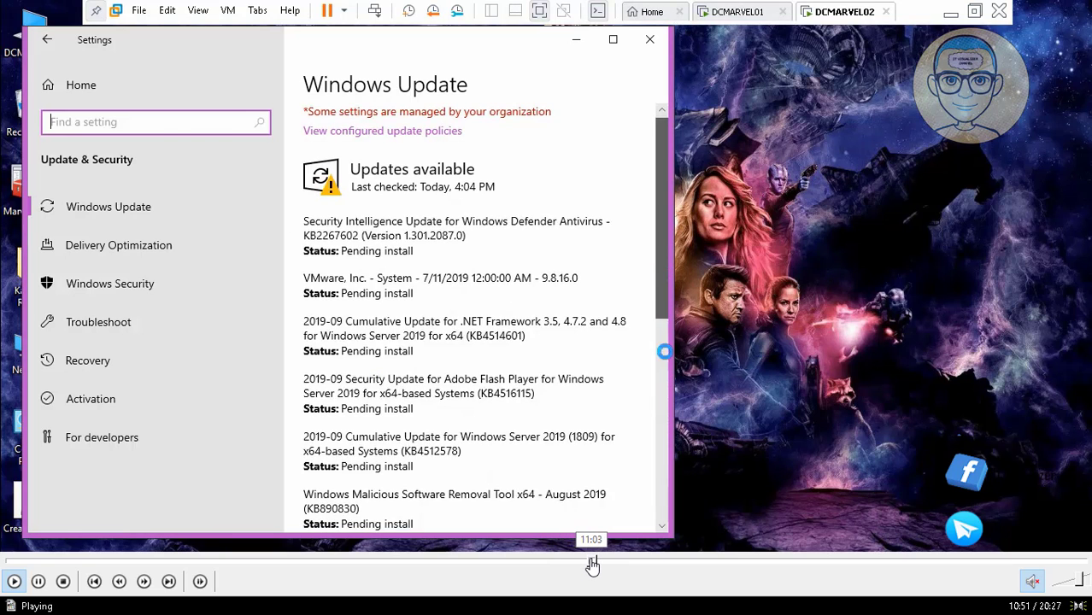
pyautogui.click(593, 562)
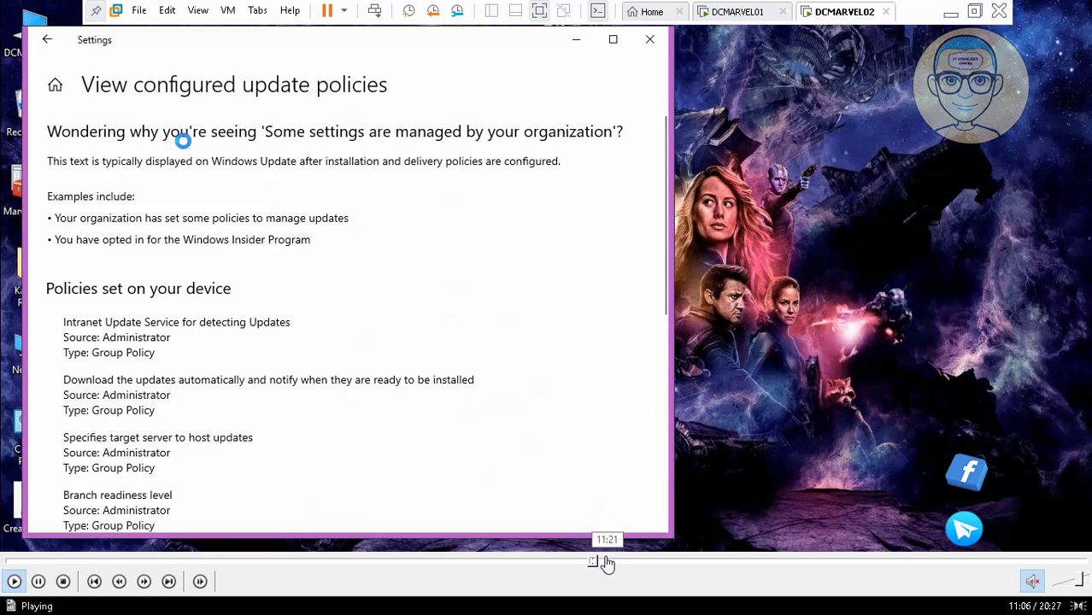
pyautogui.click(593, 563)
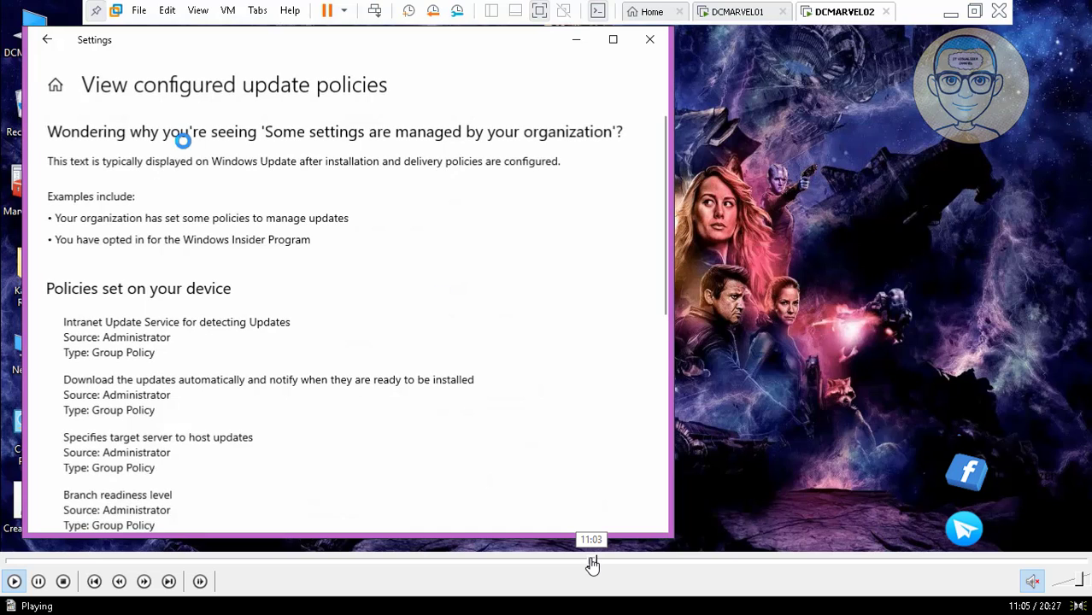
pyautogui.click(590, 562)
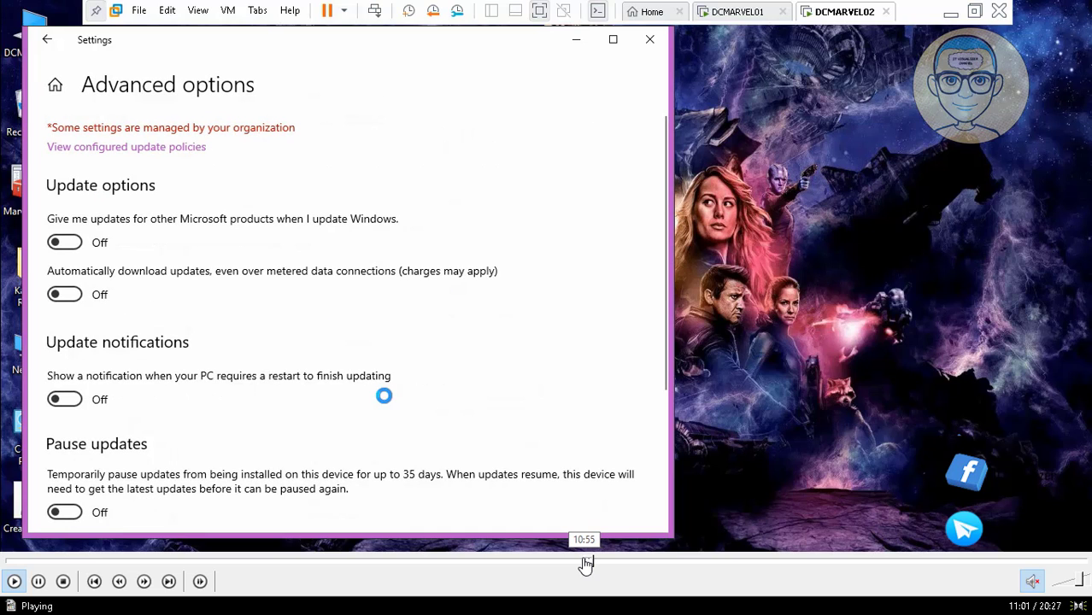
pyautogui.click(584, 562)
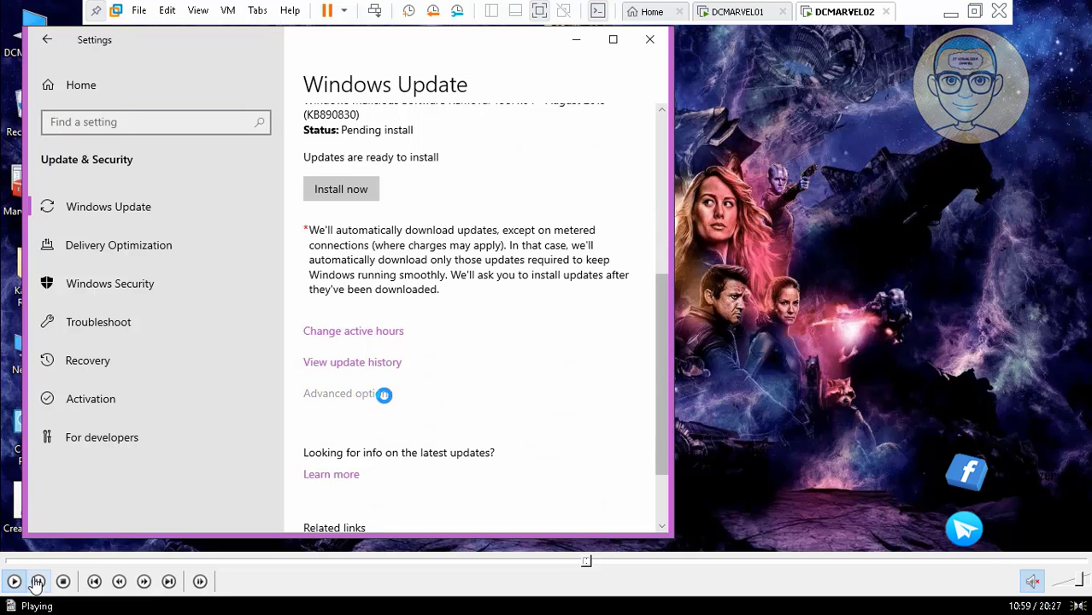
pyautogui.click(37, 581)
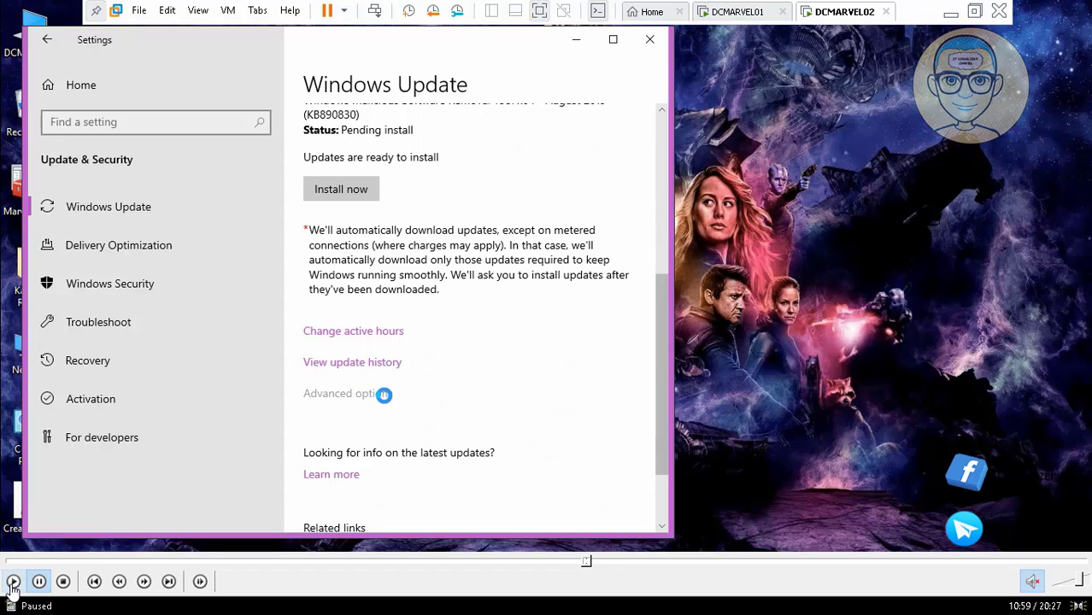
pyautogui.click(13, 581)
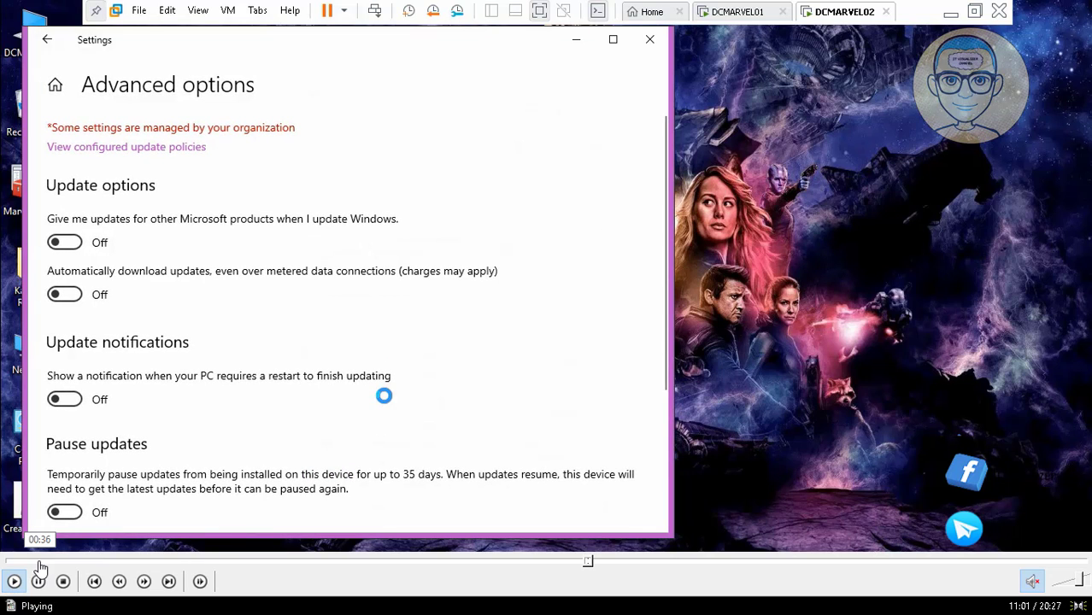
pyautogui.click(39, 583)
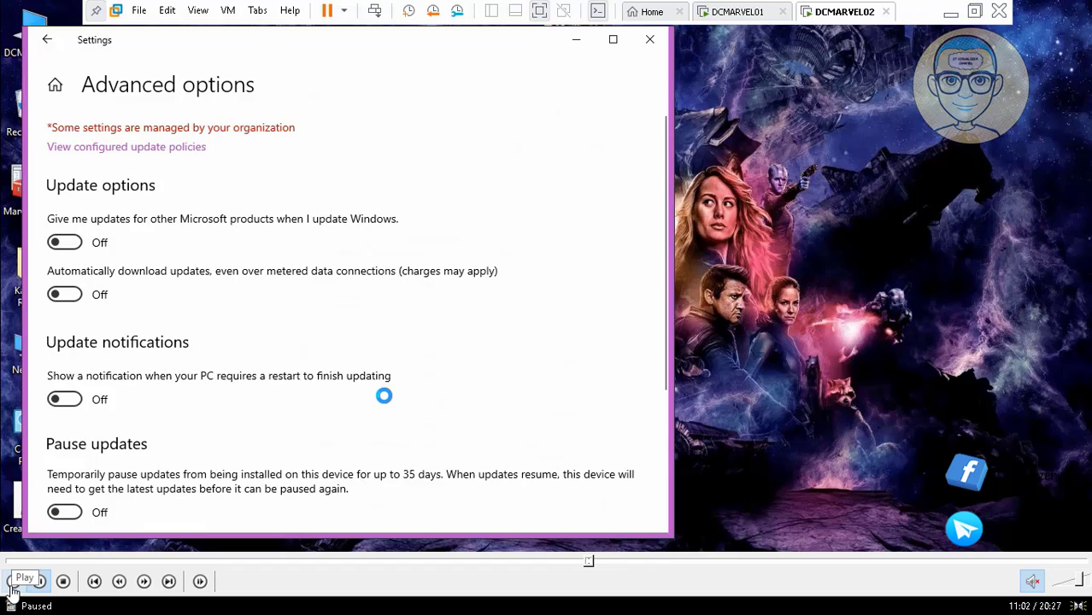
pyautogui.click(14, 581)
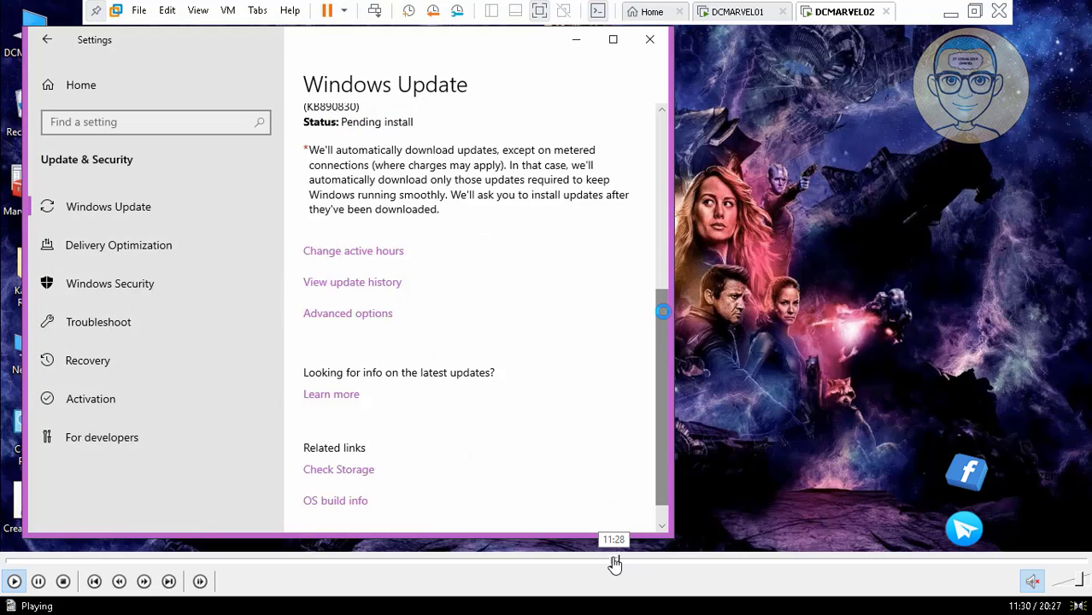
# Seek forward through the clip and settle back at 14:47 on the WSUS computer list.
pyautogui.click(639, 567)
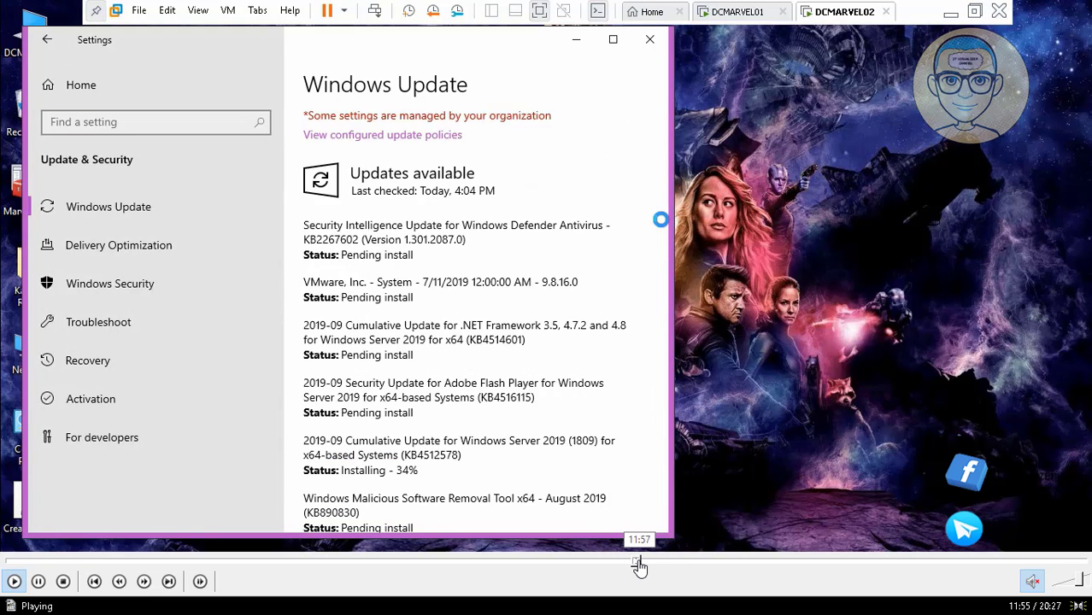
pyautogui.click(654, 567)
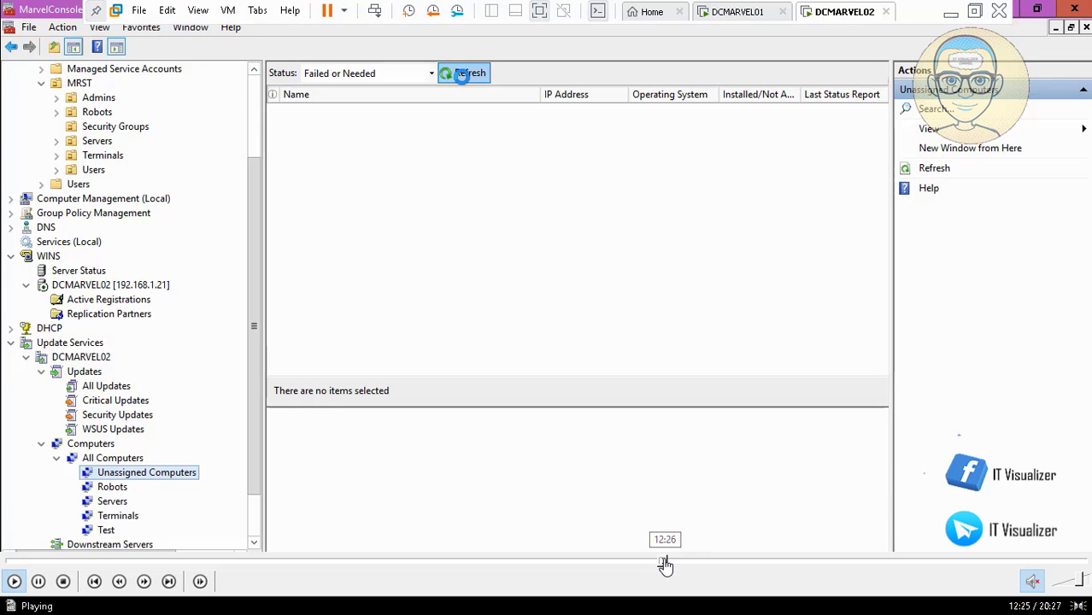
pyautogui.click(680, 564)
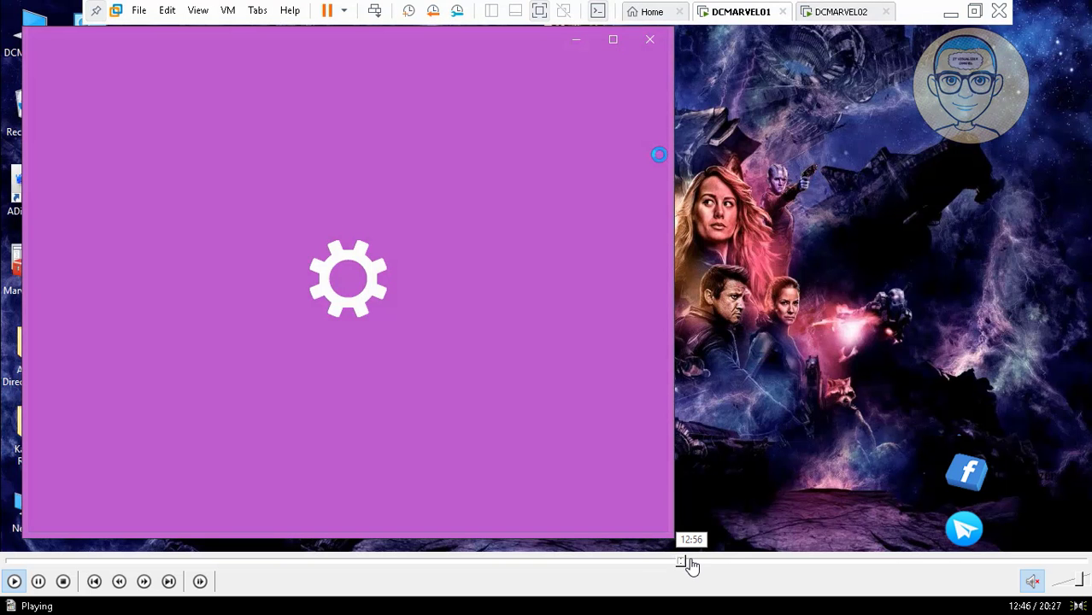
pyautogui.click(691, 563)
pyautogui.click(703, 564)
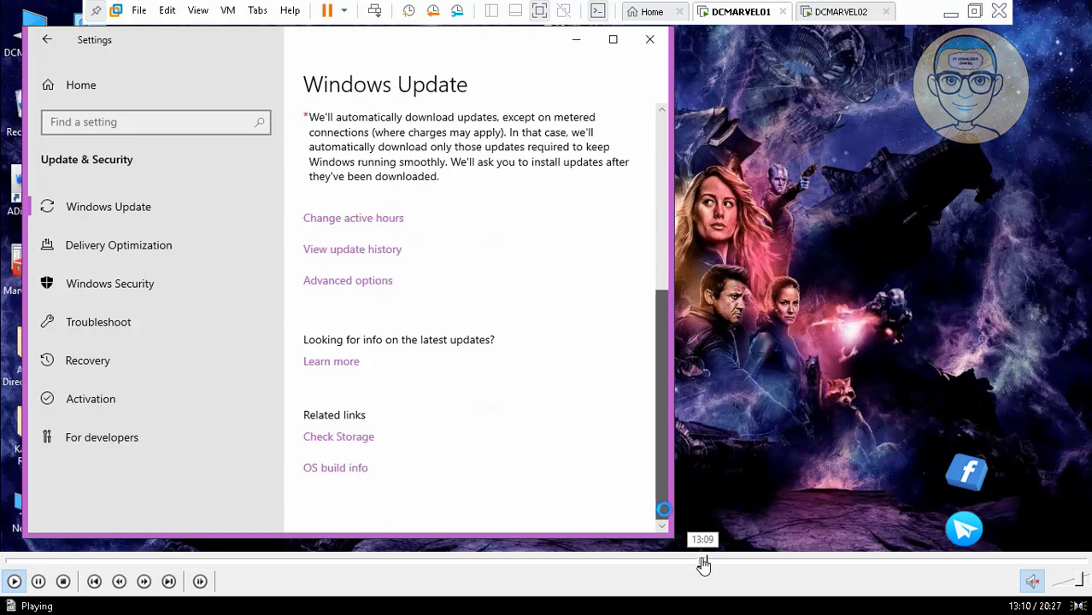
pyautogui.click(715, 565)
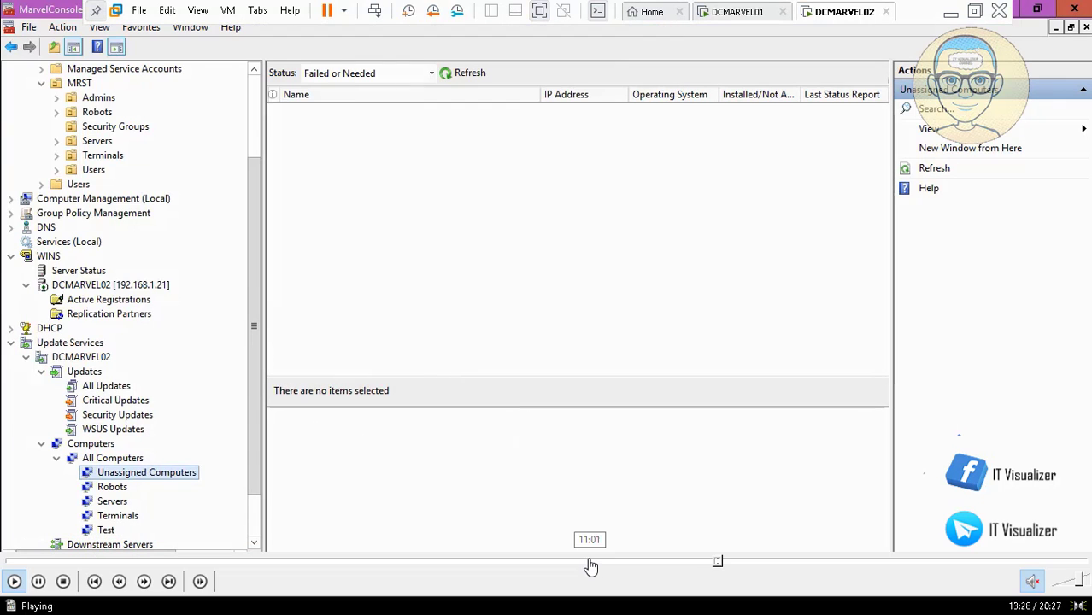
pyautogui.click(727, 564)
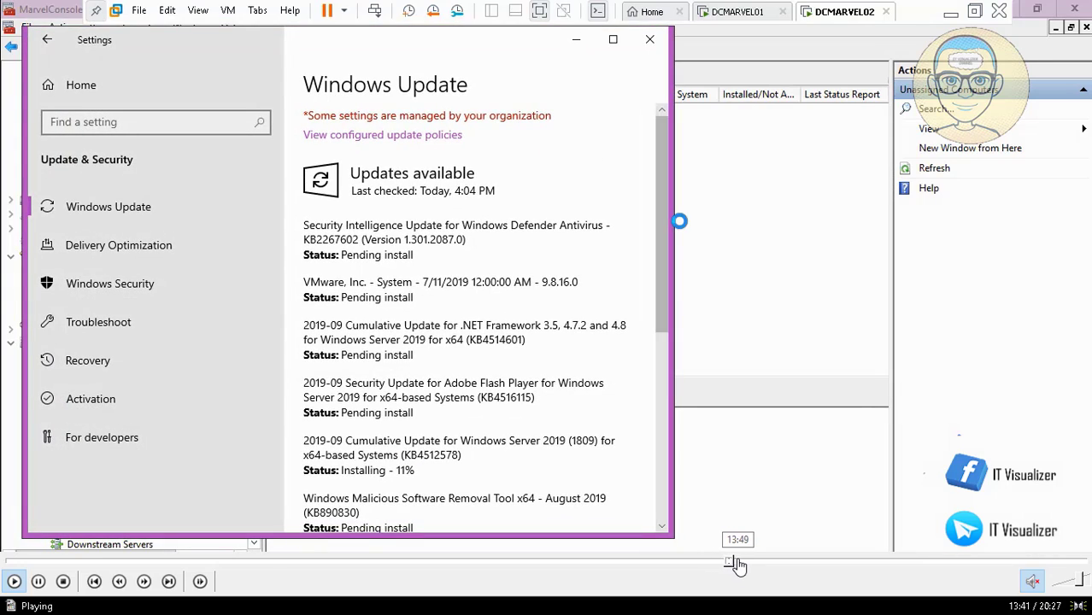
pyautogui.click(740, 564)
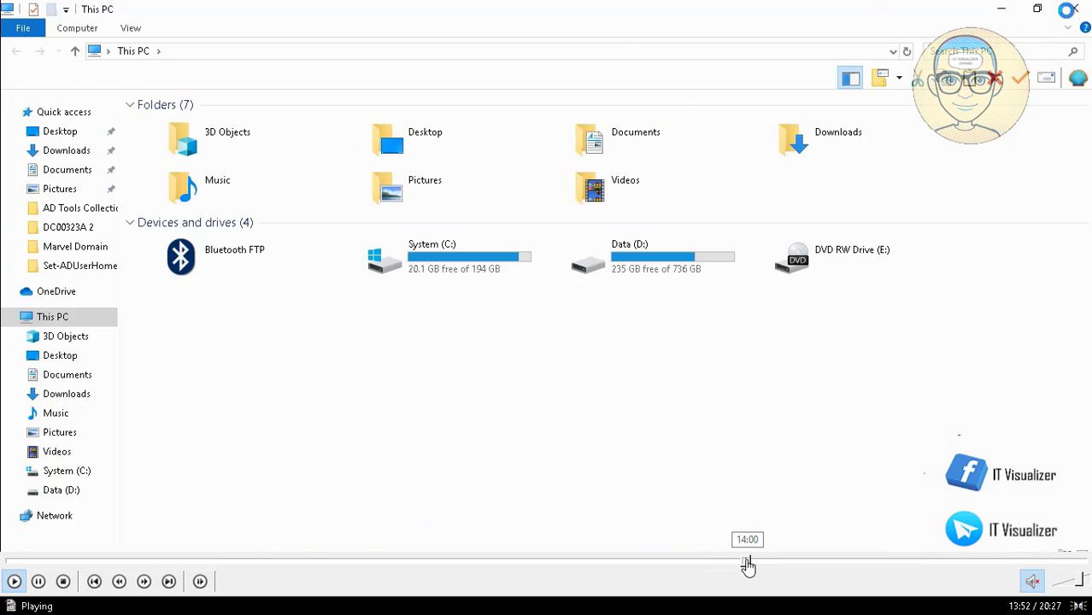
pyautogui.click(749, 564)
pyautogui.click(753, 564)
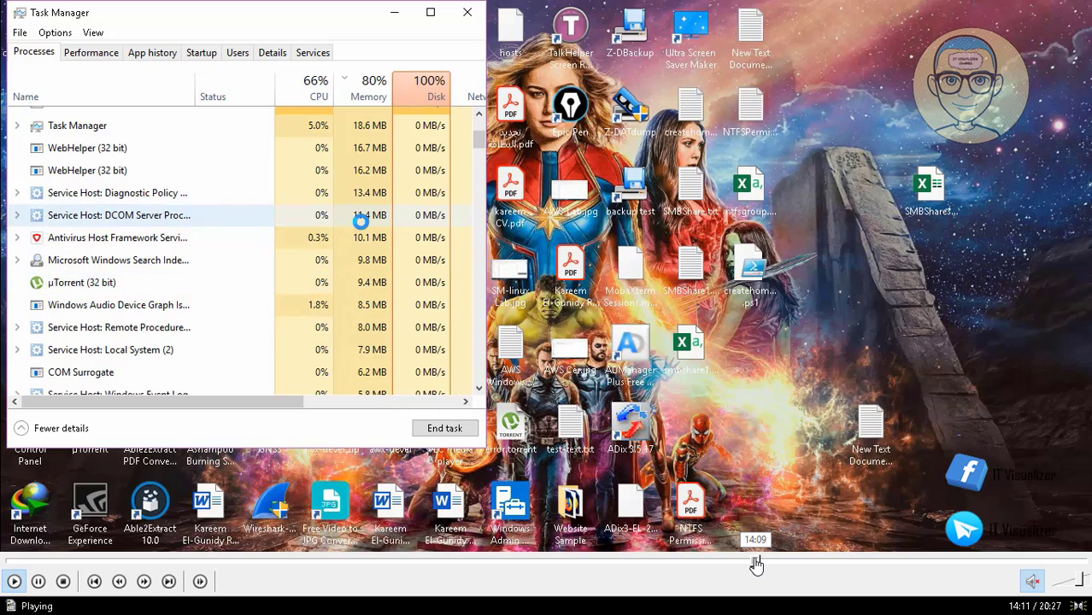
pyautogui.click(761, 564)
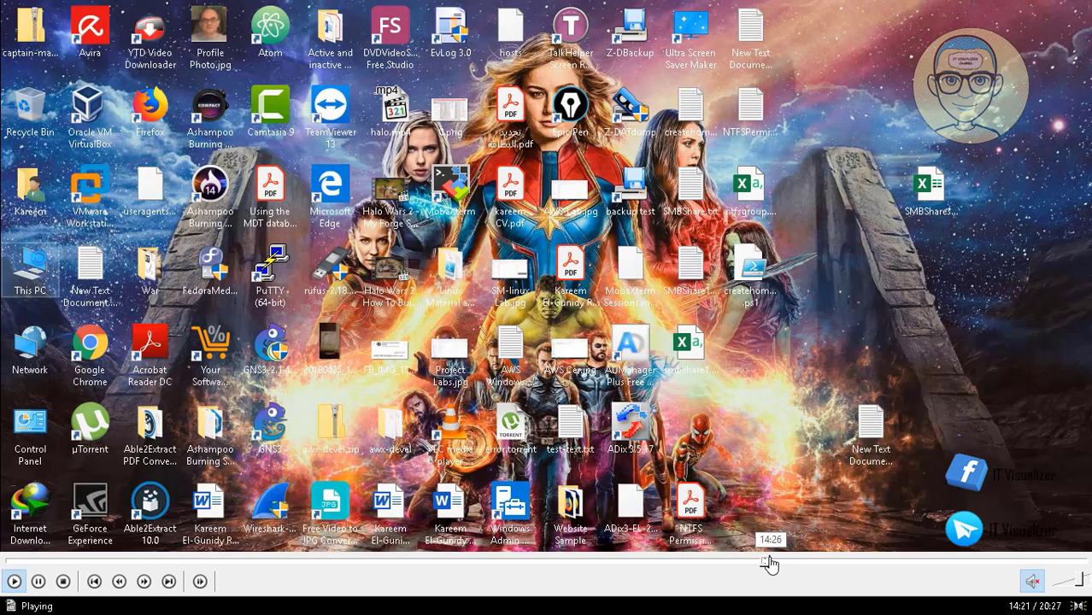
pyautogui.click(769, 564)
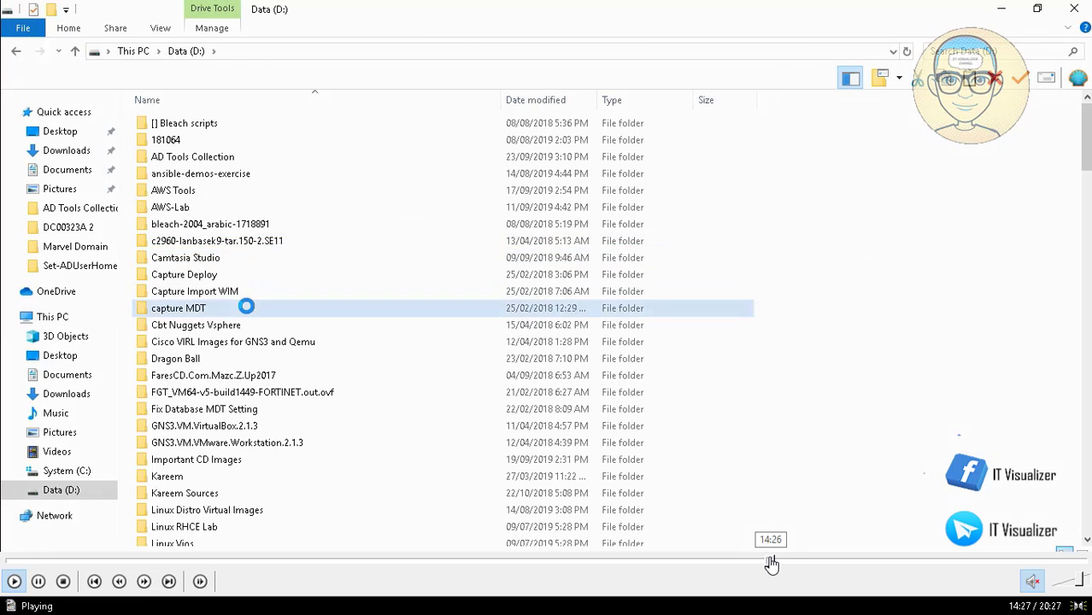
pyautogui.click(782, 564)
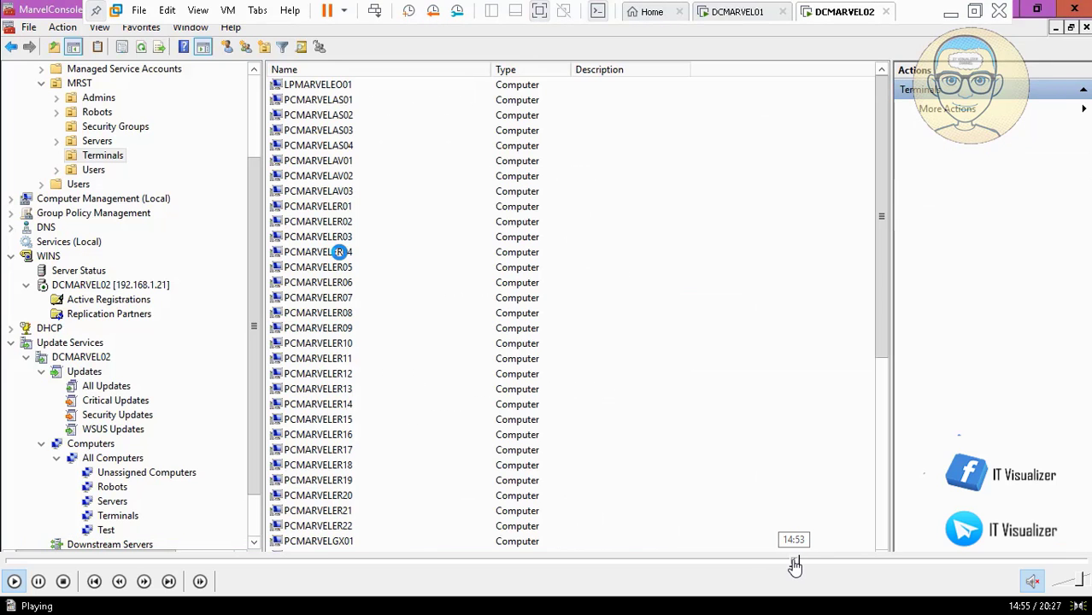
pyautogui.click(790, 565)
pyautogui.click(793, 564)
pyautogui.click(791, 564)
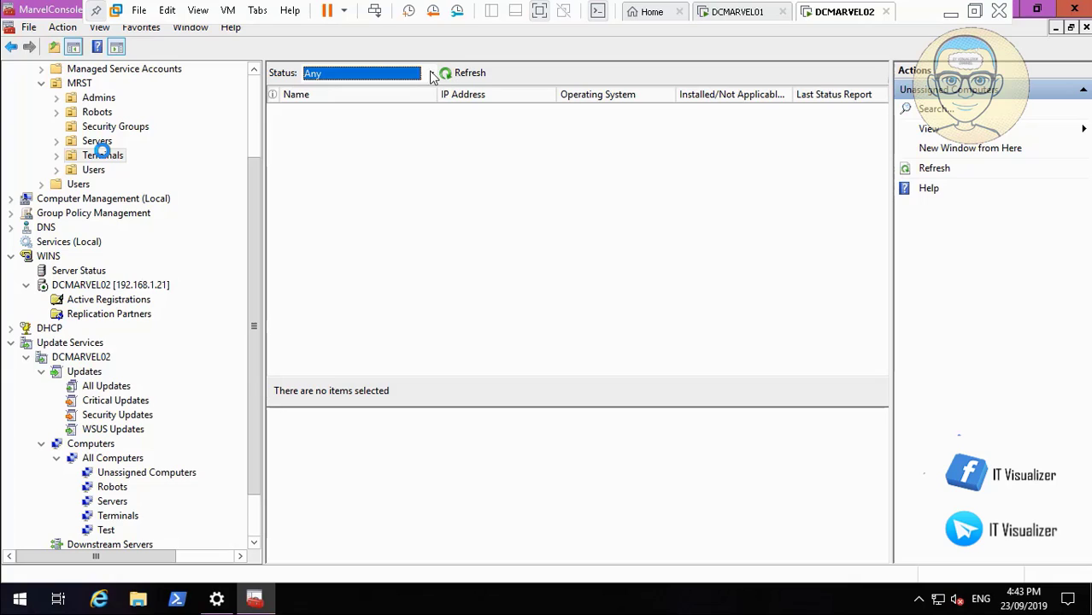
# Pause the clip at 14:47 and select the PCMARVELER01 computer account in the console.
pyautogui.click(338, 330)
pyautogui.click(15, 582)
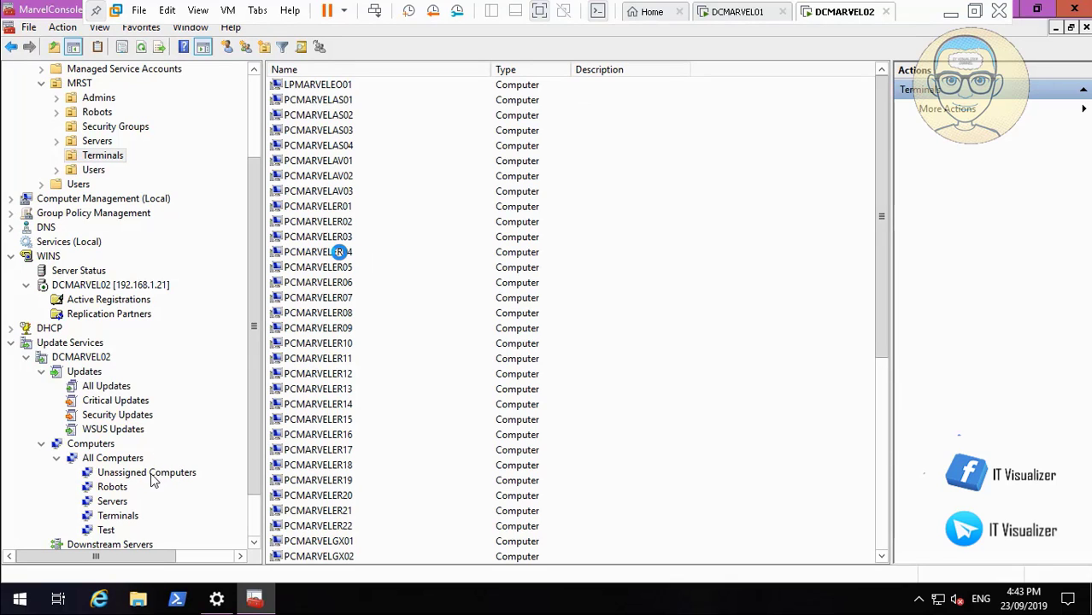
pyautogui.click(335, 206)
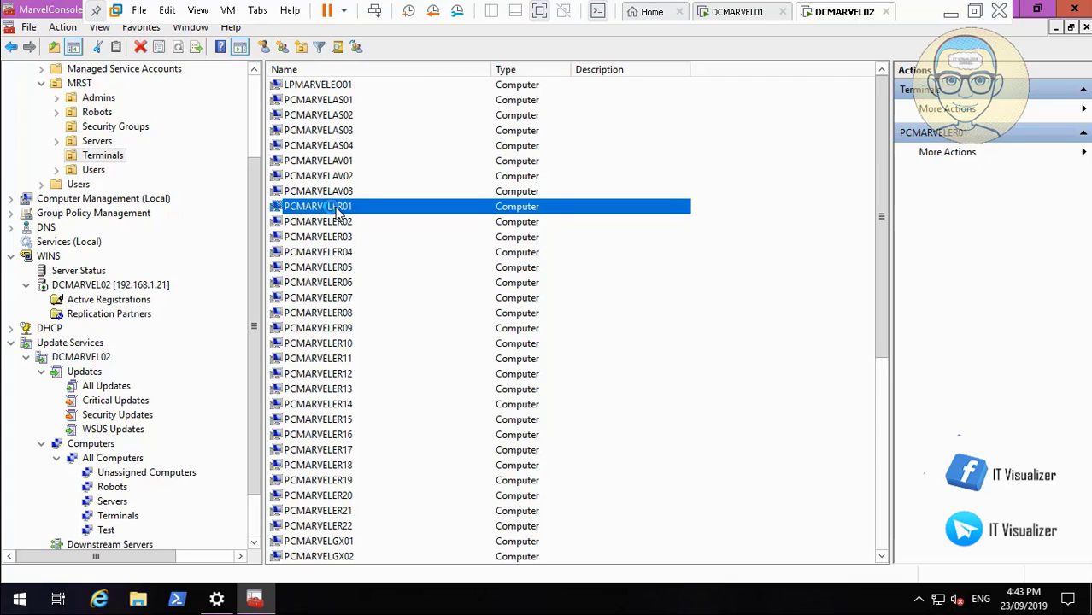
# Open PCMARVELER01's Properties and copy its computer name.
pyautogui.rightClick(329, 211)
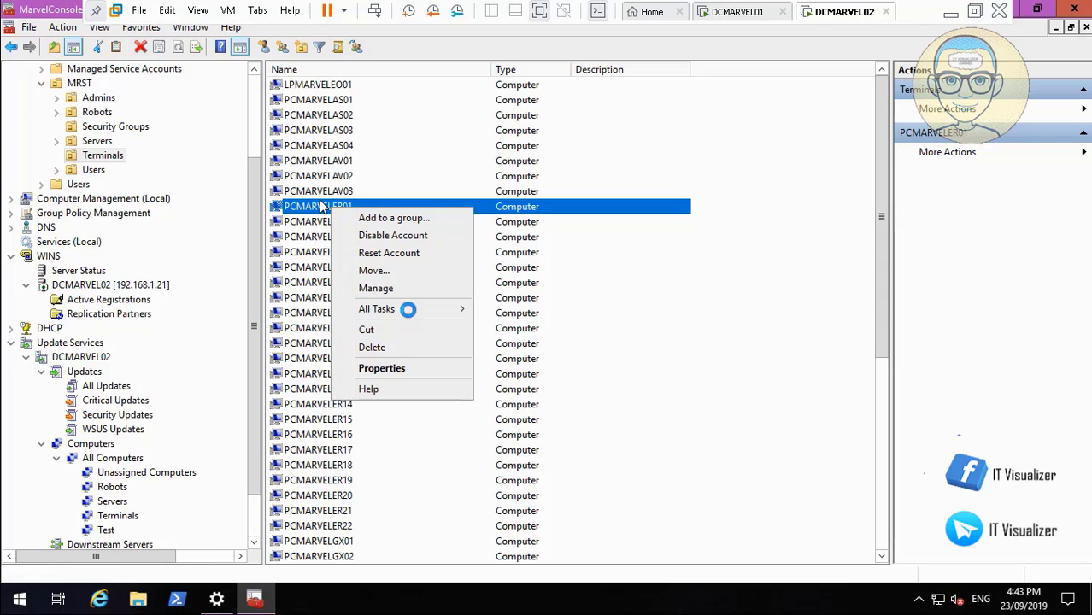
pyautogui.moveTo(408, 309)
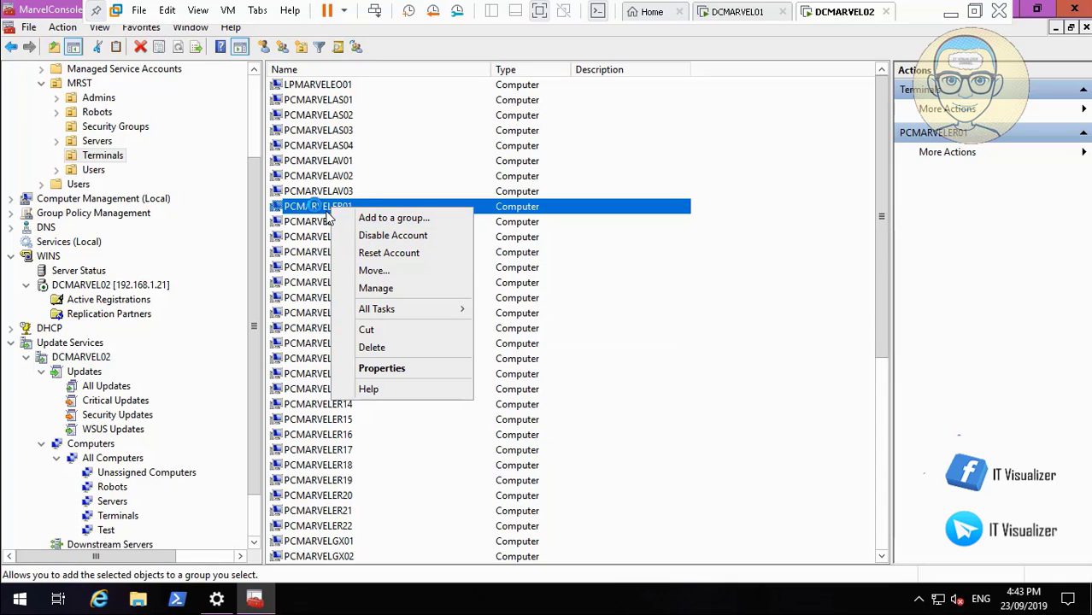
pyautogui.press('Escape')
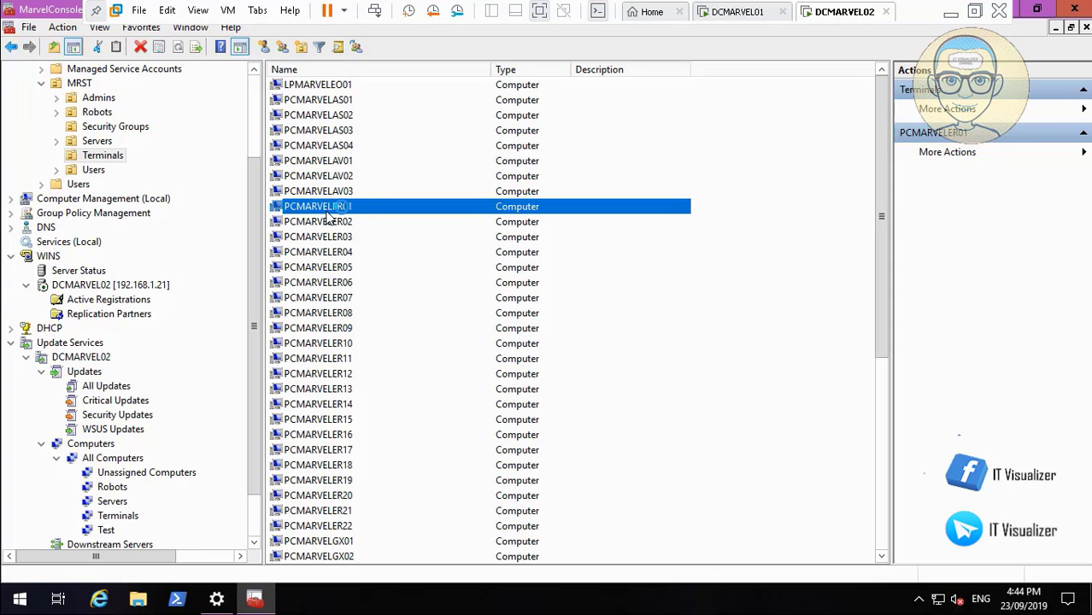
pyautogui.rightClick(332, 218)
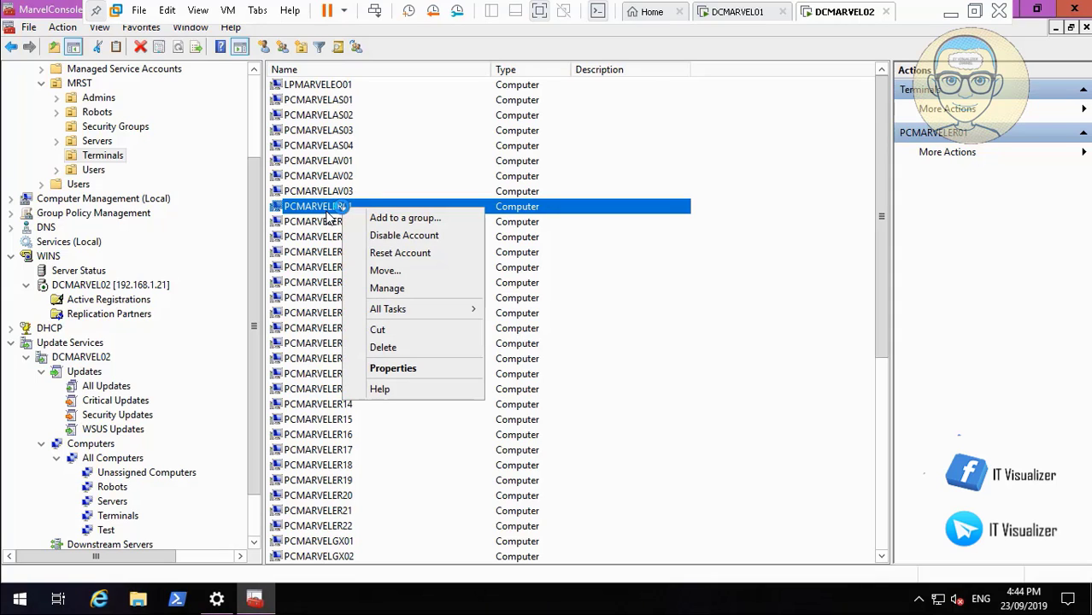
pyautogui.click(429, 368)
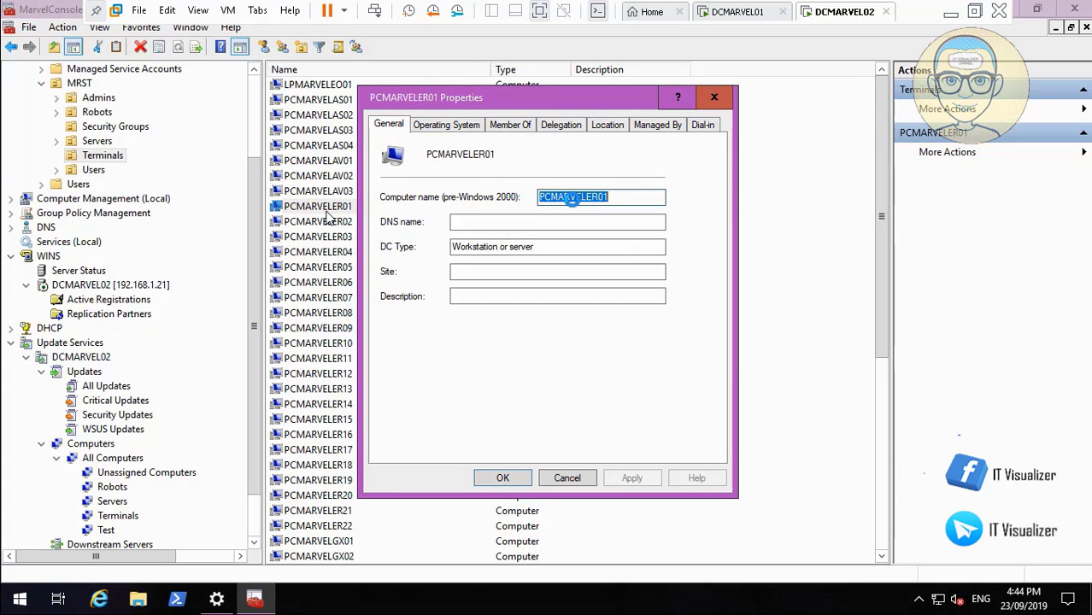
pyautogui.rightClick(572, 199)
pyautogui.click(620, 249)
pyautogui.hotkey('alt', 'Tab')
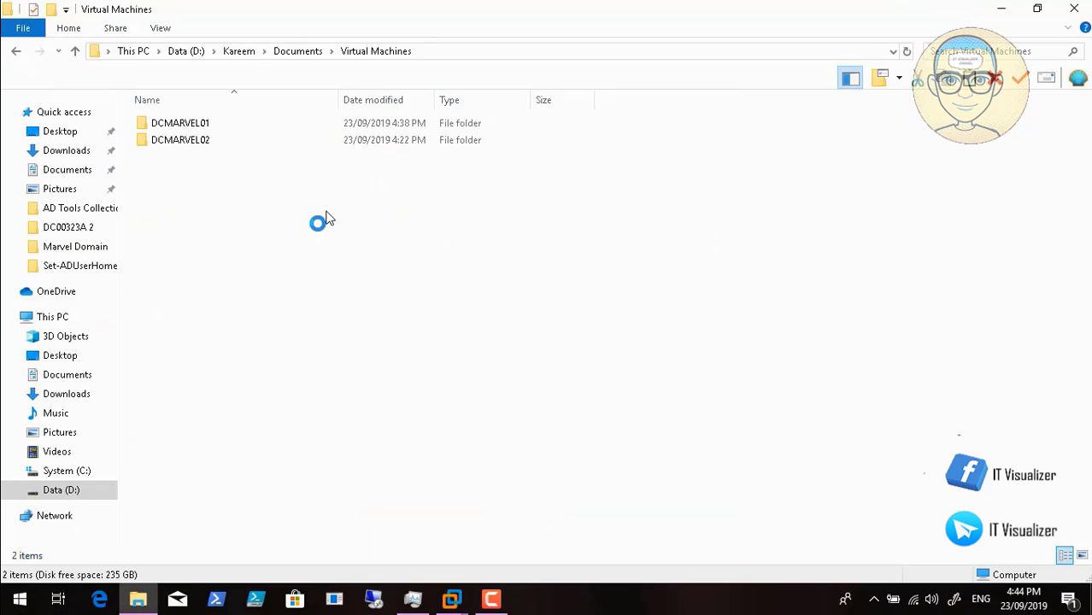
# Create a new folder named PCMARVELER01 inside the Virtual Machines folder.
pyautogui.rightClick(318, 222)
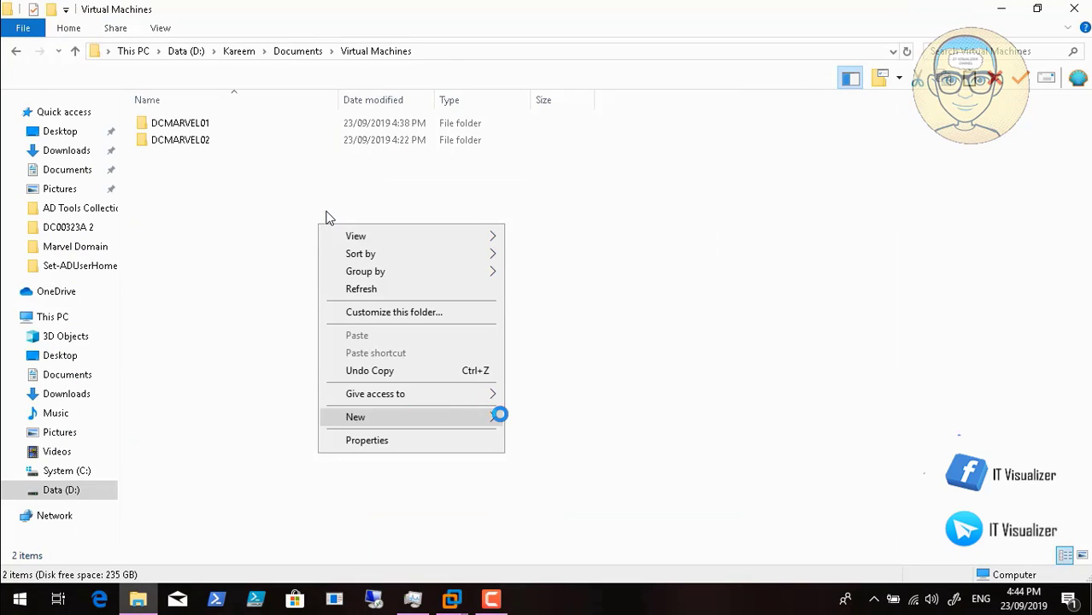
pyautogui.moveTo(487, 416)
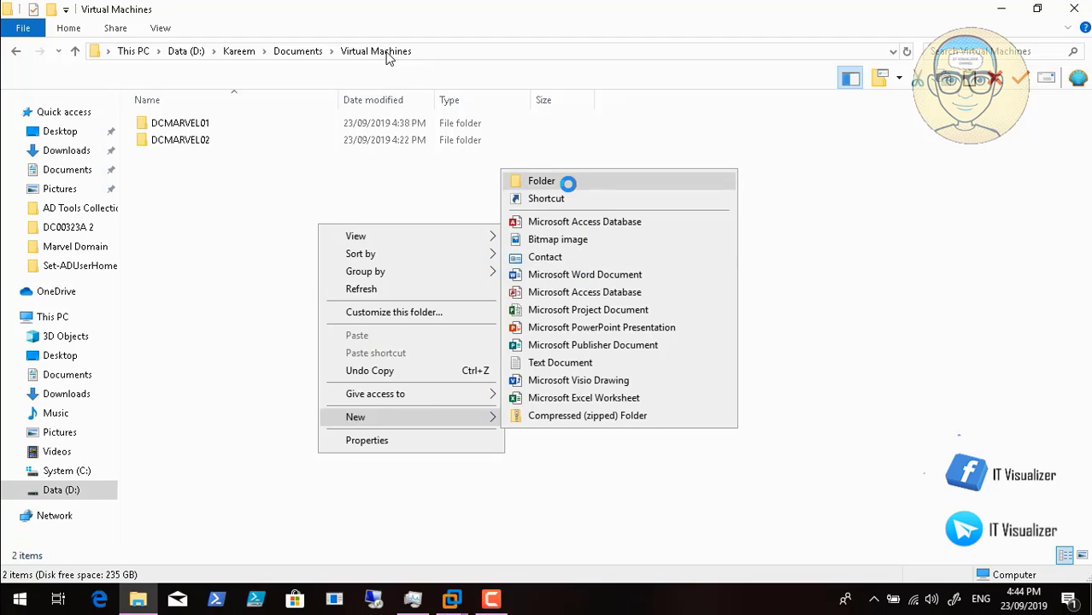
pyautogui.click(568, 183)
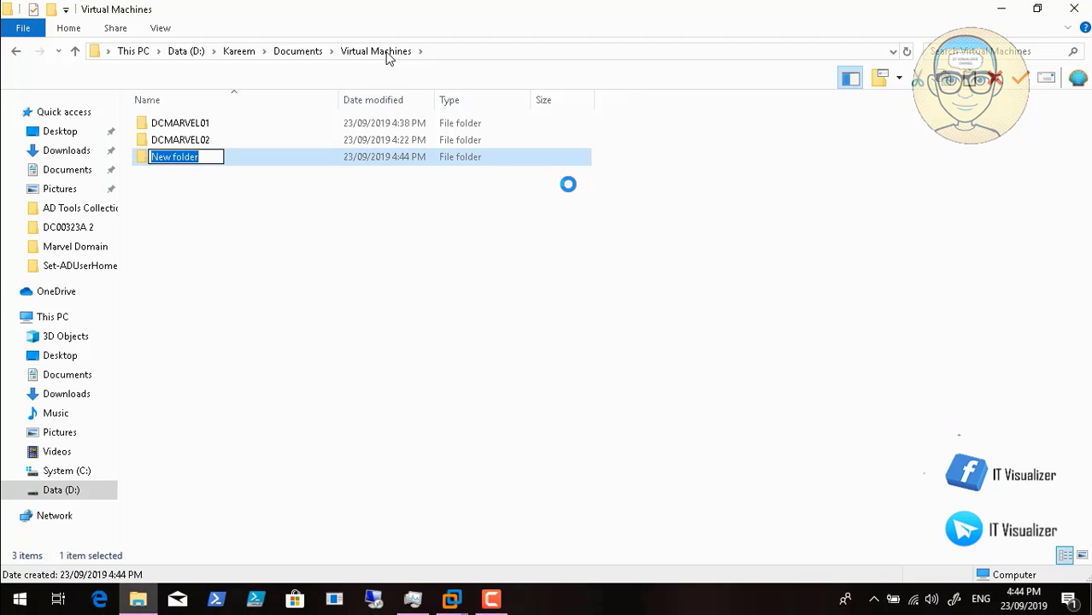
pyautogui.press('BackSpace')
pyautogui.write('PCMARVELER01')
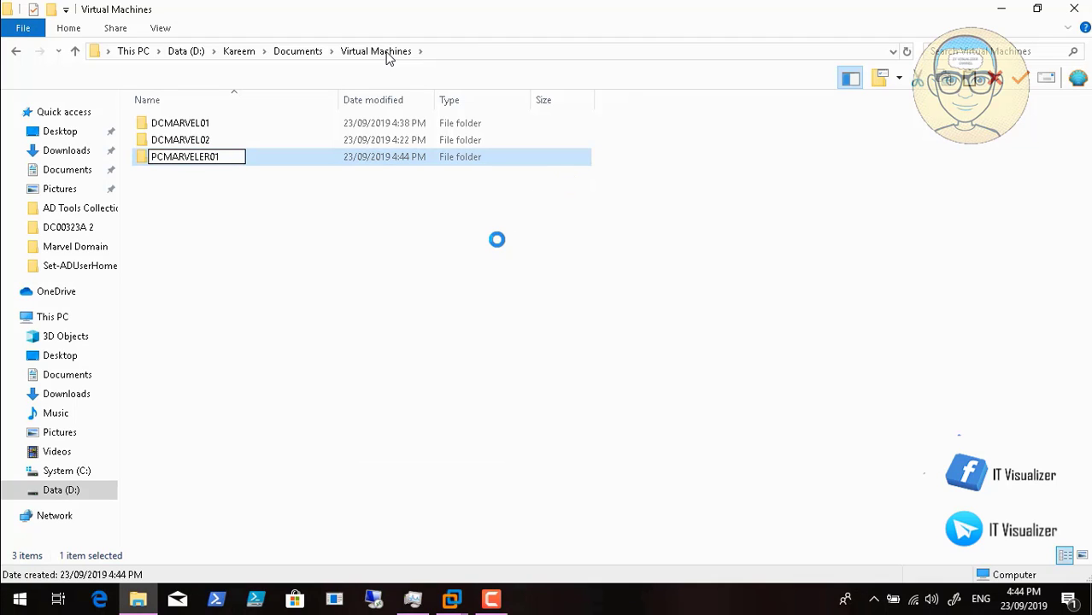
pyautogui.click(295, 172)
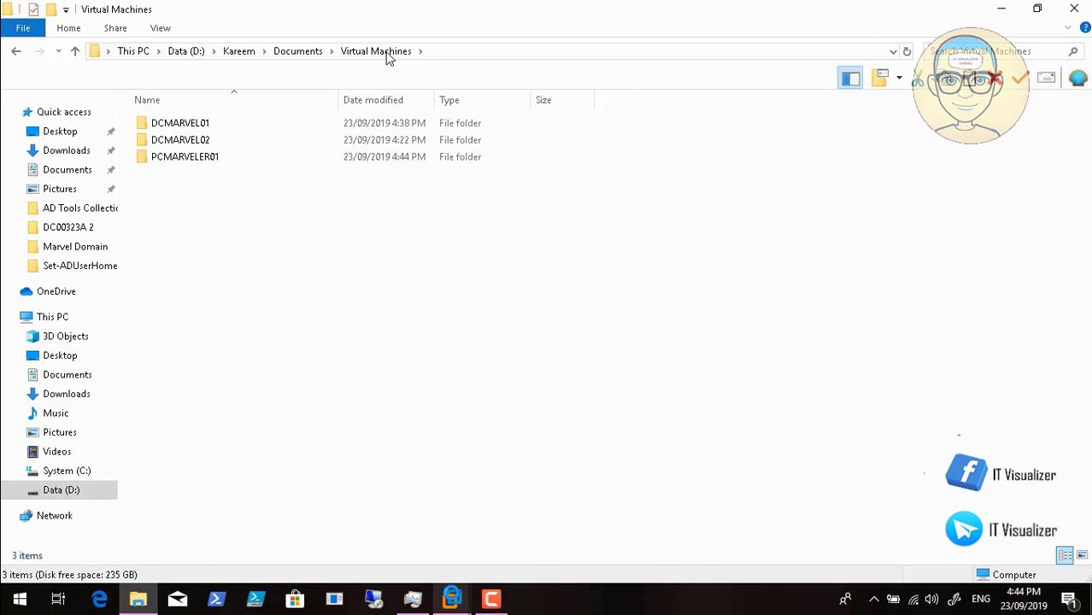
# Close the computer properties, show Unassigned Computers in WSUS, and bring up VMware Workstation.
pyautogui.moveTo(452, 599)
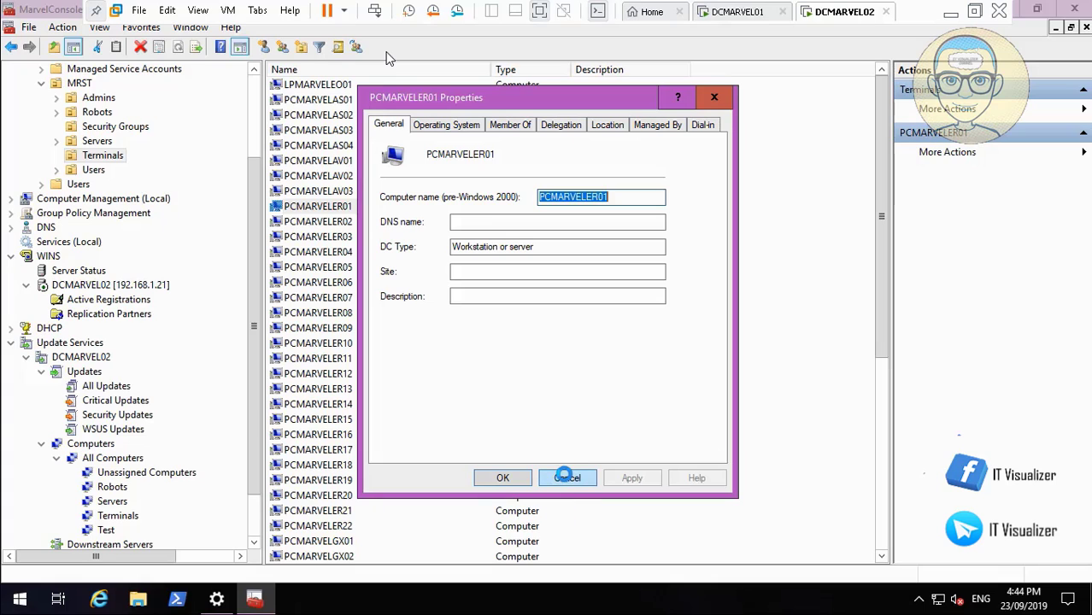
pyautogui.click(566, 478)
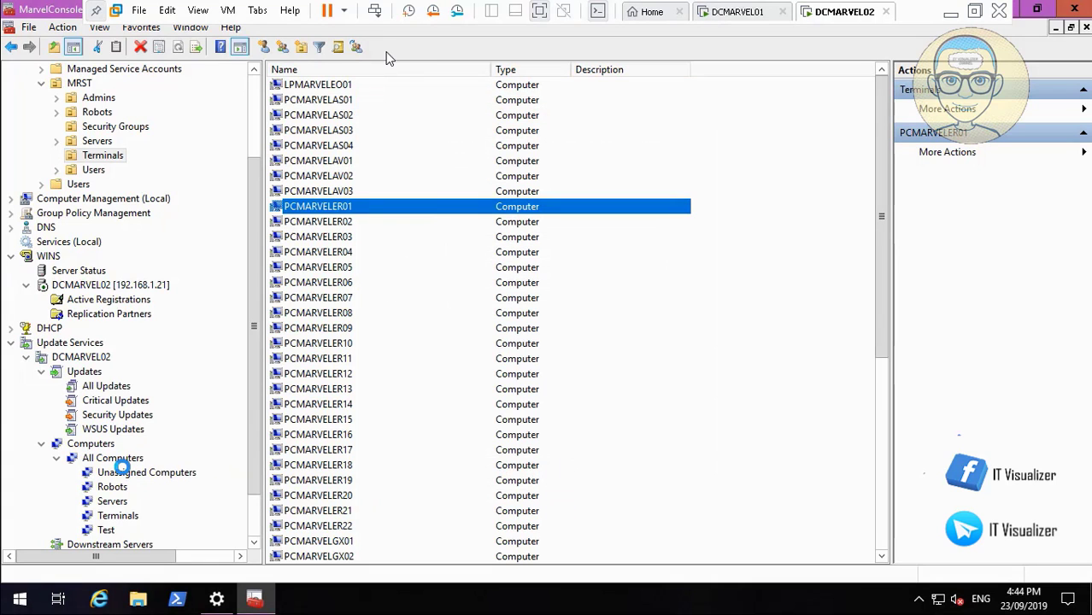
pyautogui.click(122, 470)
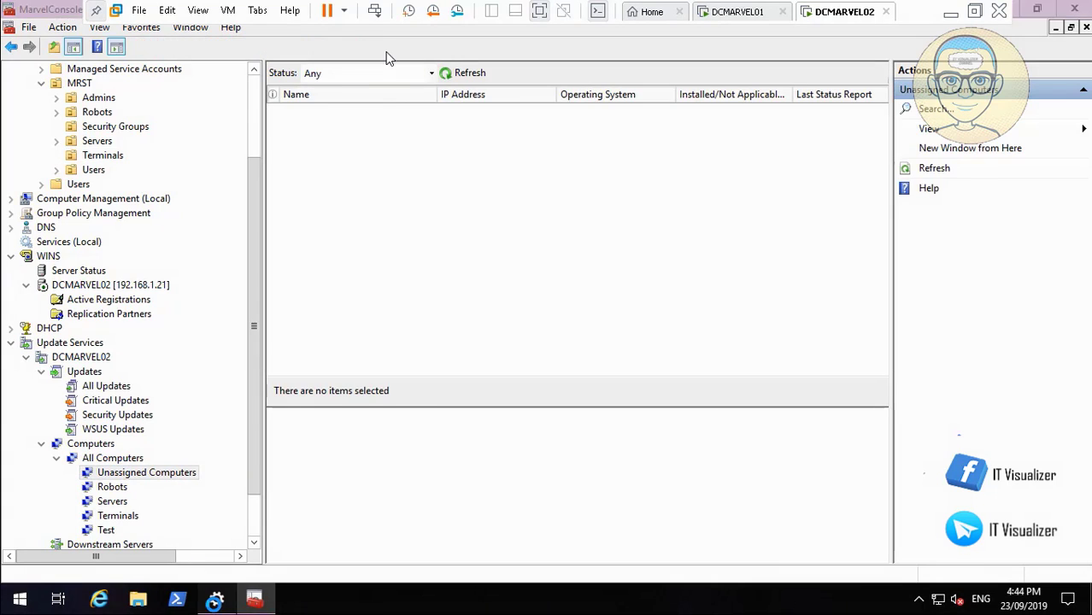
pyautogui.hotkey('alt', 'Tab')
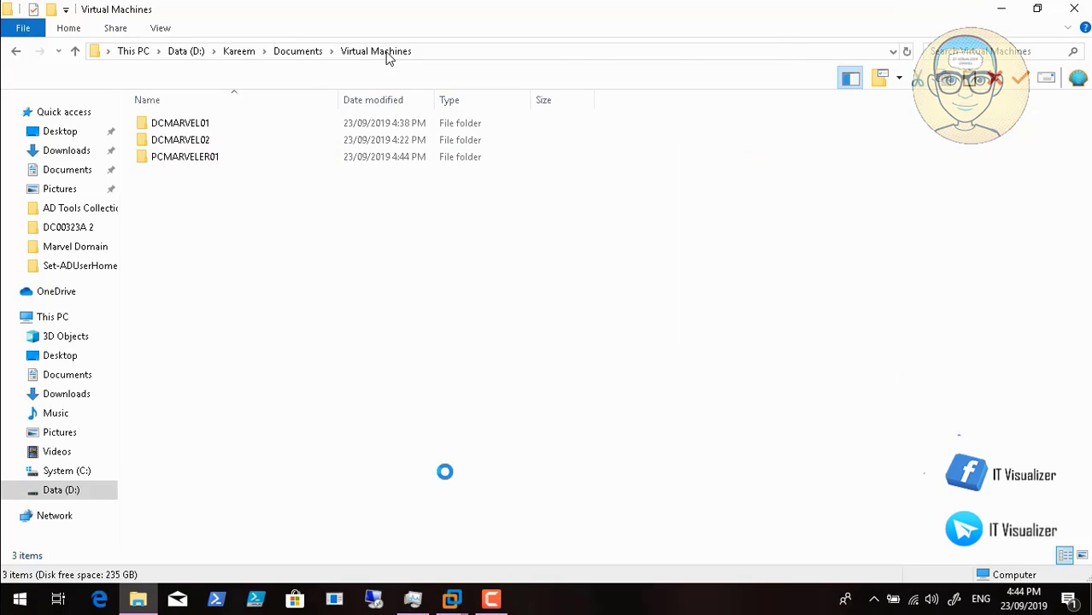
pyautogui.click(451, 599)
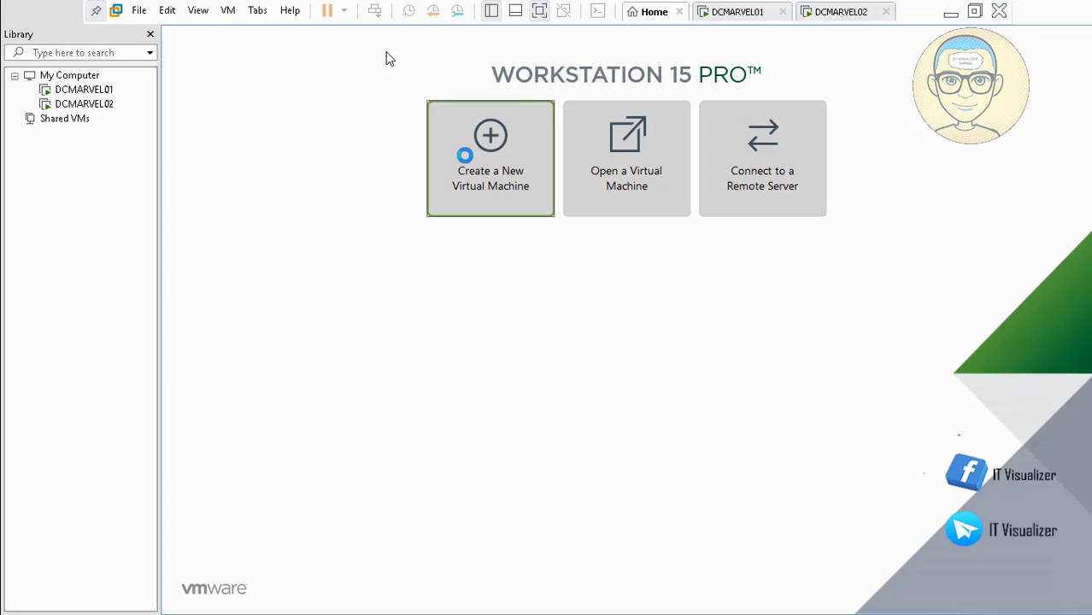
# Start a Typical new VM, installing the OS later, as Windows 10 x64 named PCMARVELER01.
pyautogui.click(464, 155)
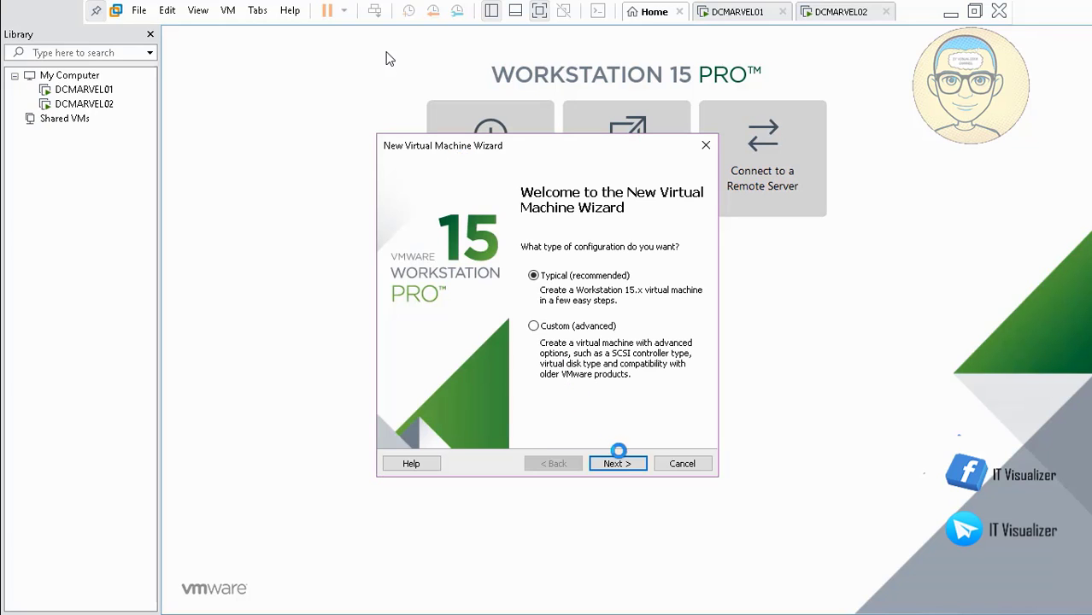
pyautogui.click(619, 462)
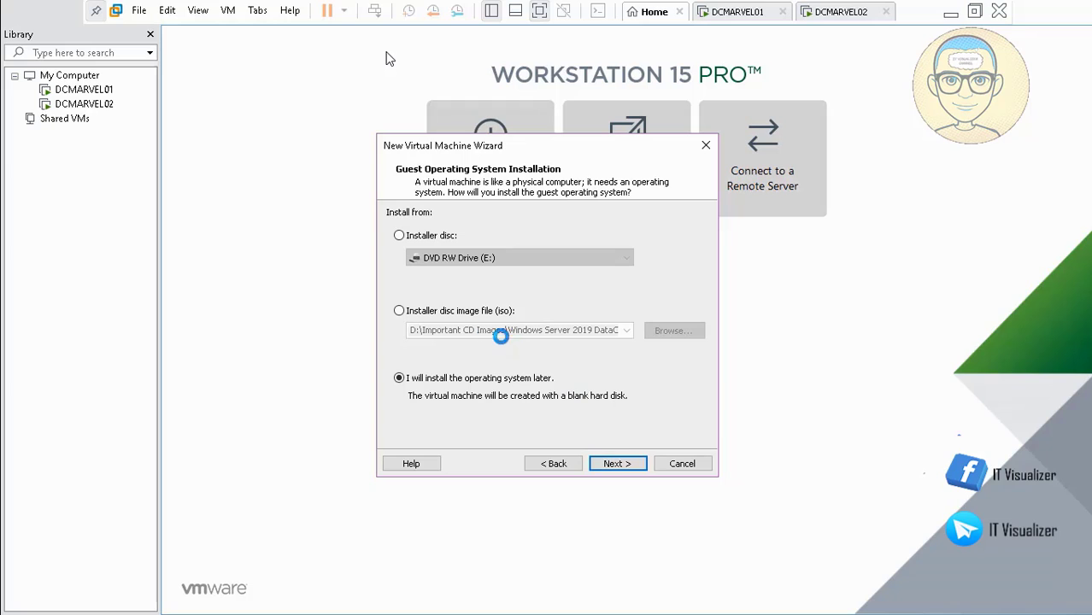
pyautogui.click(612, 463)
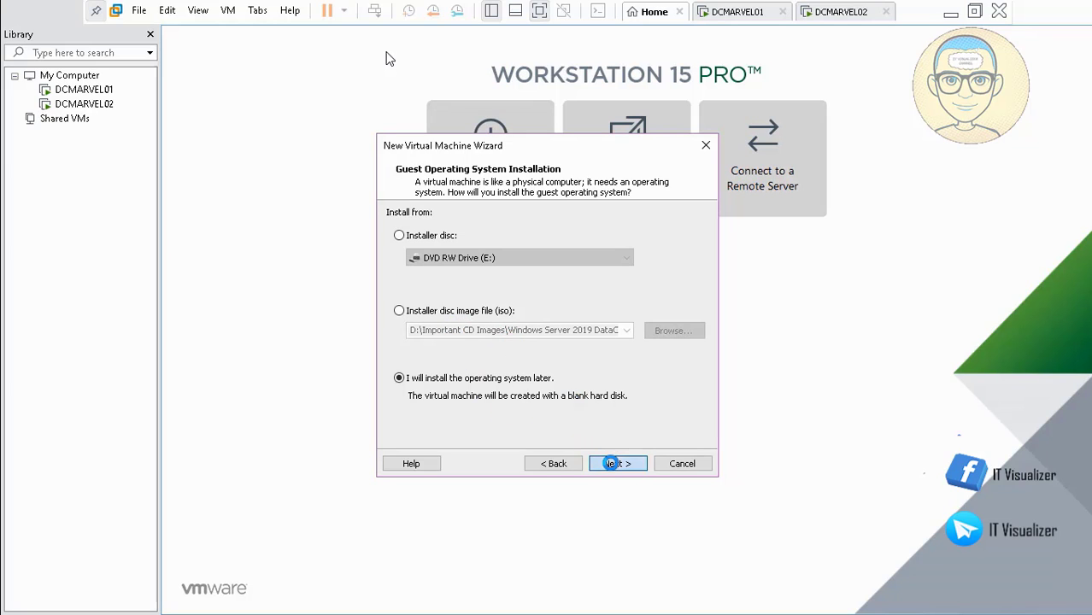
pyautogui.click(494, 317)
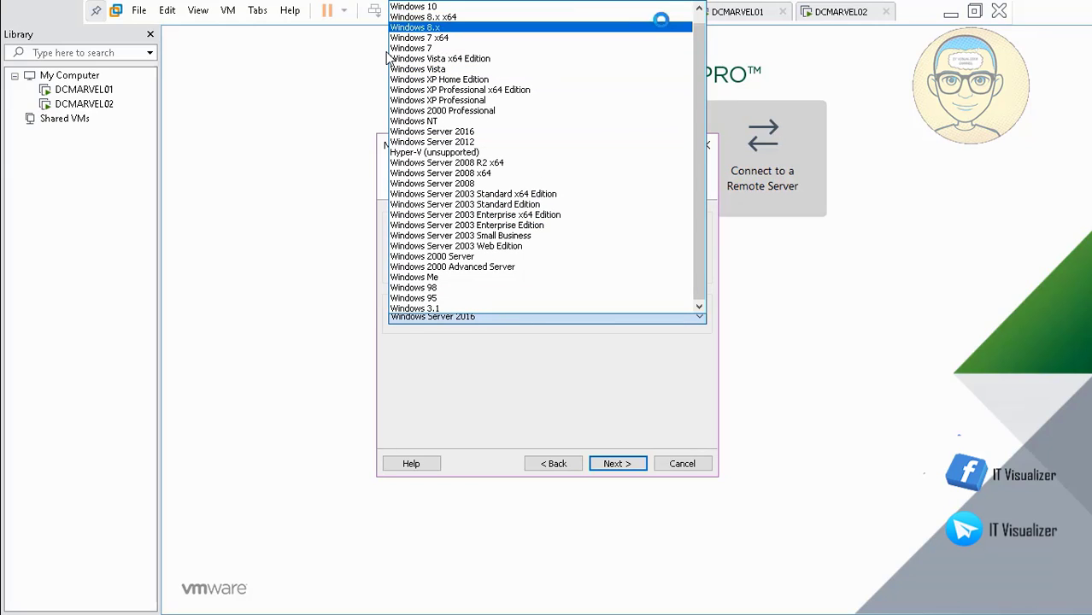
pyautogui.press('Up')
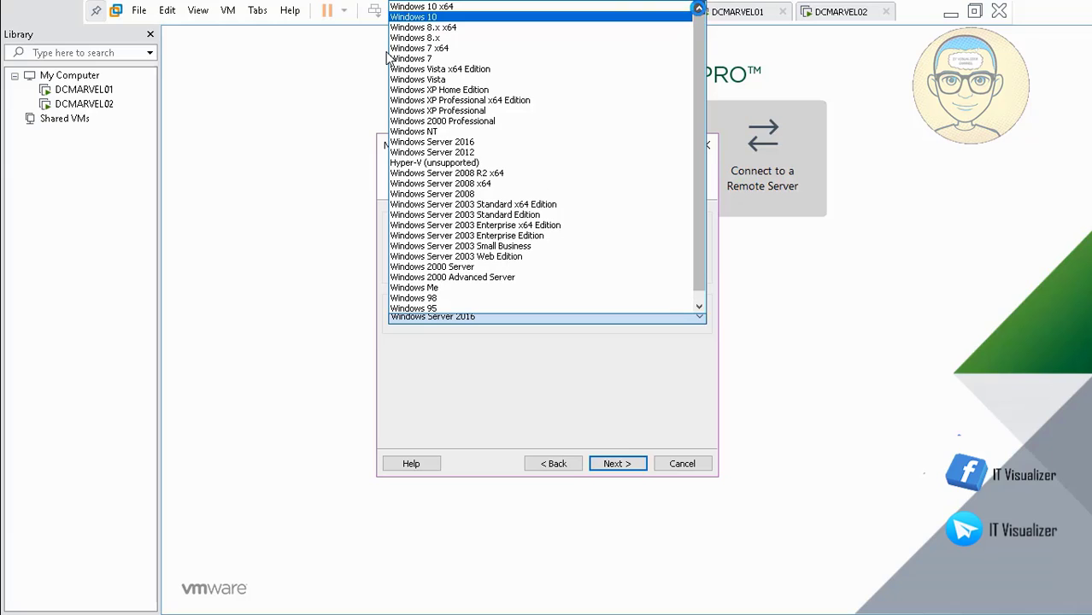
pyautogui.press('Return')
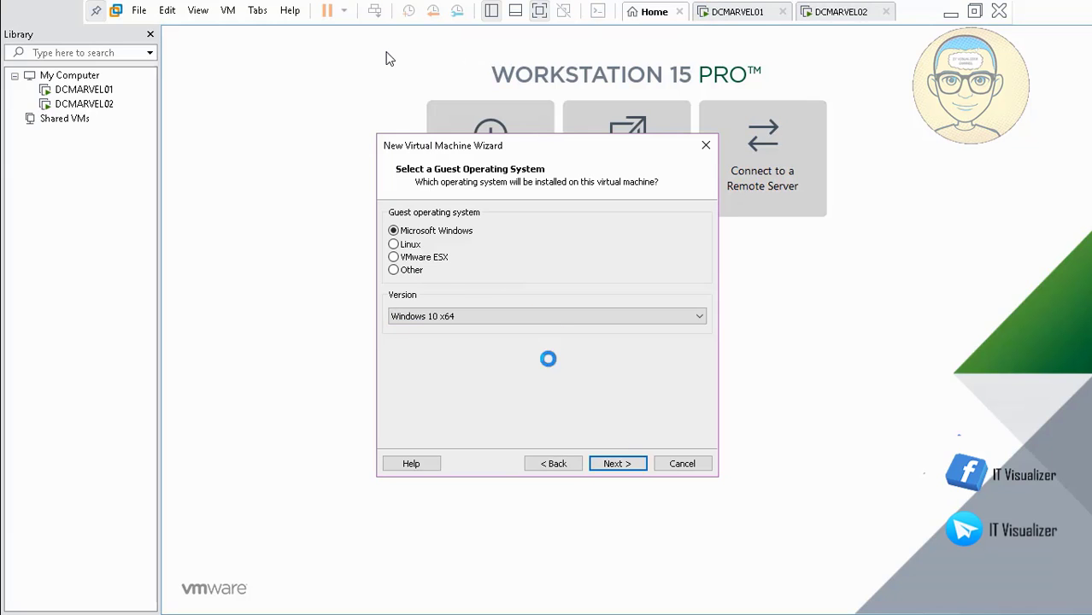
pyautogui.click(629, 464)
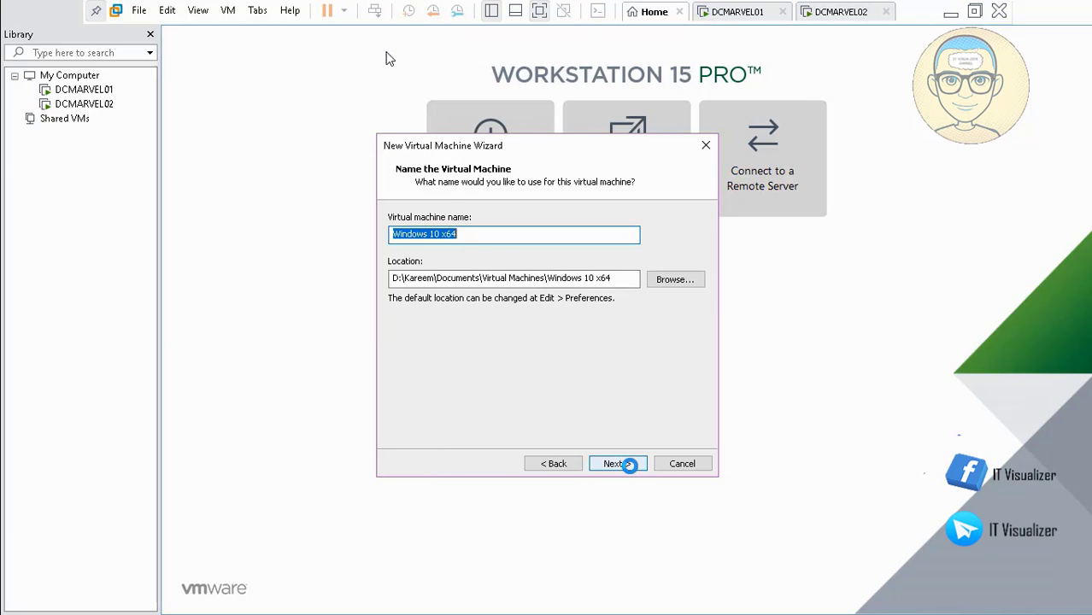
pyautogui.press('BackSpace')
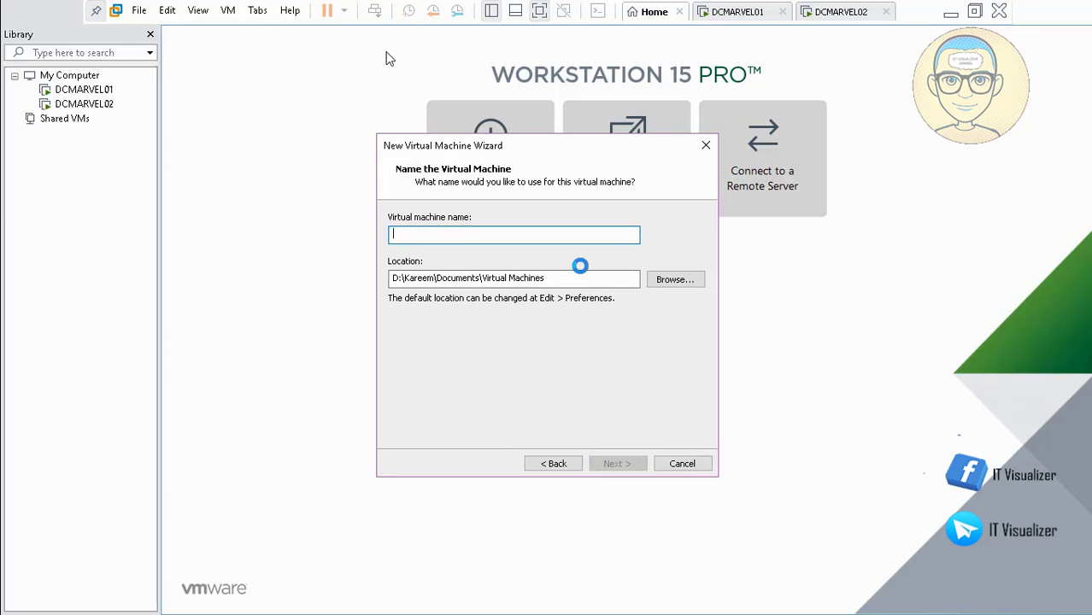
pyautogui.write('PCMARVELER01')
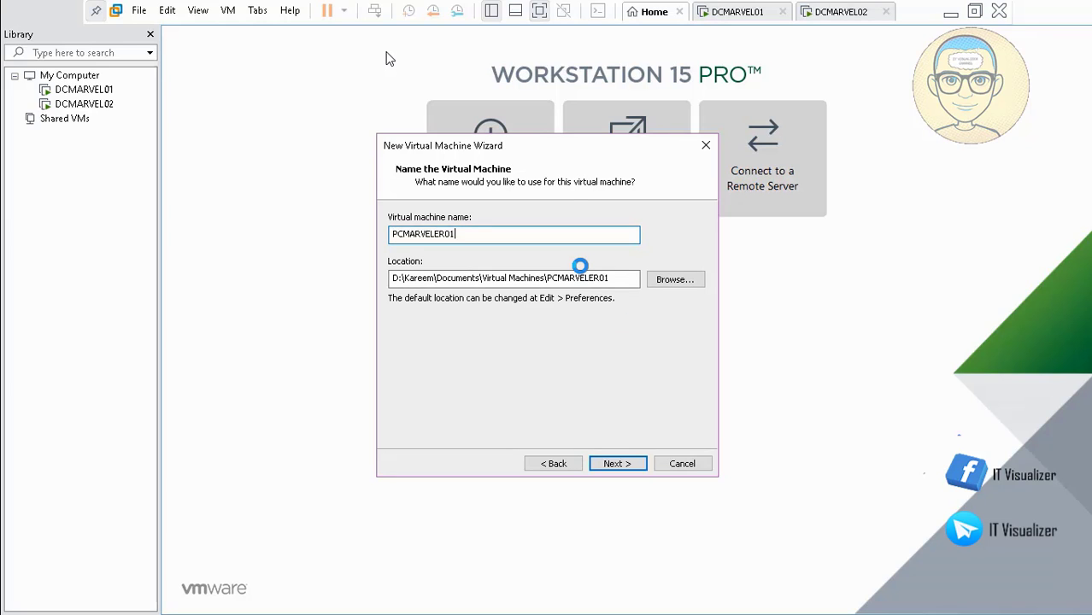
# Store the machine in the PCMARVELER01 folder and set a 70 GB maximum disk size.
pyautogui.click(691, 281)
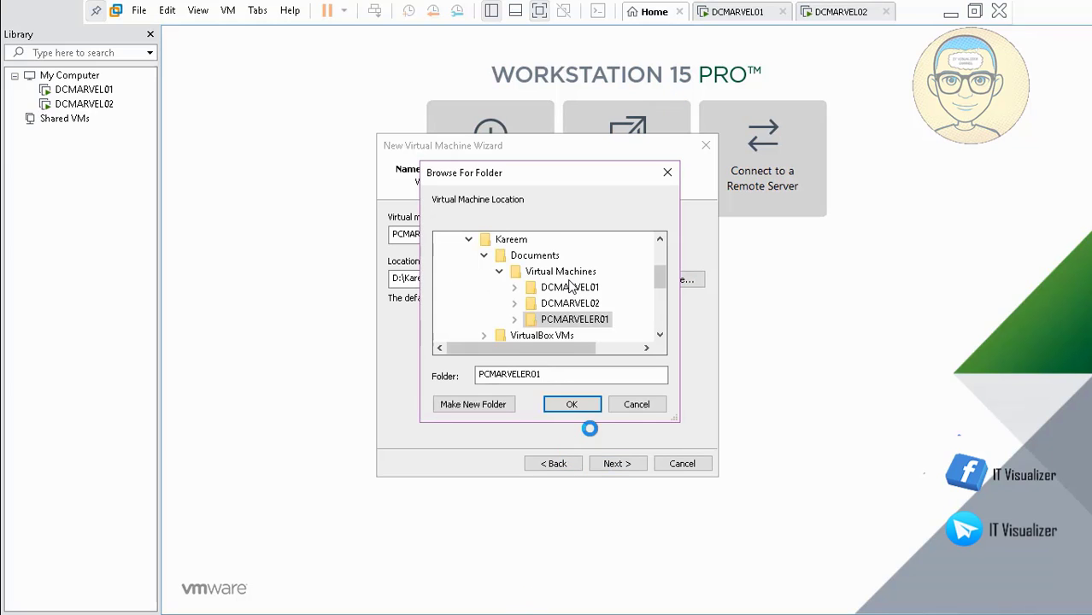
pyautogui.click(590, 405)
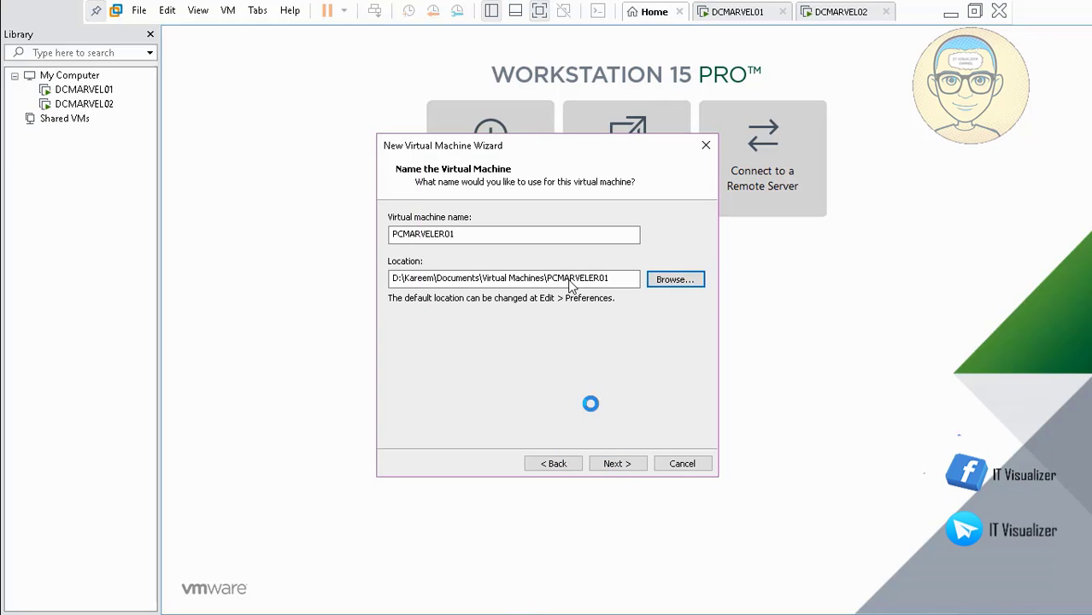
pyautogui.click(622, 464)
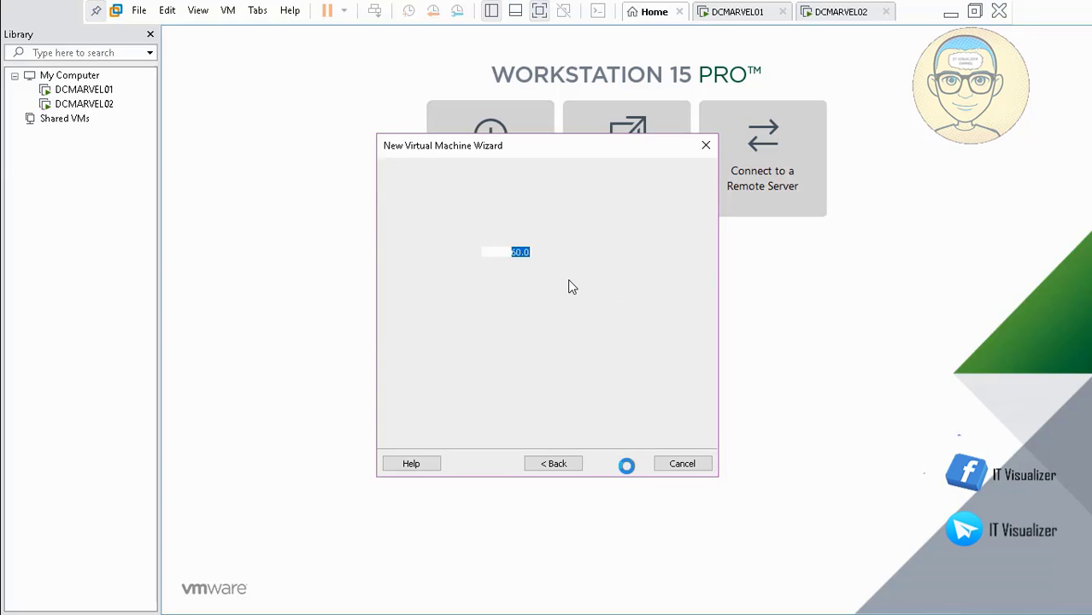
pyautogui.click(512, 253)
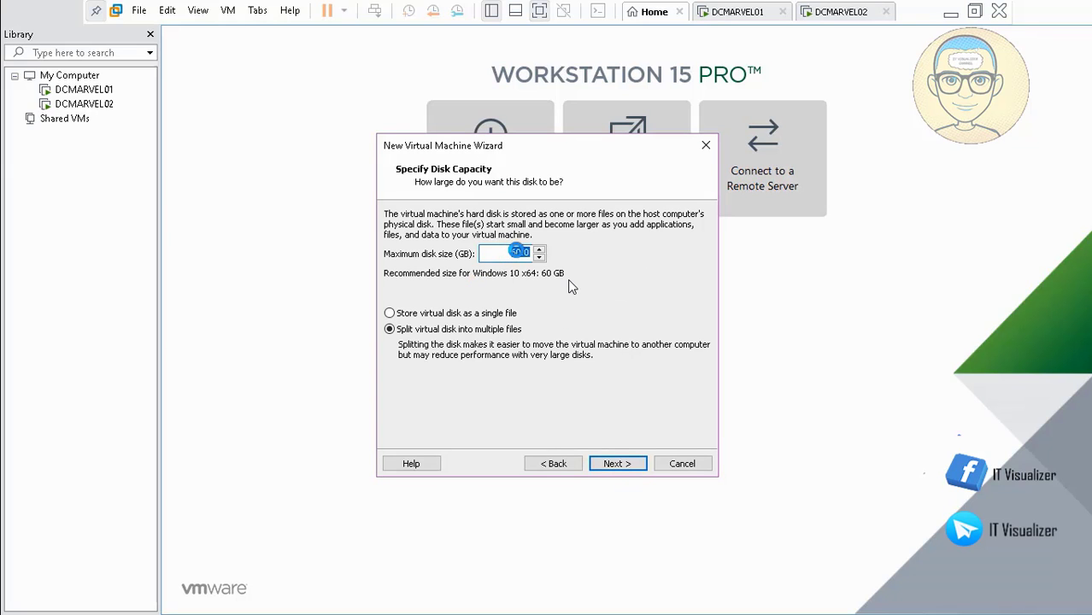
pyautogui.press('BackSpace')
pyautogui.click(617, 461)
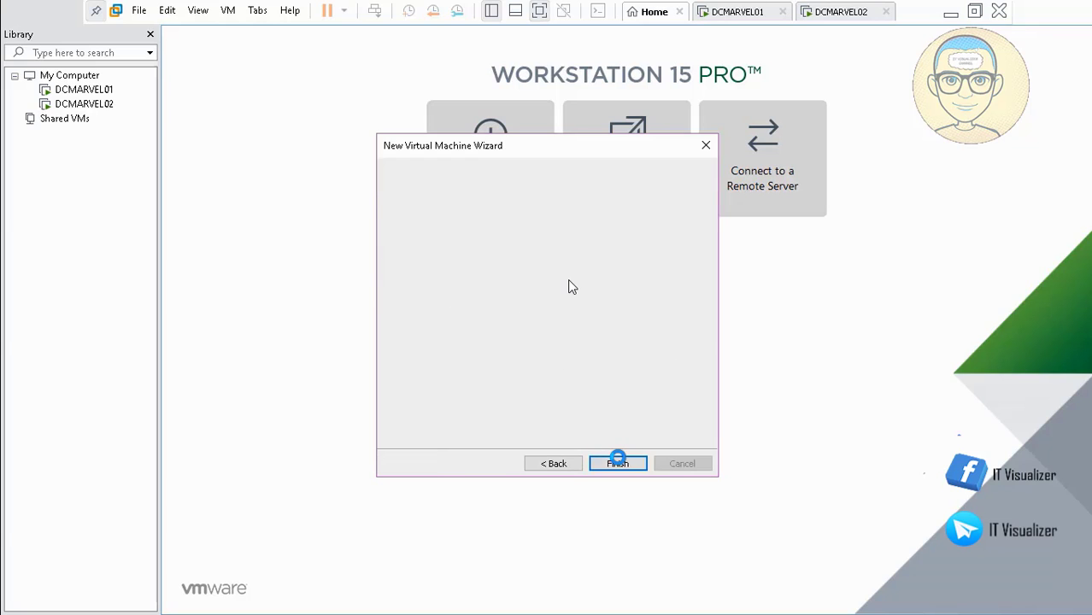
# Customize hardware: 1048 MB memory, one core per processor, network adapter on VMnet8 (NAT).
pyautogui.click(472, 373)
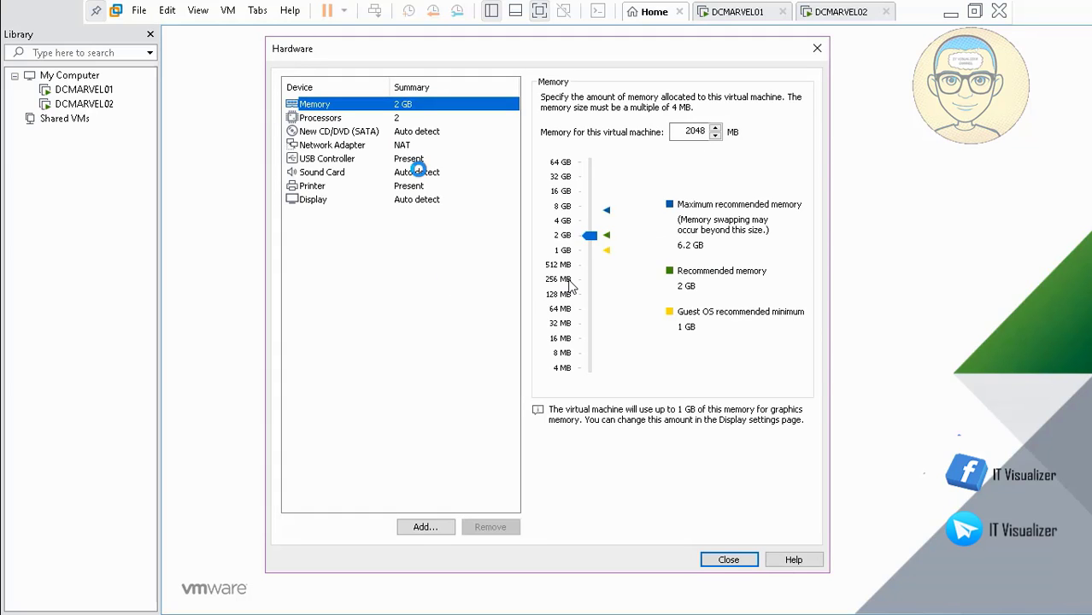
pyautogui.click(689, 131)
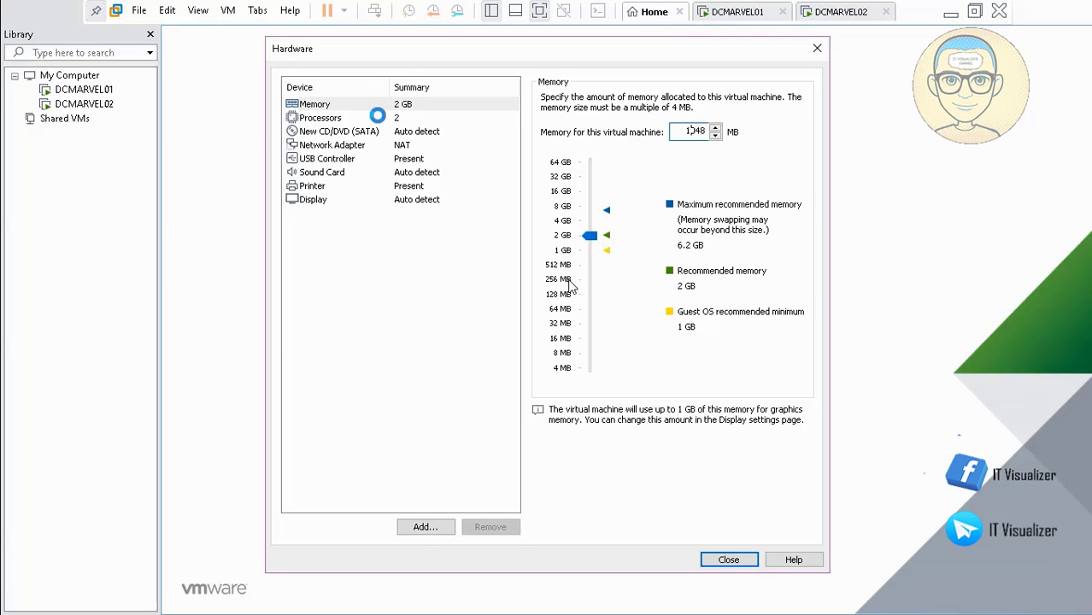
pyautogui.click(377, 117)
pyautogui.click(701, 119)
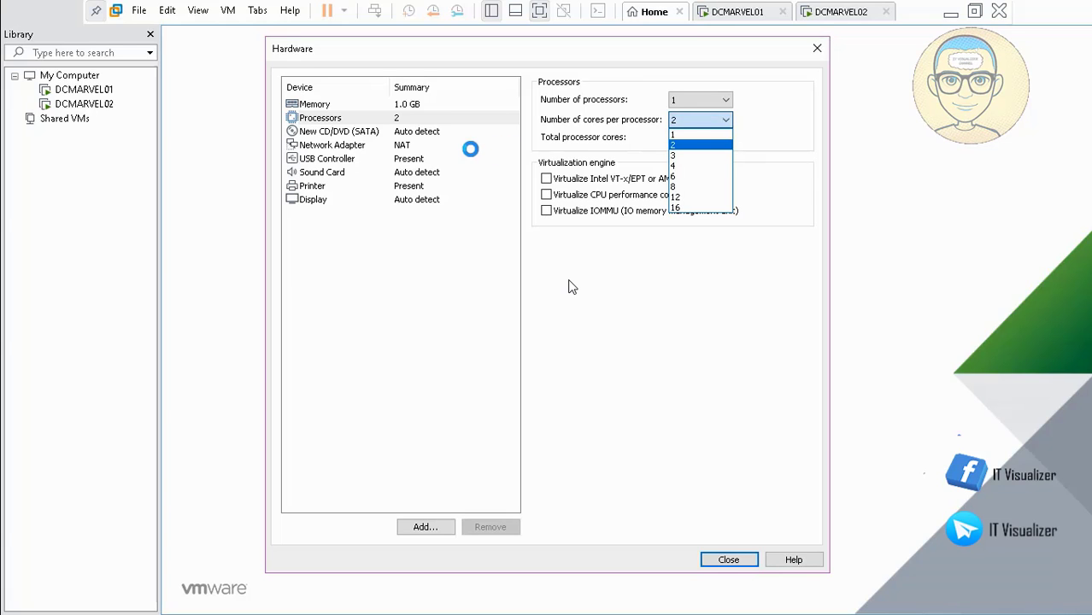
pyautogui.click(714, 137)
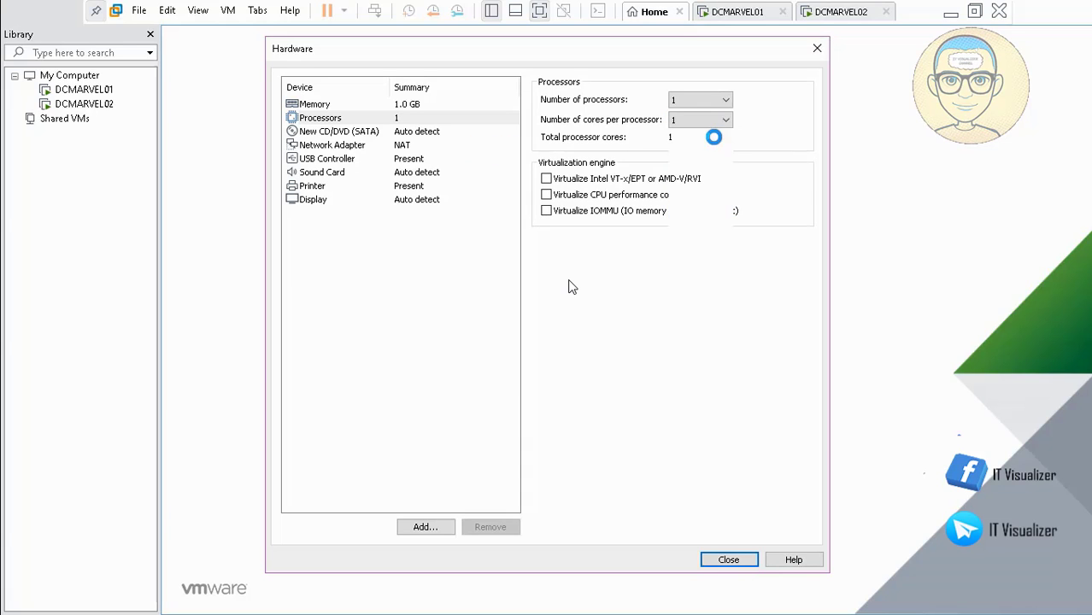
pyautogui.click(407, 144)
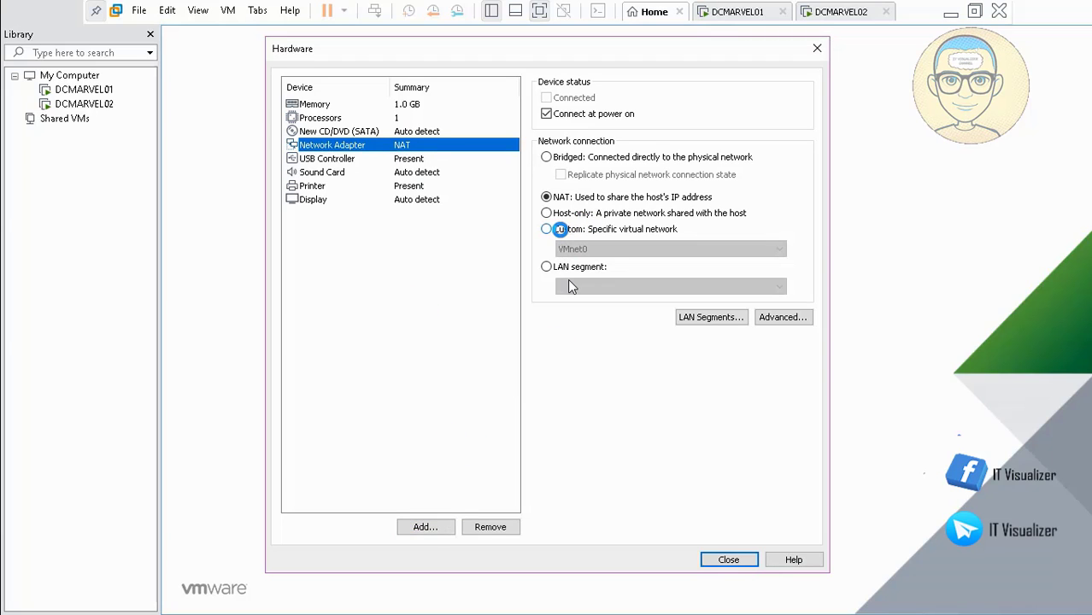
pyautogui.click(548, 229)
pyautogui.click(606, 250)
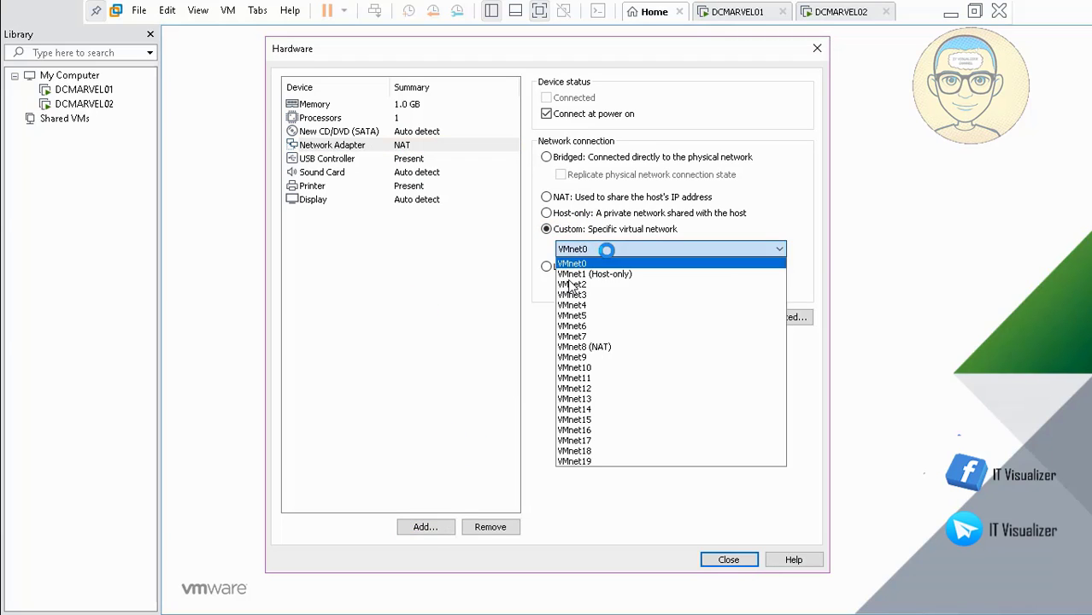
pyautogui.click(623, 345)
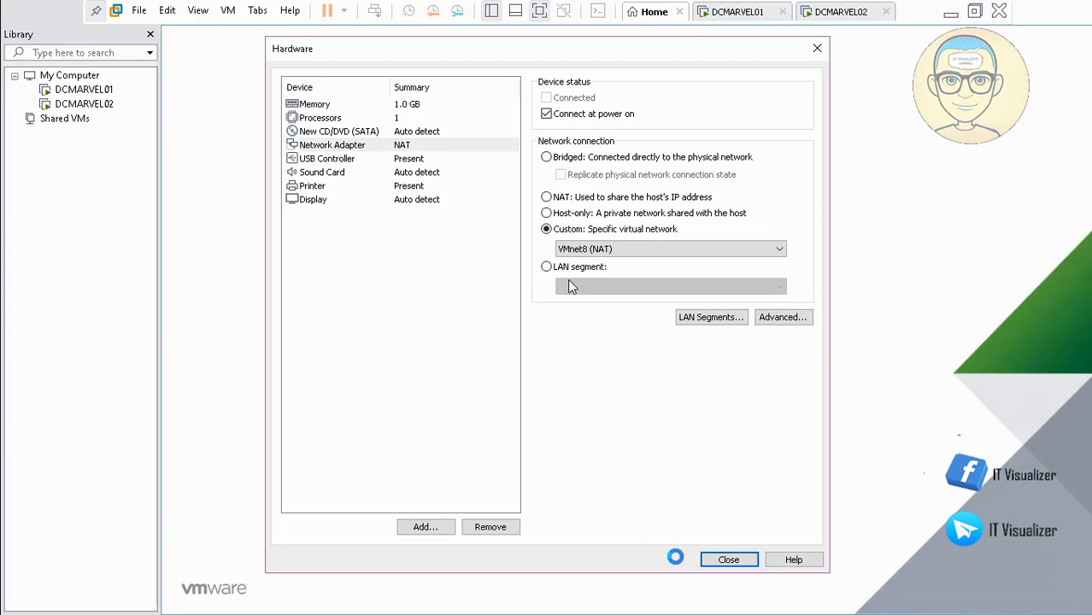
pyautogui.click(729, 560)
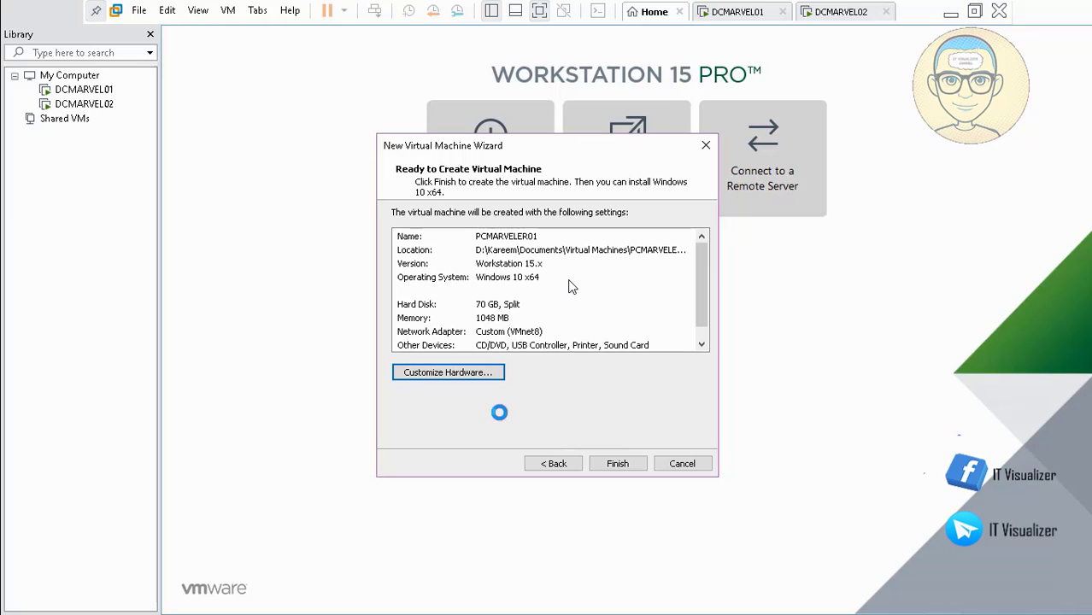
# Create the PCMARVELER01 machine and set its CD/DVD drive to use an ISO image file.
pyautogui.click(623, 461)
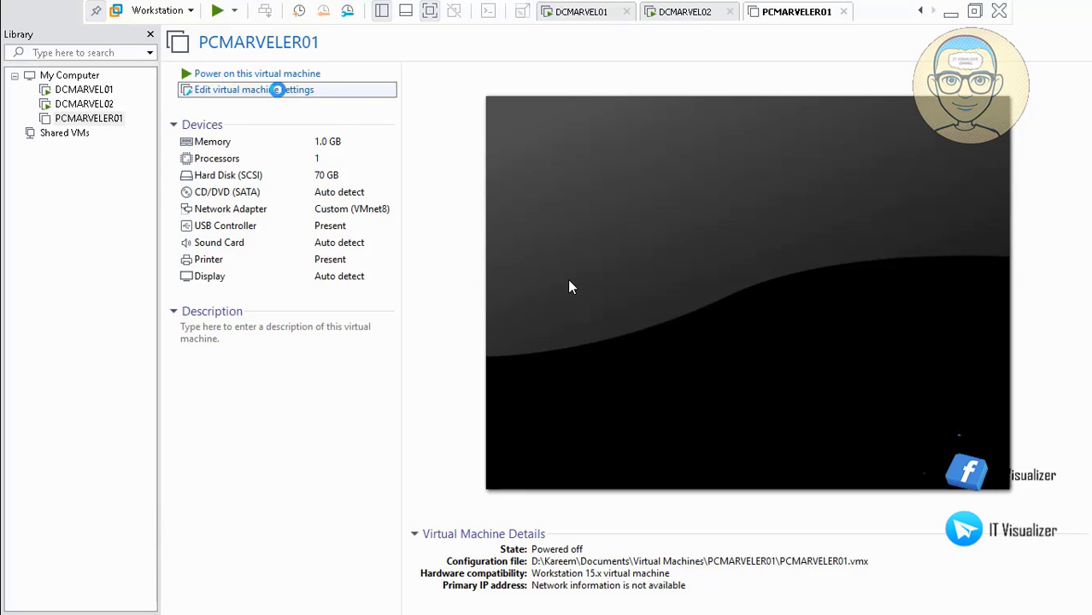
pyautogui.click(276, 89)
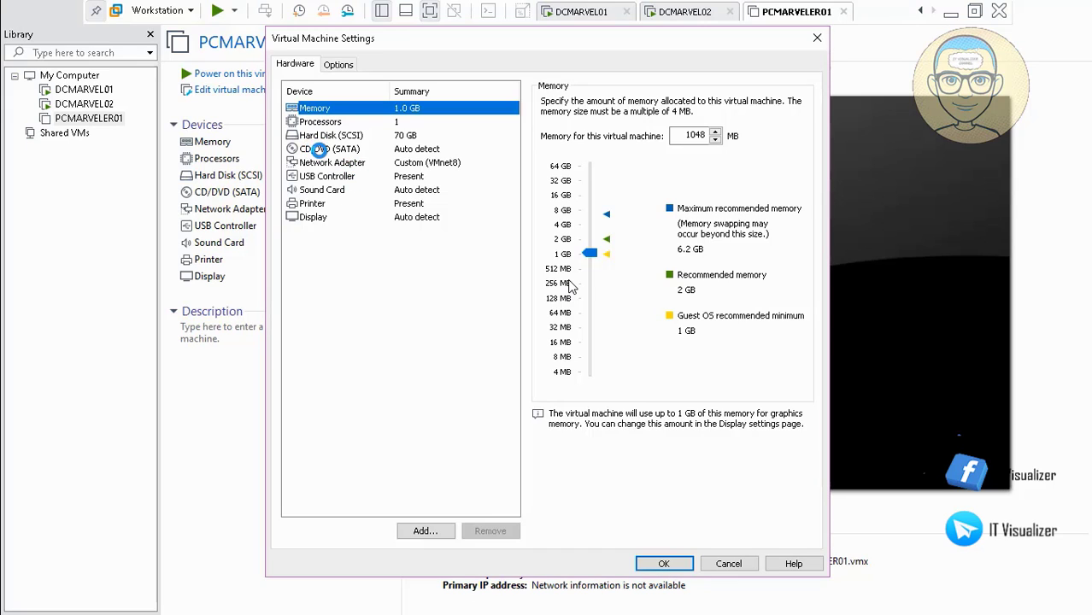
pyautogui.click(319, 150)
pyautogui.click(546, 198)
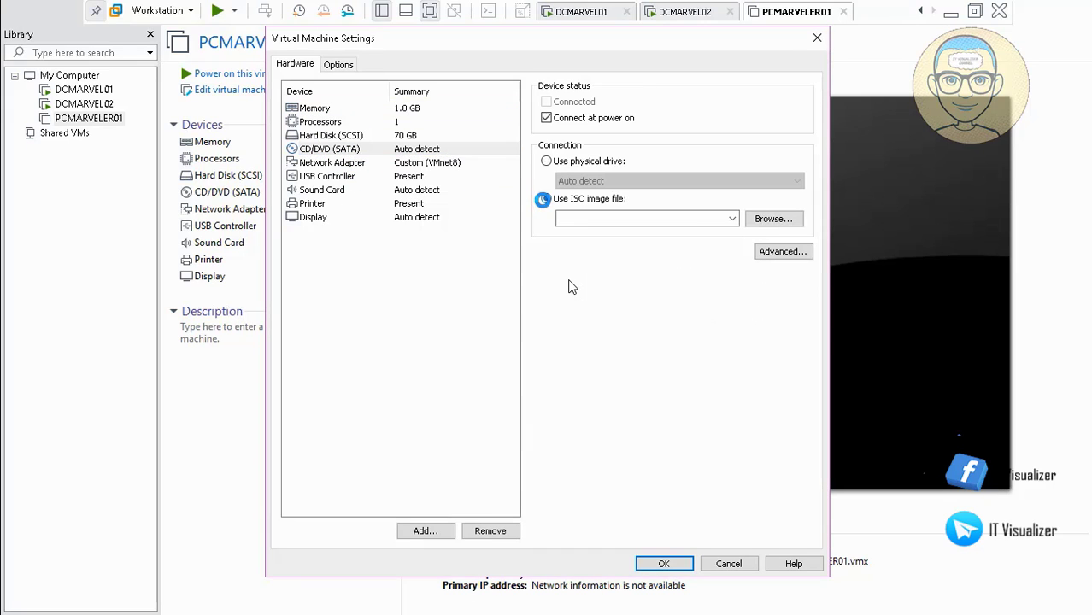
pyautogui.click(772, 219)
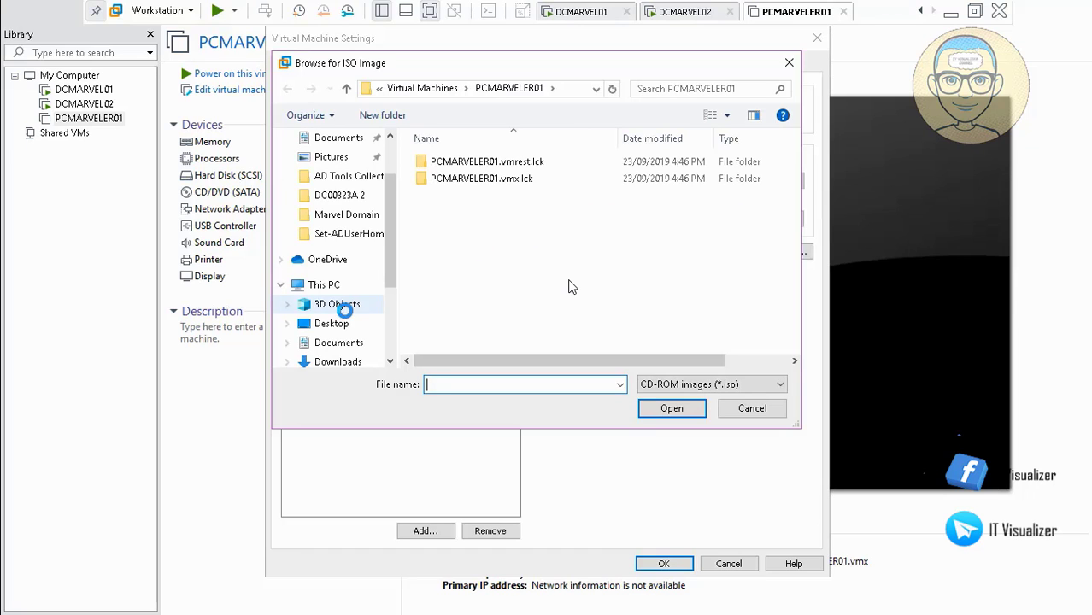
# Attach W10X64.OFF19.ENUJUN2019.iso from the Windows 10 Pro folder in D:\Important CD Images.
pyautogui.scroll(-3, 386, 353)
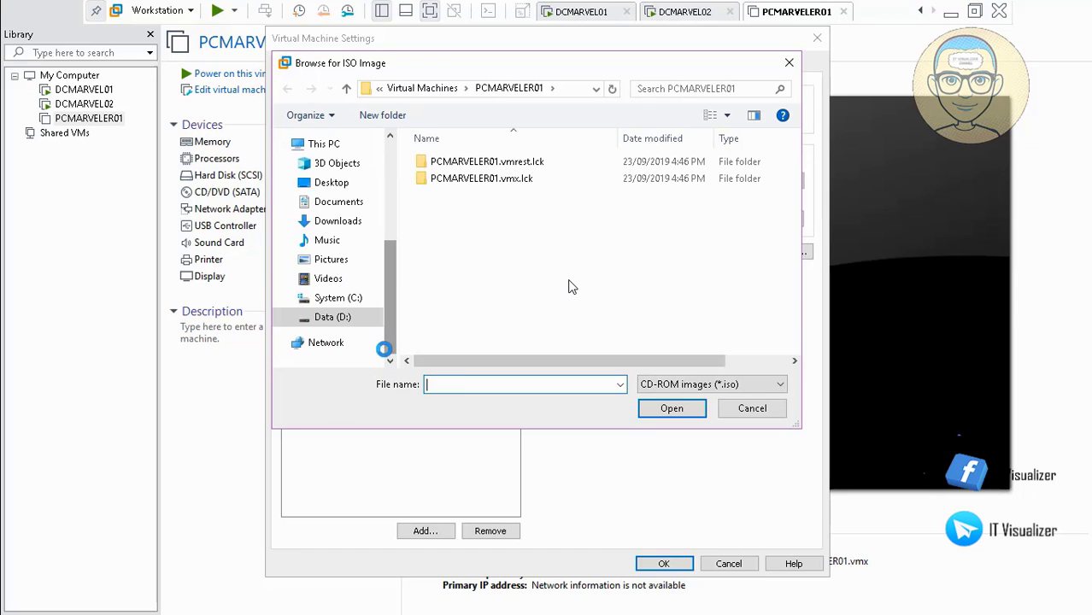
pyautogui.click(343, 317)
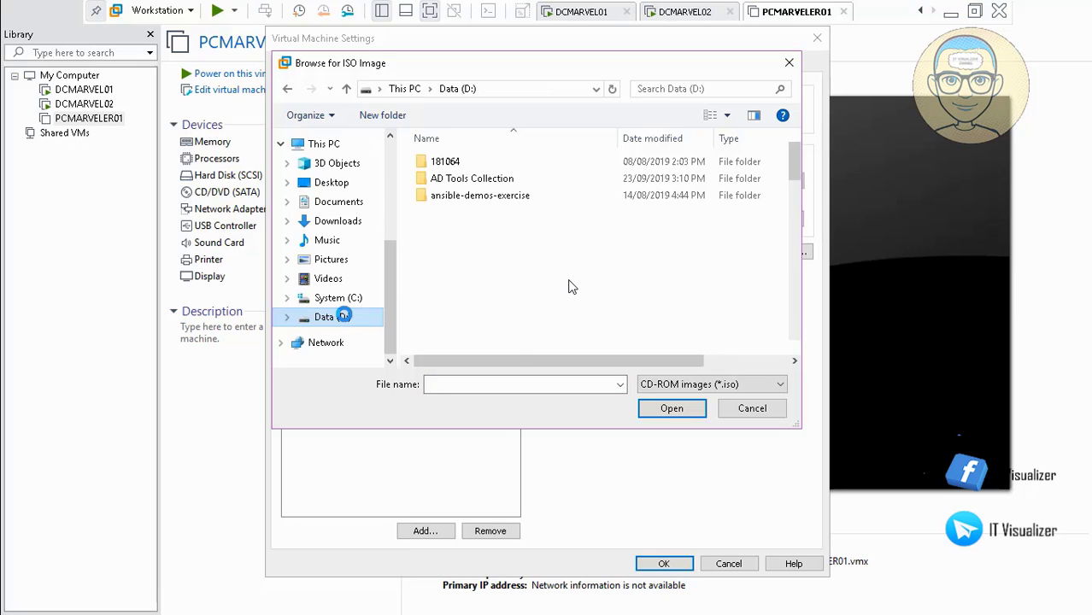
pyautogui.scroll(-2, 548, 257)
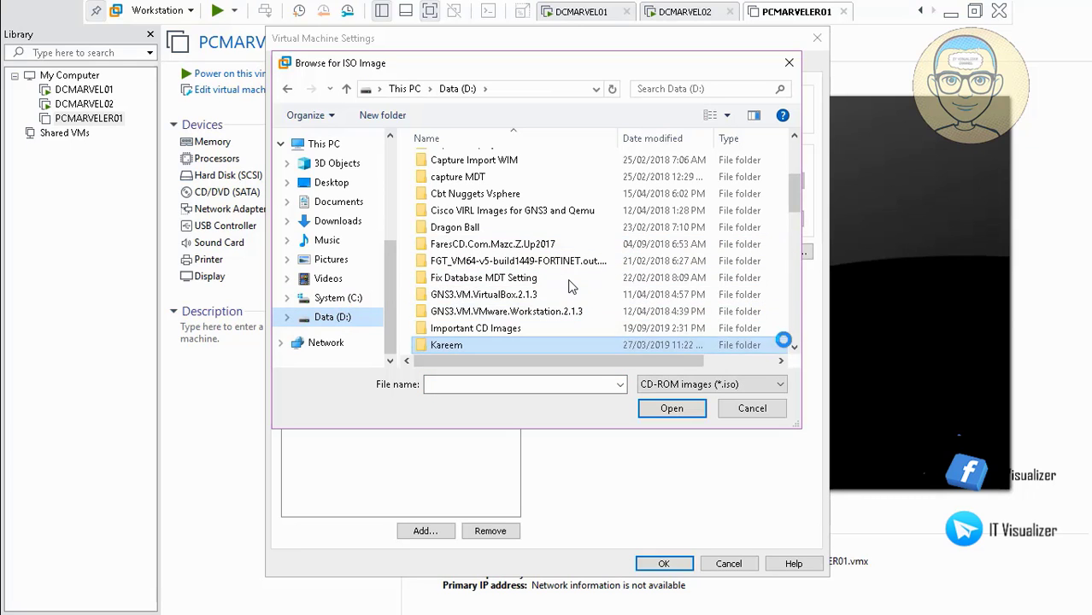
pyautogui.scroll(-2, 572, 286)
pyautogui.scroll(-3, 572, 287)
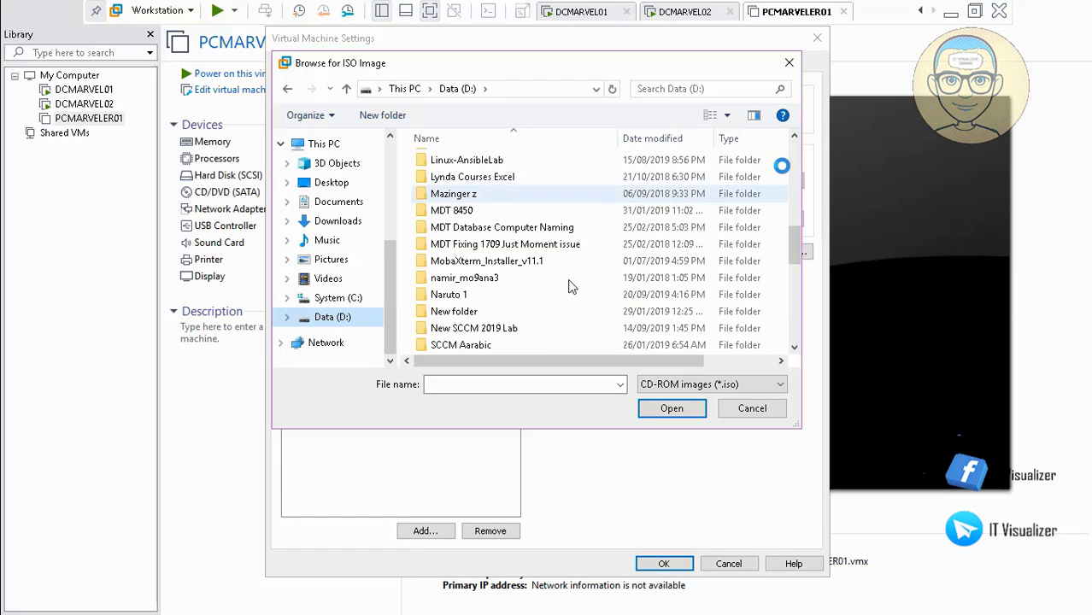
pyautogui.scroll(3, 571, 287)
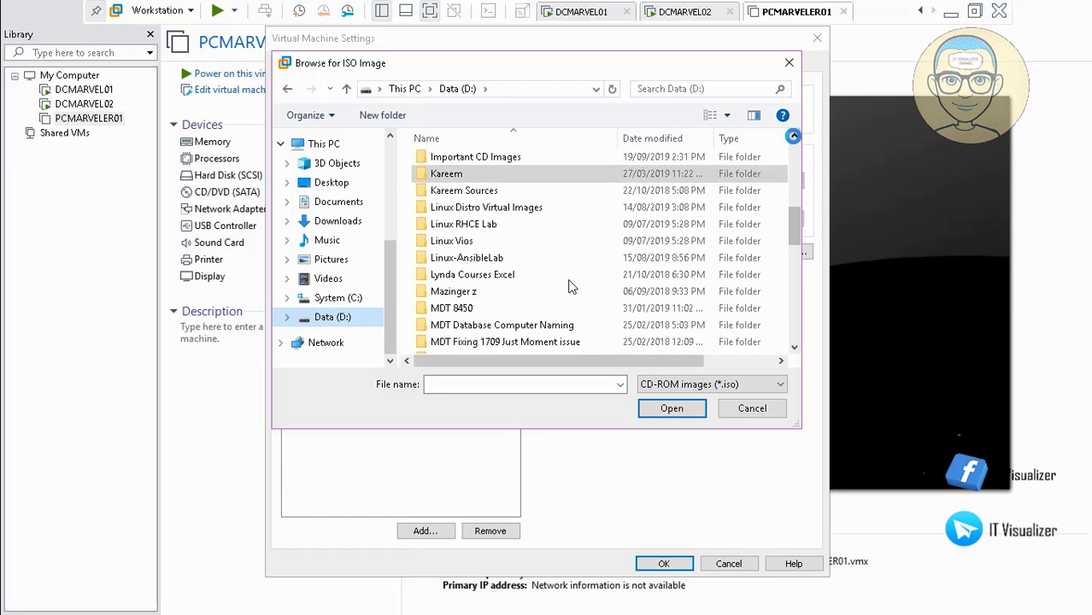
pyautogui.click(479, 207)
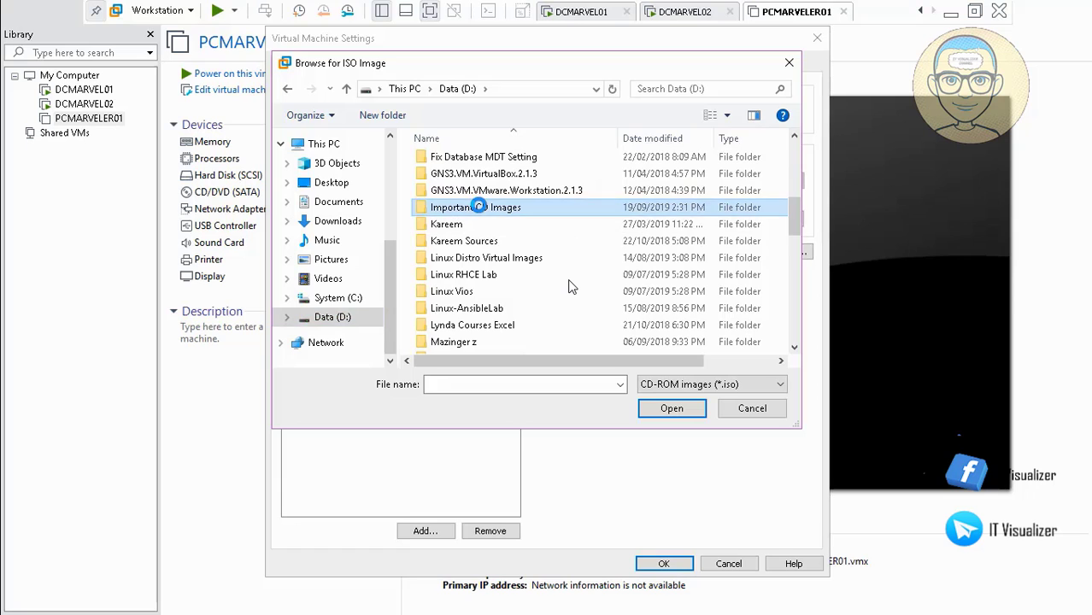
pyautogui.doubleClick(478, 207)
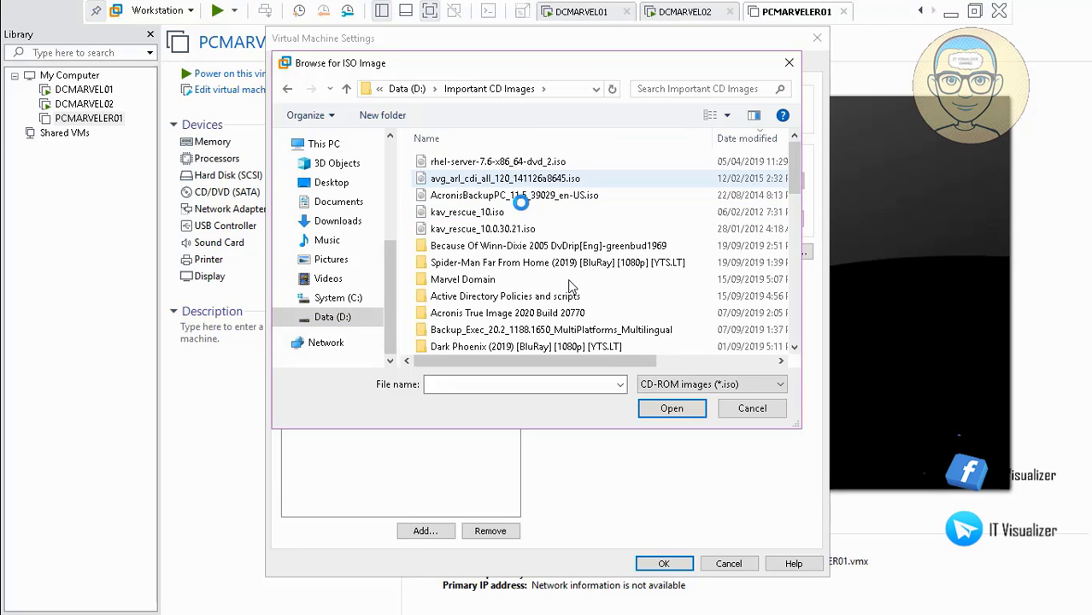
pyautogui.scroll(-4, 794, 348)
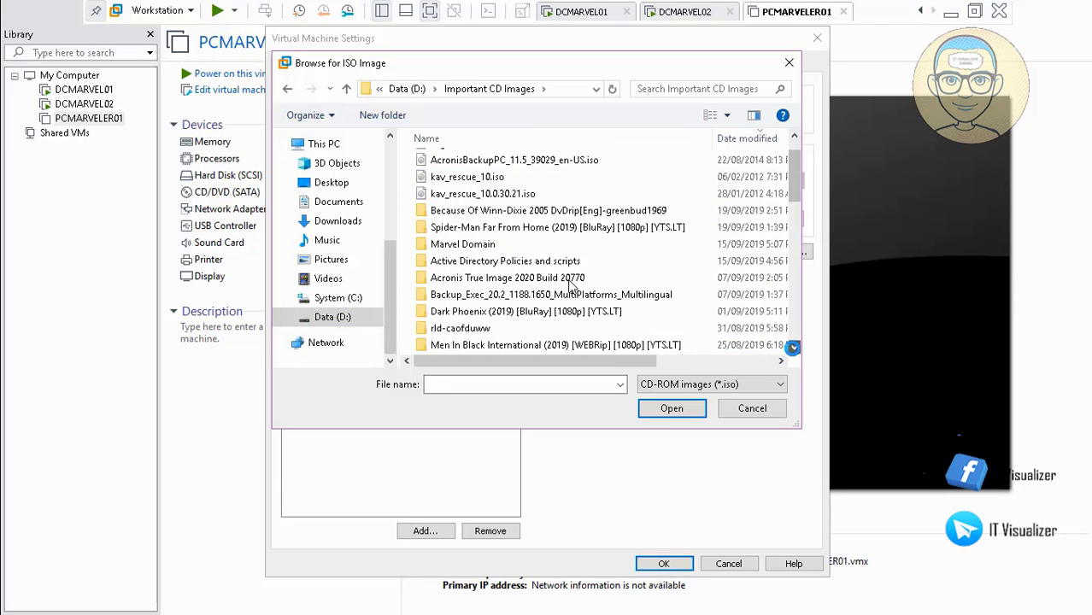
pyautogui.scroll(-3, 794, 348)
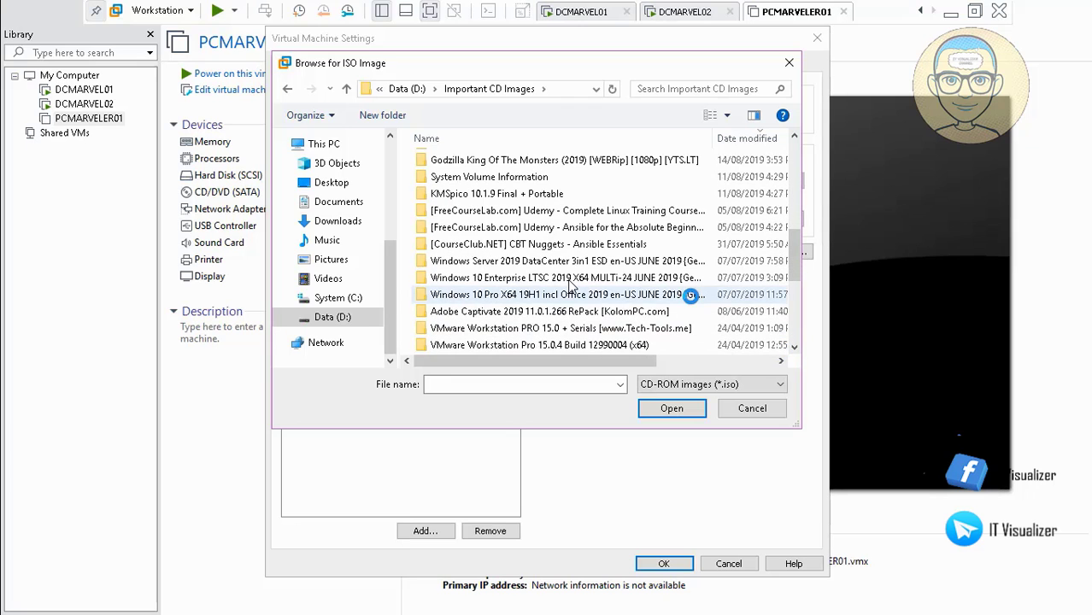
pyautogui.doubleClick(659, 294)
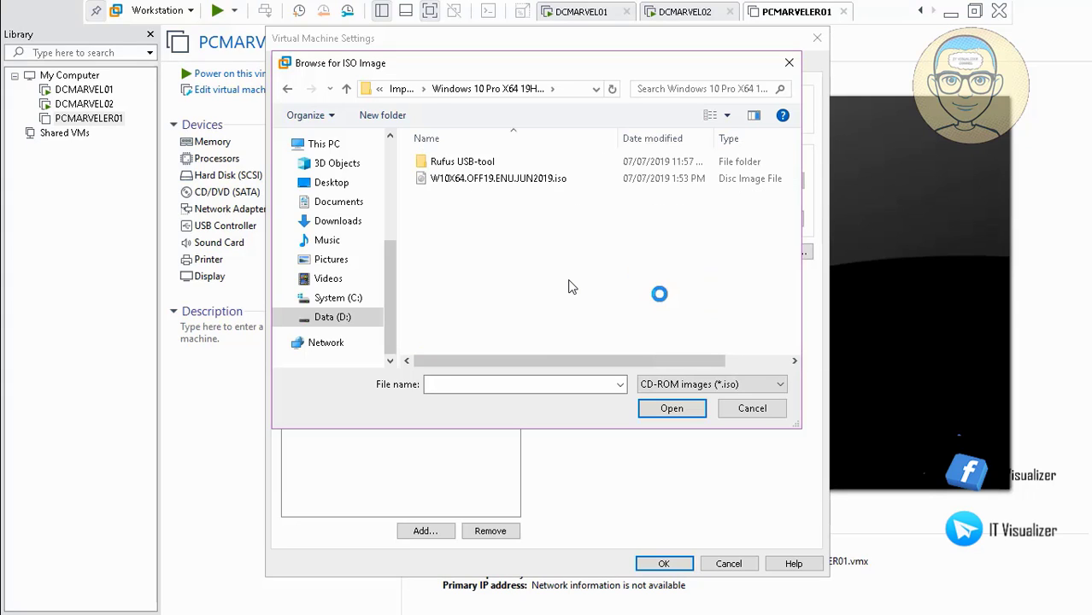
pyautogui.click(538, 180)
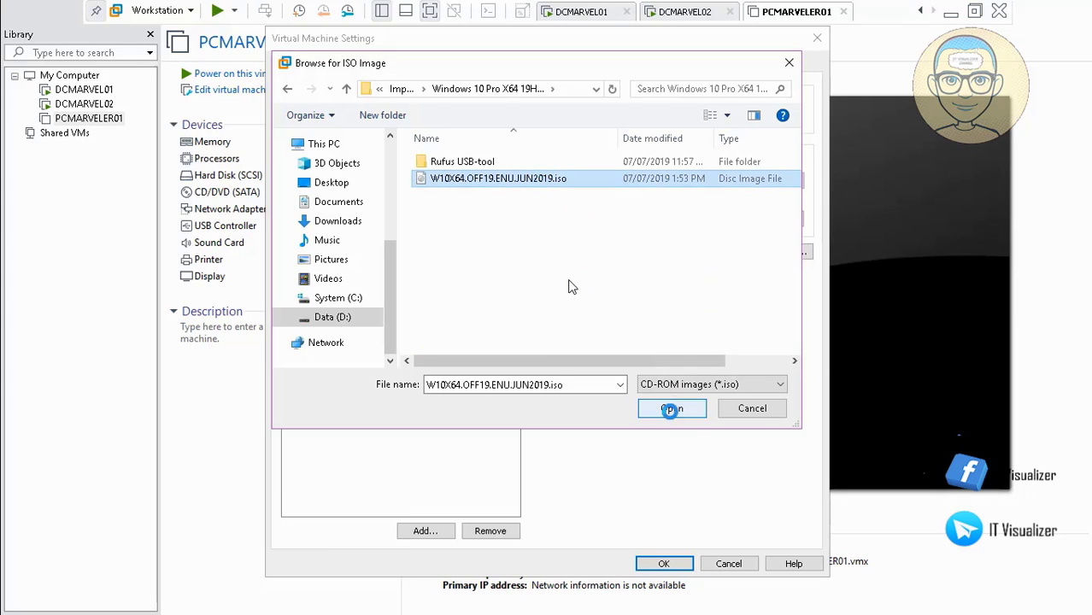
pyautogui.click(672, 409)
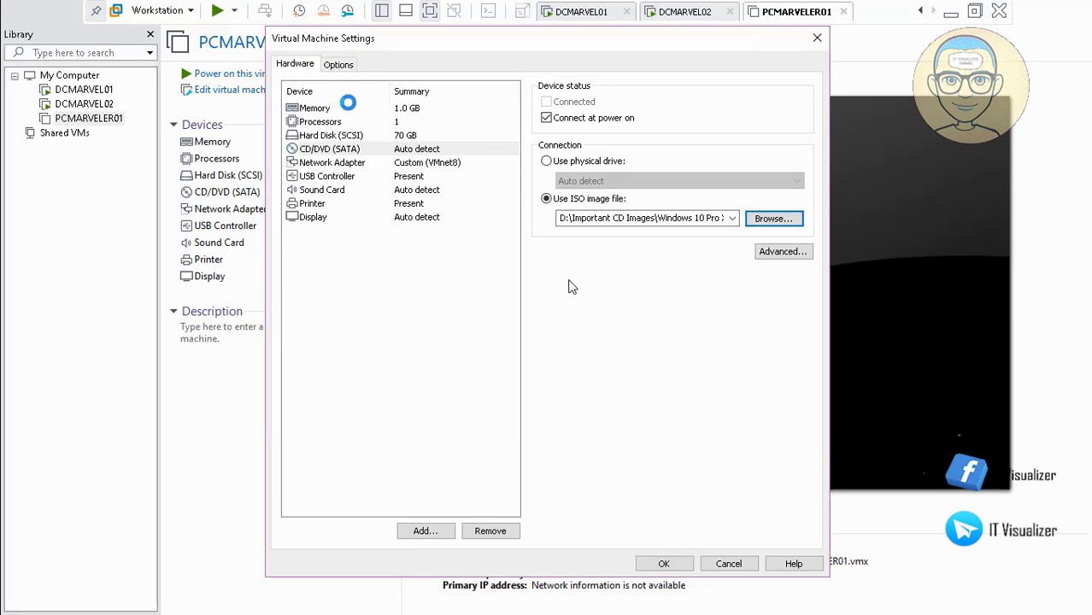
# Set the machine's firmware type to BIOS in Advanced options and save the settings.
pyautogui.click(338, 65)
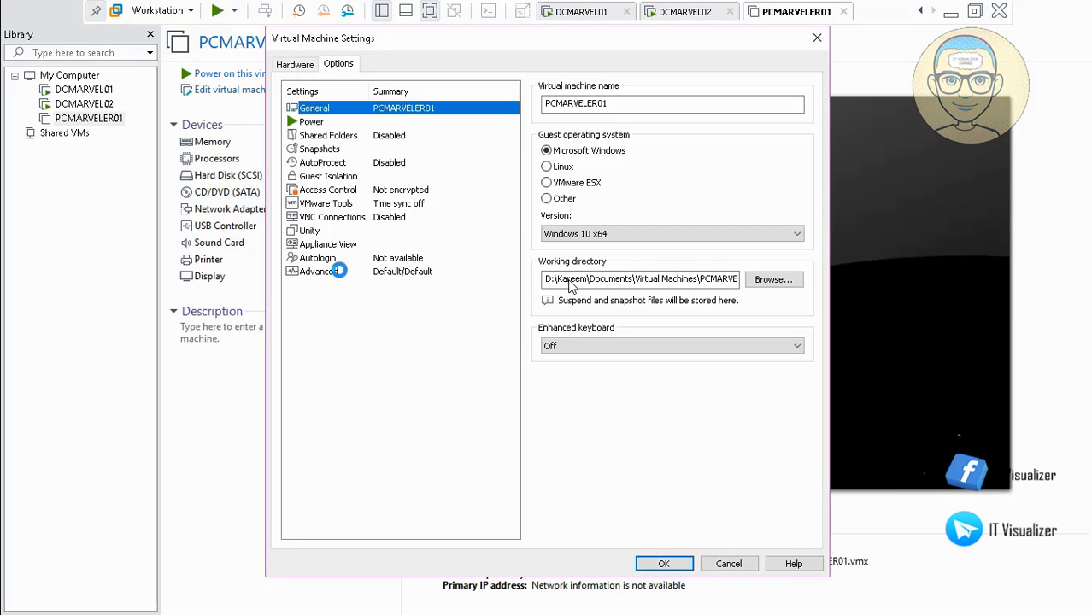
pyautogui.click(332, 270)
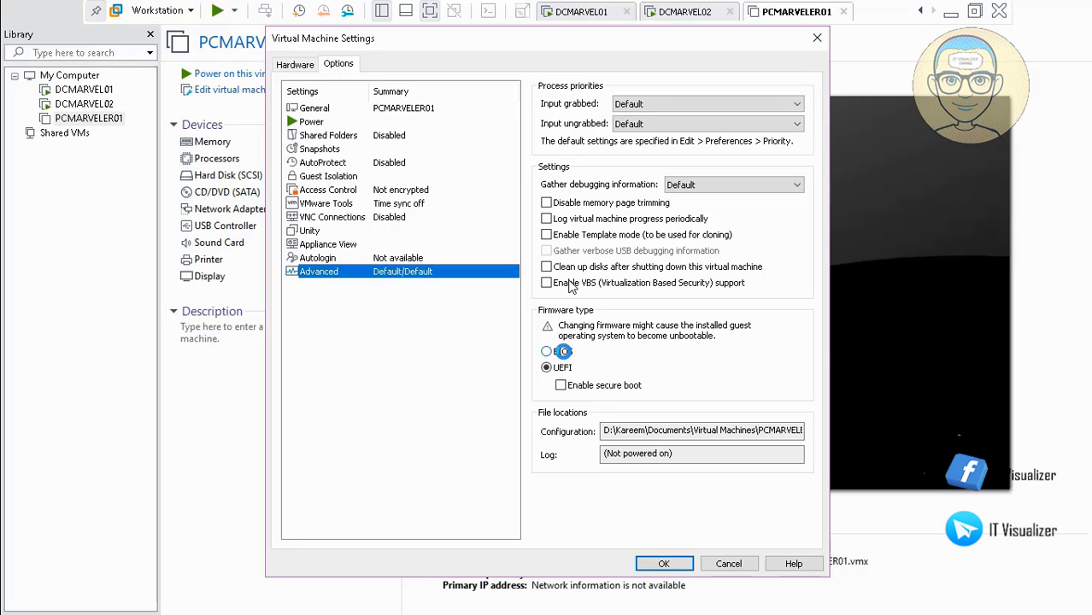
pyautogui.click(563, 351)
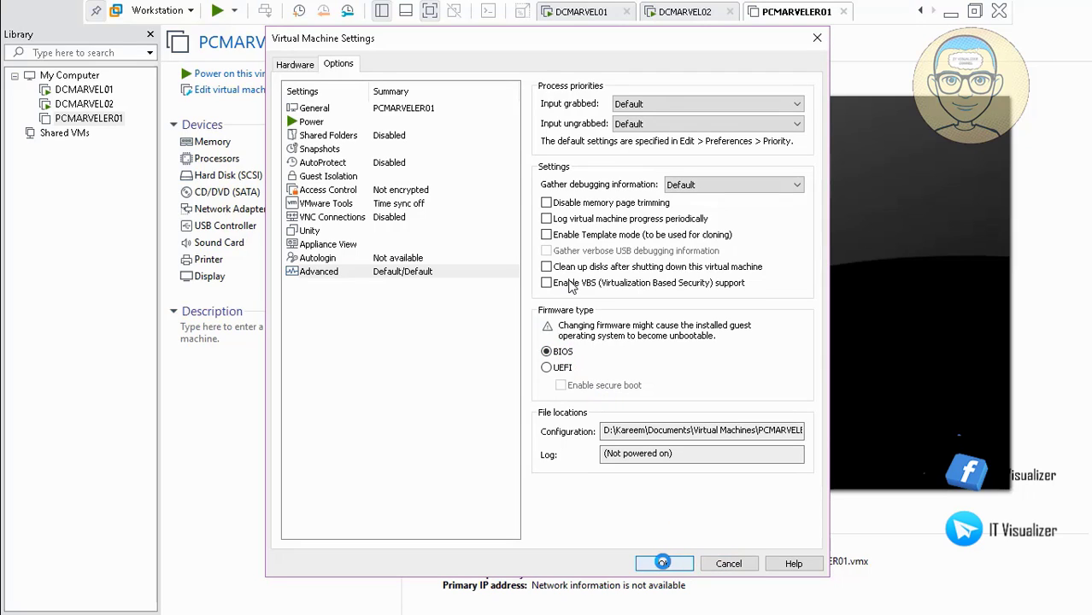
pyautogui.click(663, 563)
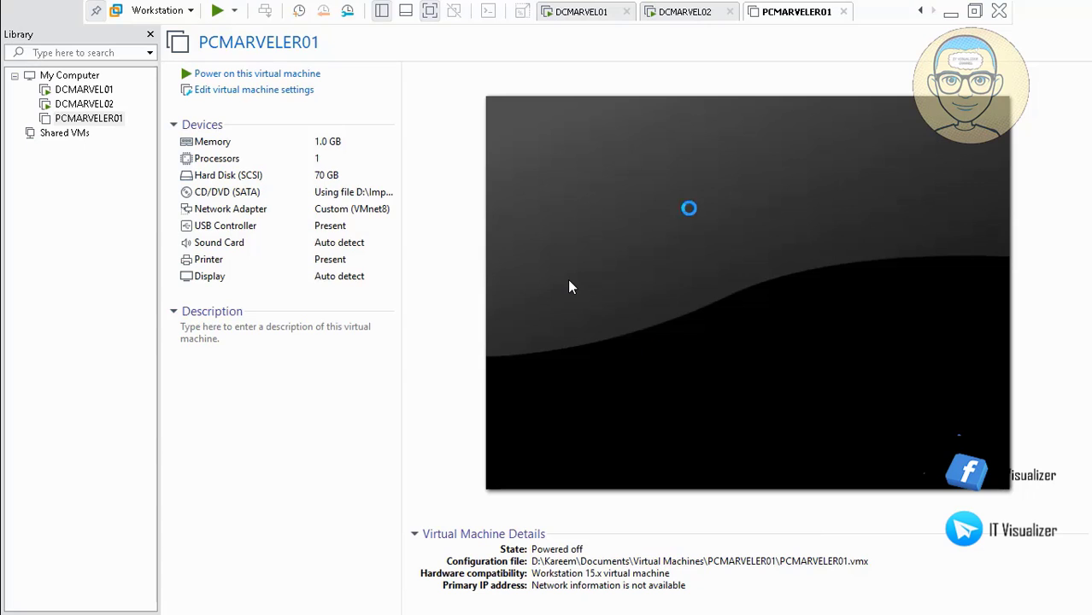
# Switch to the DCMARVEL02 machine and skip the clip ahead to the WSUS console part.
pyautogui.click(684, 13)
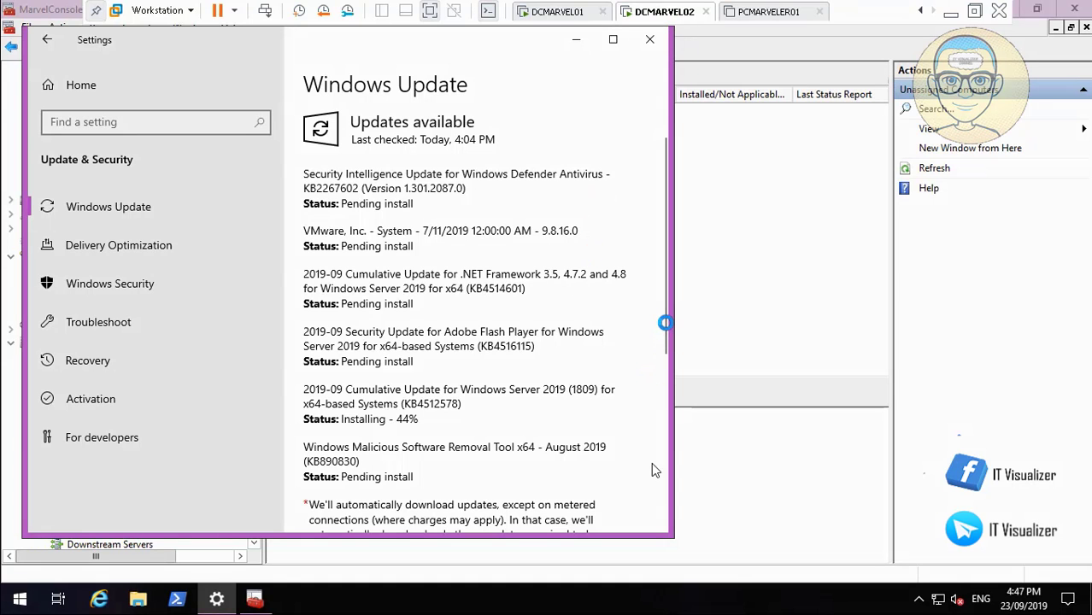
pyautogui.moveTo(991, 577)
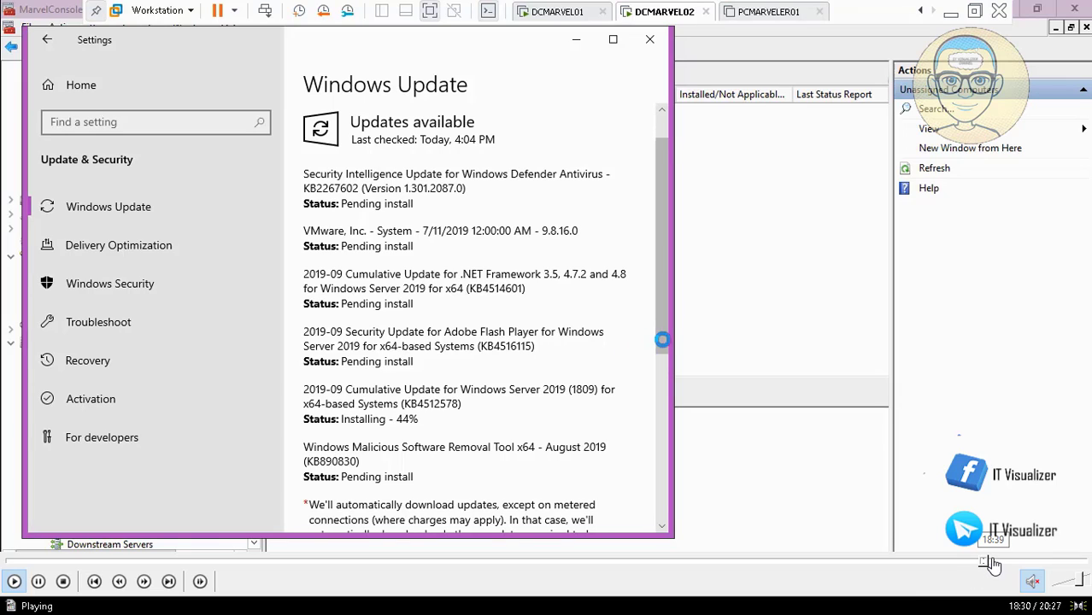
pyautogui.click(996, 561)
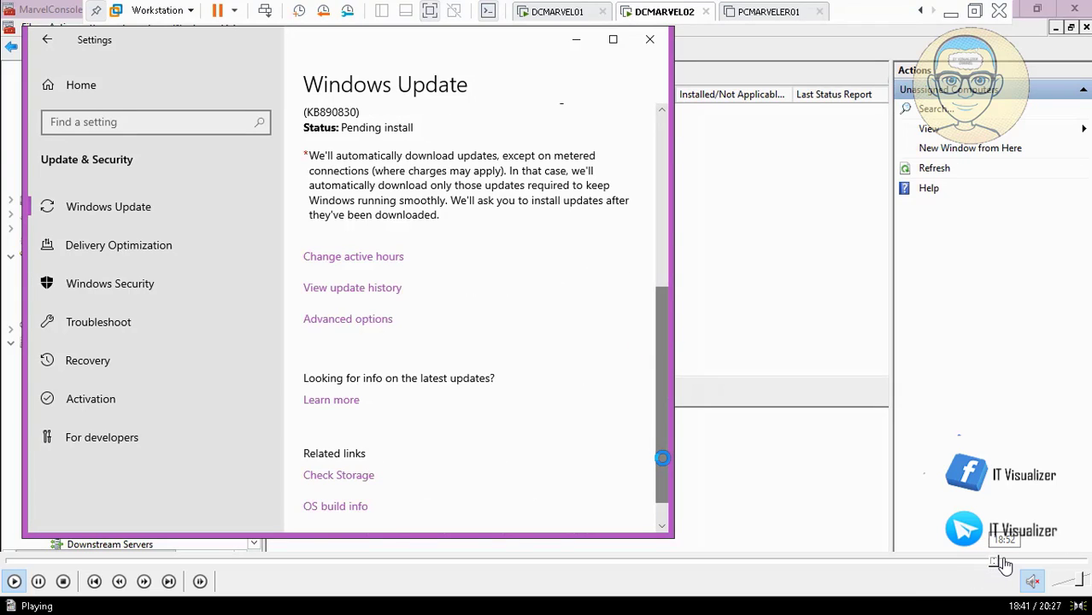
pyautogui.click(1004, 562)
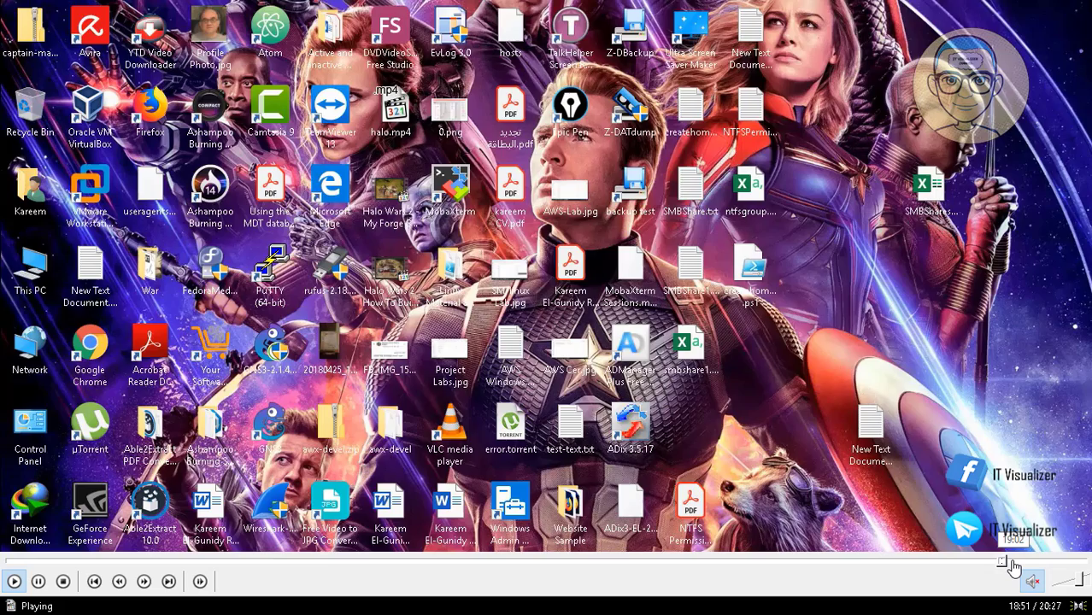
pyautogui.click(1010, 562)
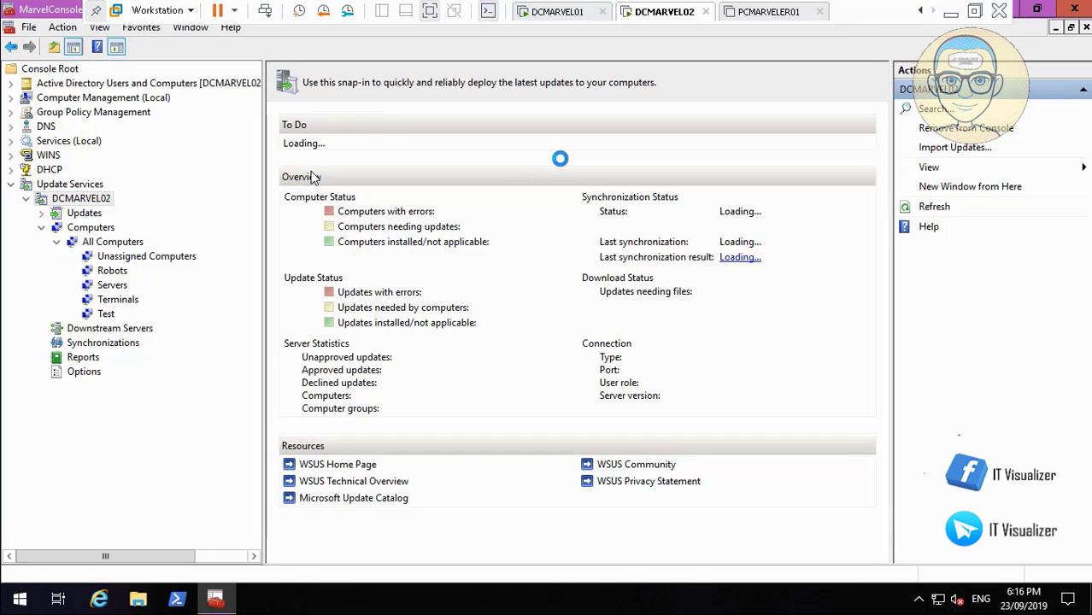
# Pause and resume the clip, then close MarvelConsole without saving its settings.
pyautogui.moveTo(63, 567)
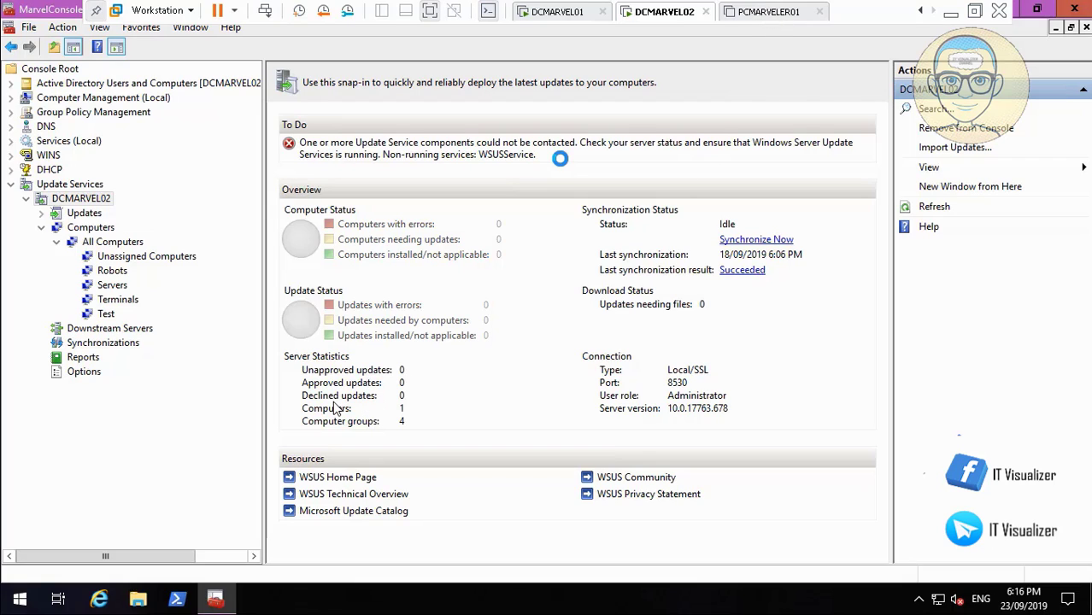
pyautogui.press('space')
pyautogui.click(12, 582)
pyautogui.click(1074, 11)
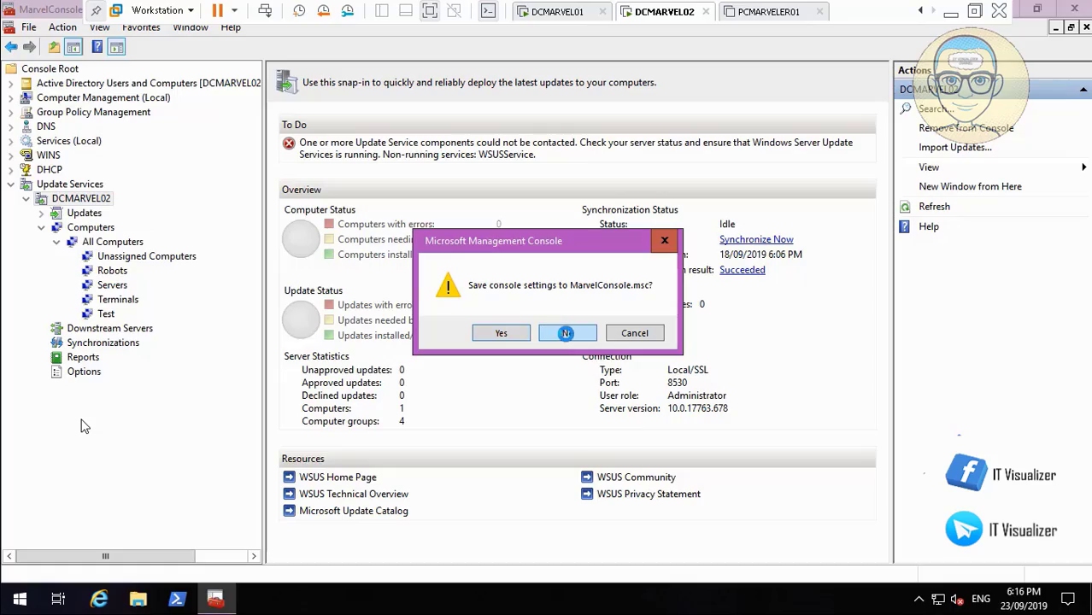
pyautogui.click(566, 333)
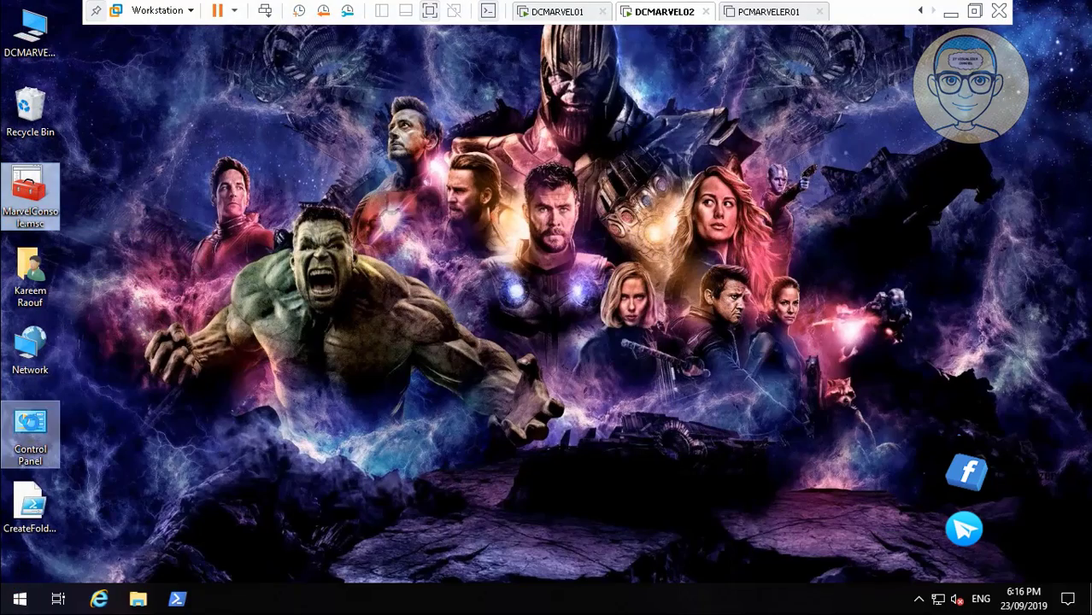
# Open Control Panel, skip the clip to its end, exit full screen and pause playback.
pyautogui.doubleClick(30, 434)
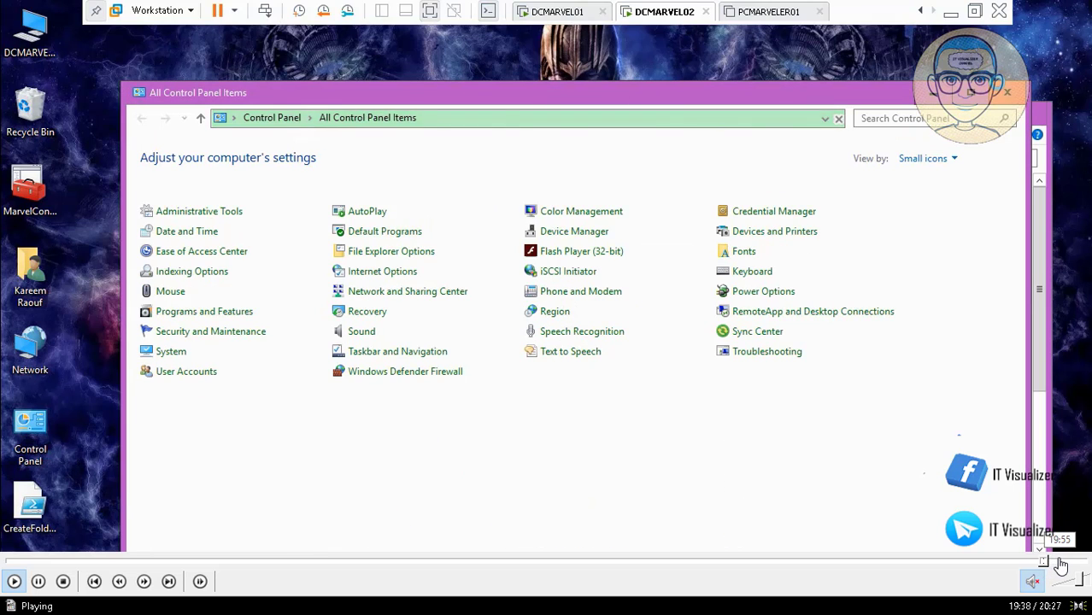
pyautogui.click(1059, 562)
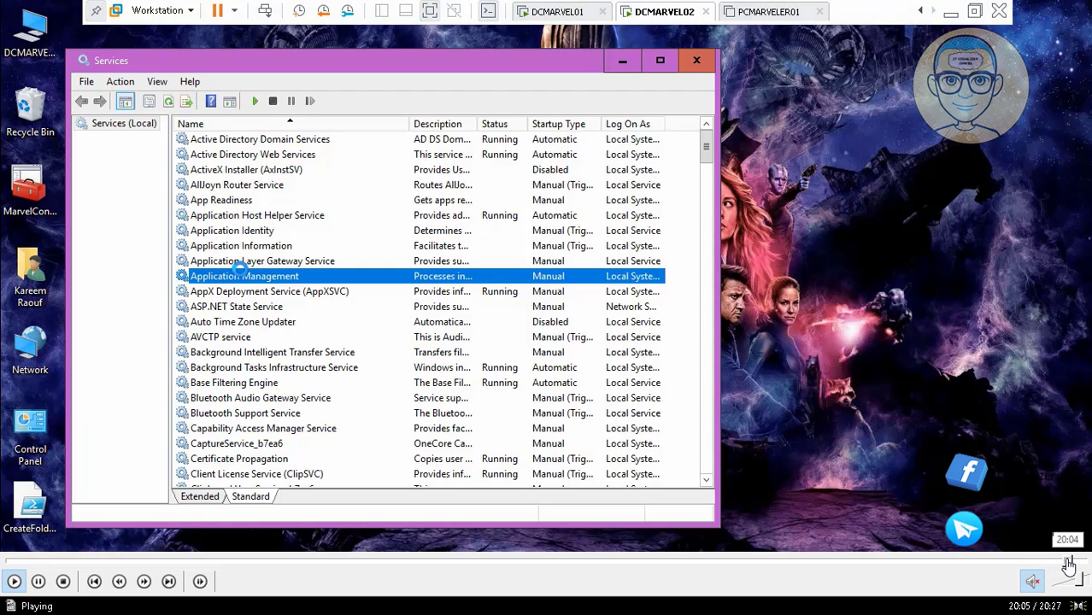
pyautogui.click(1071, 564)
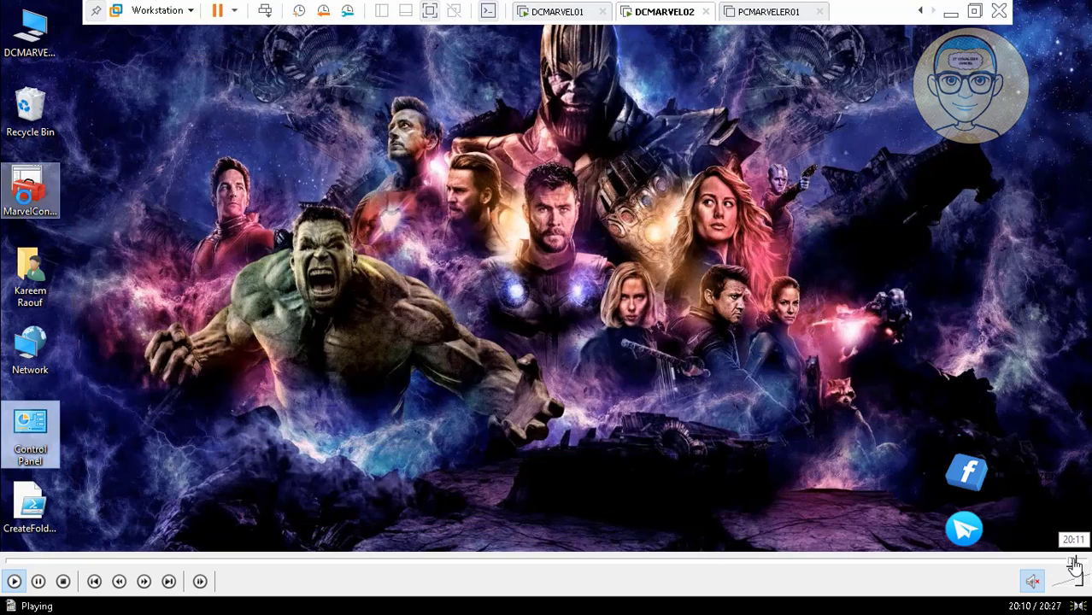
pyautogui.click(1081, 562)
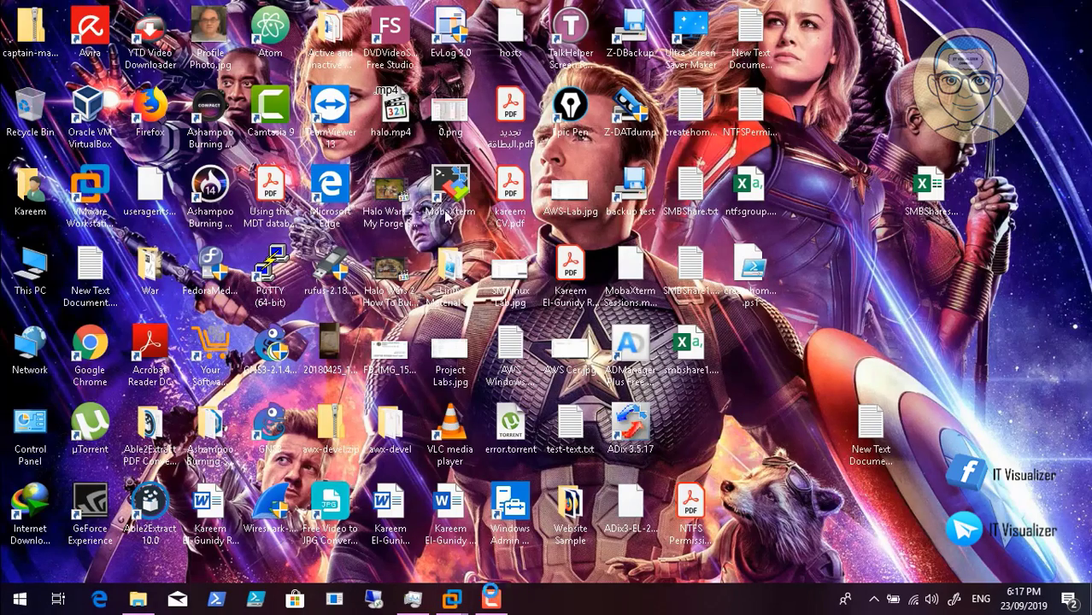
pyautogui.press('Escape')
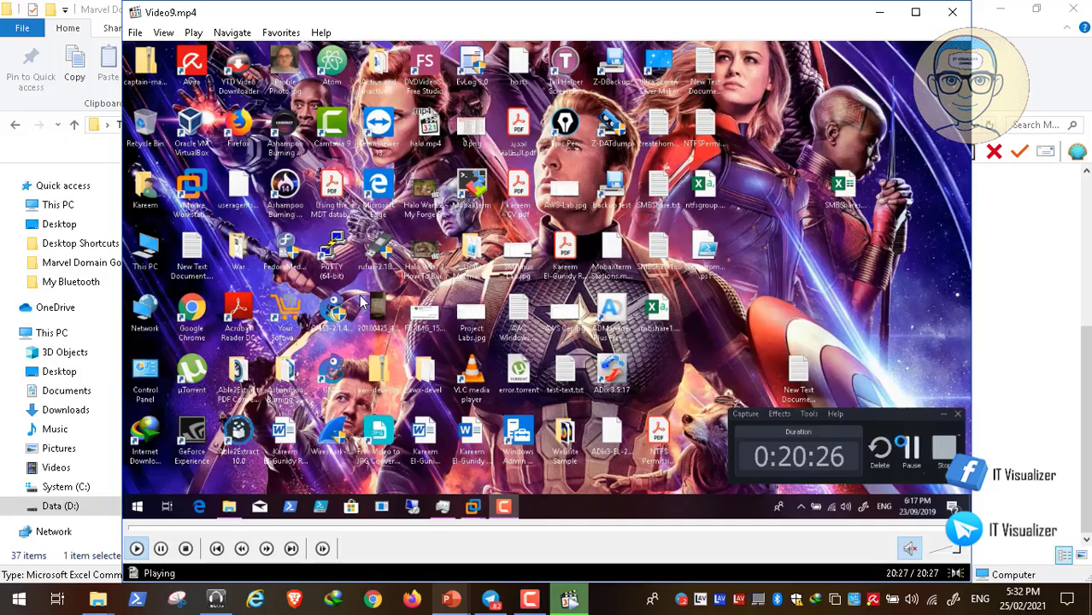
pyautogui.press('space')
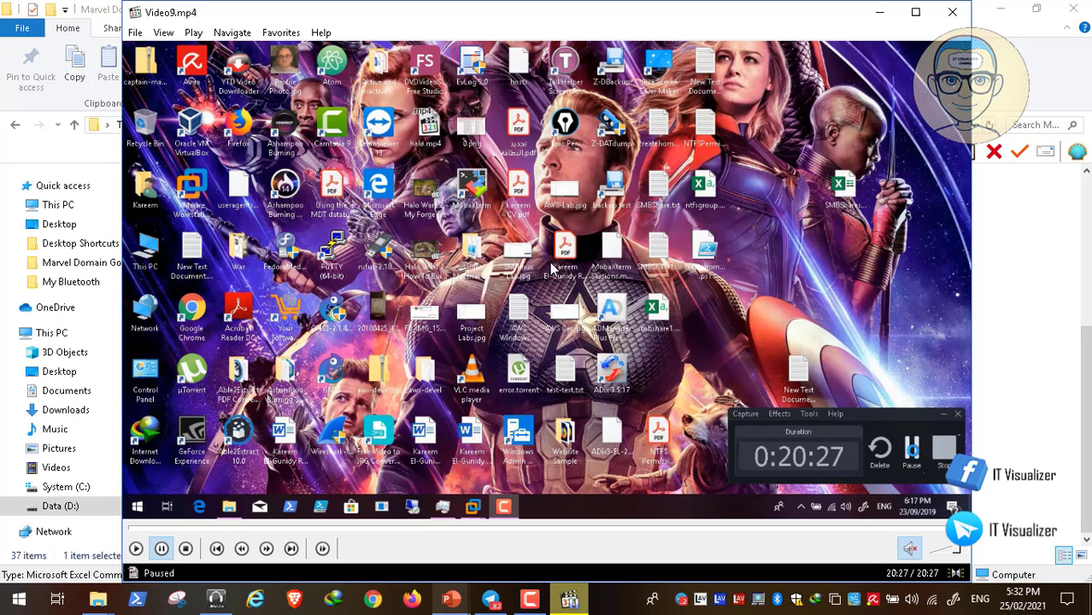